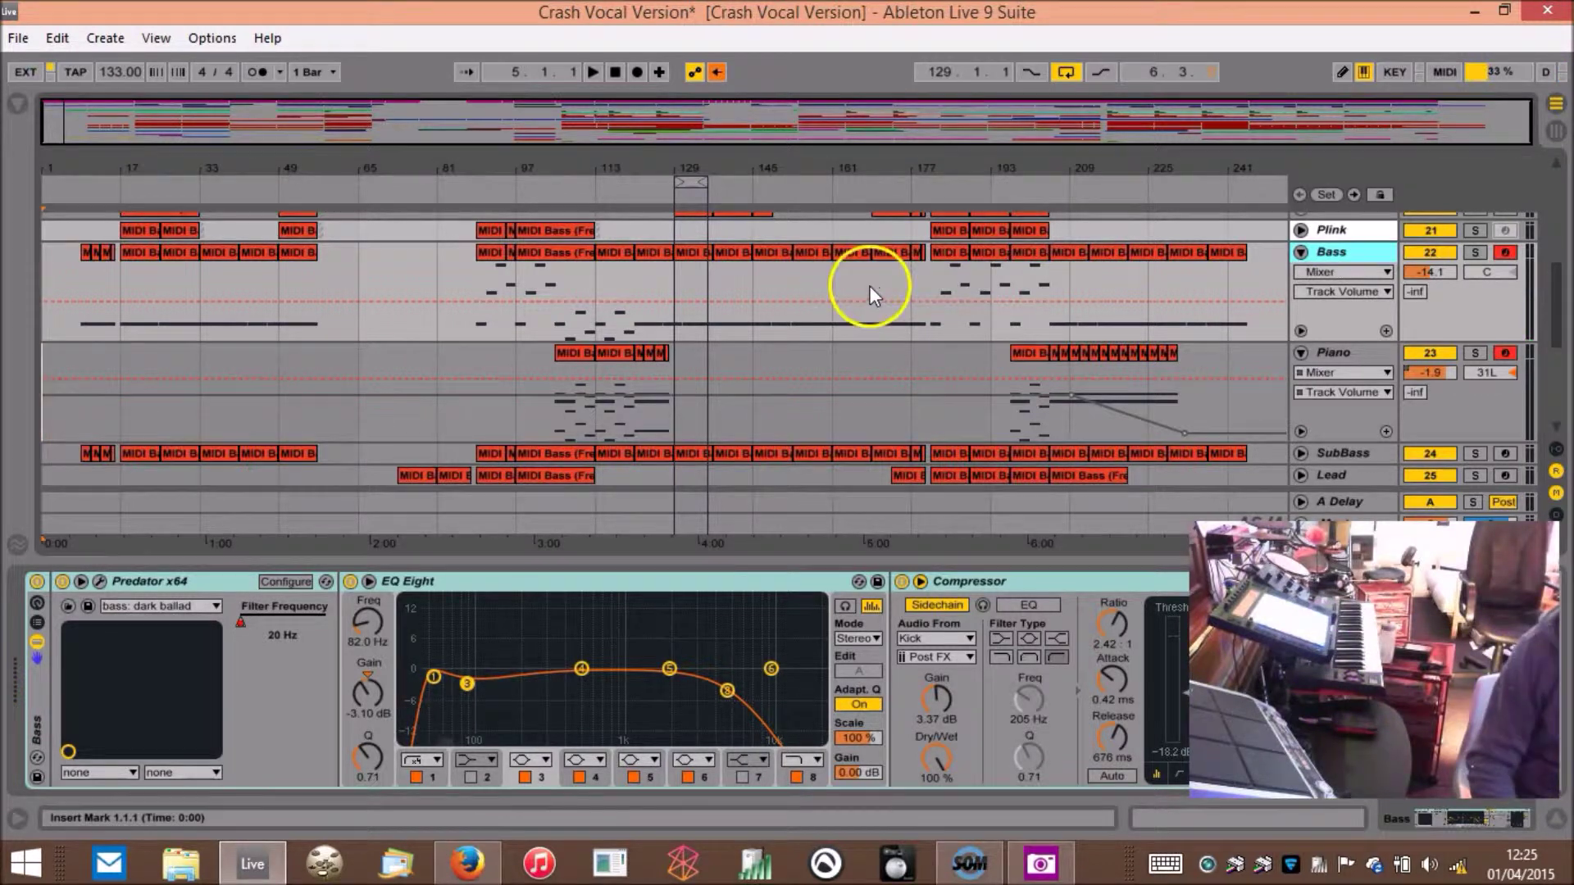
- Save the Bass track's instrument rack to the User Library as Crash Bass
click(1018, 168)
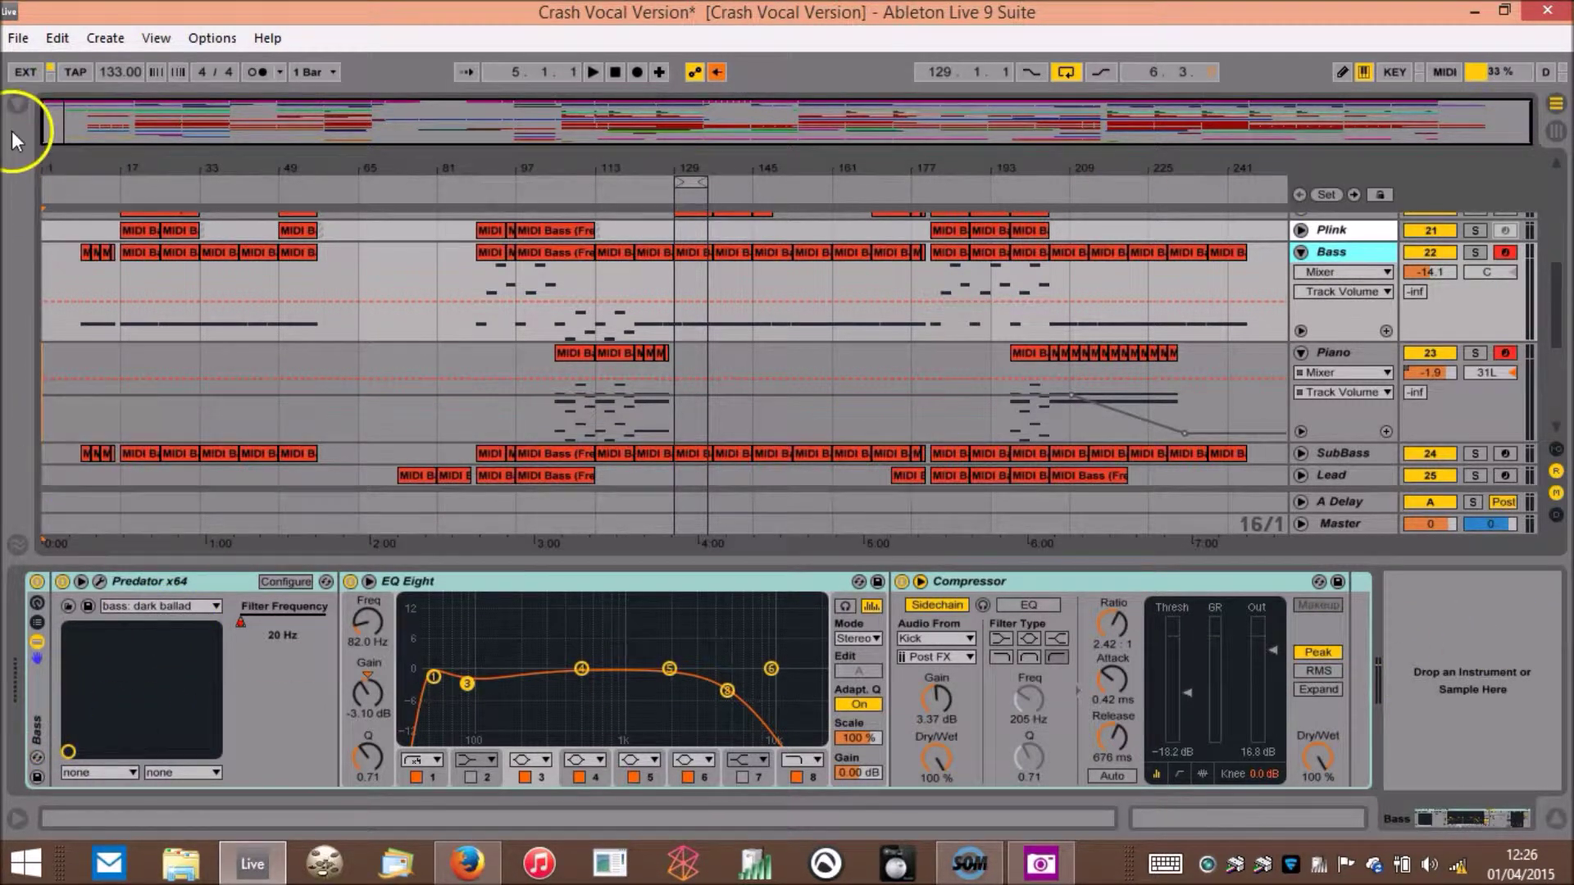
click(17, 103)
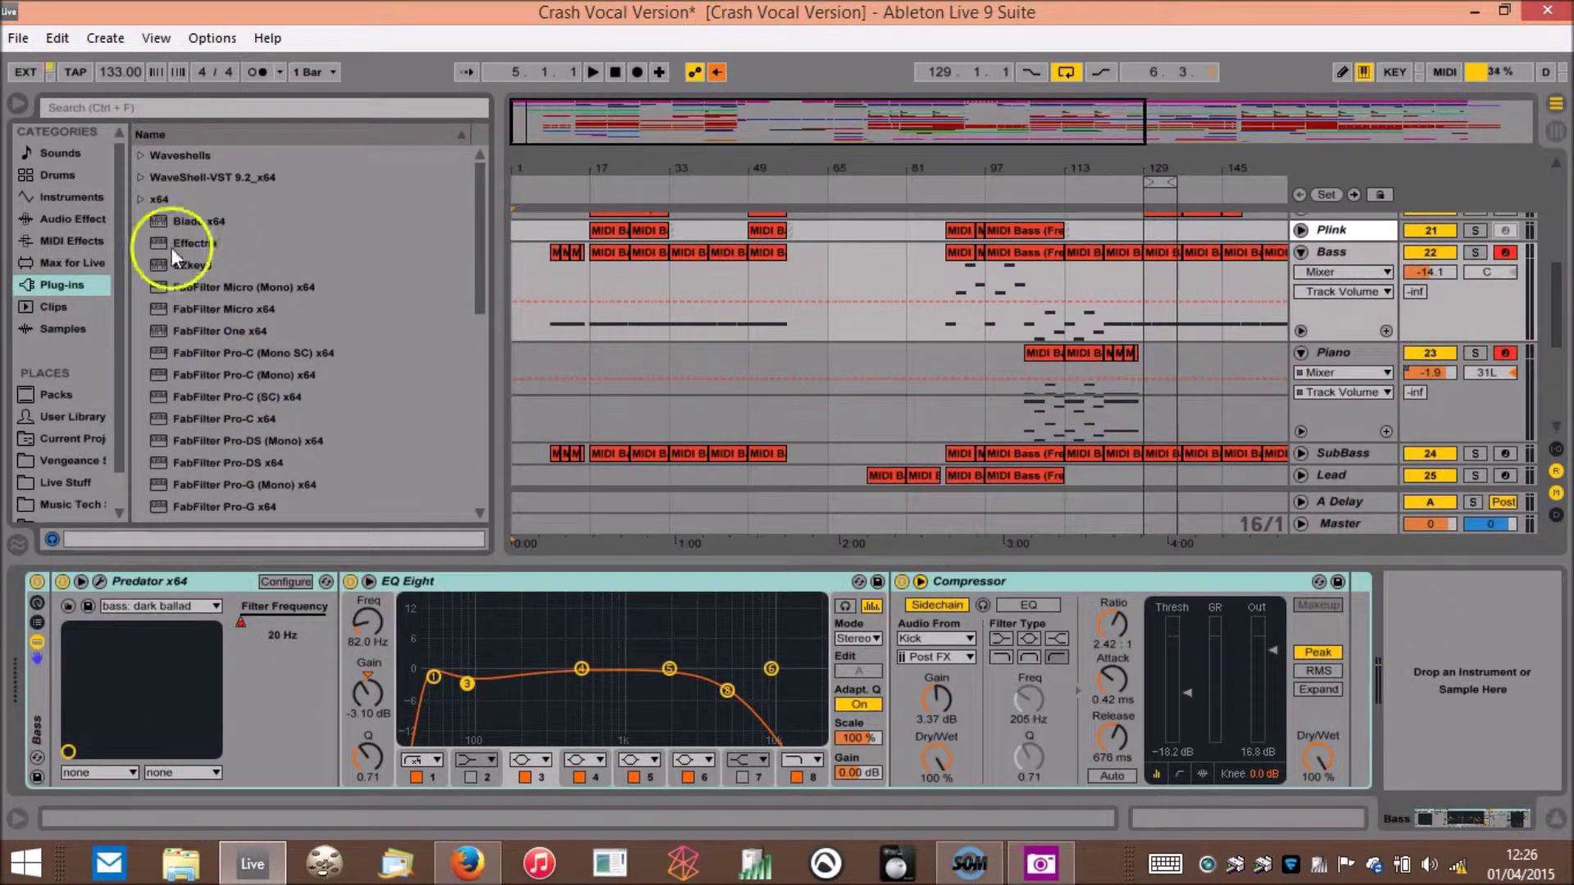
click(59, 420)
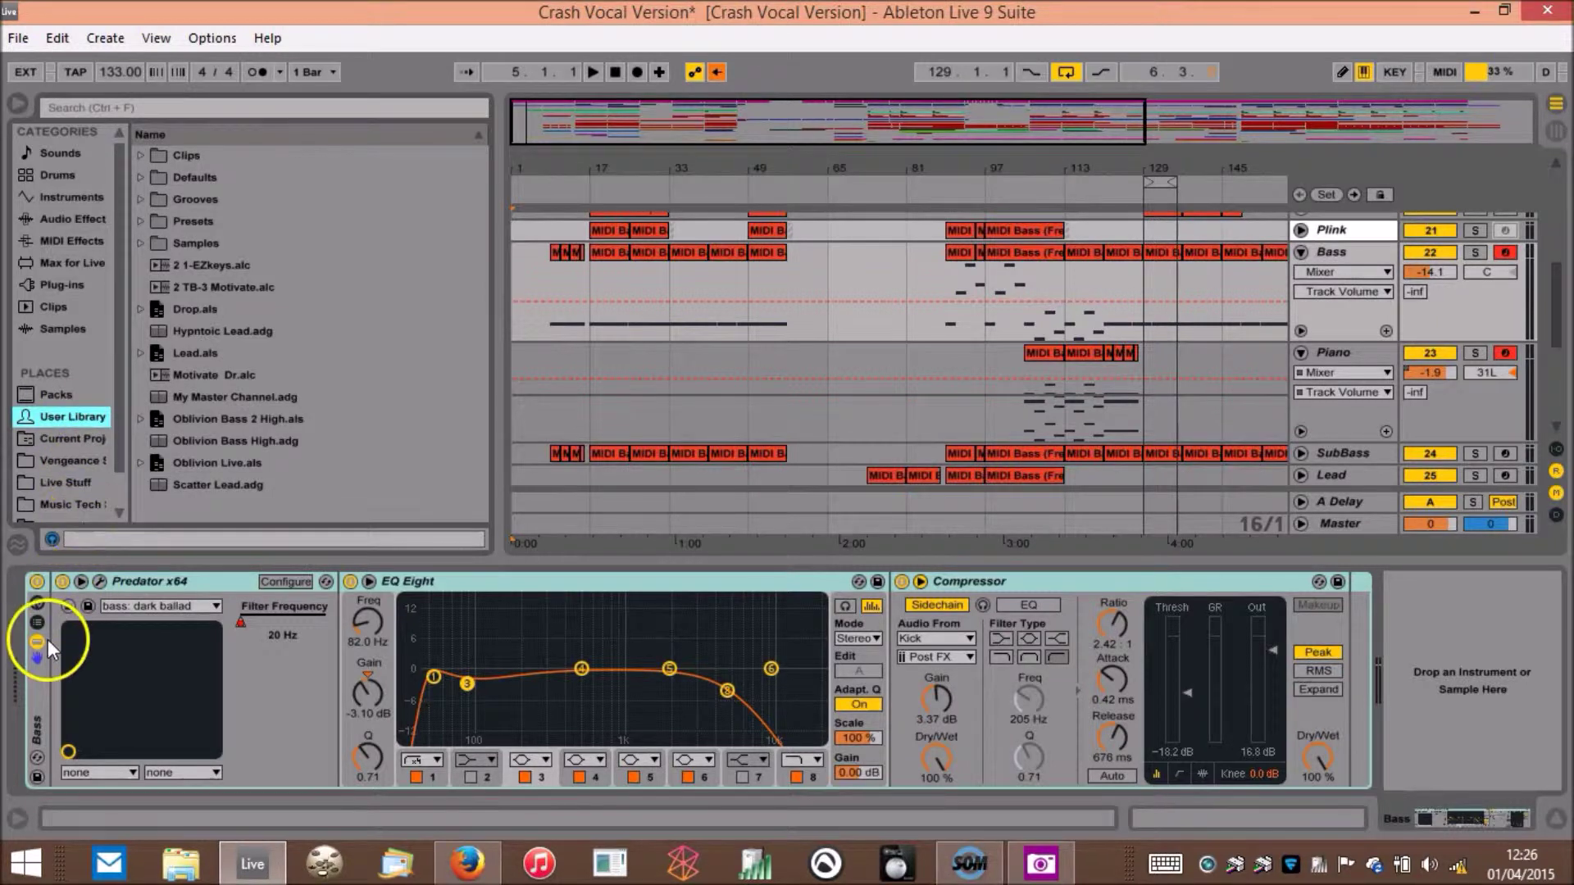
drag(37, 710, 269, 510)
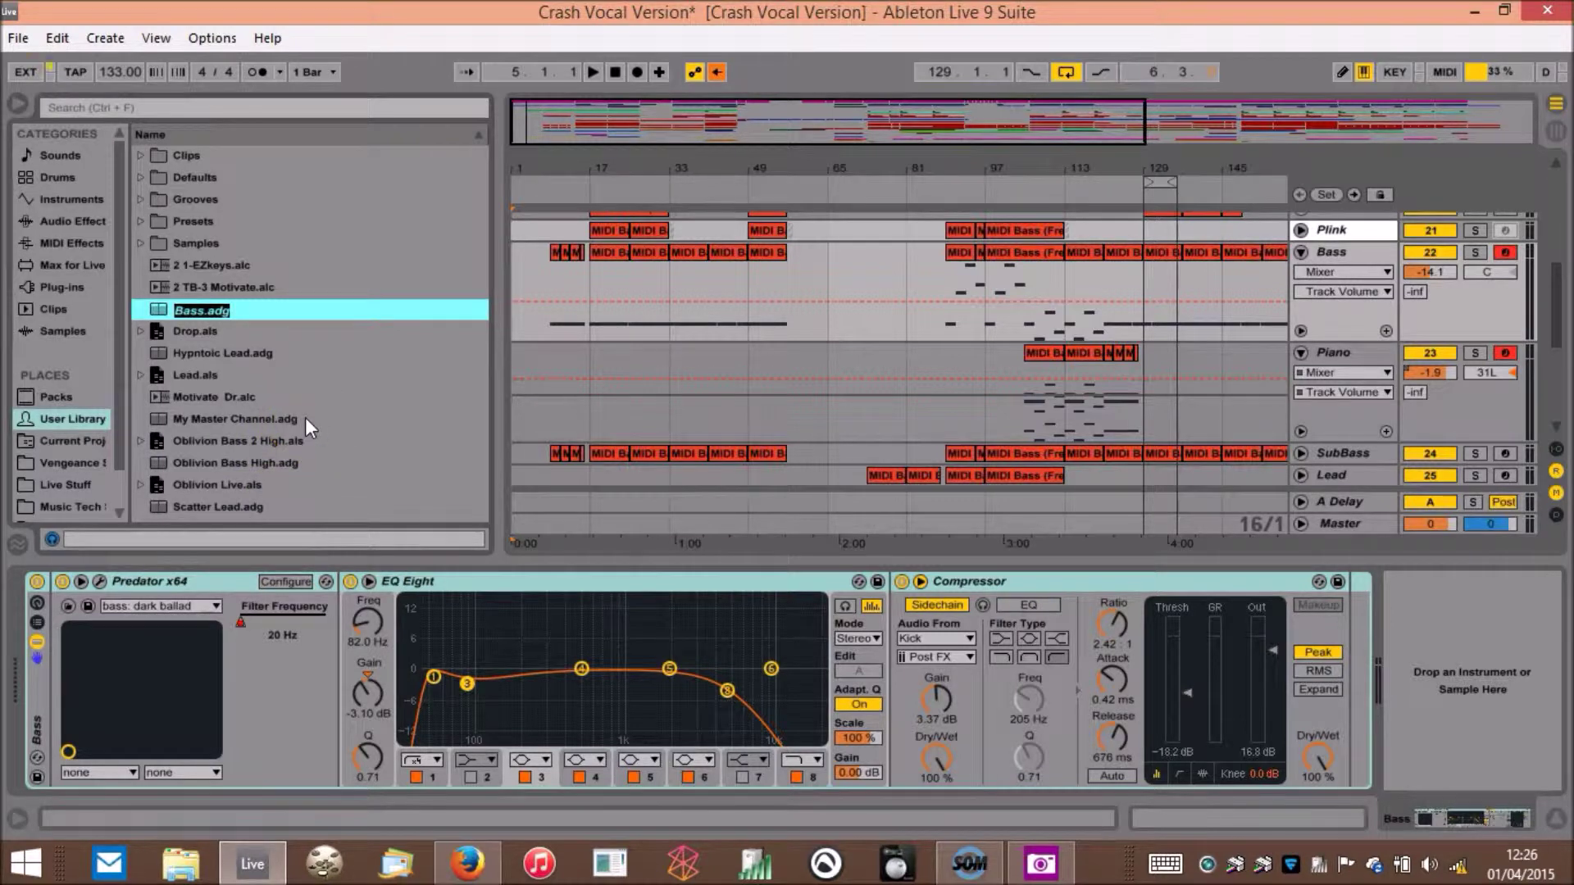
key(Return)
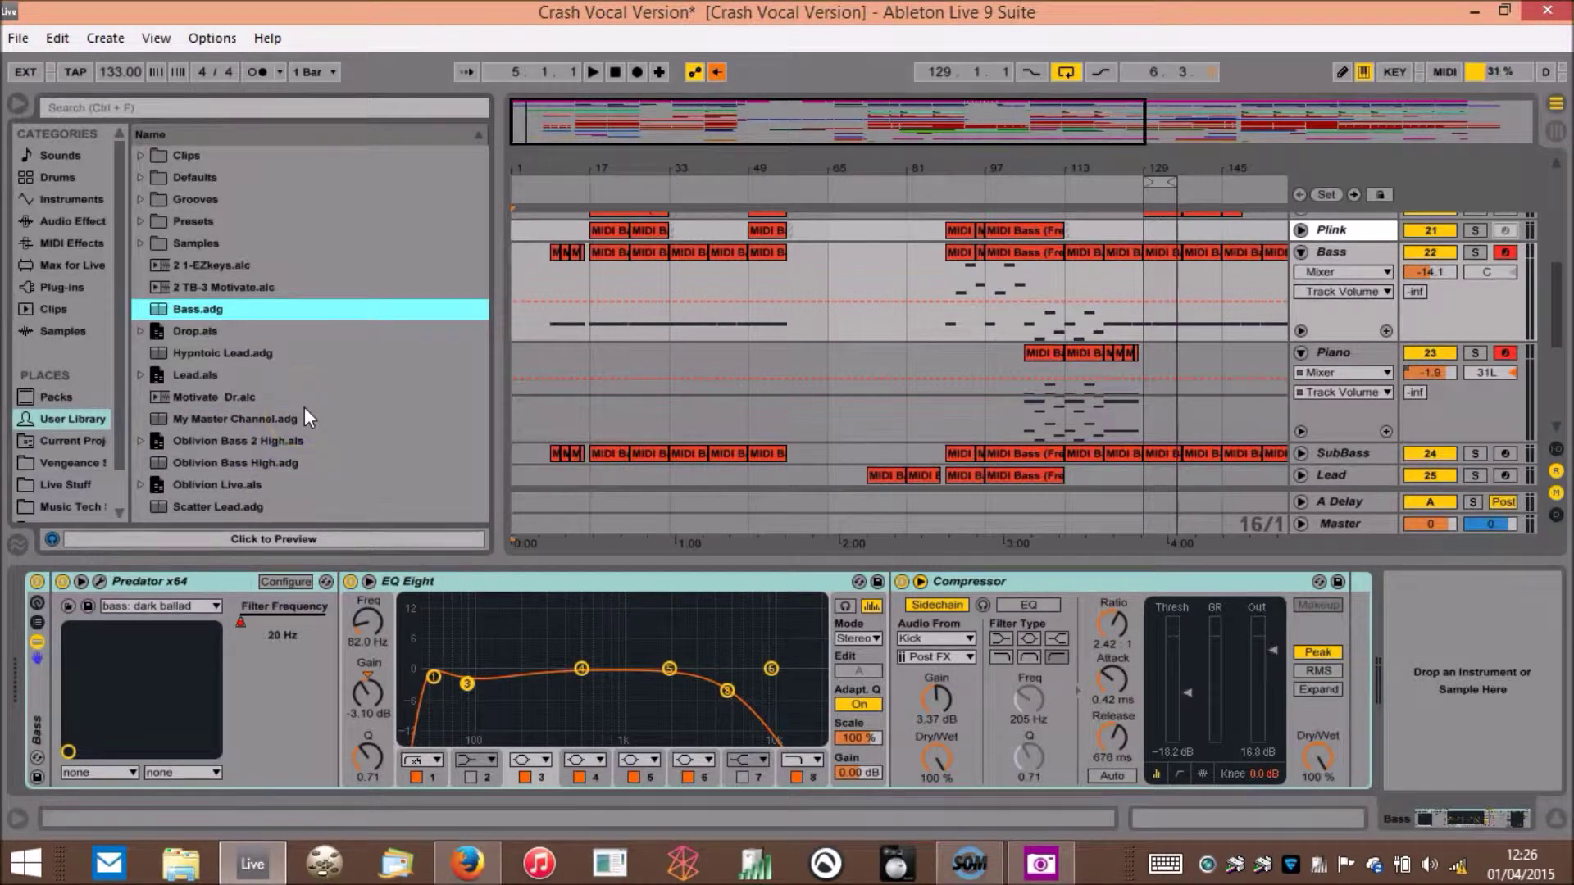
click(213, 315)
key(Return)
- Save the Piano track's whole EZkeys instrument rack to the User Library as Crash Piano
click(1338, 352)
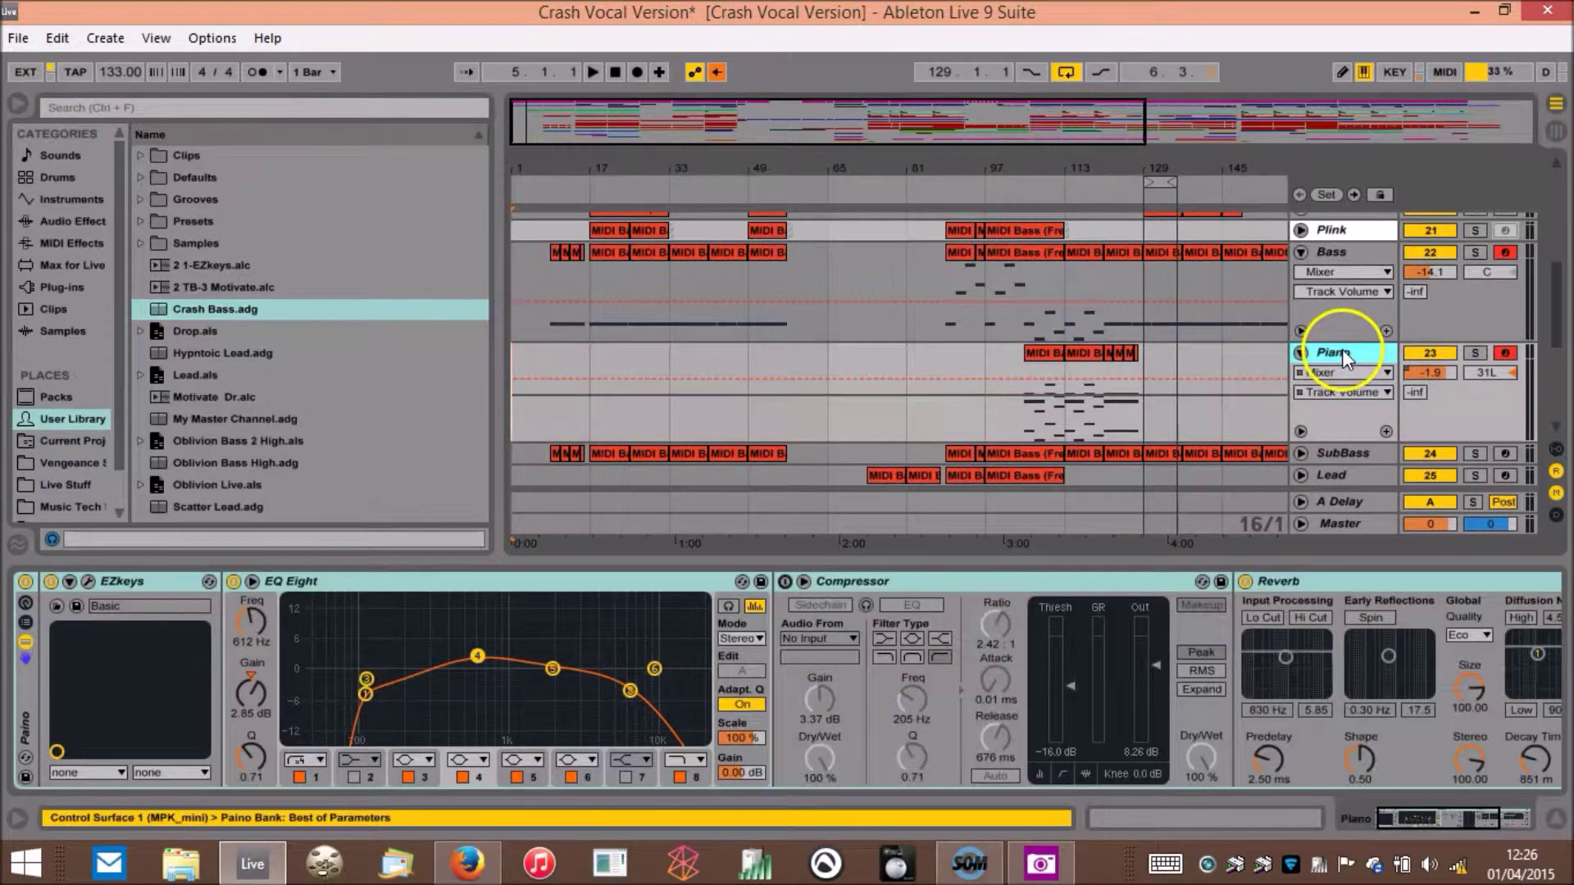
click(1422, 818)
drag(1425, 814, 1302, 823)
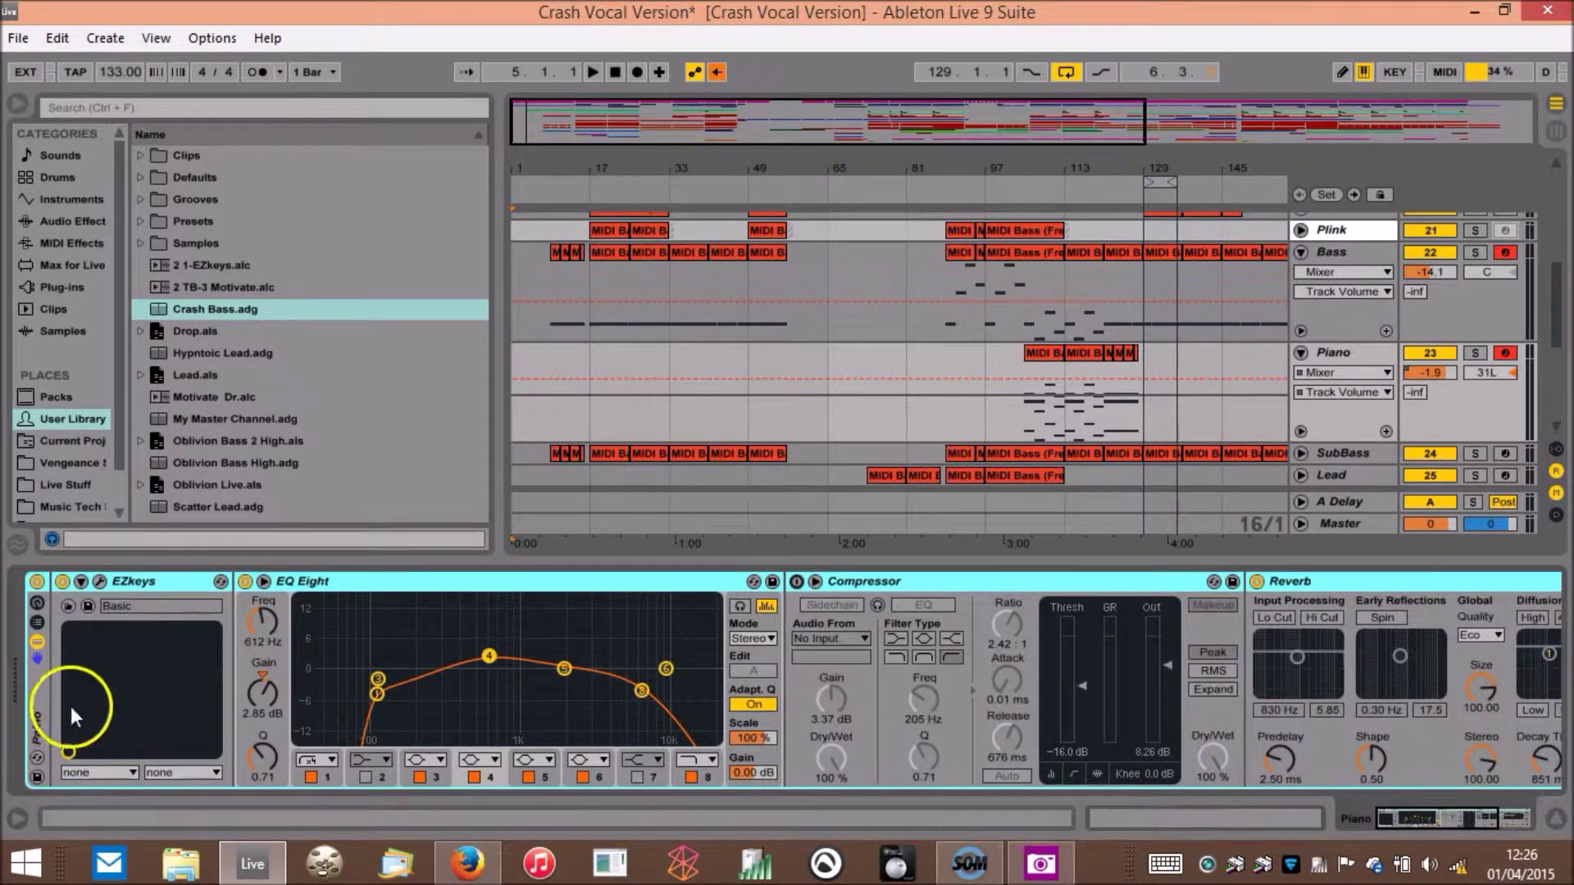
drag(37, 710, 418, 493)
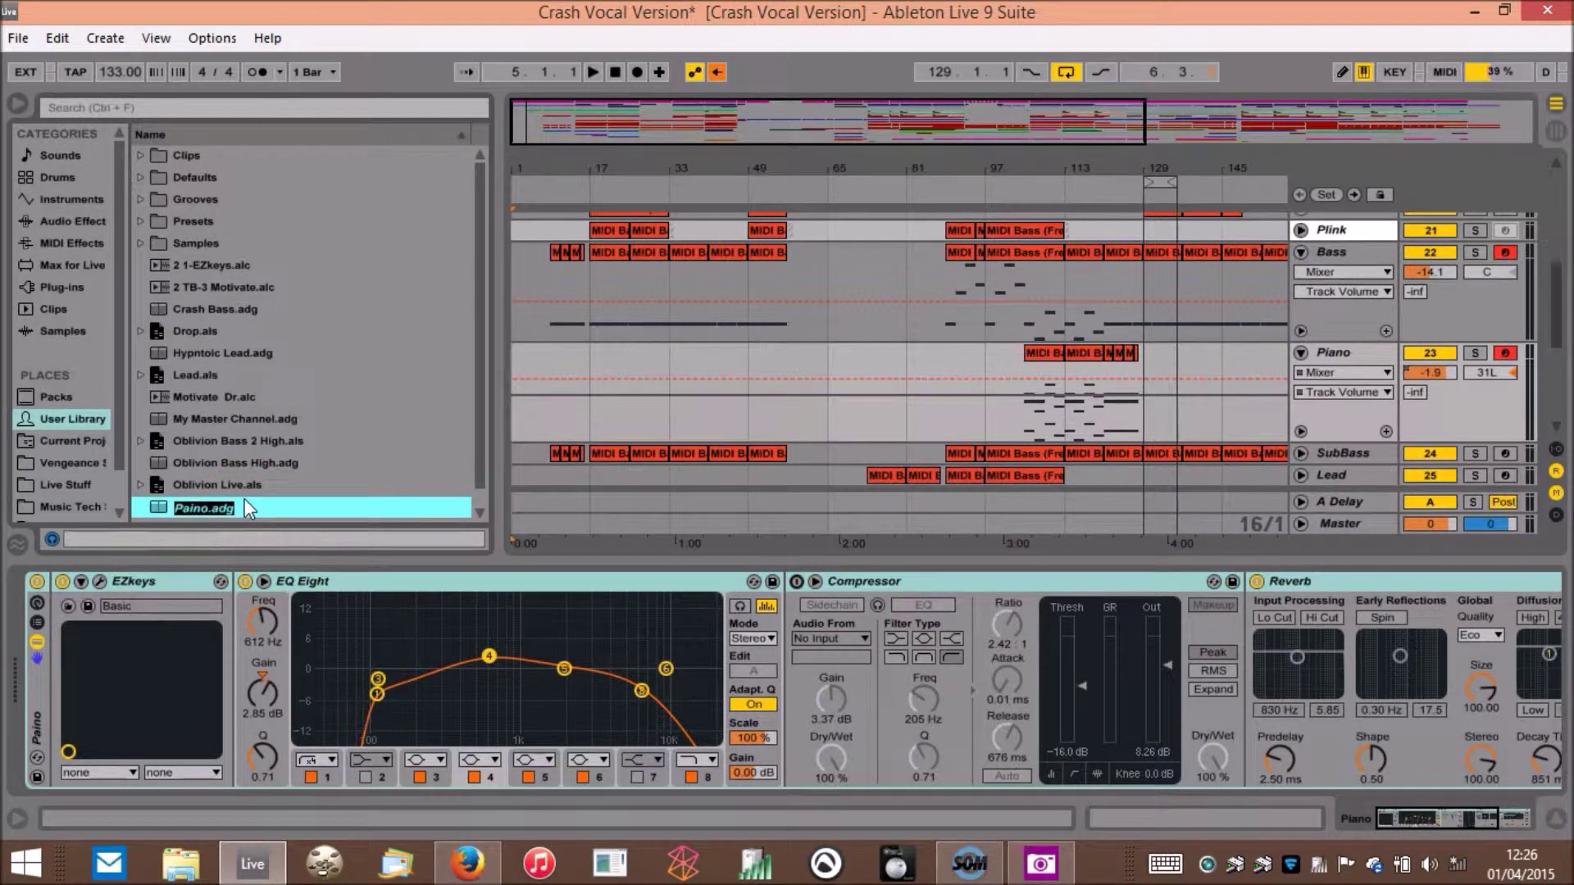
text(Crash P)
text(ano)
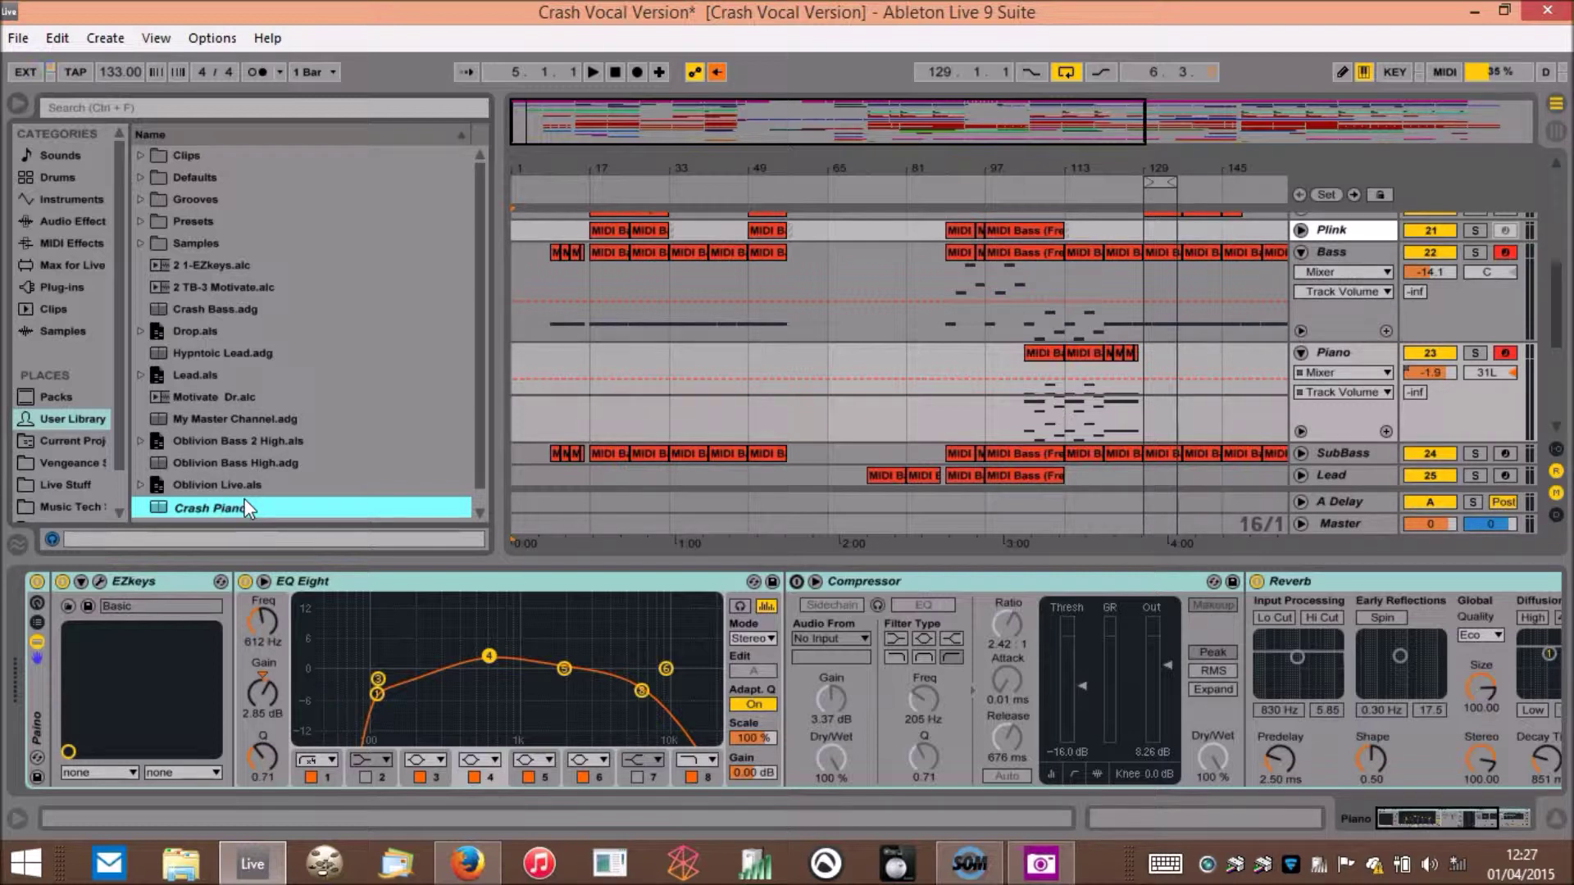
key(Return)
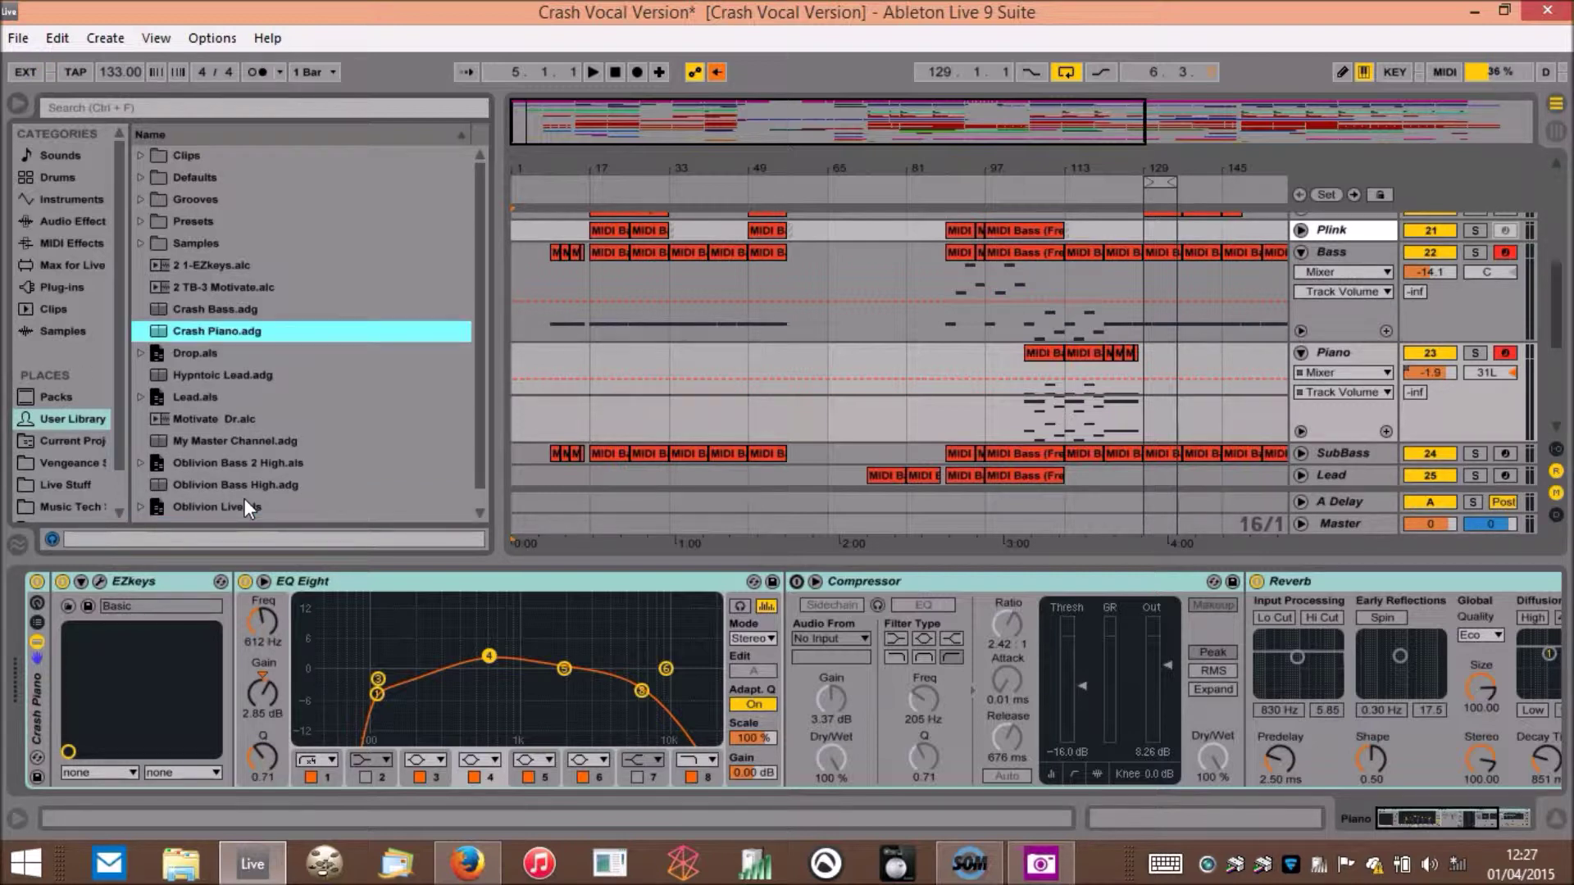
- Hide the browser and collapse the Piano and Bass tracks in the arrangement
drag(856, 165, 727, 164)
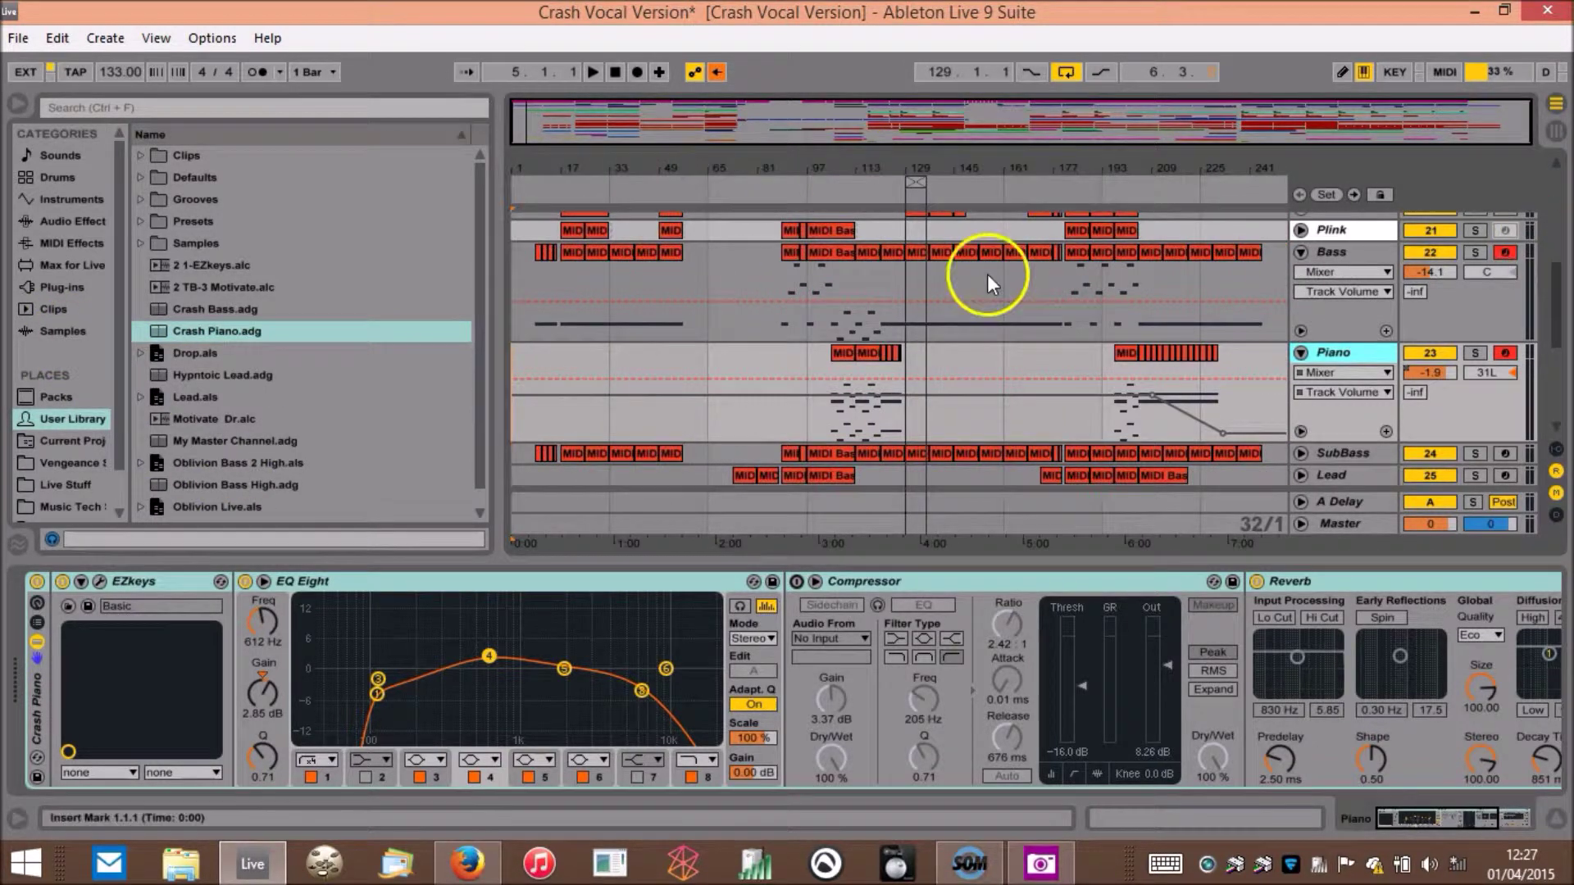
click(18, 104)
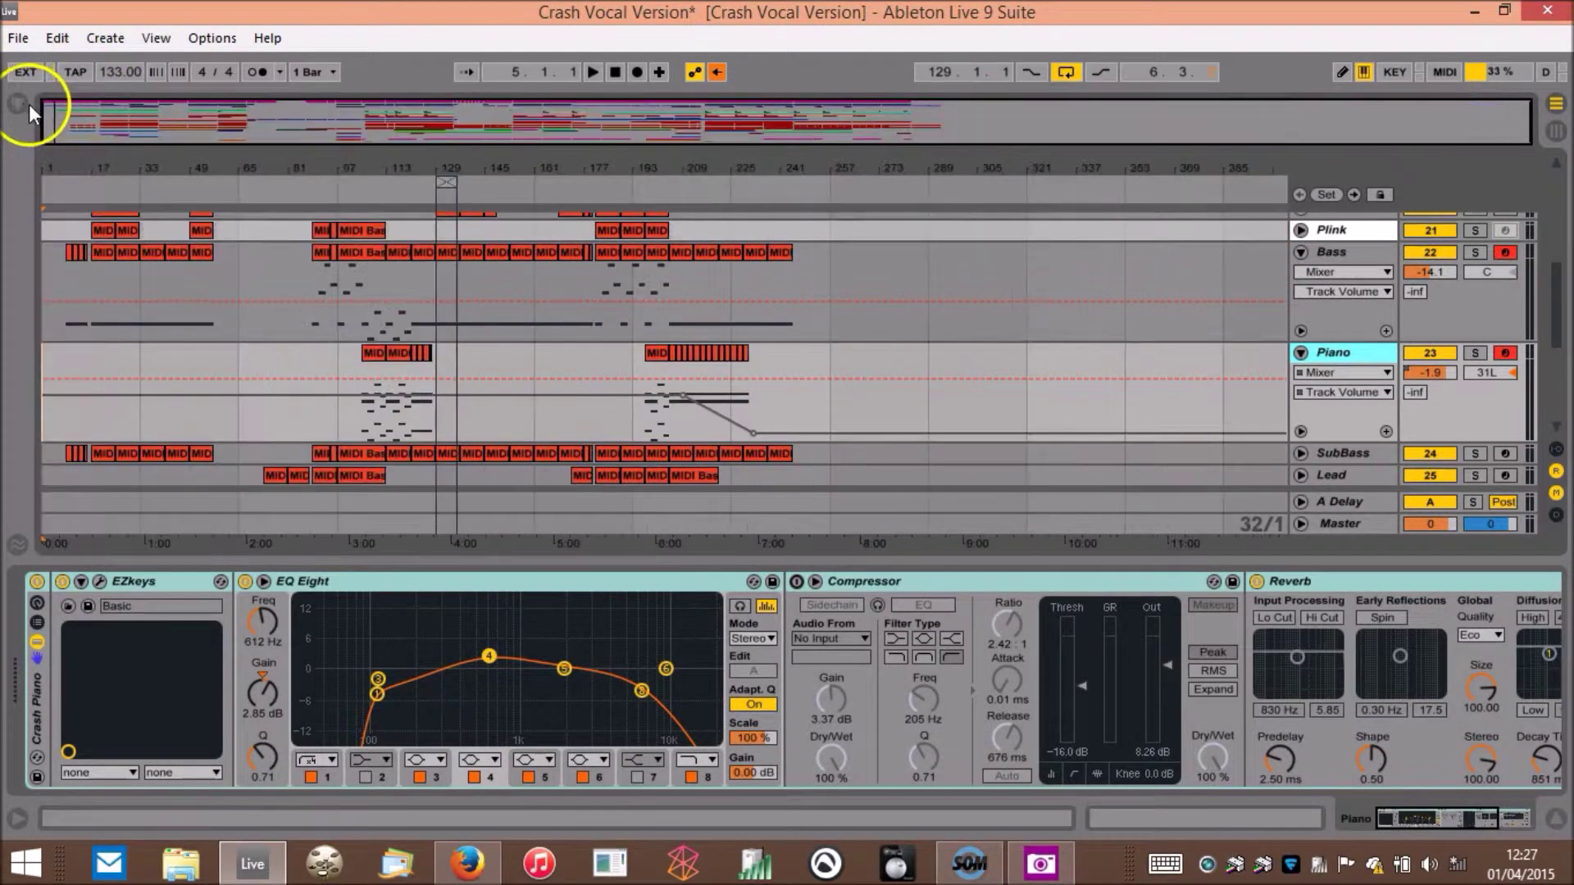
click(1300, 353)
click(1300, 252)
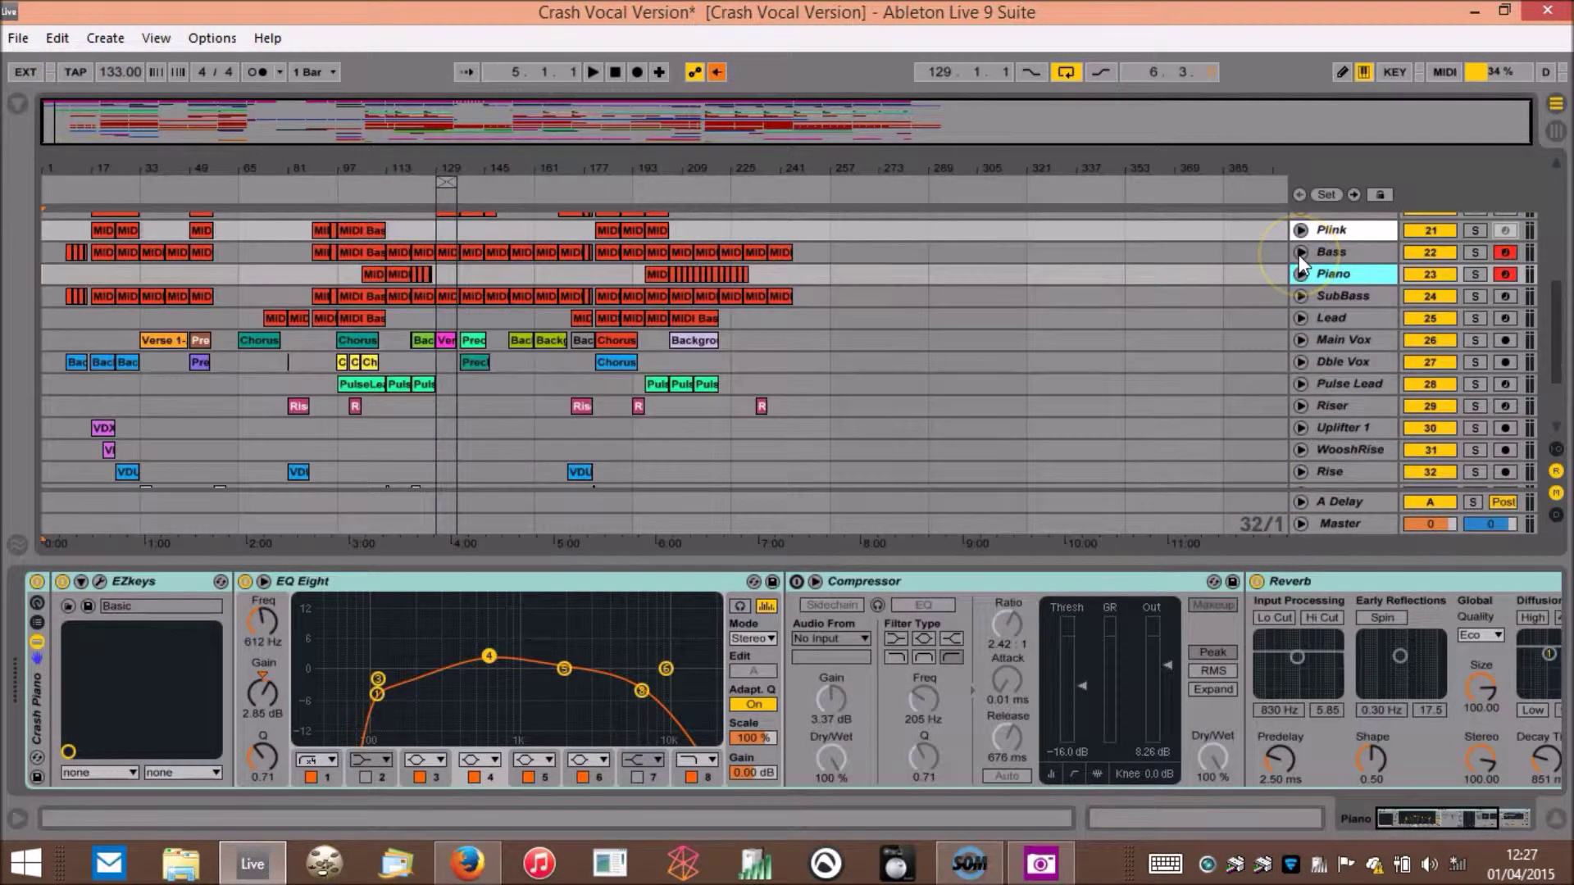
- Examine the notes of the Piano track's first clip at bar 105 in an enlarged, folded note editor
click(1301, 275)
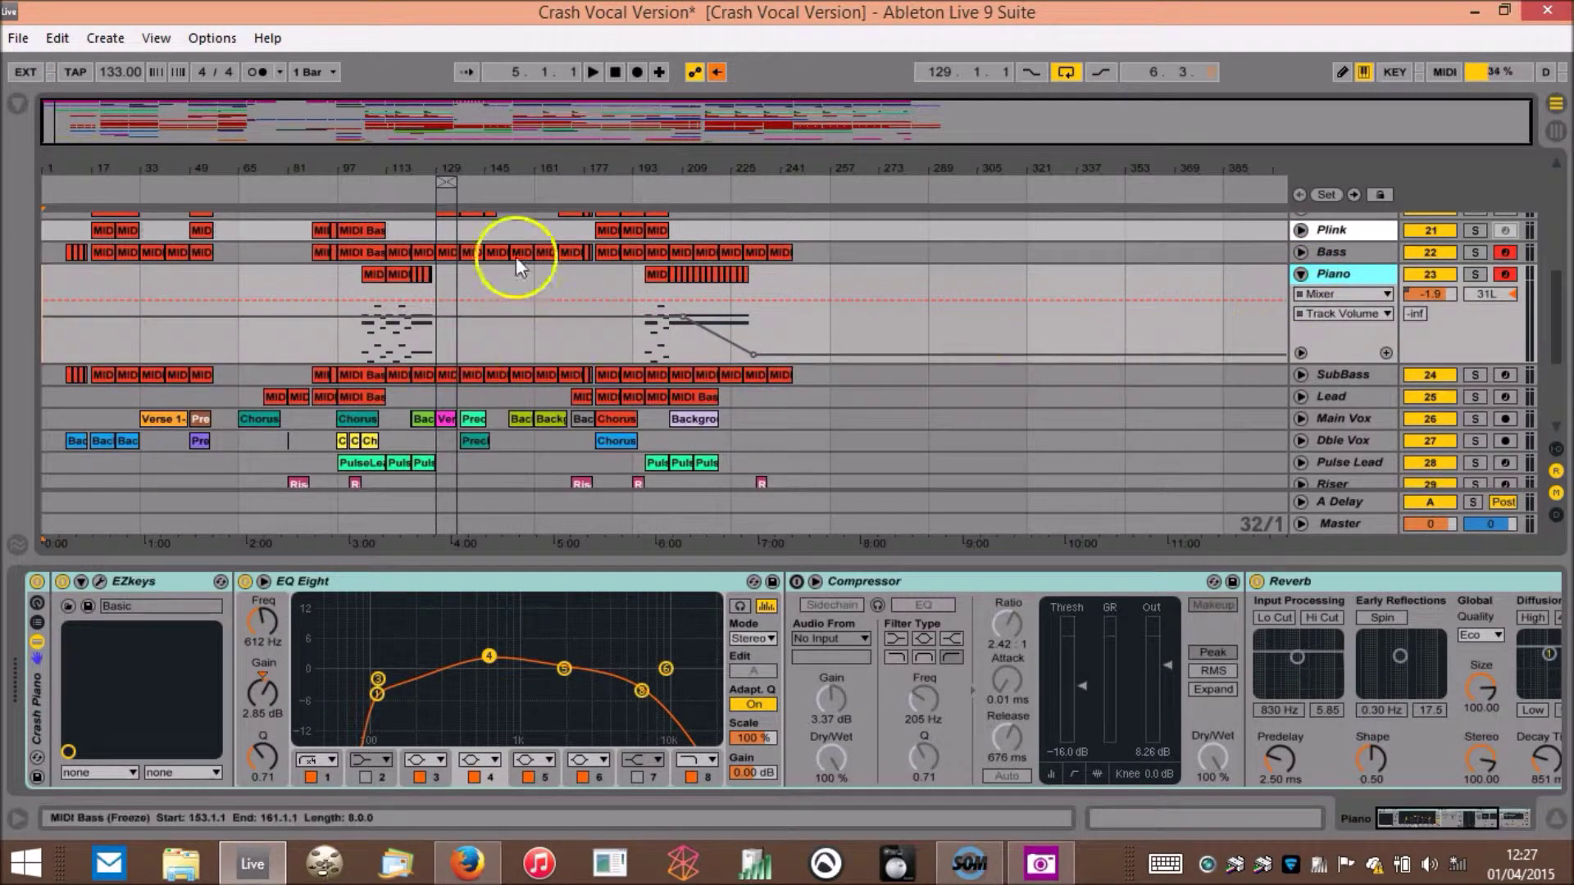
drag(400, 162, 621, 176)
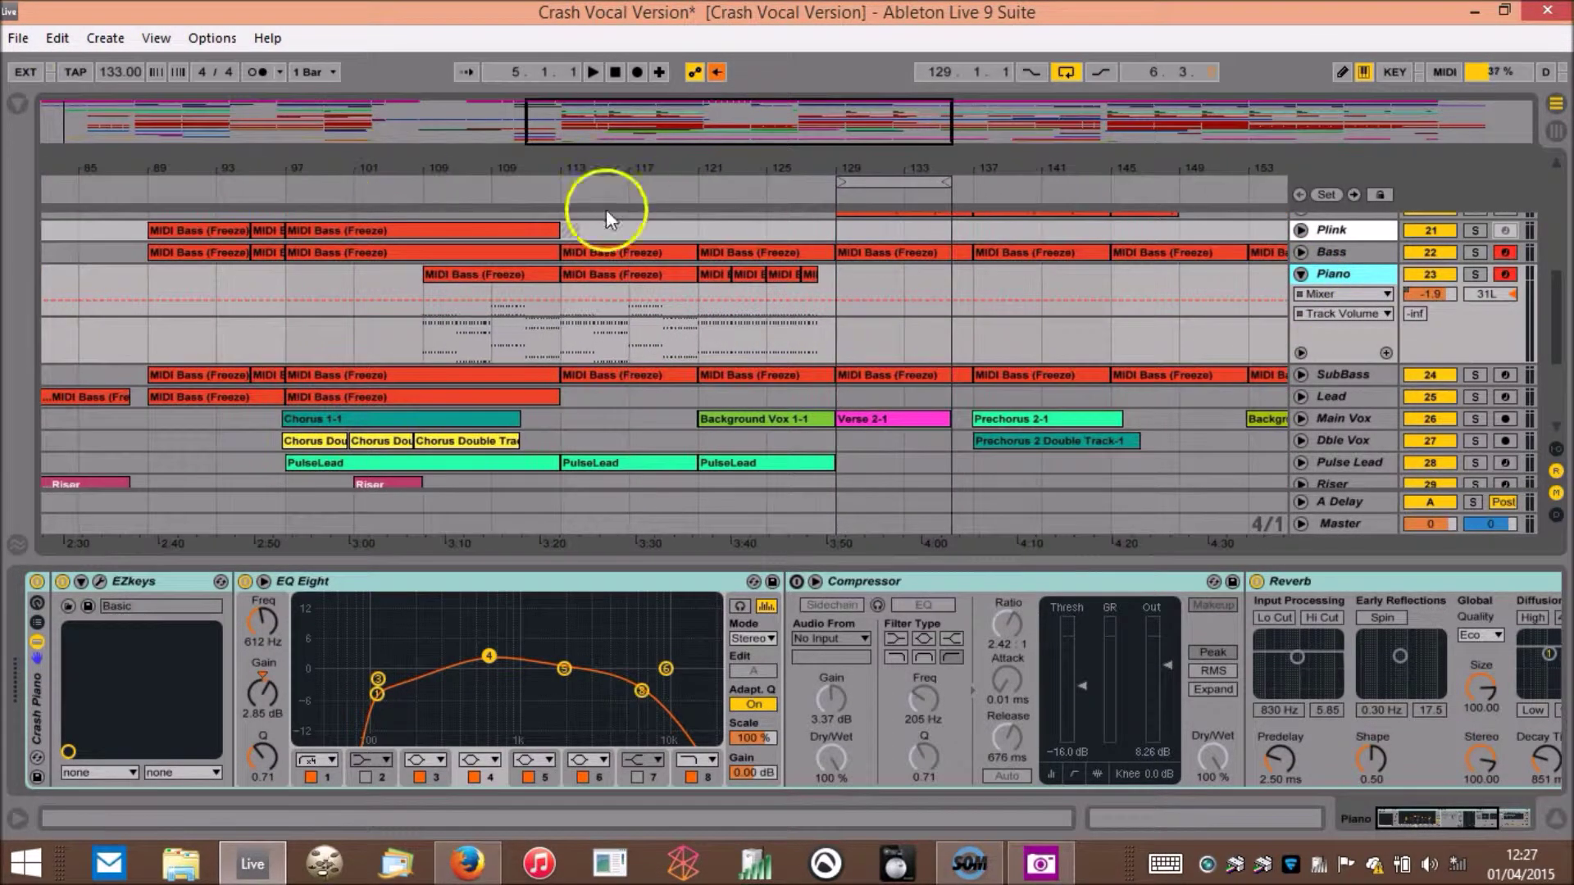
click(478, 273)
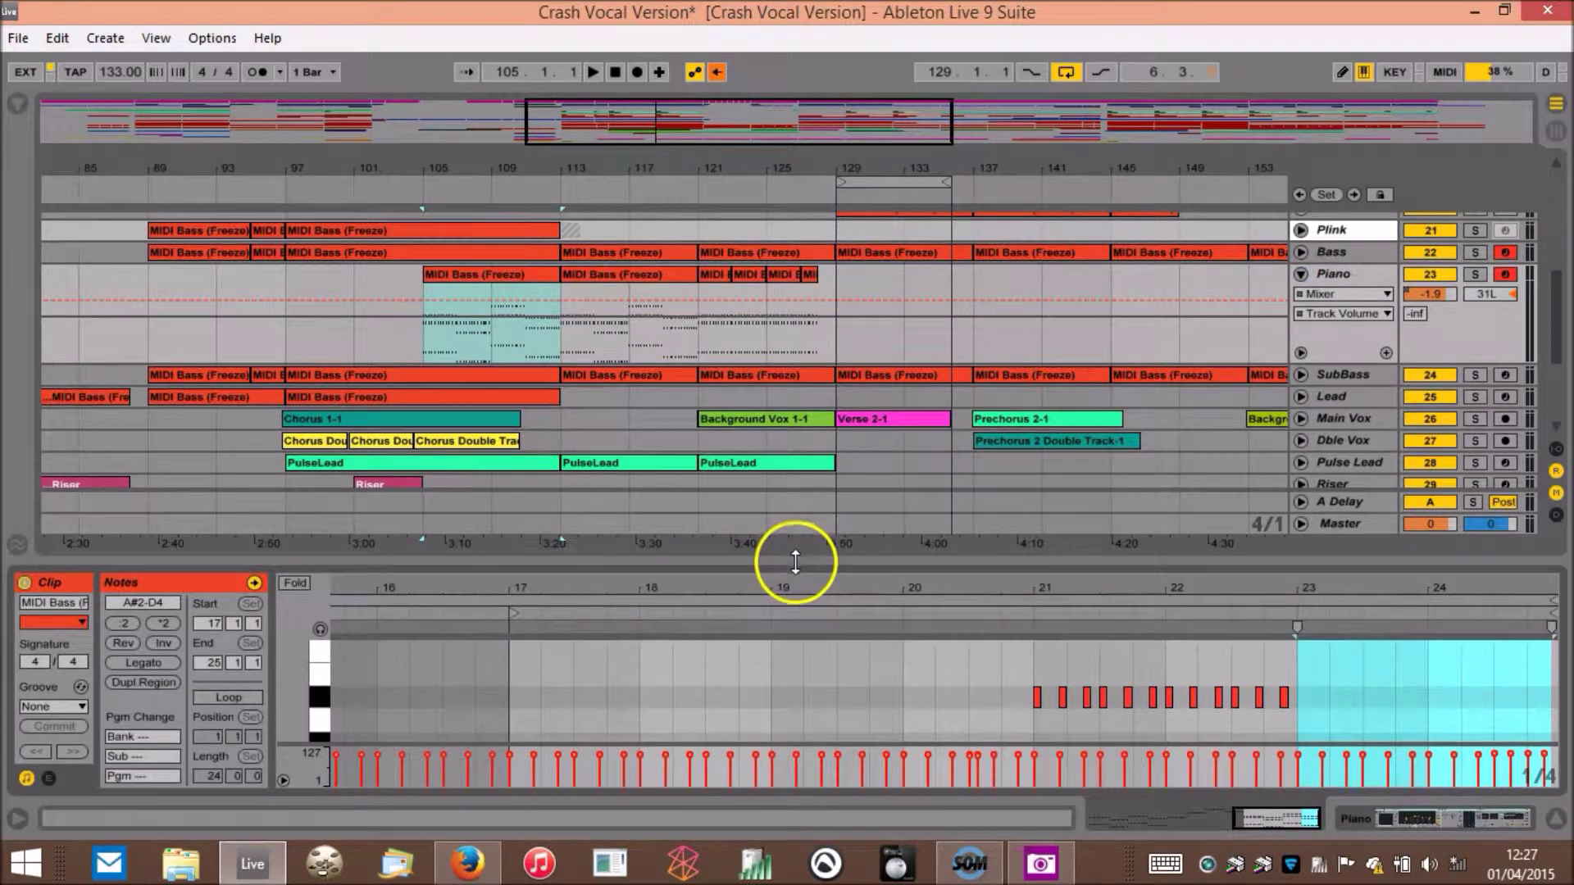
drag(774, 564, 205, 420)
click(294, 417)
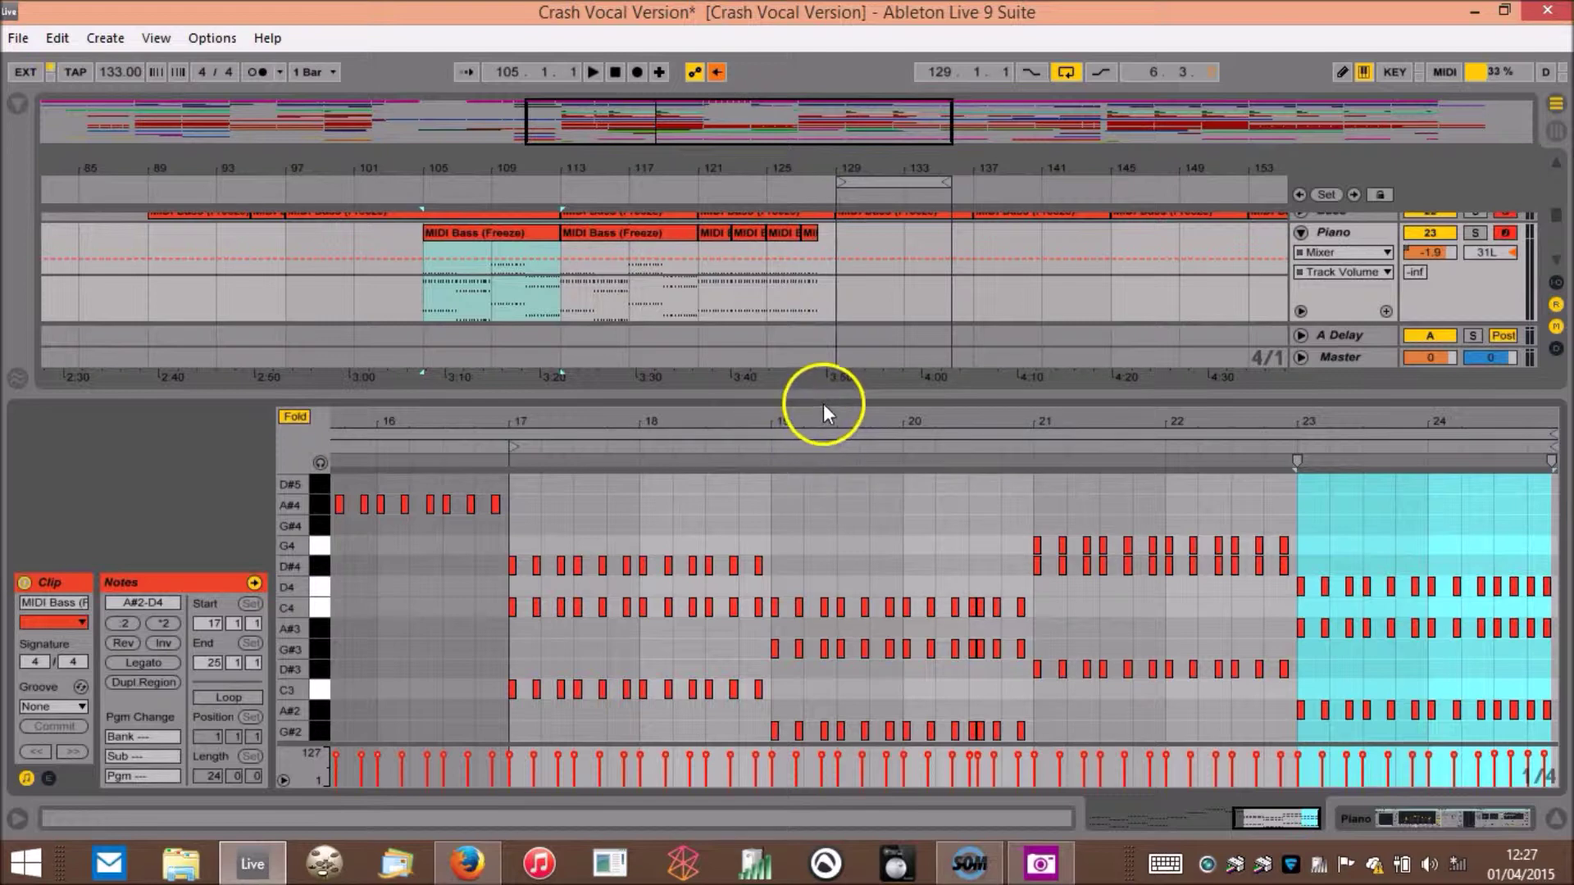
drag(823, 394, 822, 296)
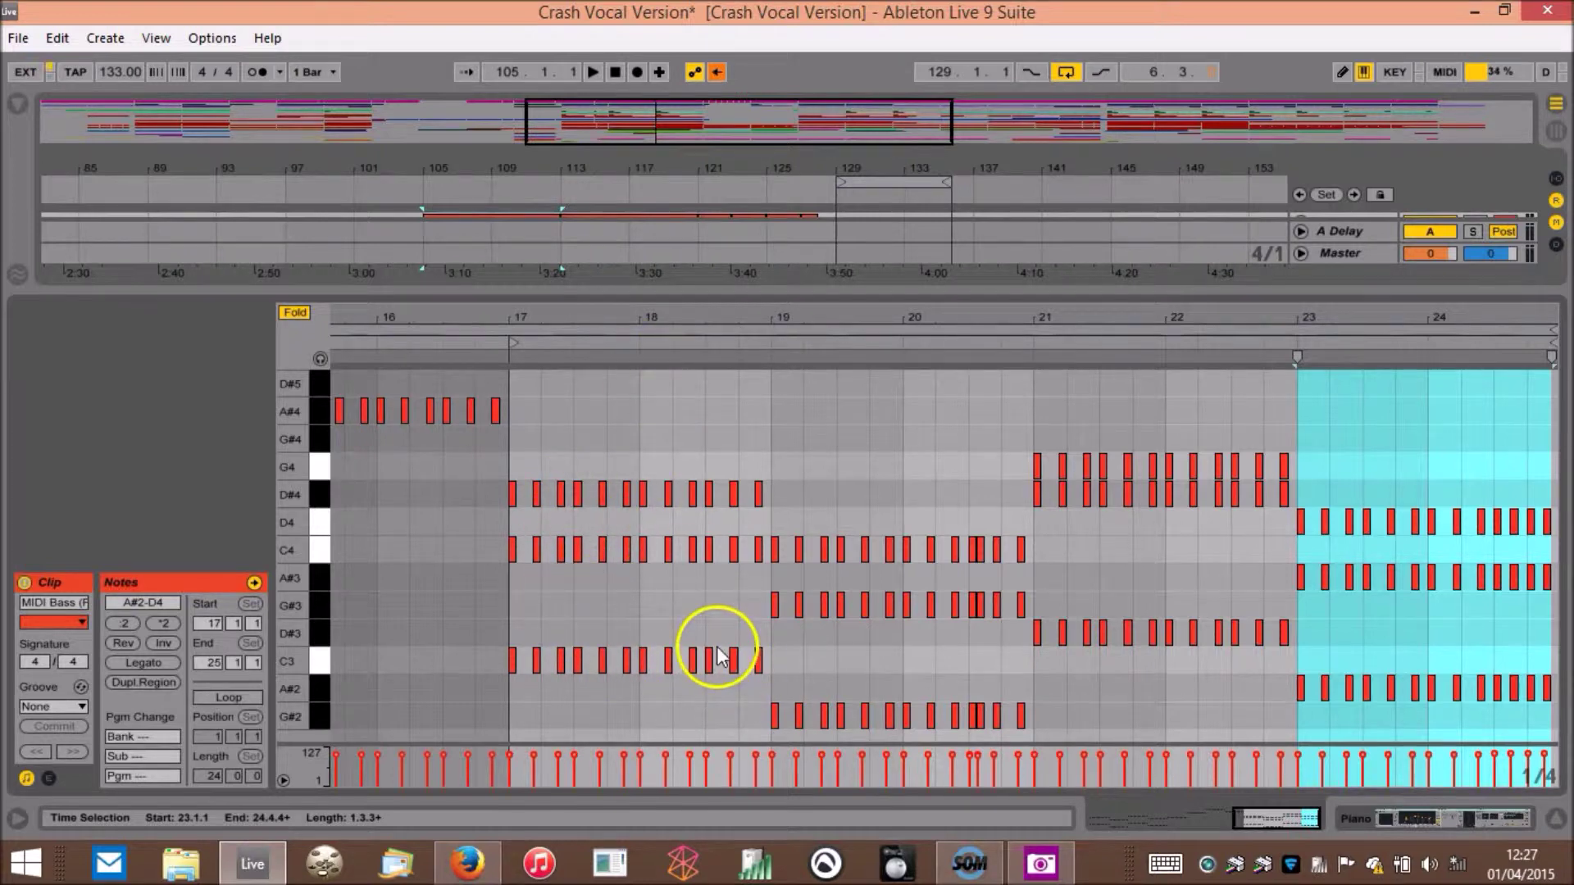
drag(686, 289, 699, 544)
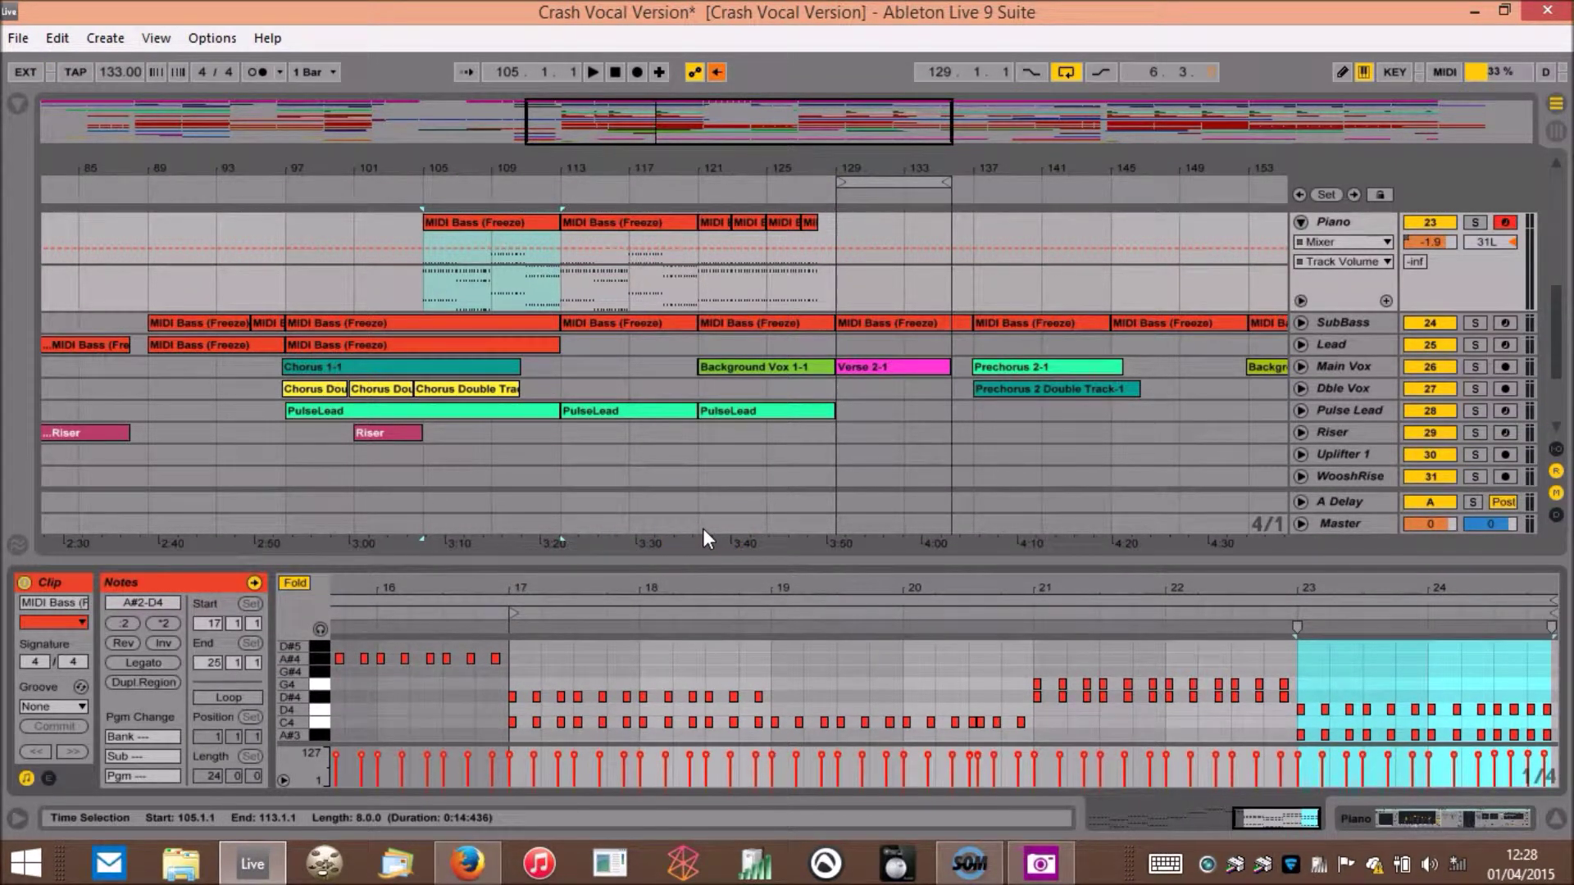
drag(604, 158, 613, 168)
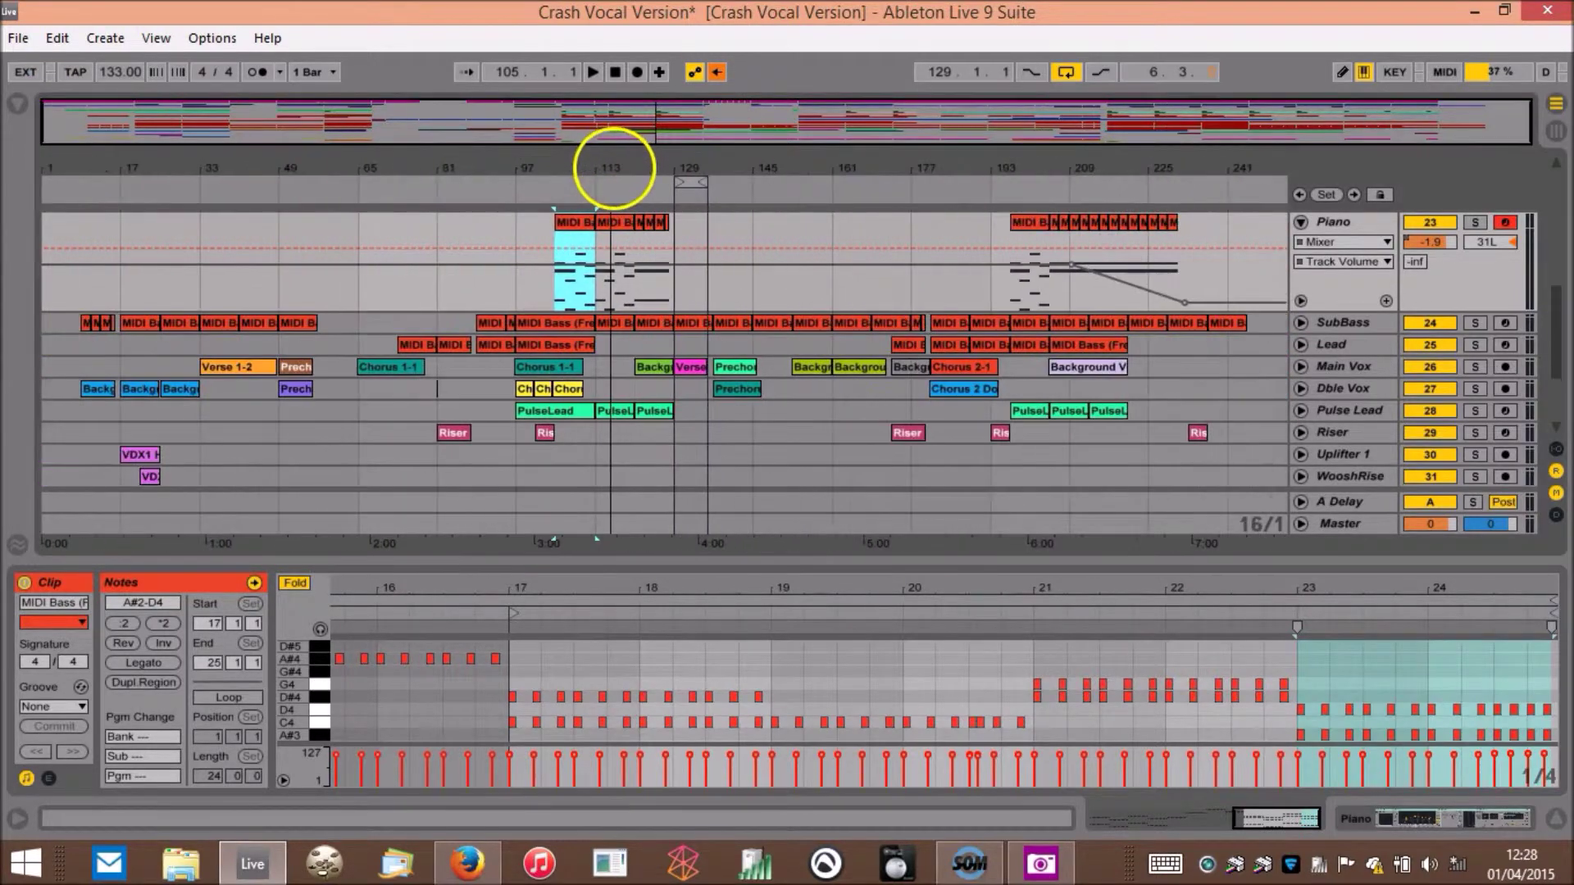
- Open the recent set Live Set.als from the Hypnotic project without saving changes to the current set
click(15, 40)
mouse_move(112, 116)
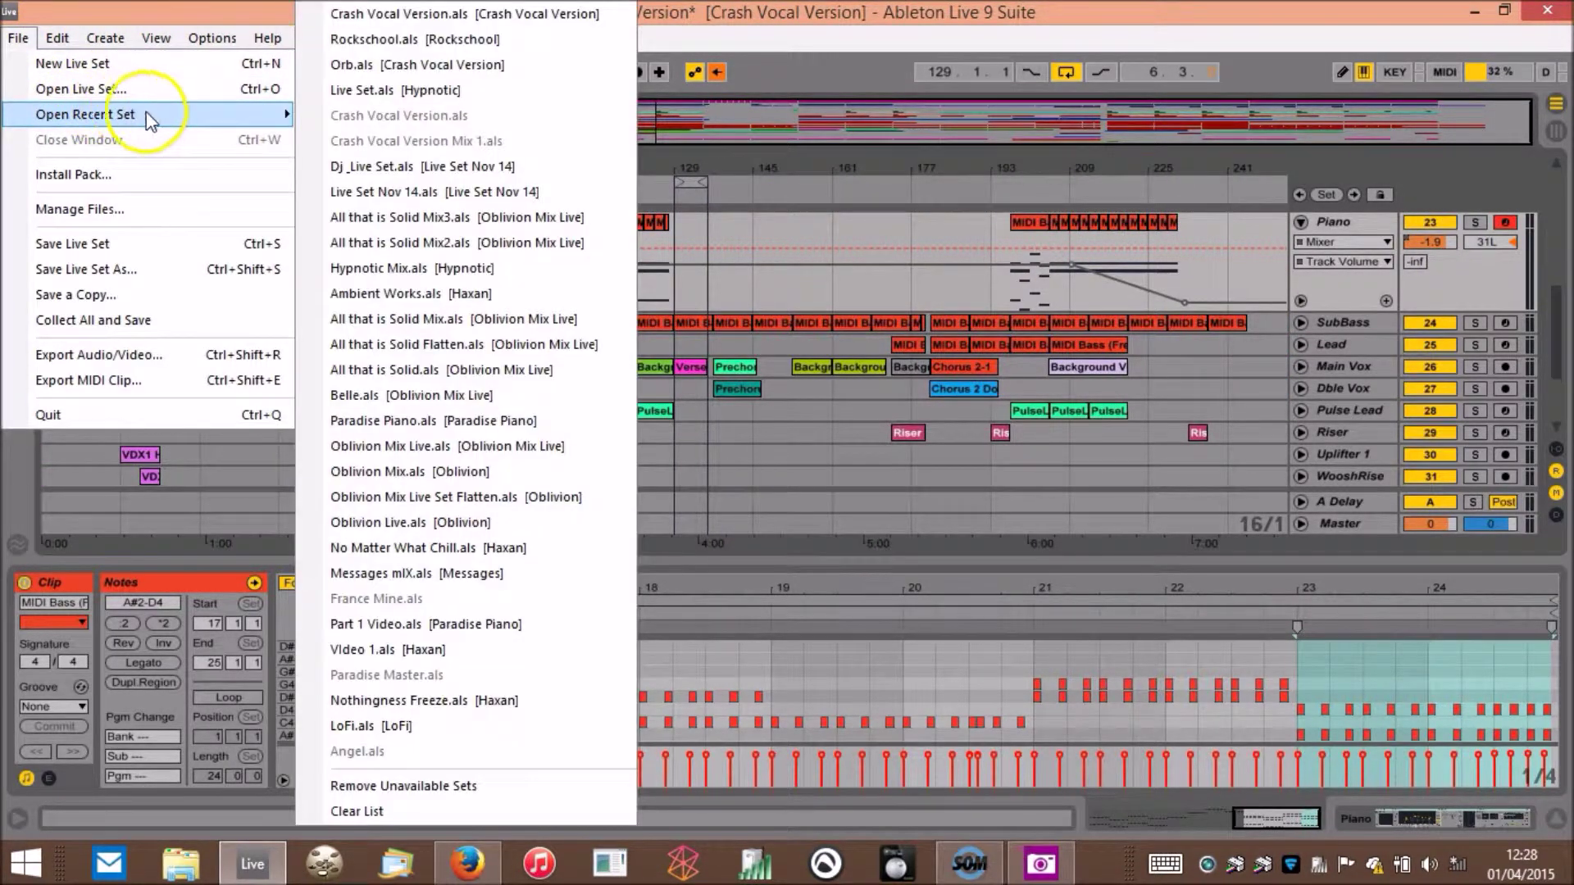
click(349, 89)
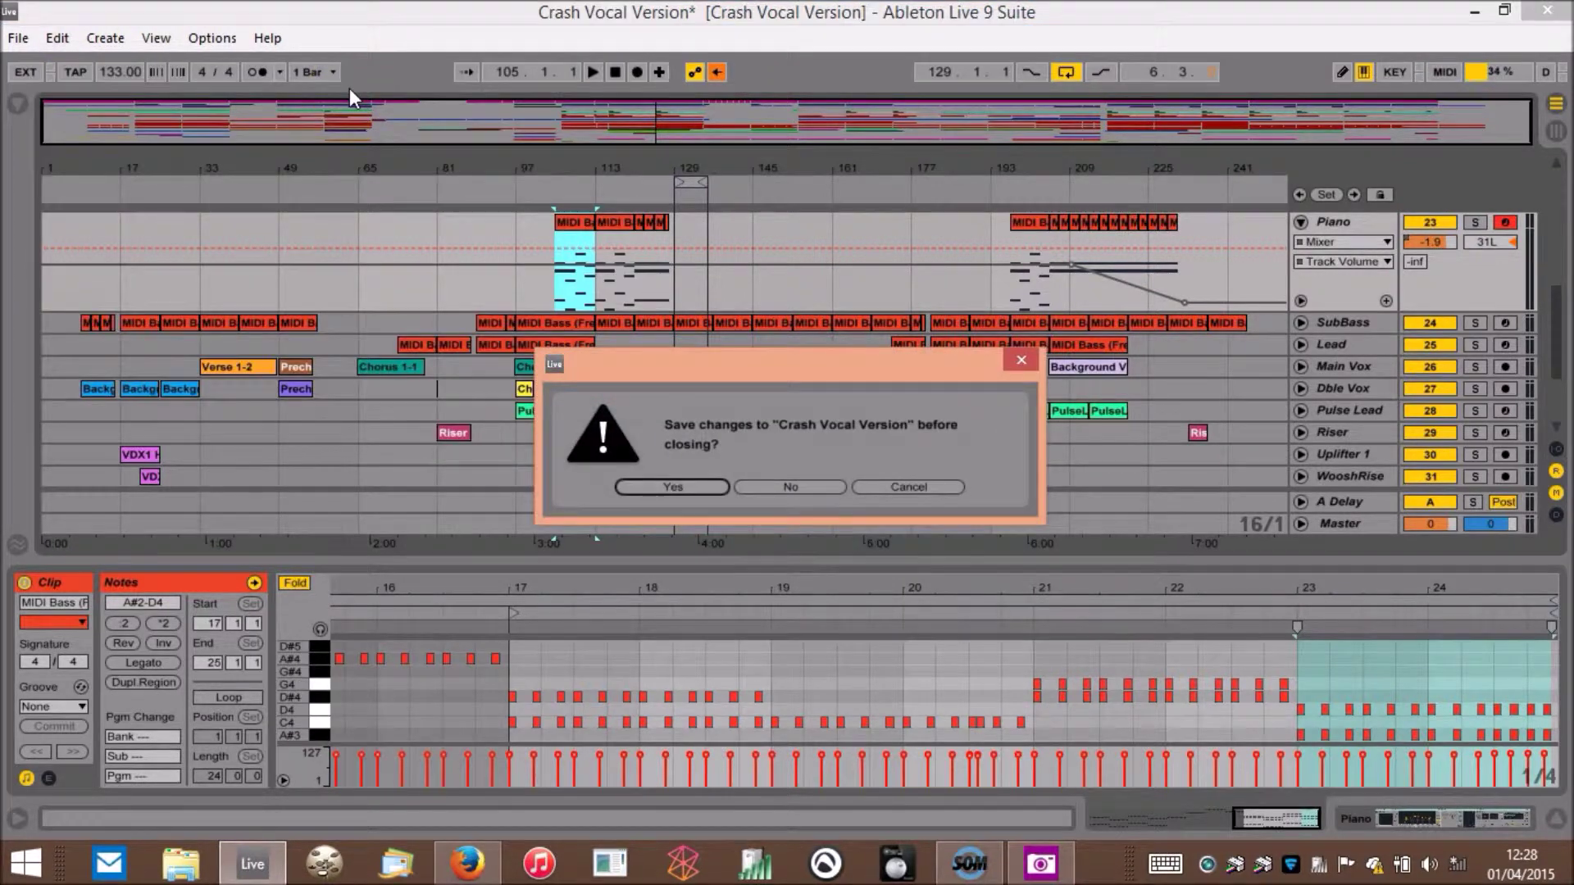
click(800, 489)
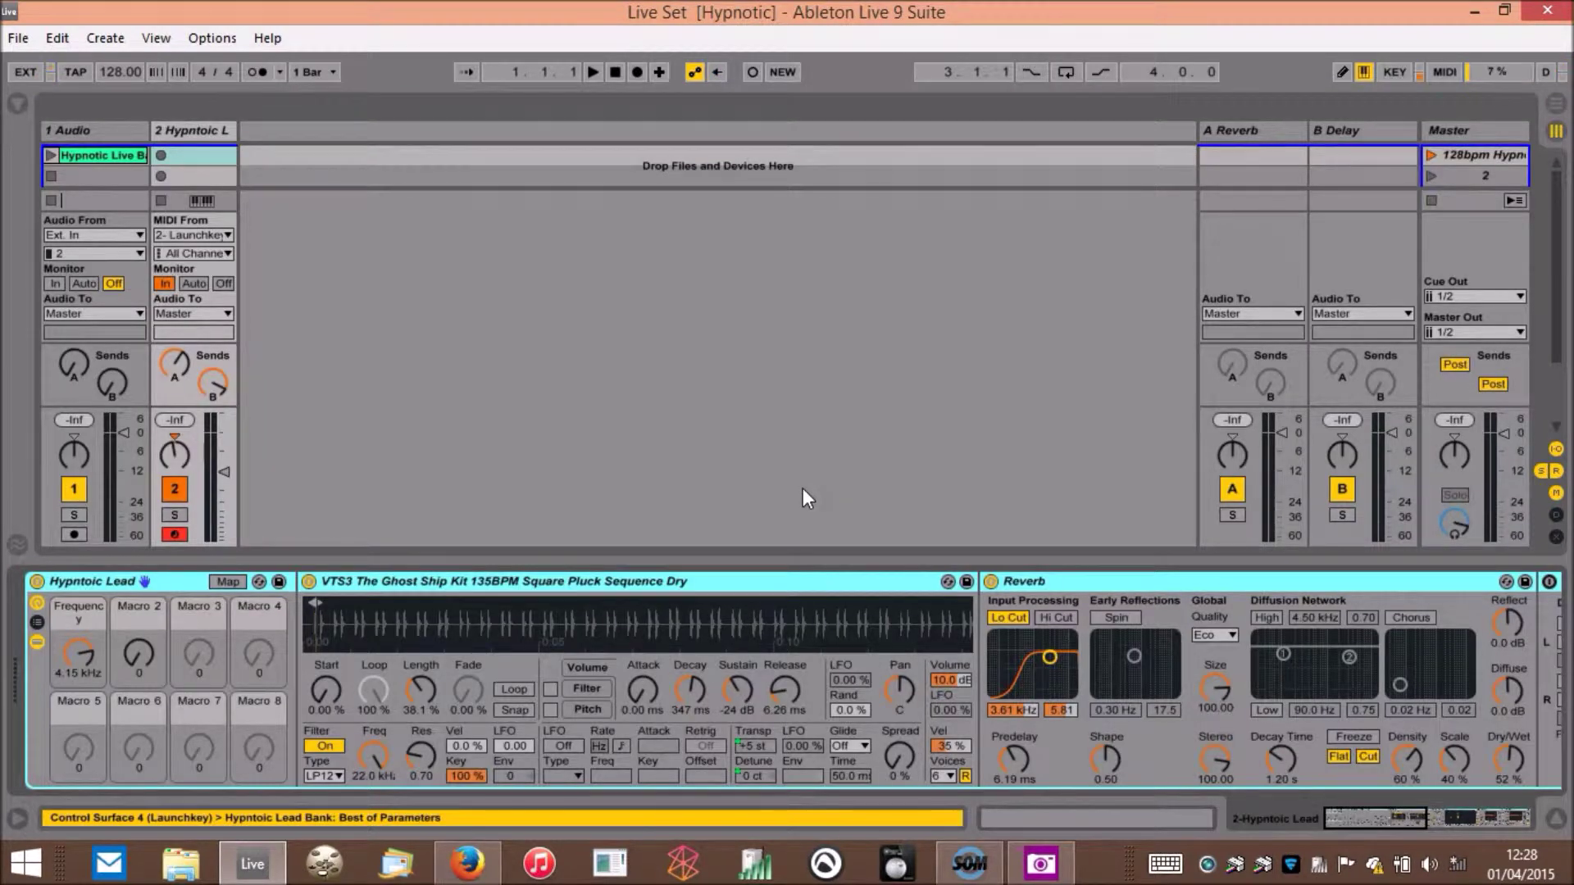
- Show the device chain of the second track, Hypntoic Lead, and rename the track Launch
click(1555, 819)
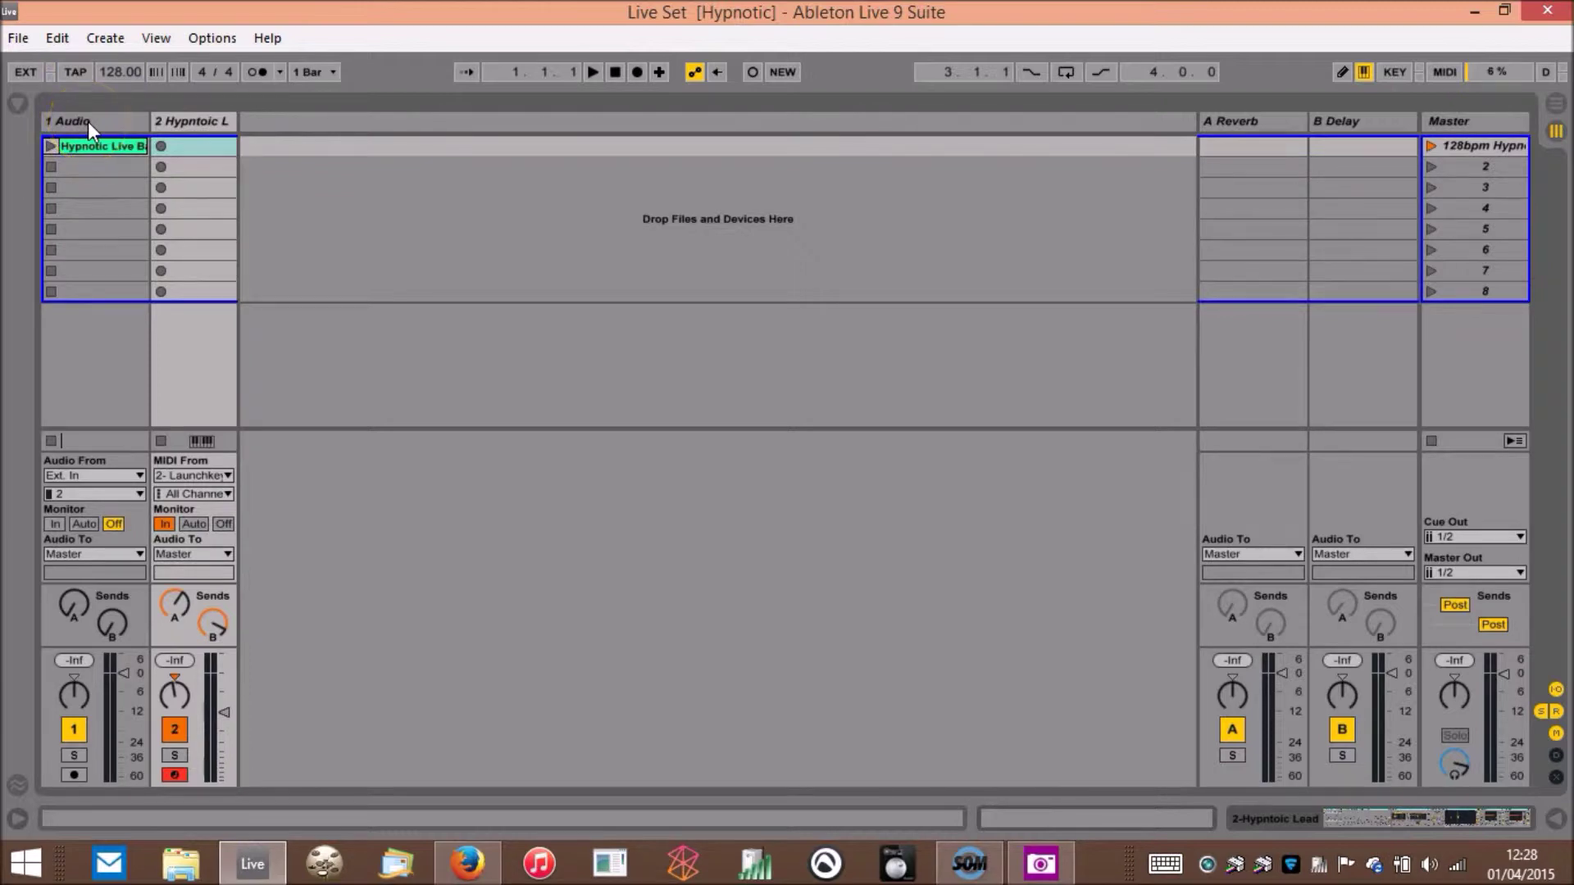
click(195, 121)
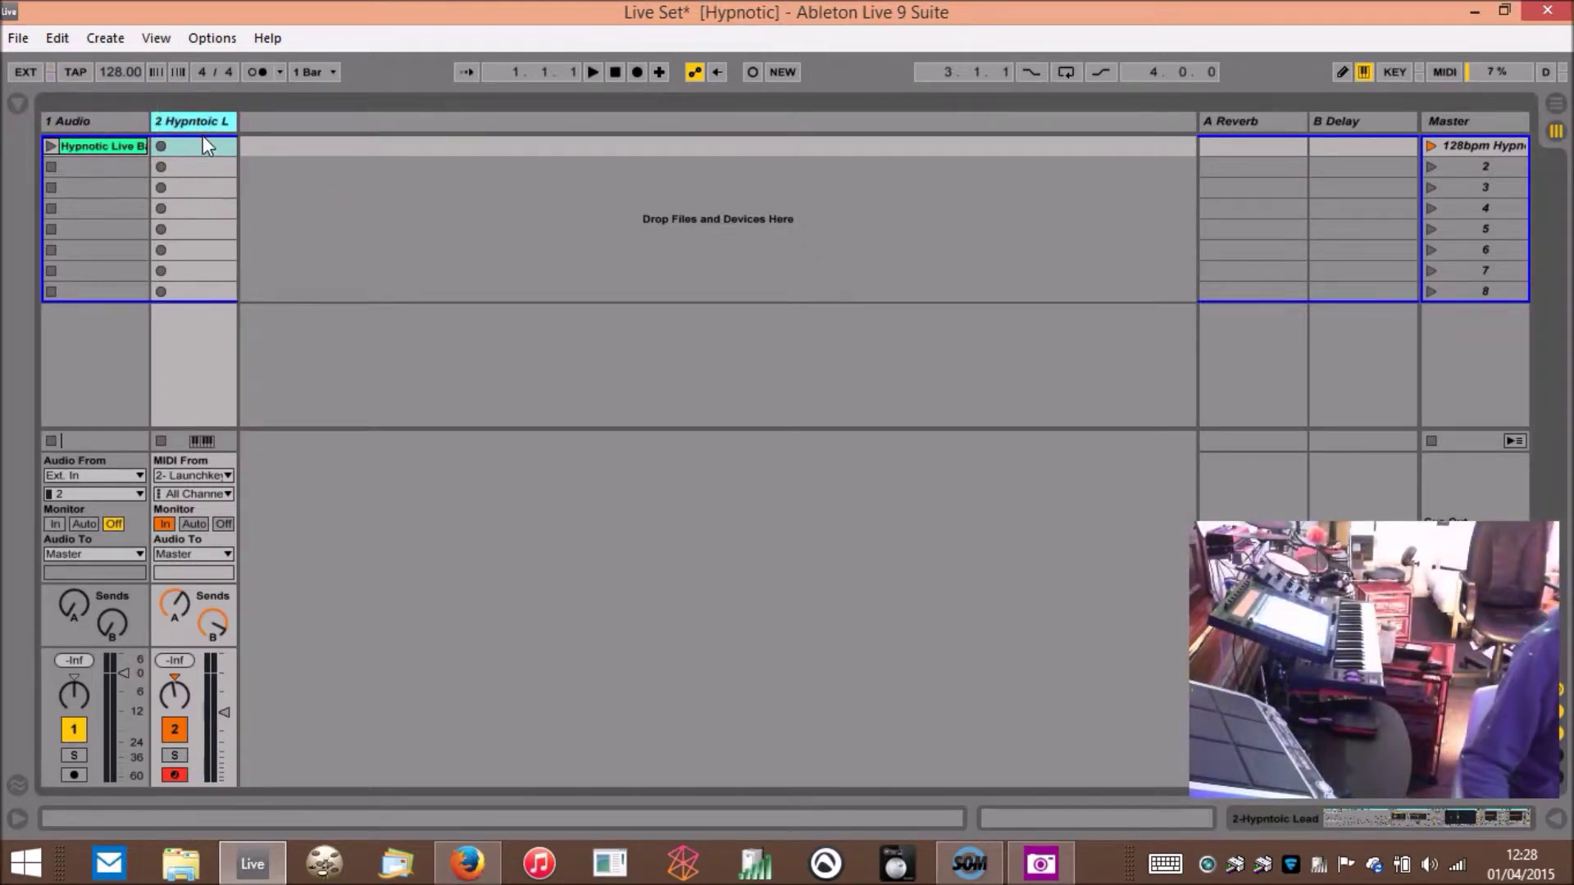
double_click(194, 121)
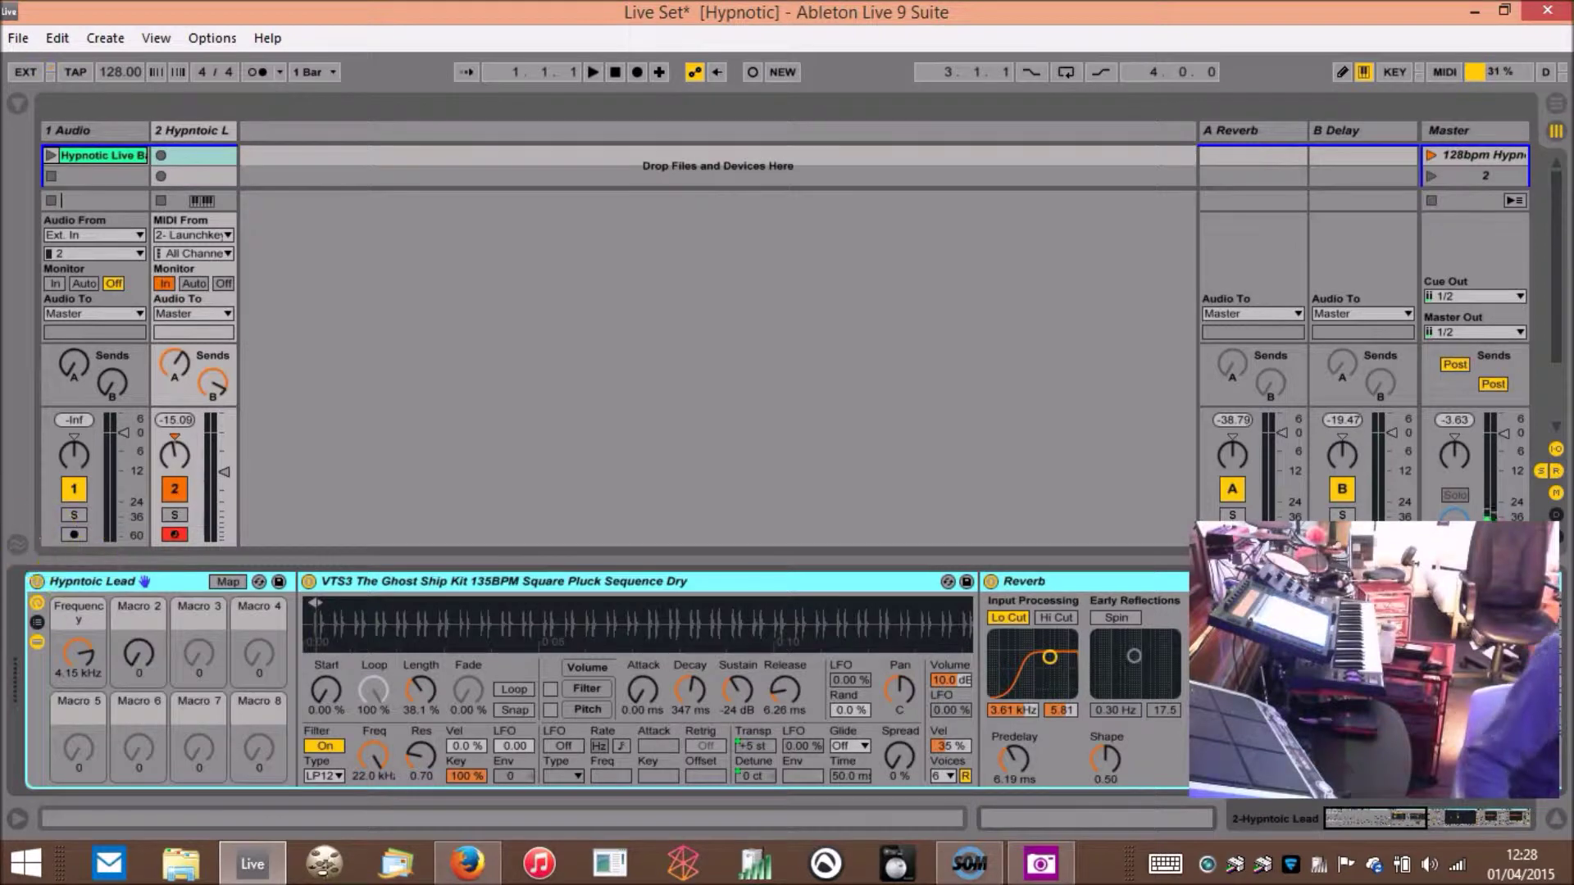
click(195, 131)
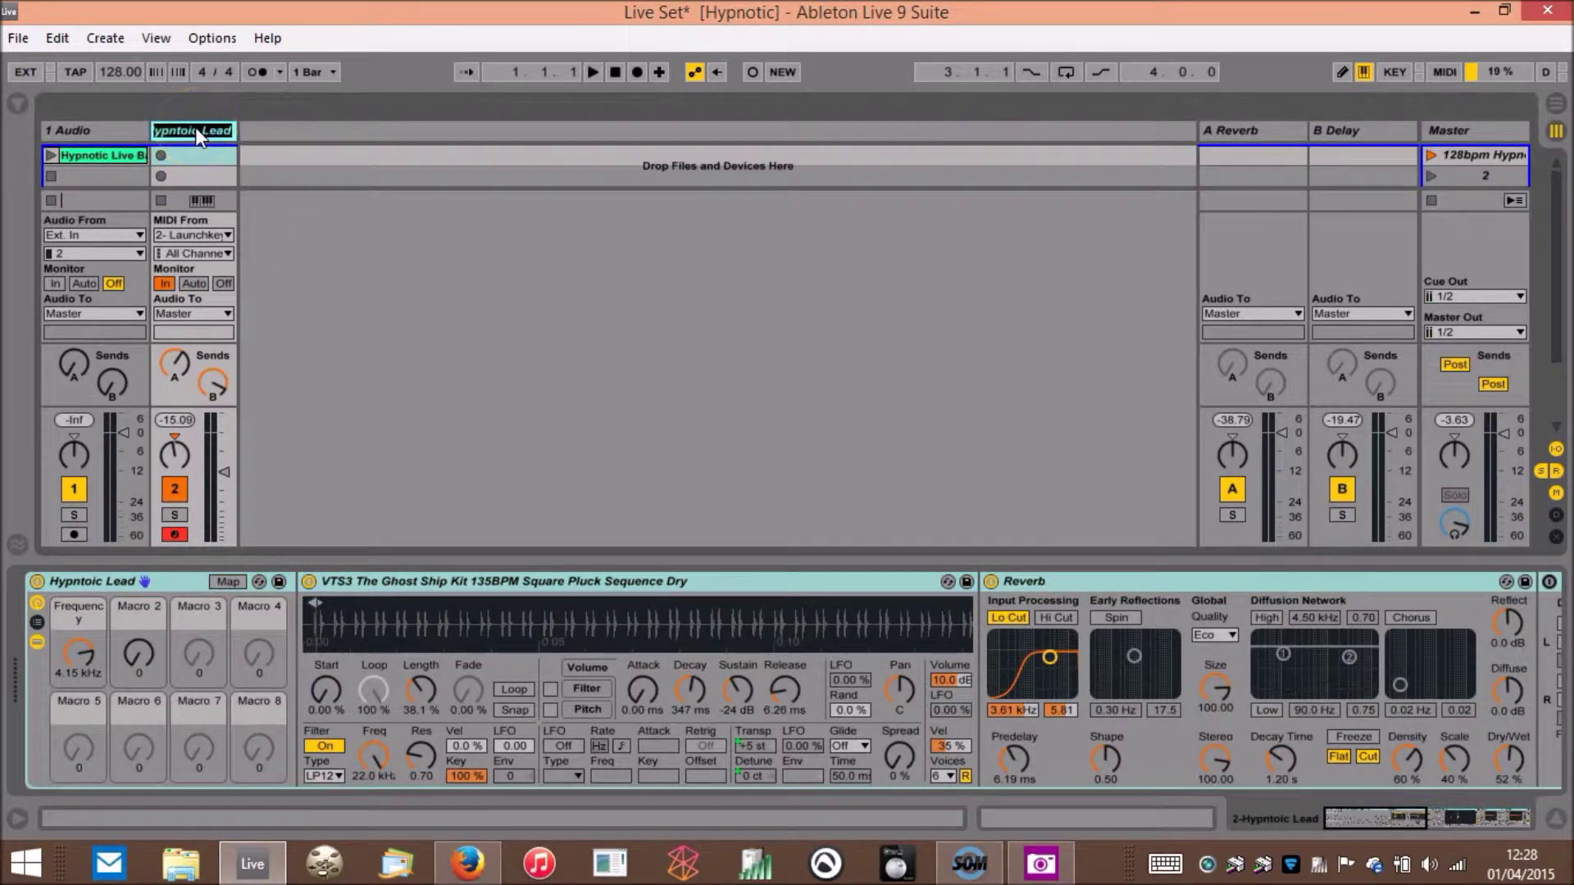
text(Launchch)
key(Return)
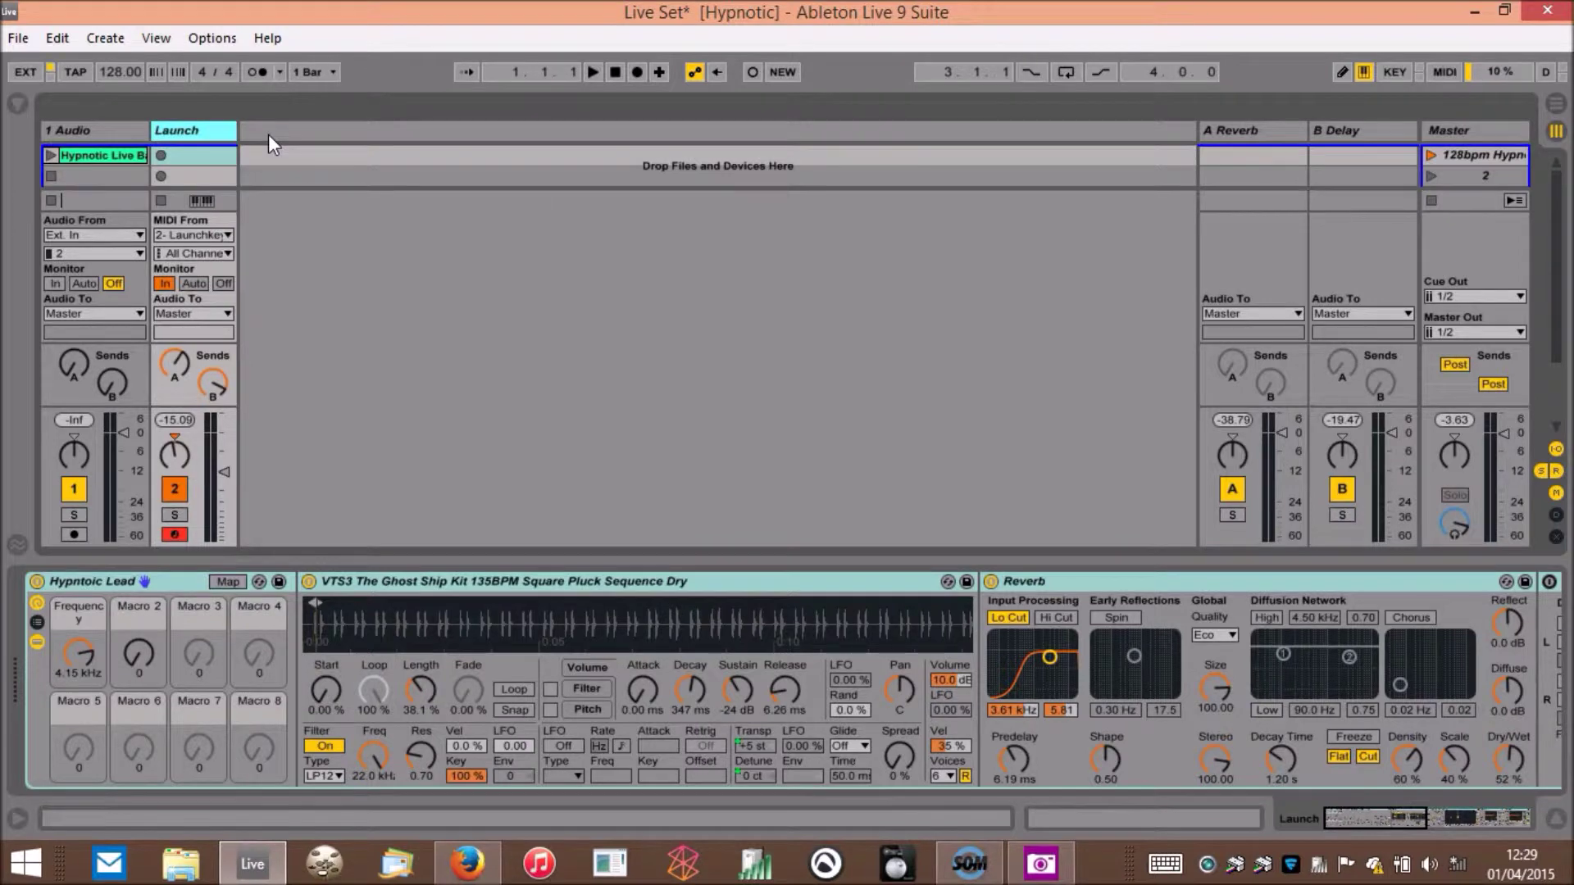
- Insert a MIDI track named Push after Launch and set its MIDI input to Ableton Push
key(ctrl+shift+t)
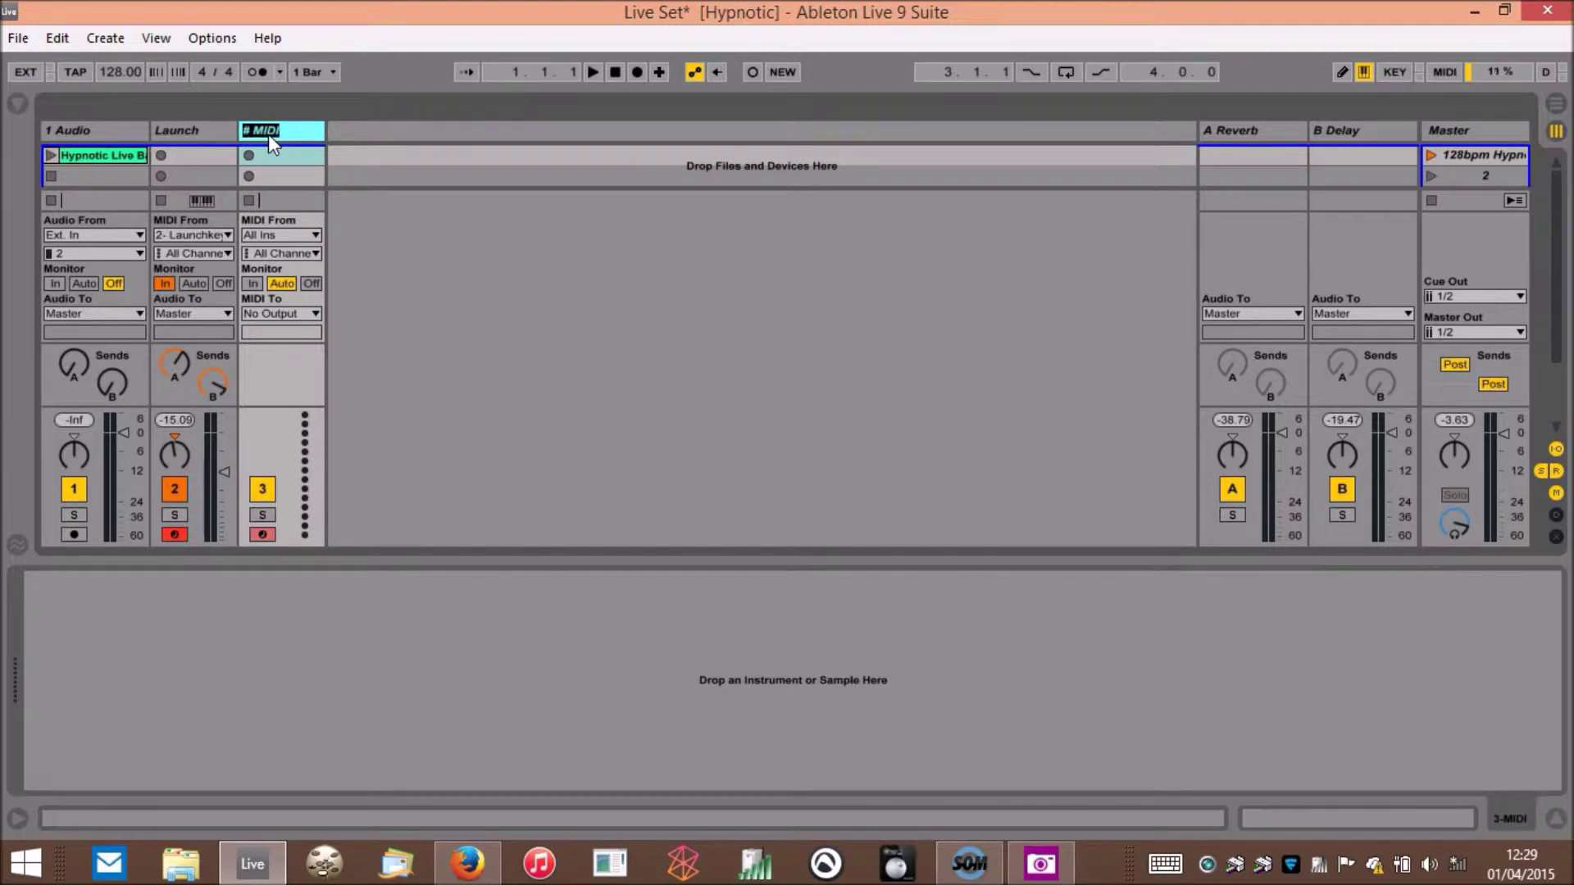
key(Return)
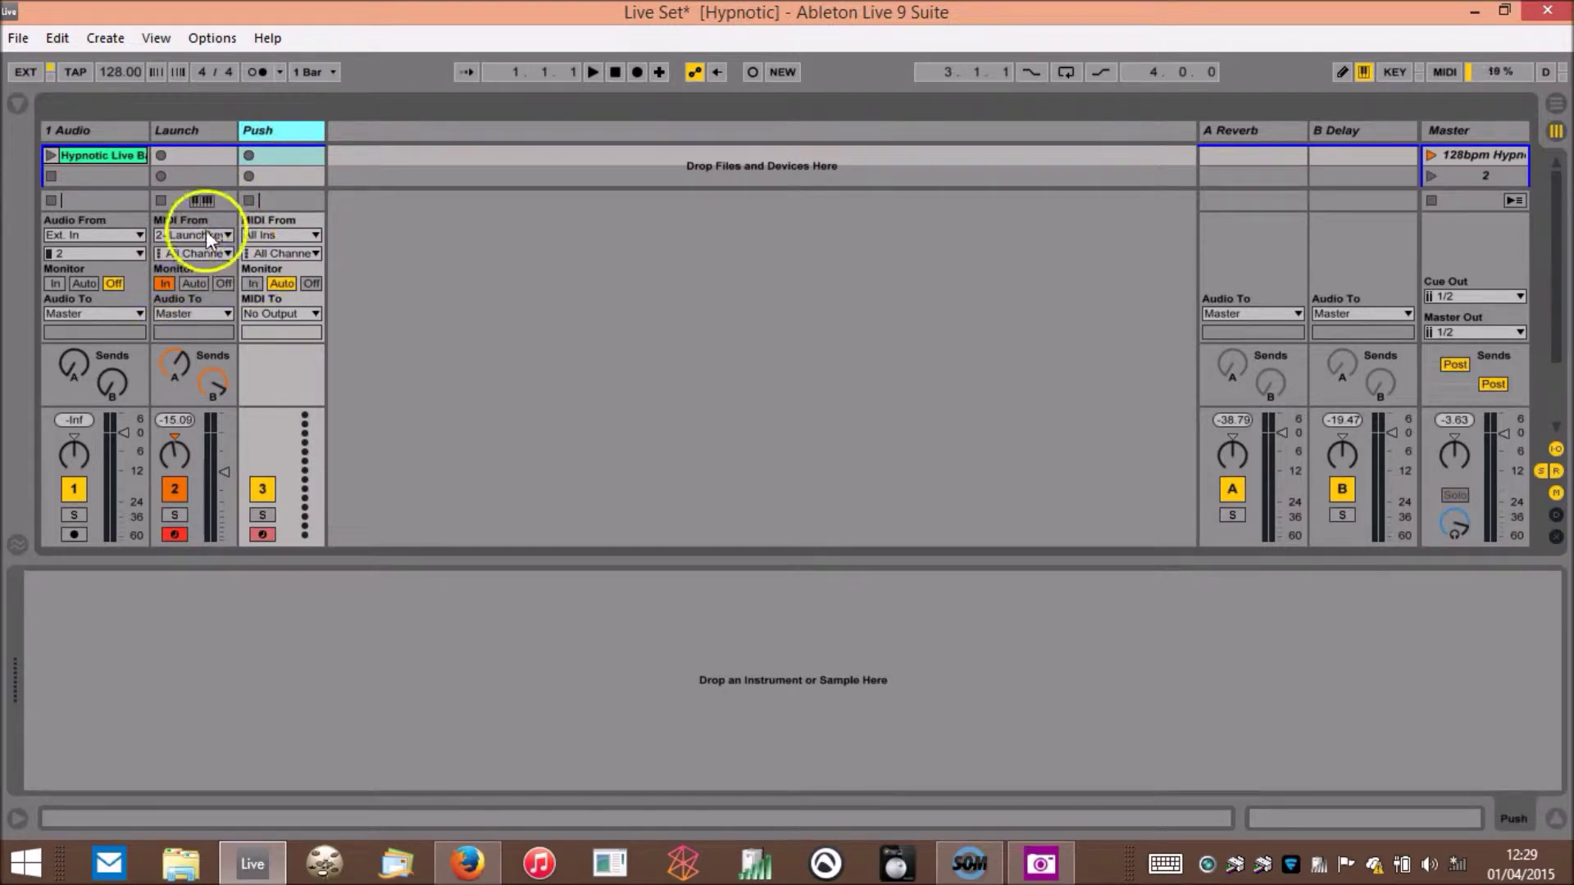
click(316, 235)
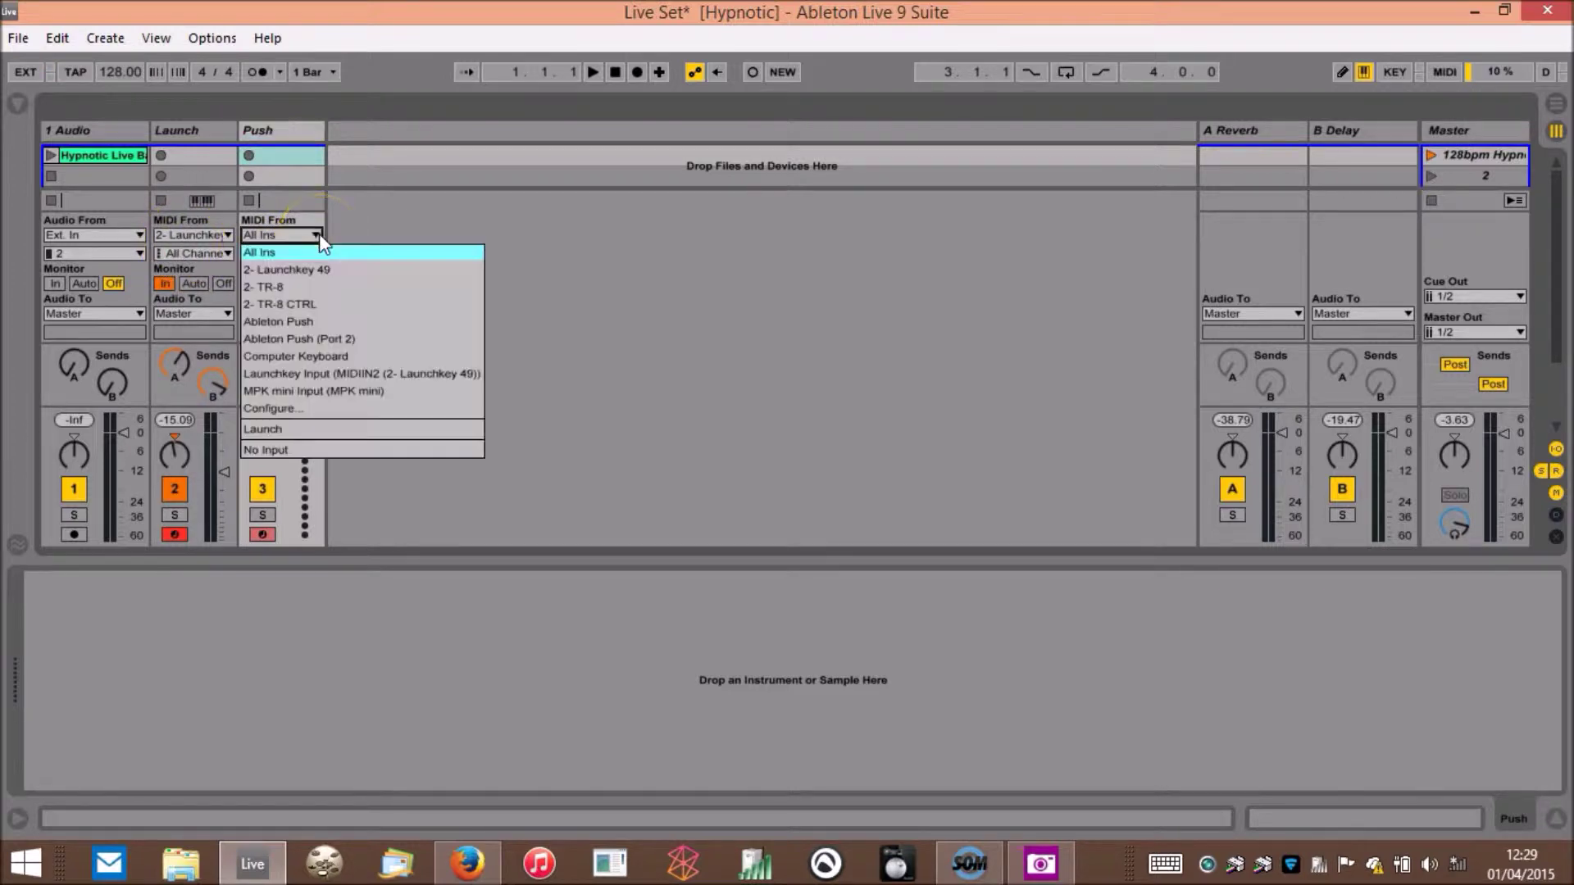
click(318, 317)
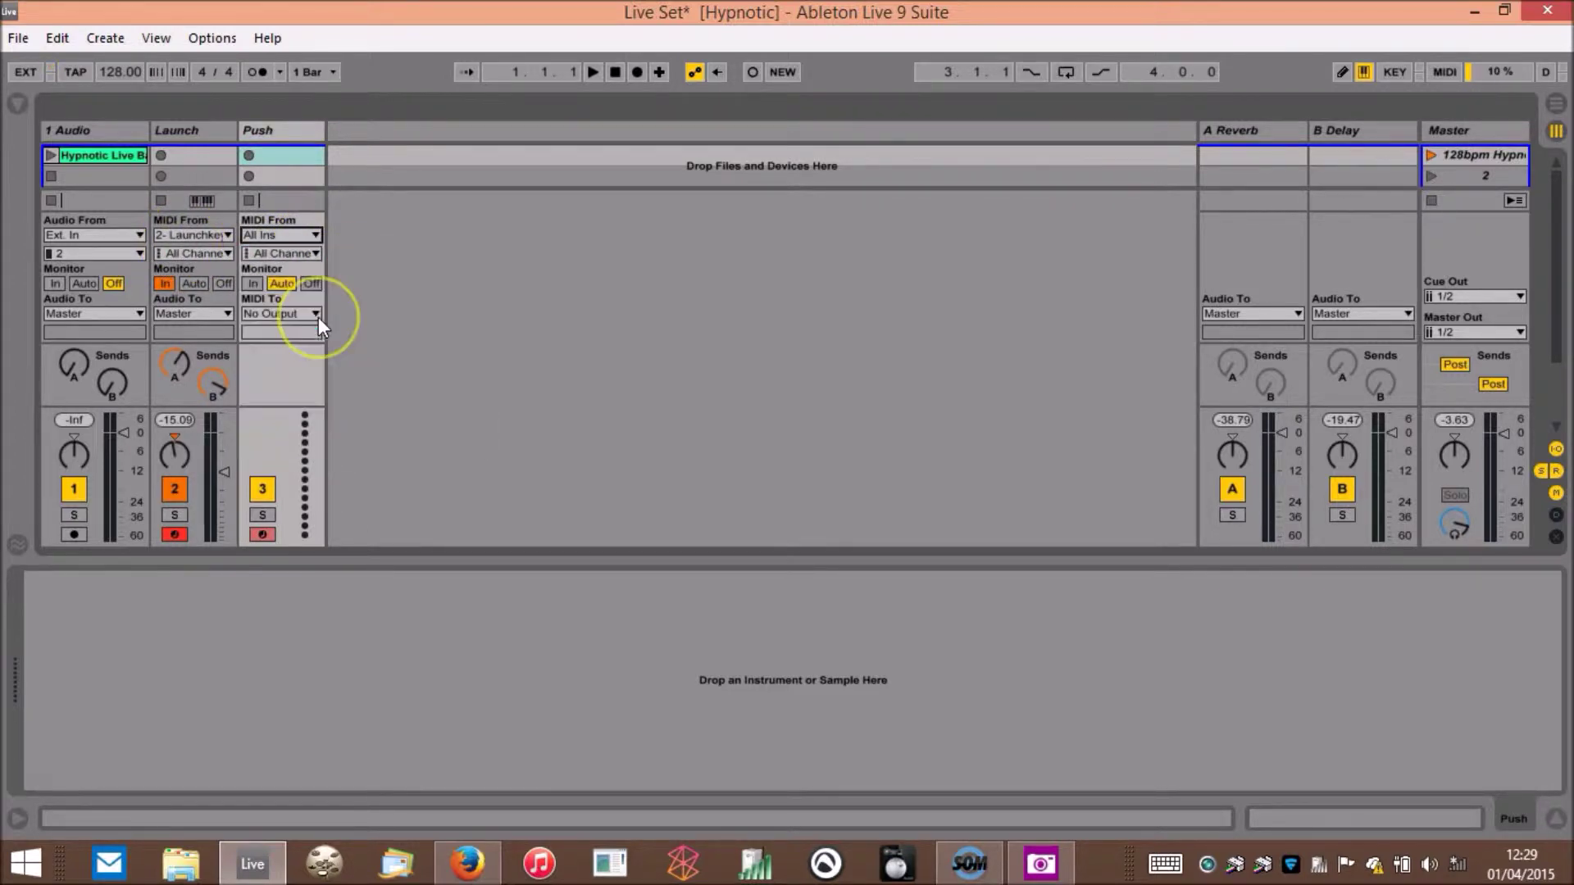
click(274, 135)
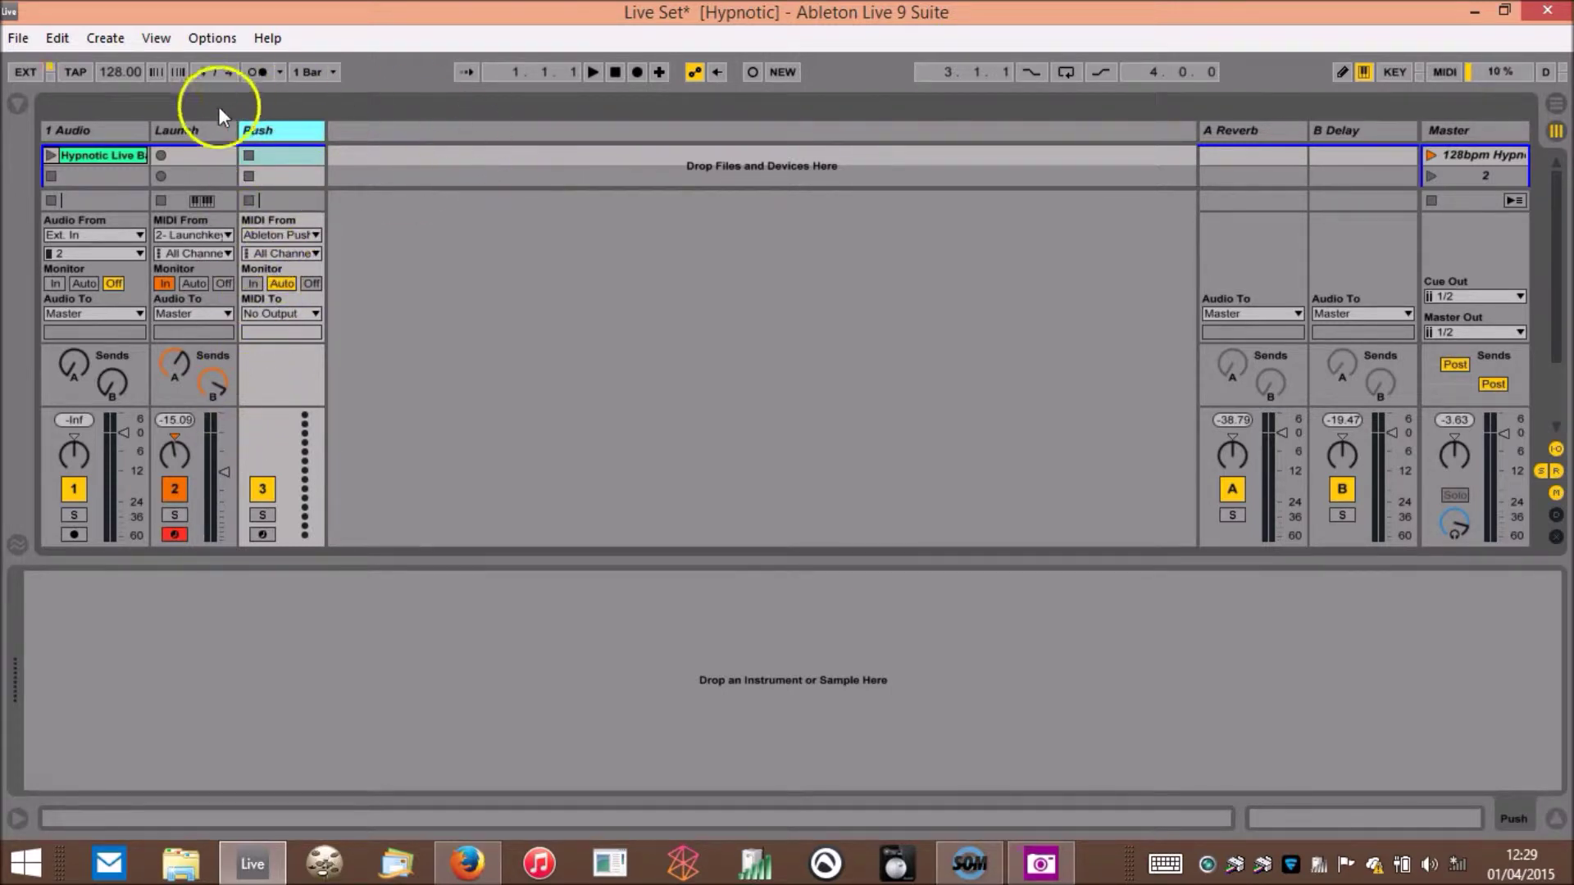
- Show the chain list of the Hypntoic Lead rack on the Launch track
click(200, 131)
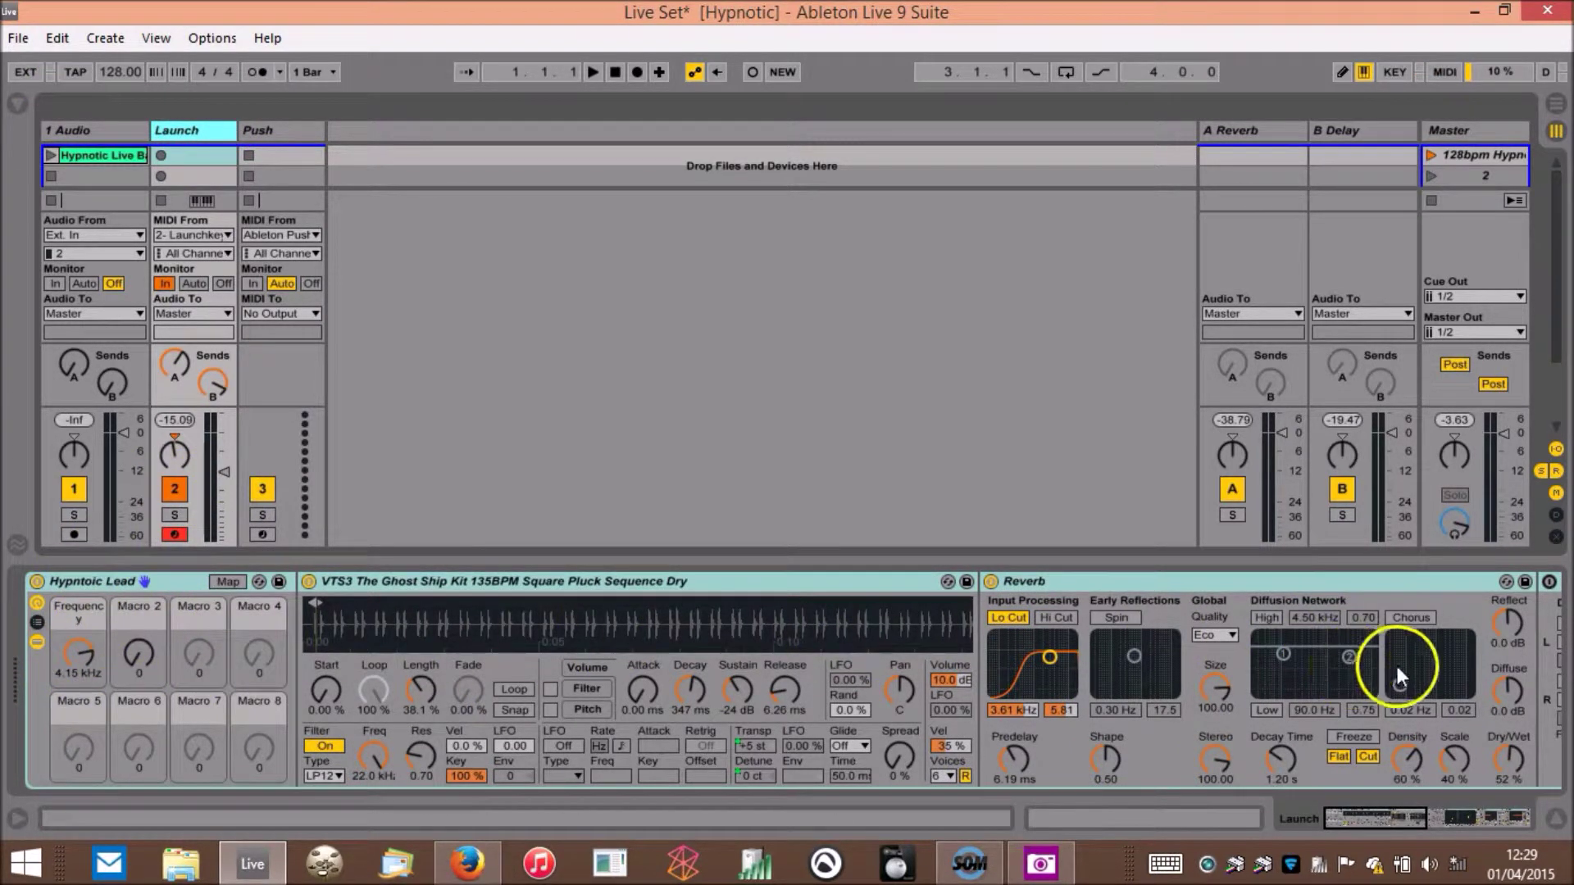
click(36, 623)
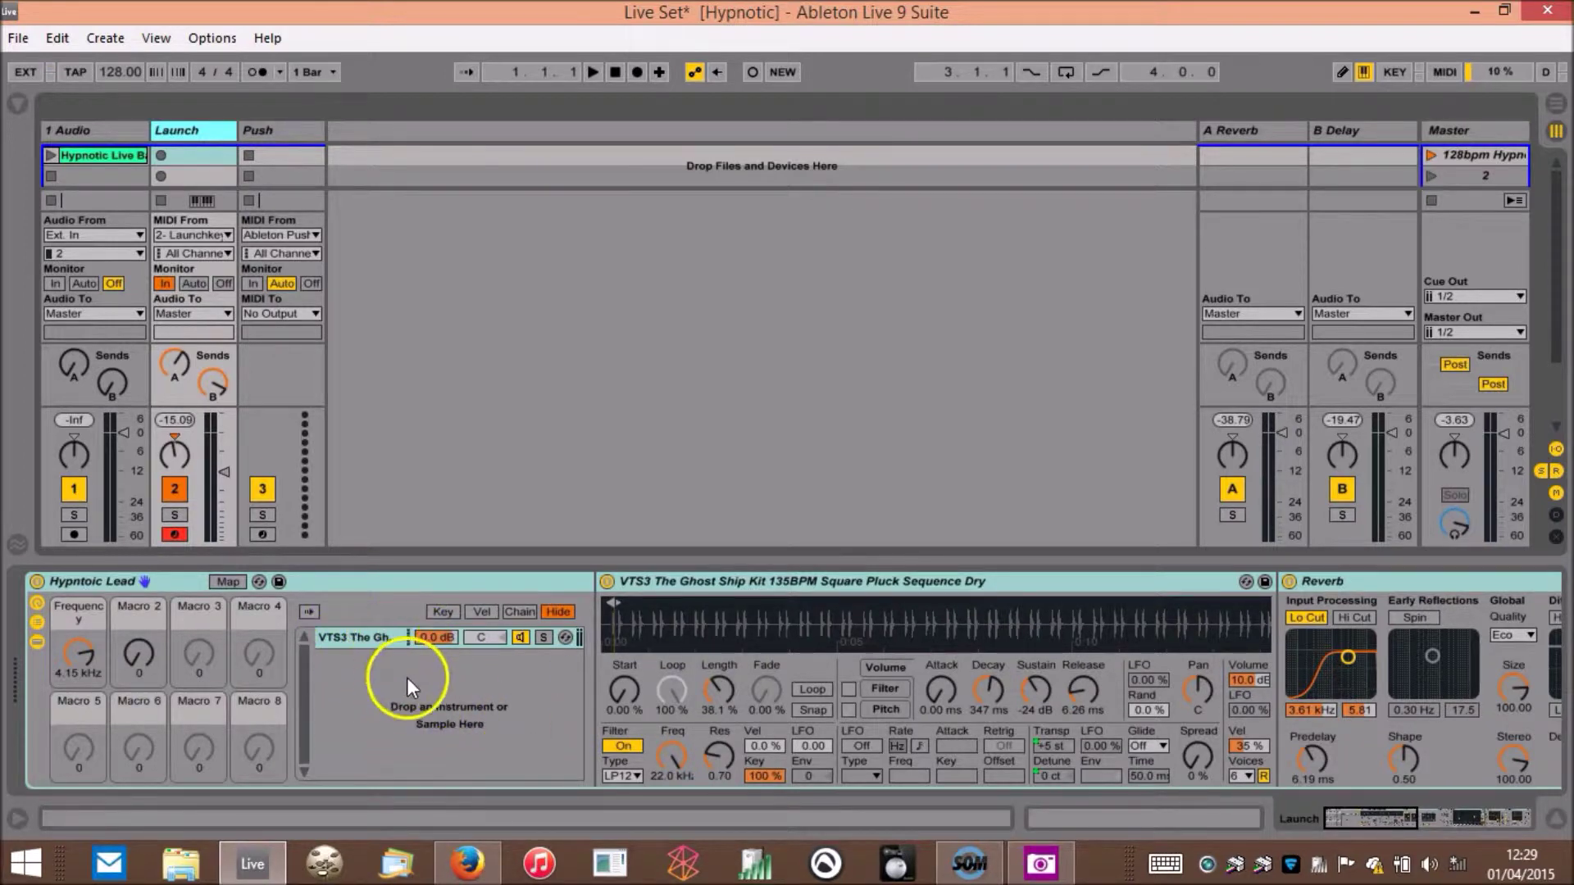
- Add Crash Piano.adg from the User Library as a second chain in the Hypntoic Lead rack, closing the EZkeys window and the browser
click(16, 105)
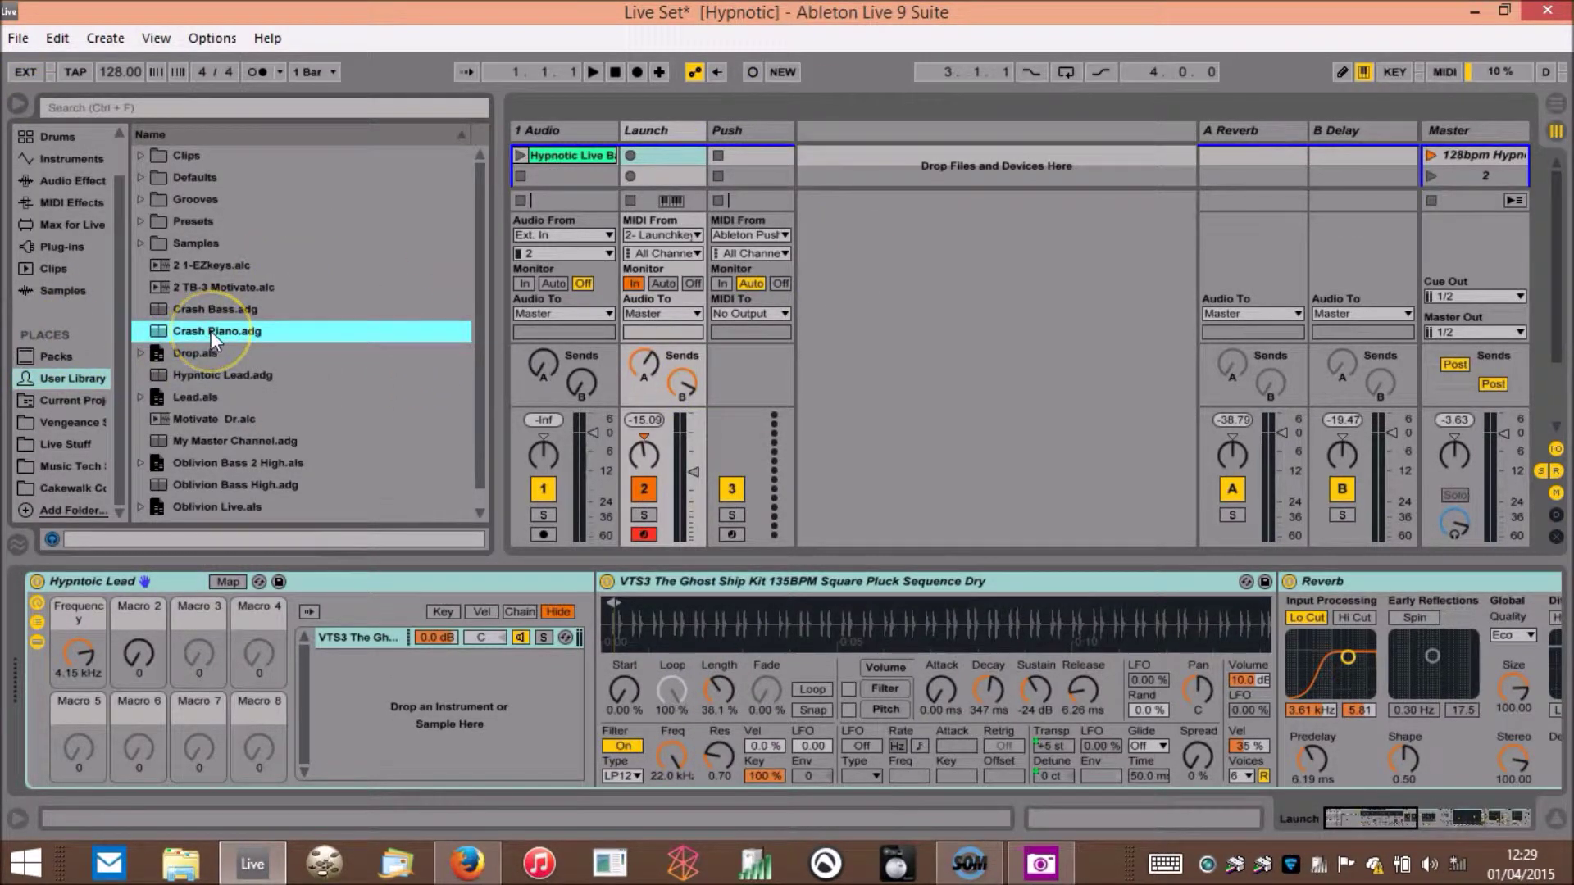
drag(210, 331, 406, 685)
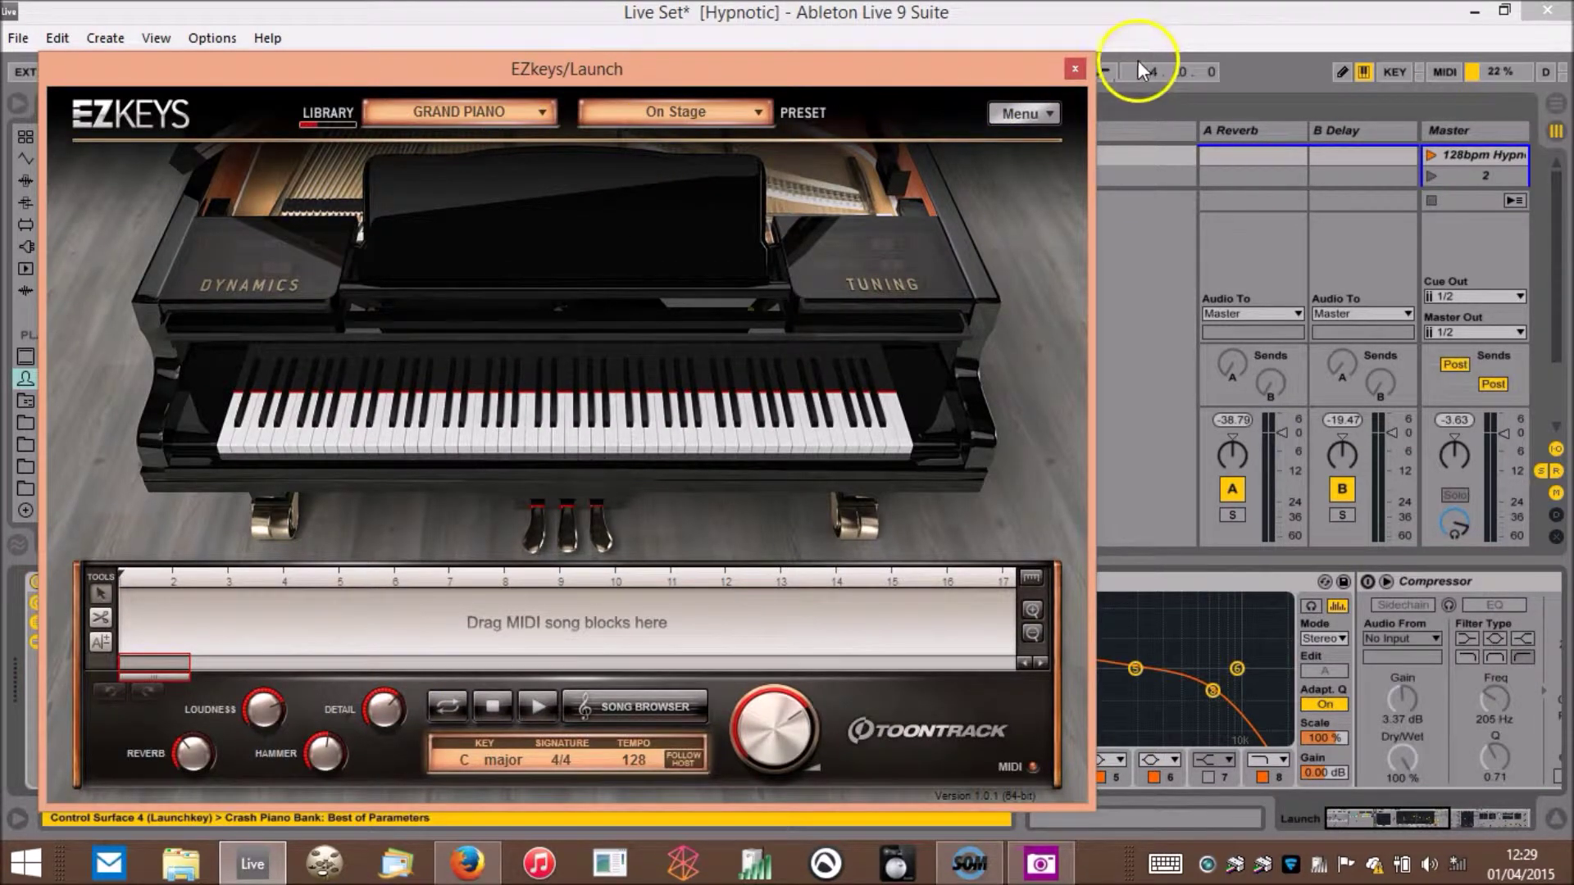
click(1076, 67)
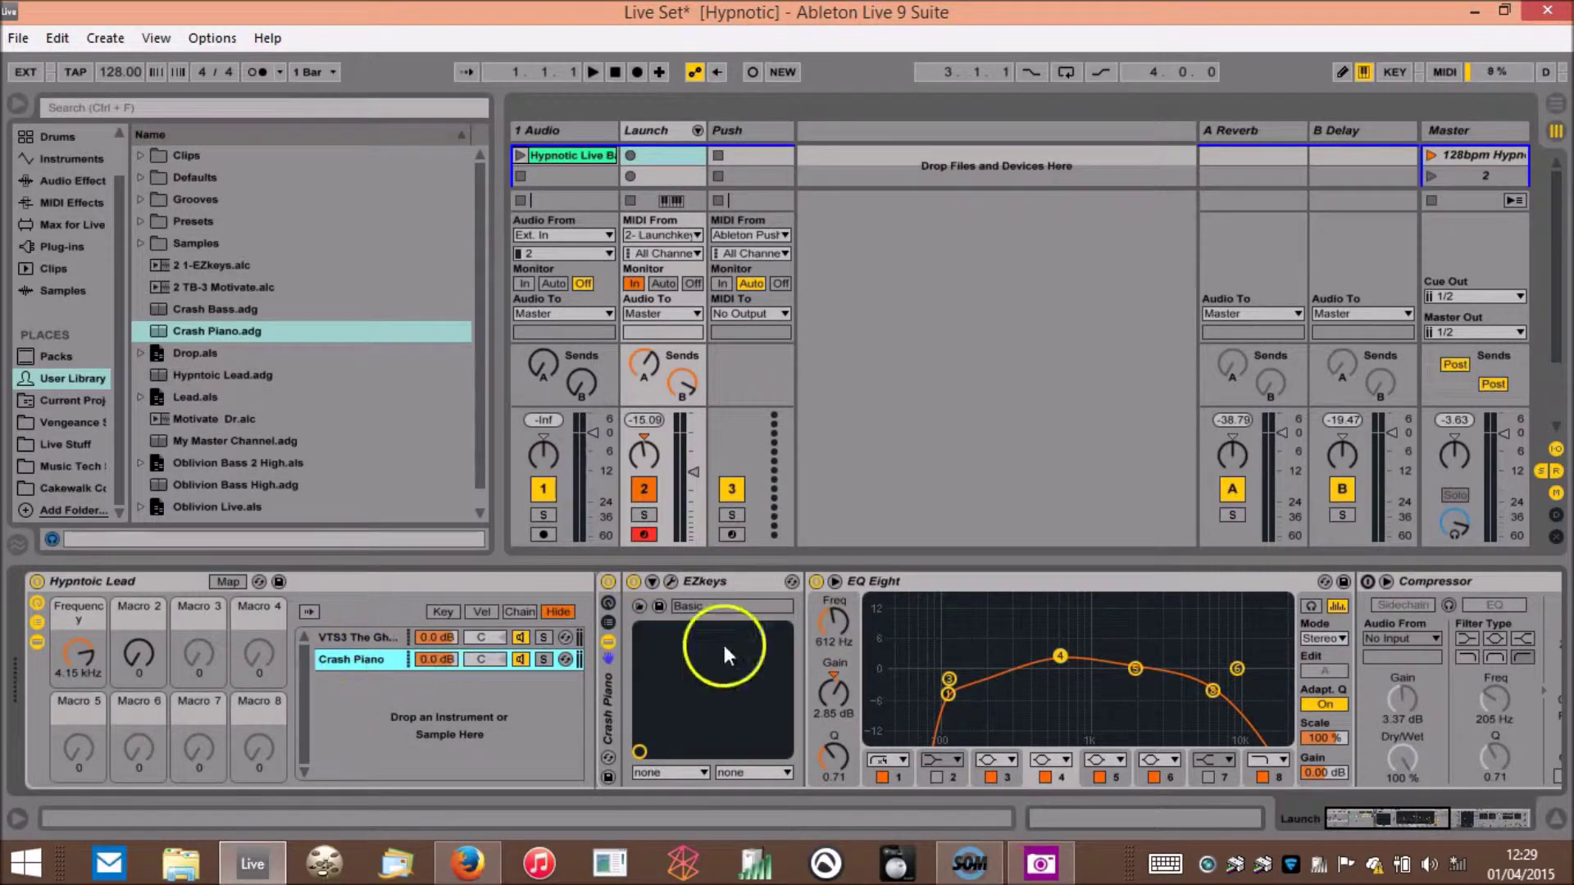
mouse_move(1401, 814)
mouse_down()
mouse_move(1446, 820)
mouse_move(1378, 820)
mouse_up()
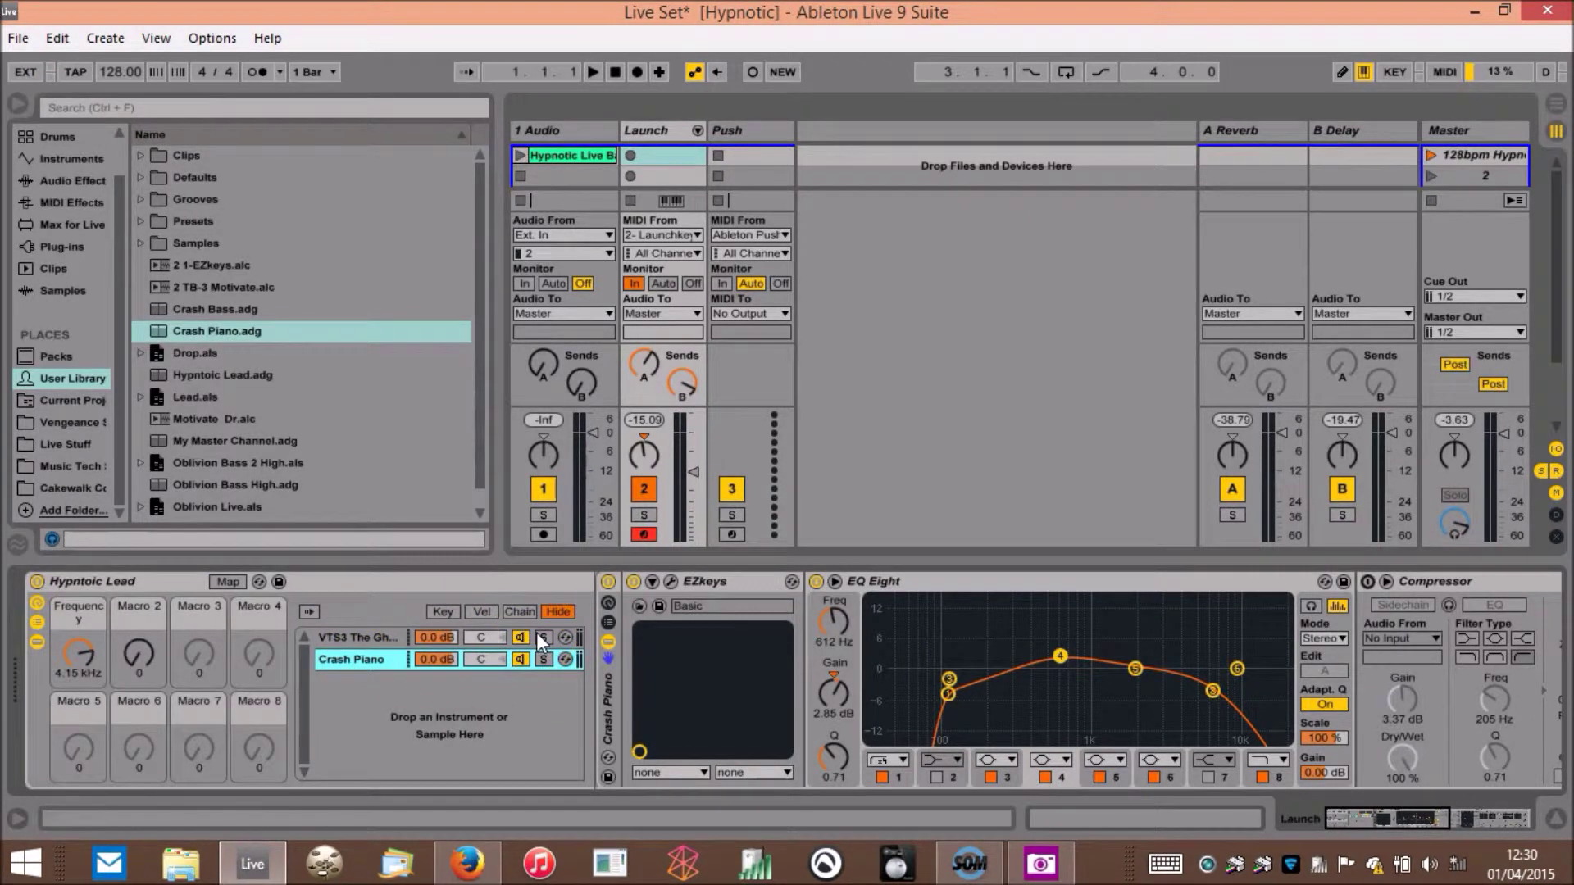
click(17, 105)
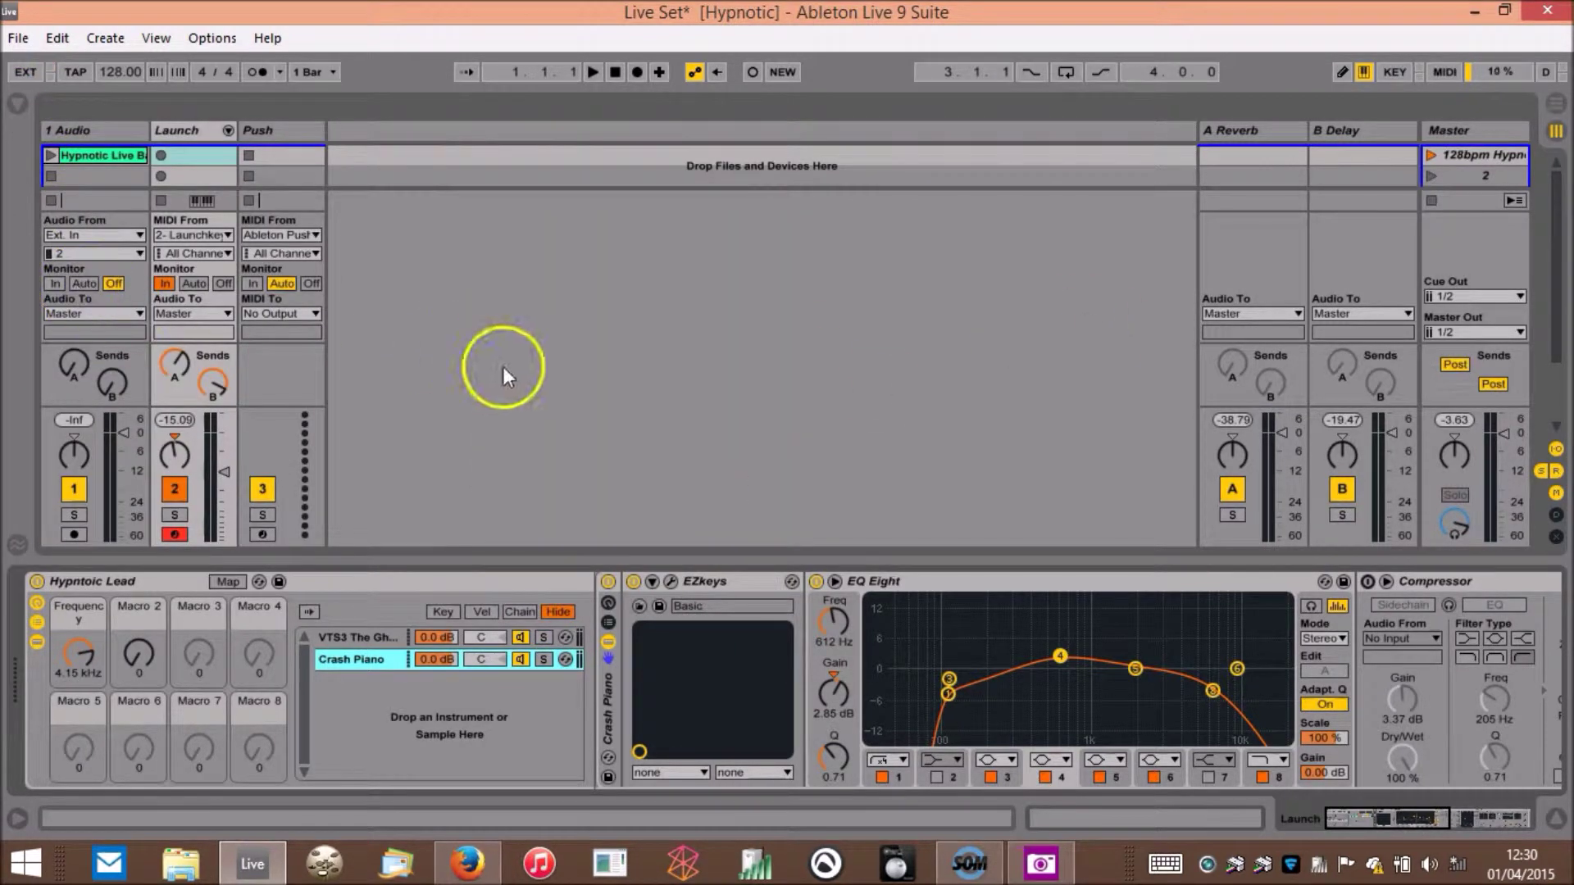
- Display the rack's chain select zones and rename its first chain, the VTS3 Ghost Ship one, Hypnotic Lead
click(522, 611)
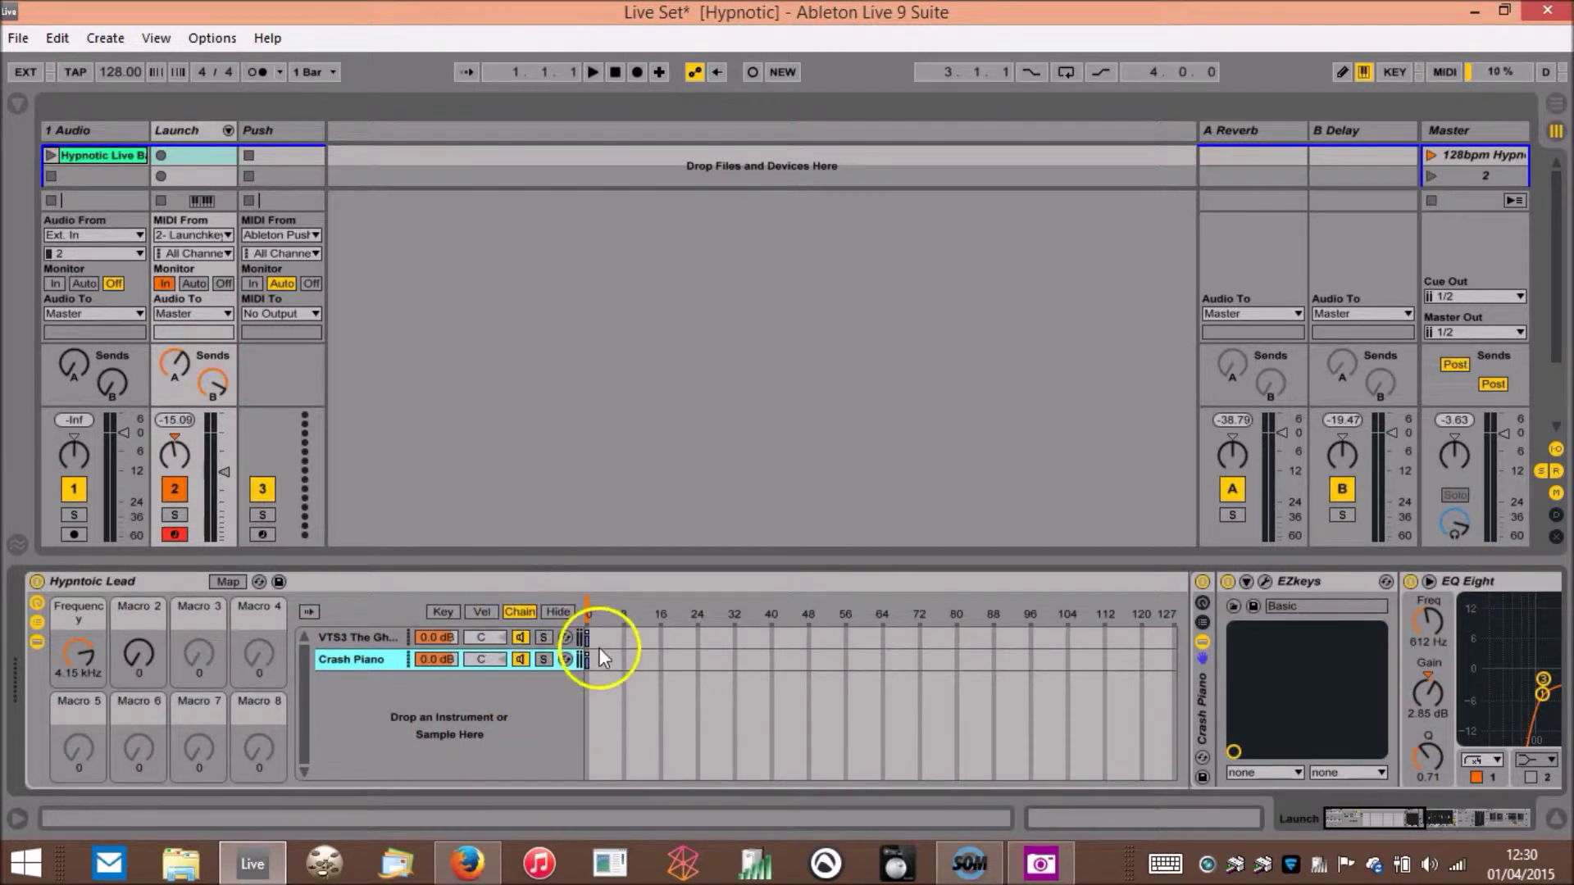
mouse_move(583, 660)
mouse_down()
mouse_move(1166, 654)
mouse_move(592, 649)
mouse_up()
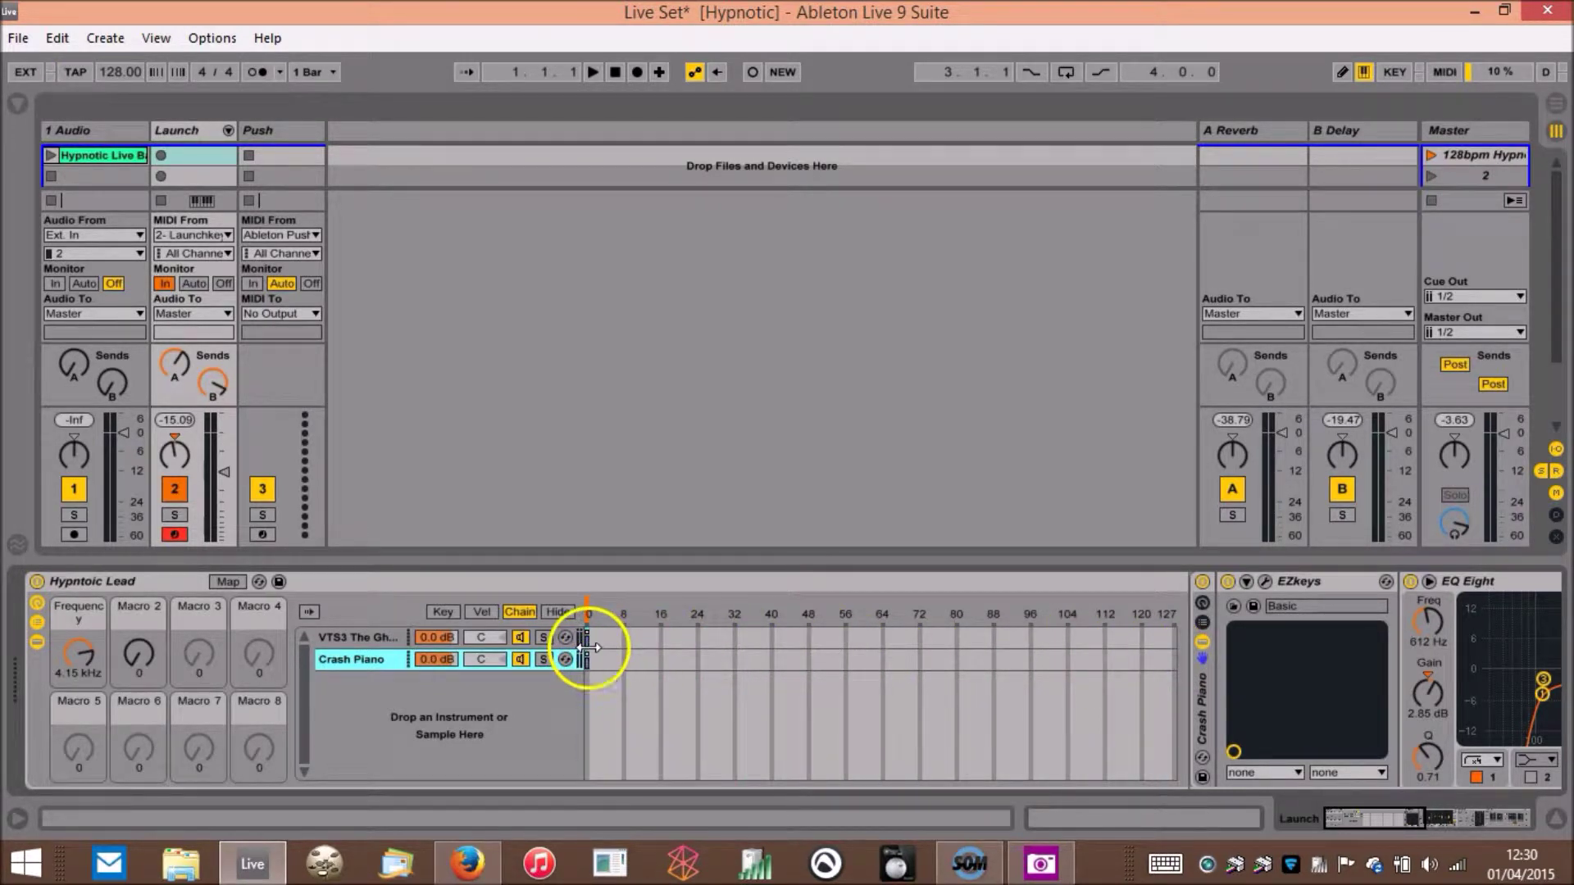
click(376, 636)
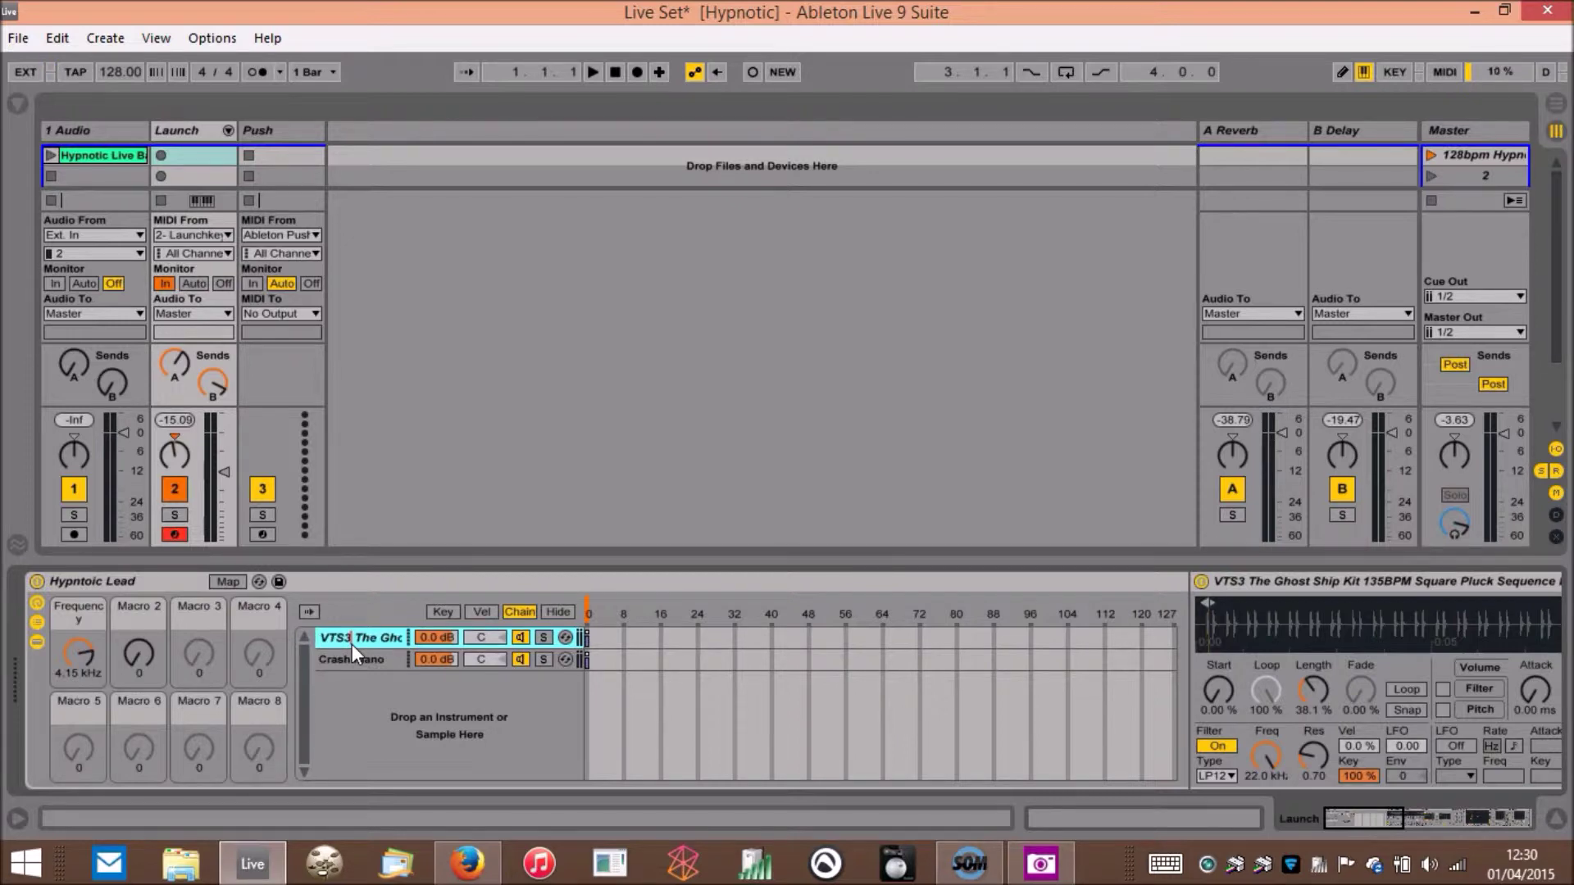
key(BackSpace)
key(BackSpace)
key(BackSpace)
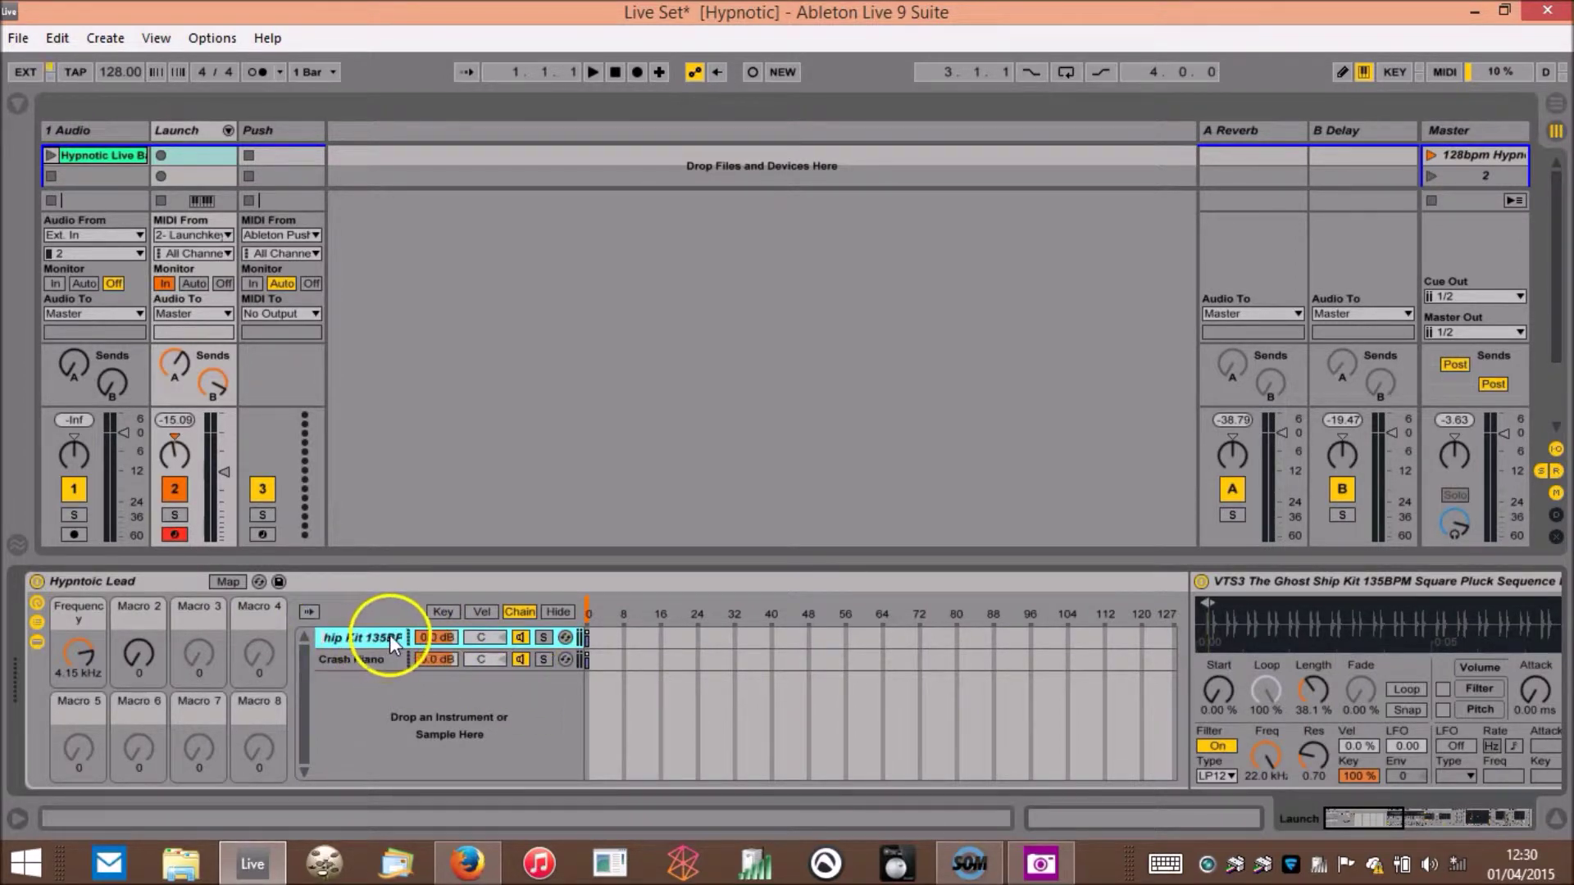
key(BackSpace)
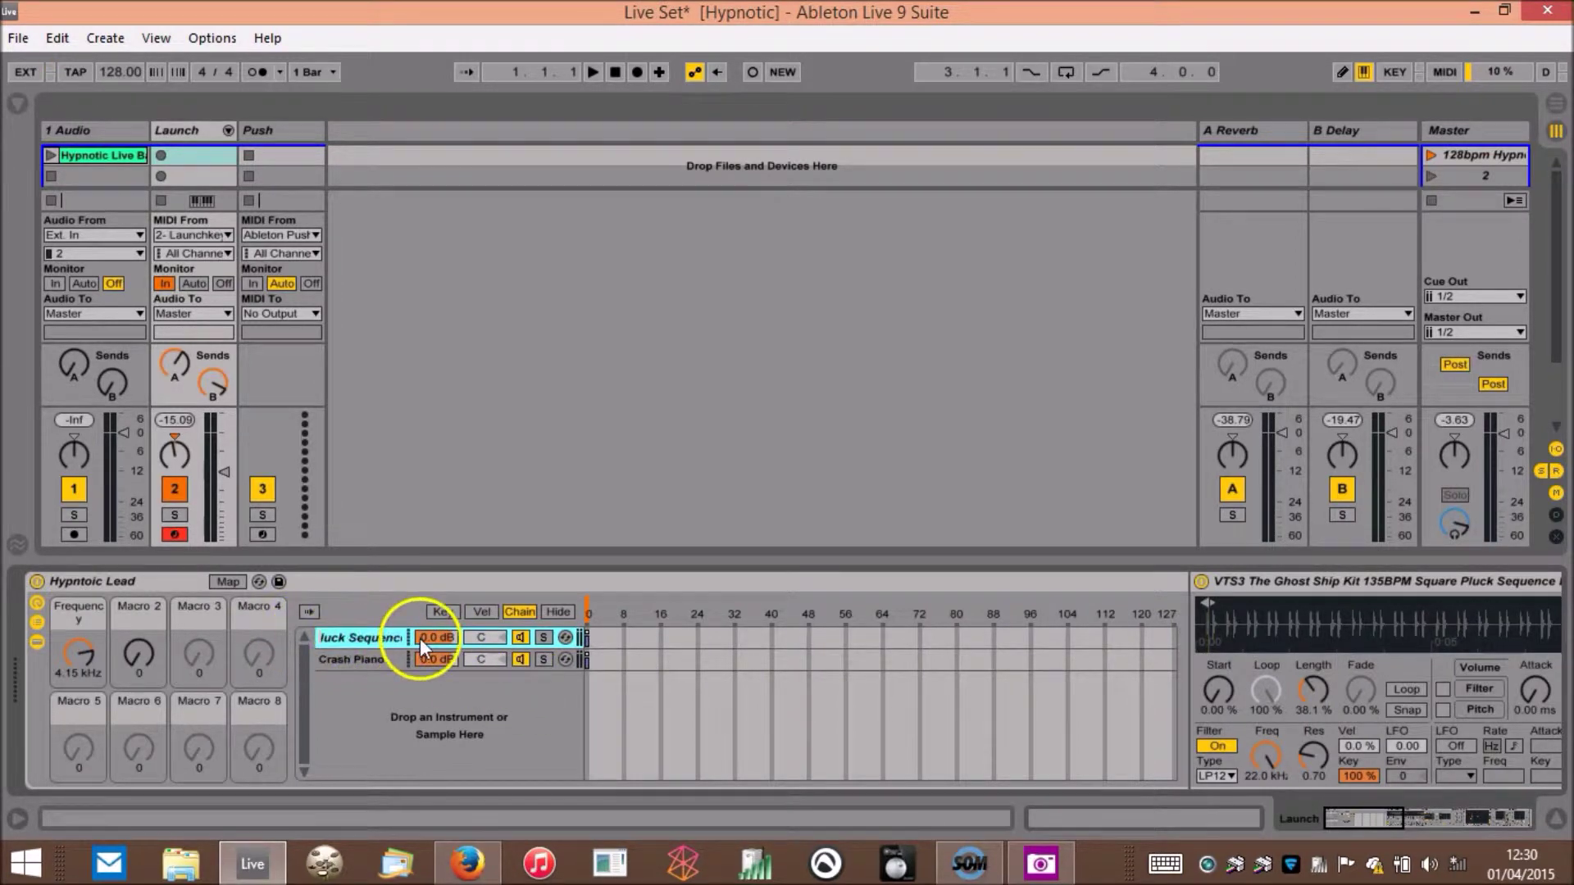
key(BackSpace)
drag(396, 636, 283, 632)
click(367, 637)
key(BackSpace)
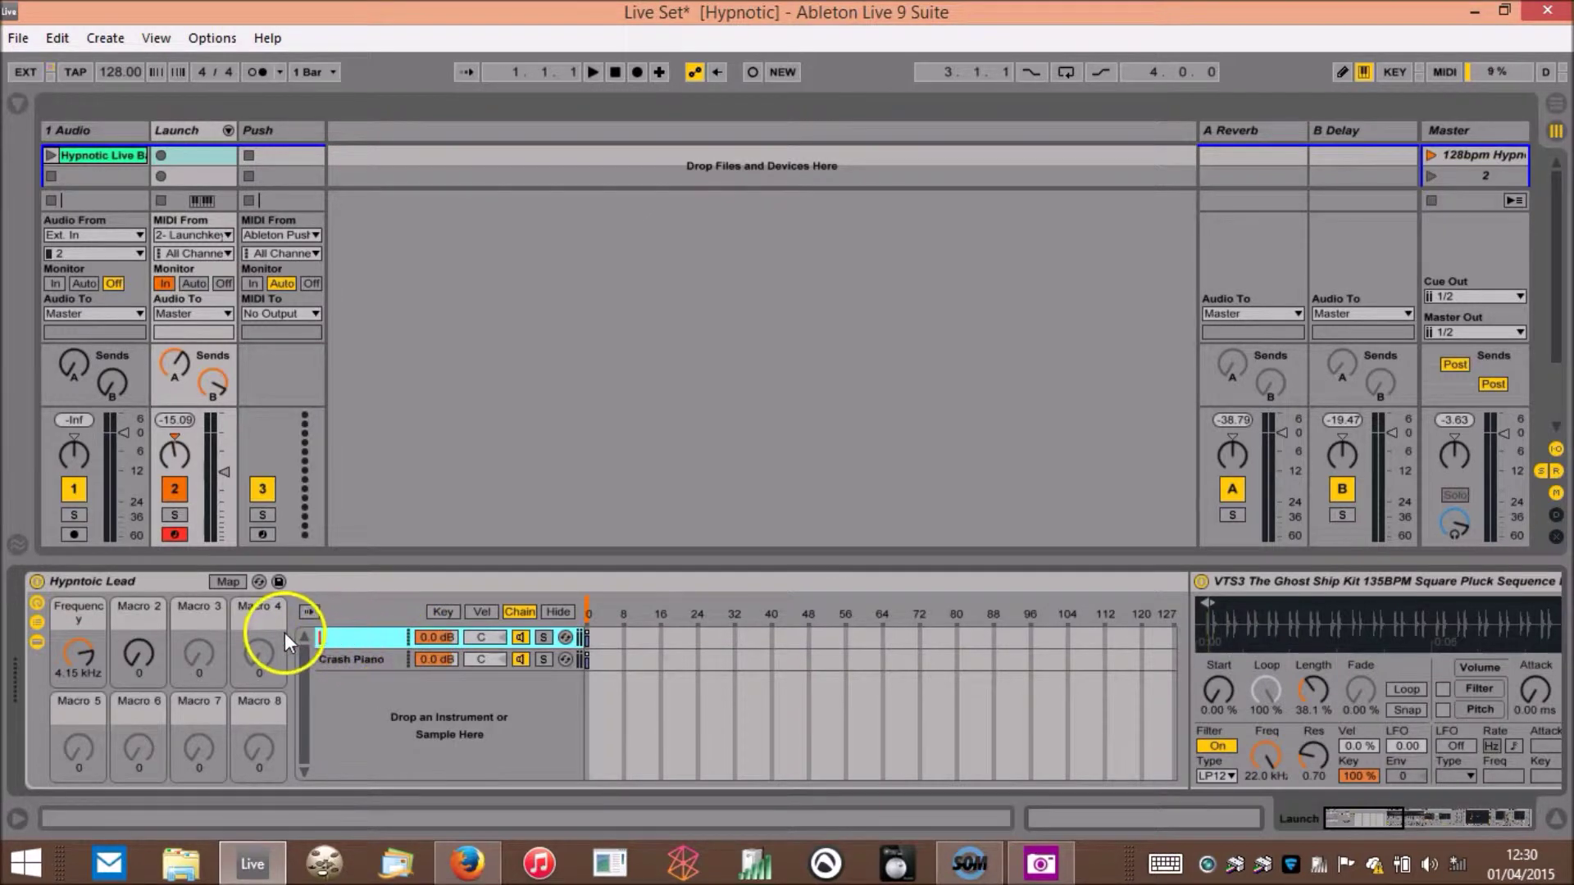
text(Hy)
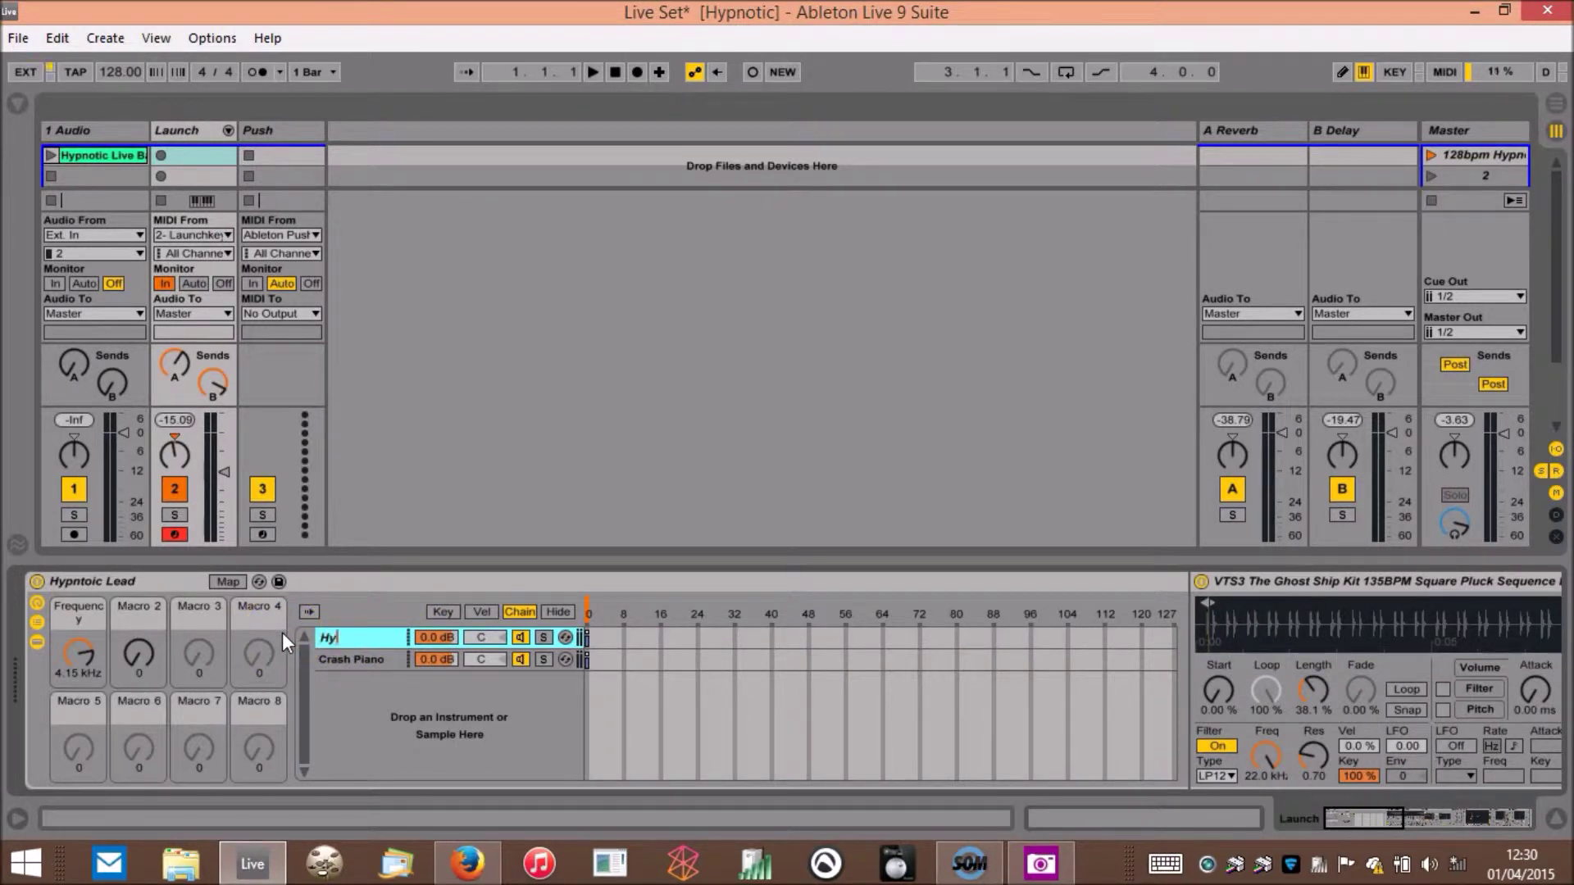
text(pnotic Lead)
key(Return)
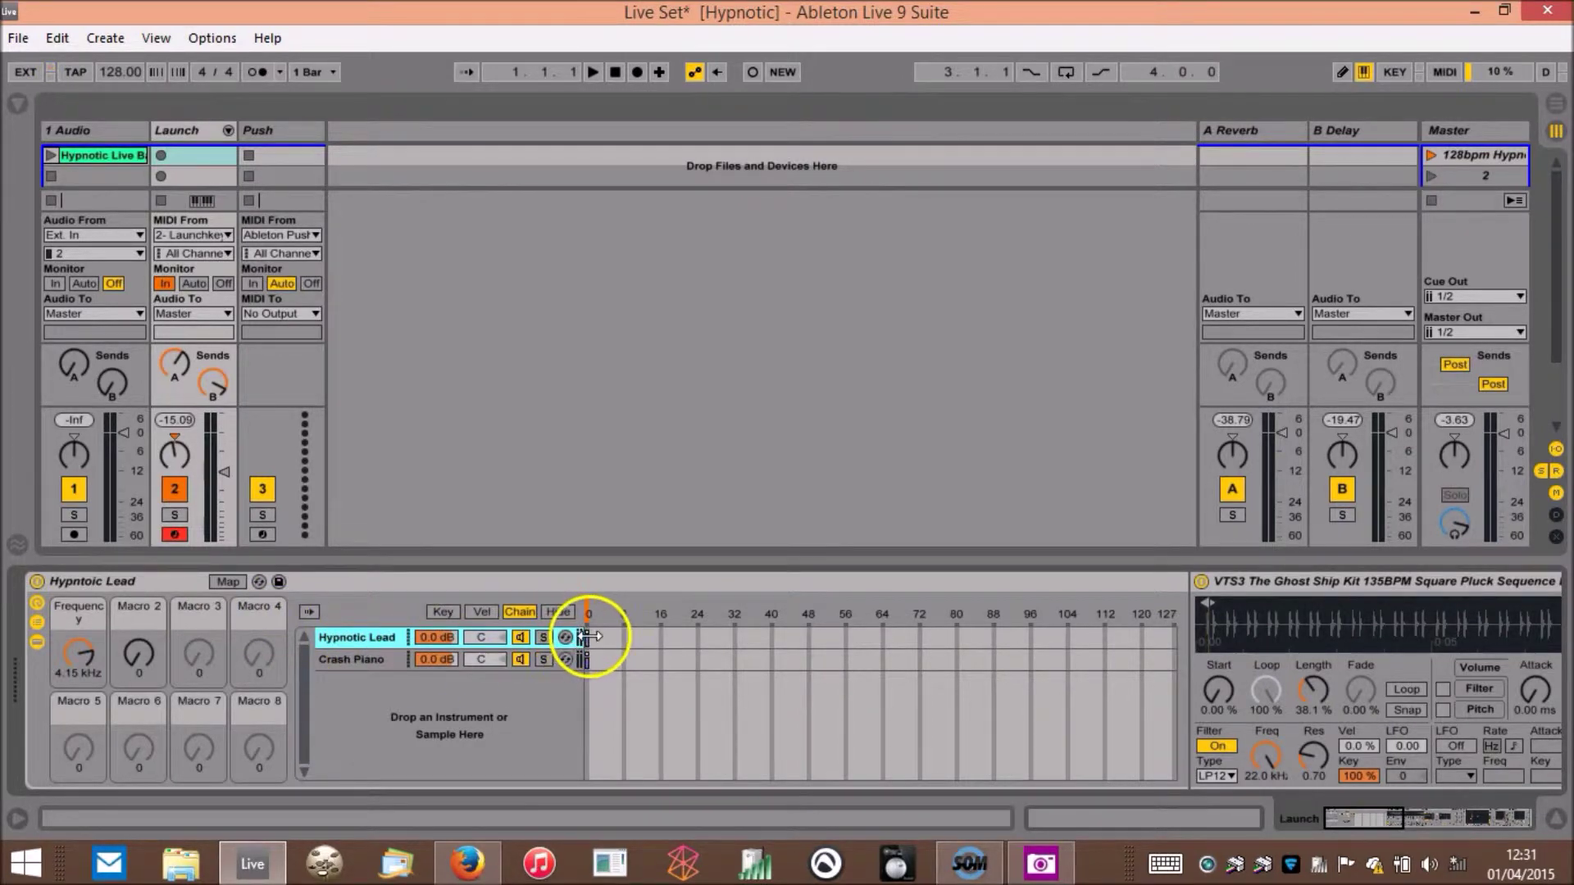
- Shift the Crash Piano chain's select zone one position to value 1
click(362, 658)
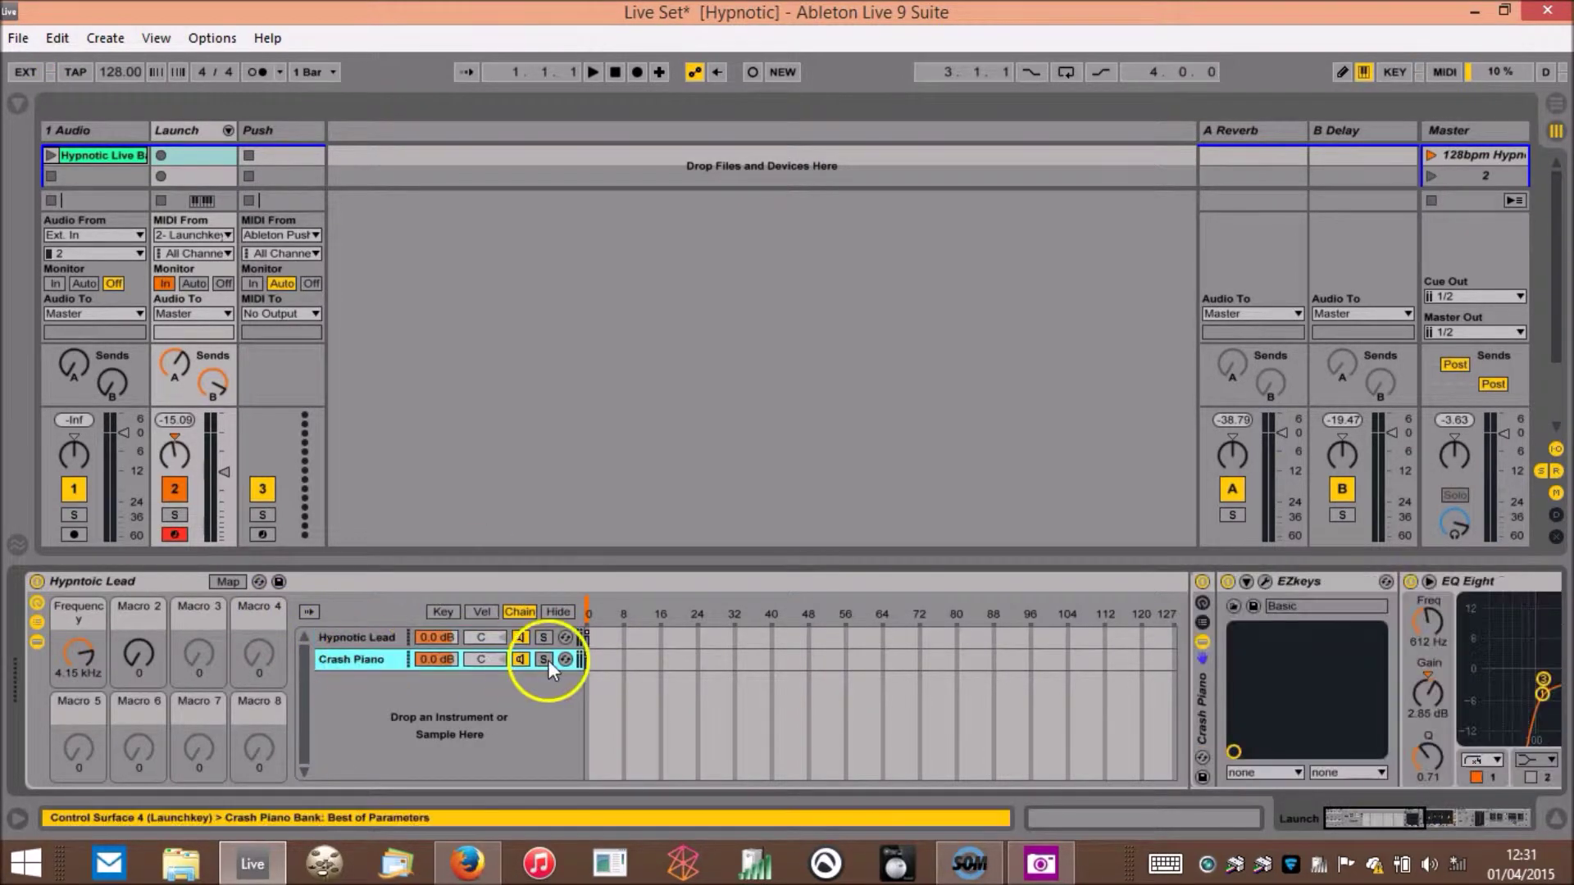
click(589, 660)
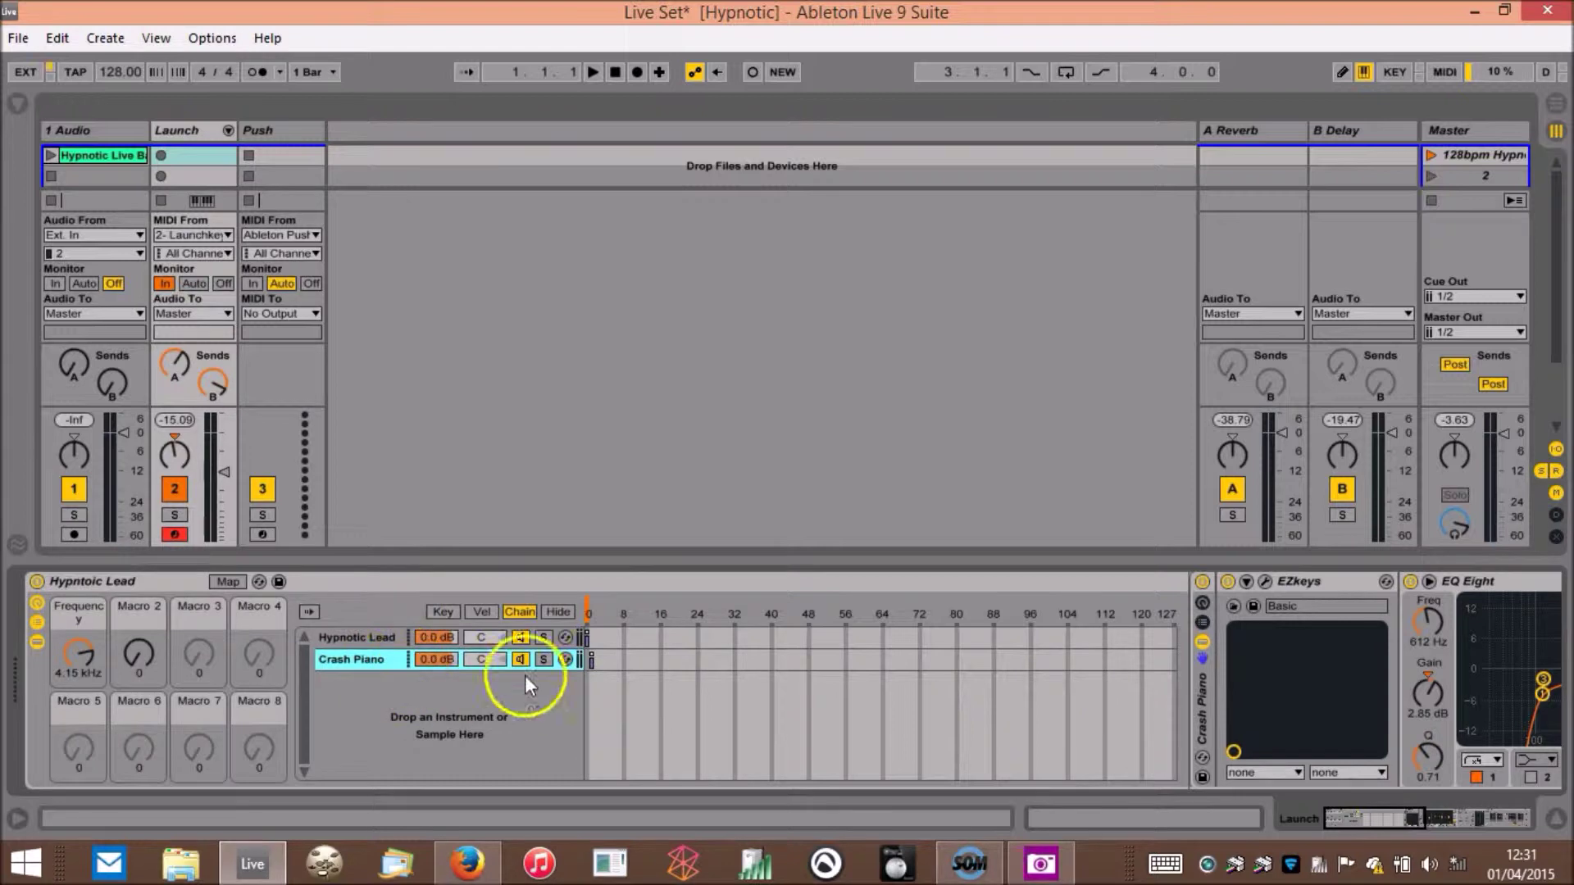
click(367, 638)
click(376, 660)
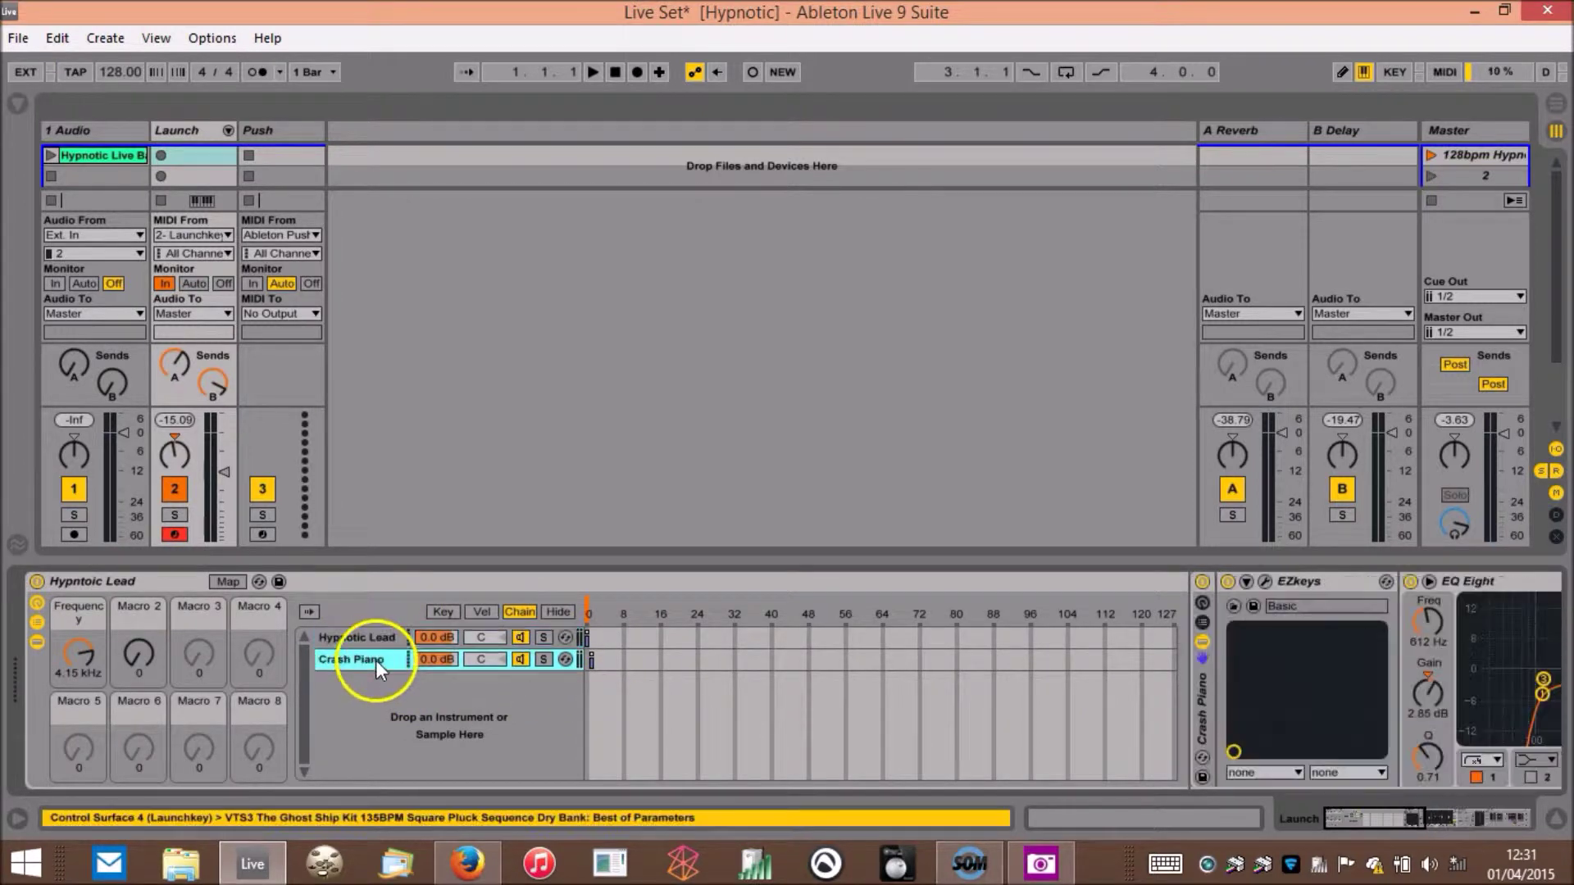
- Create an empty MIDI clip in the Launch track's first slot and show its envelope for the Hypntoic Lead rack's Chain Selector
click(207, 151)
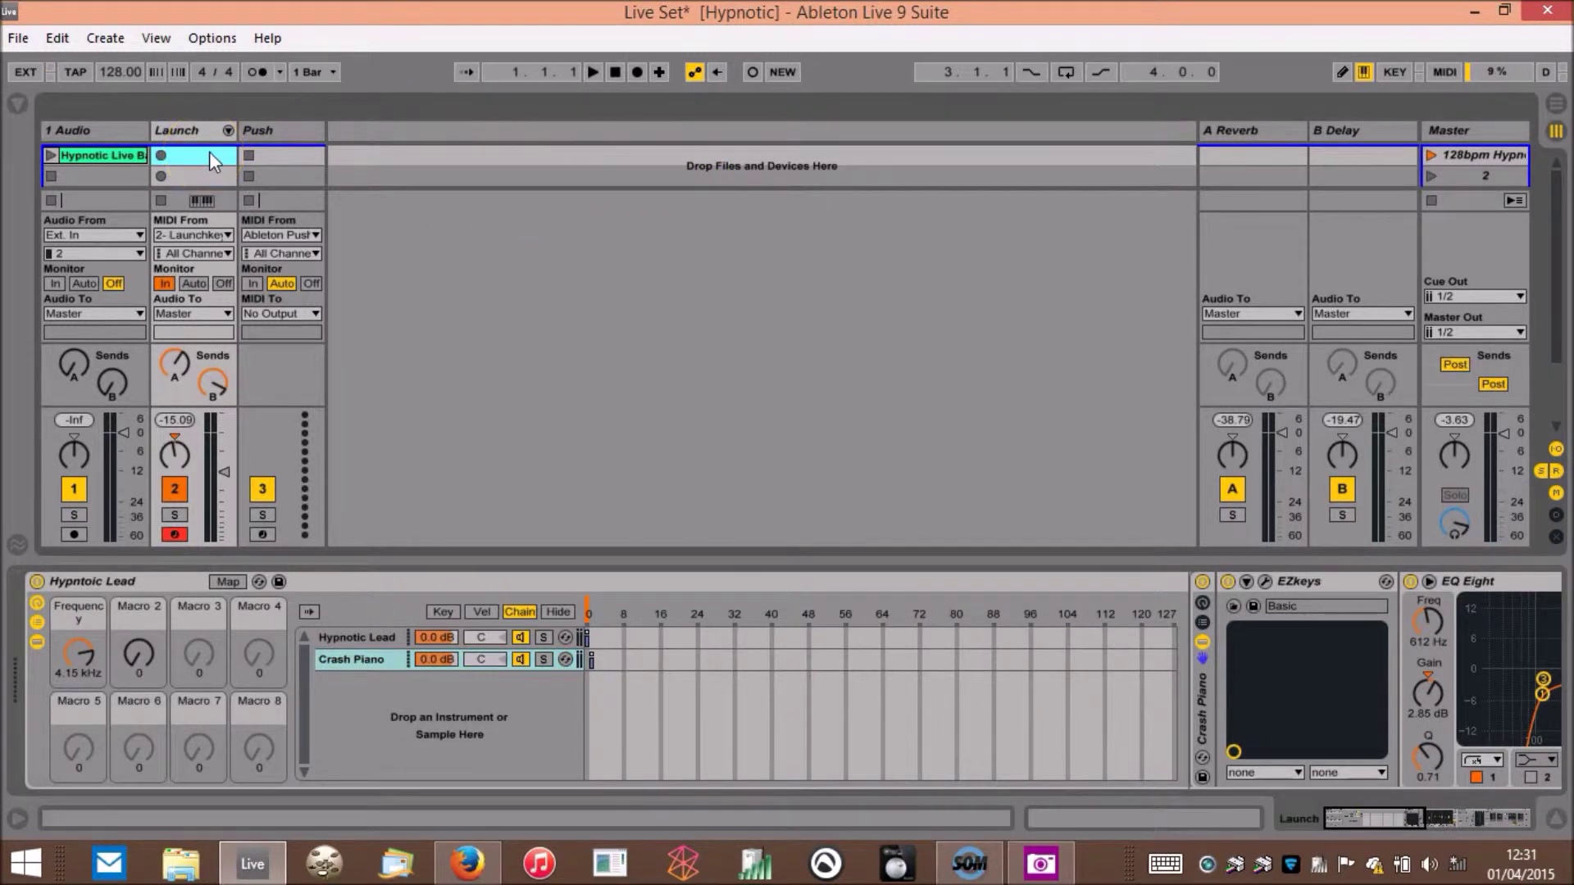
double_click(209, 151)
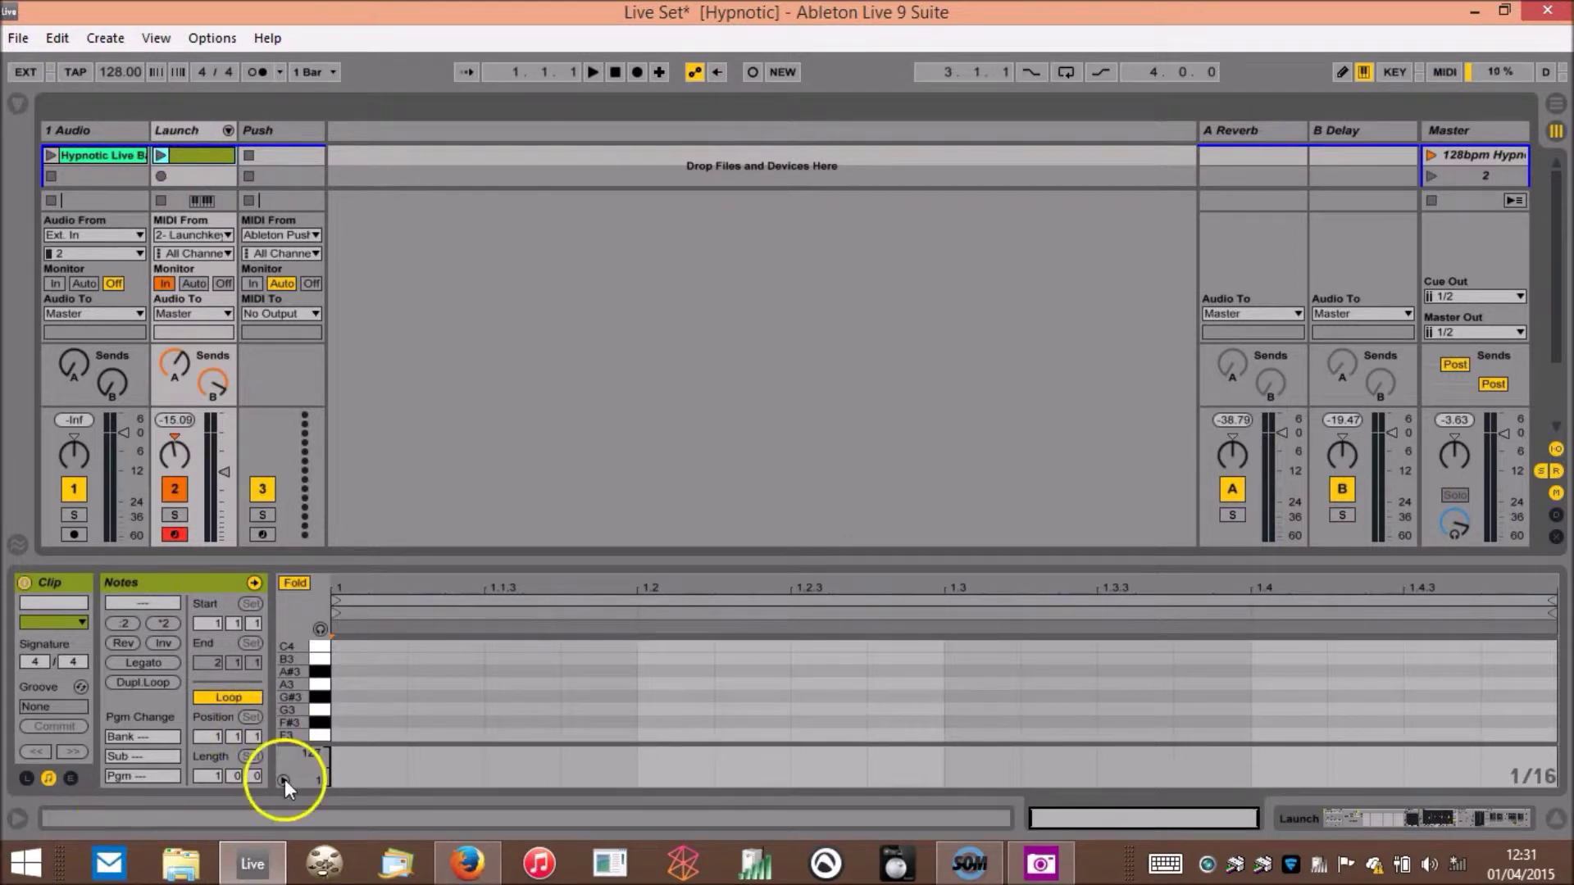
click(71, 777)
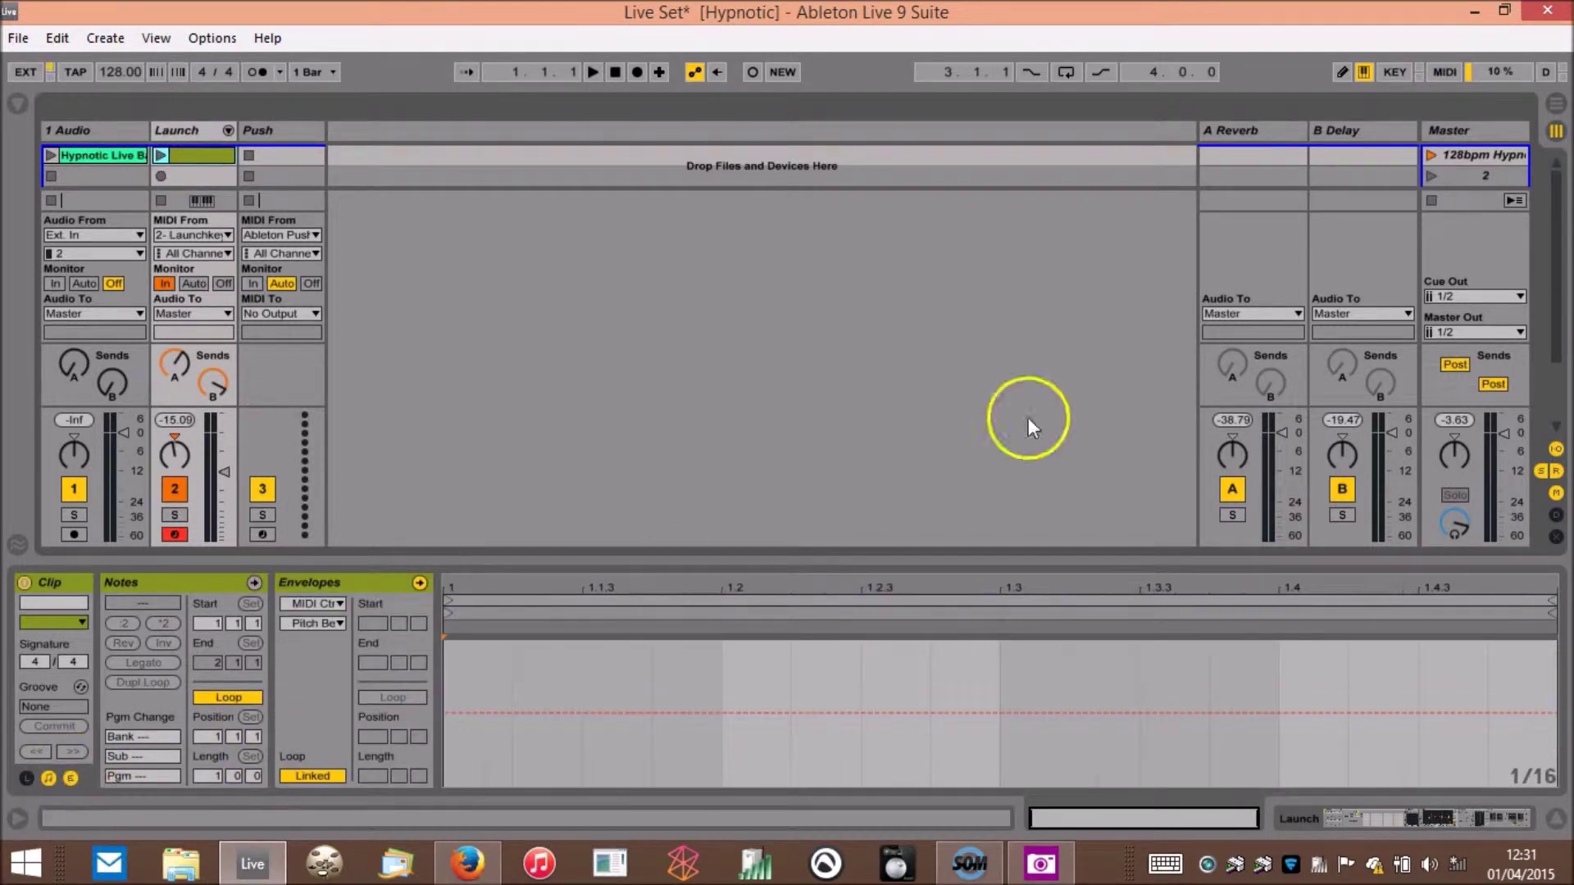
click(341, 601)
click(444, 305)
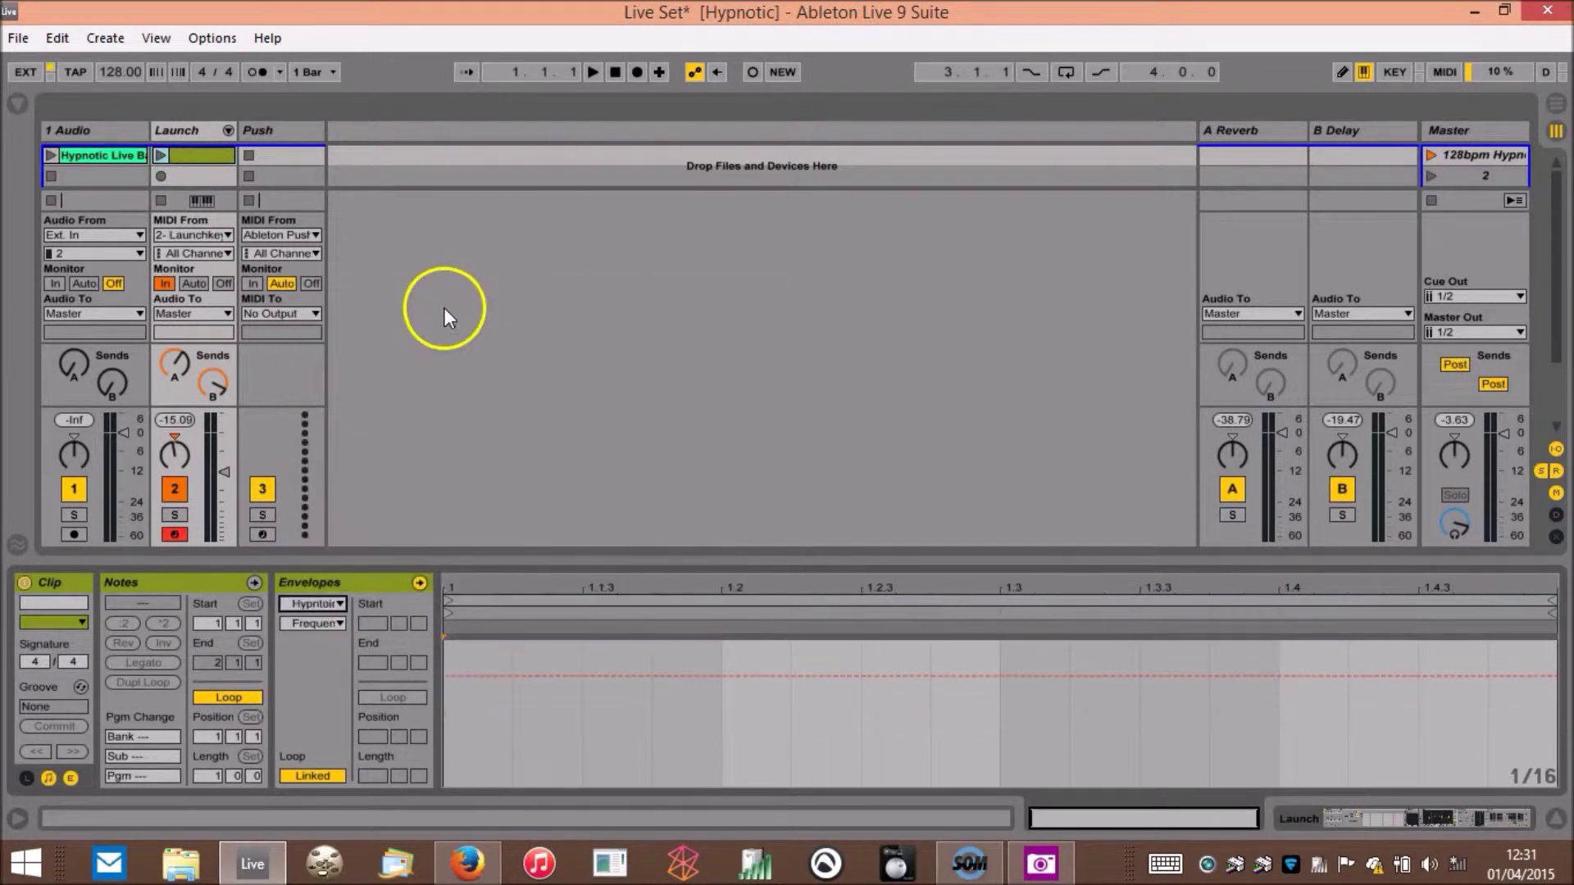
click(339, 623)
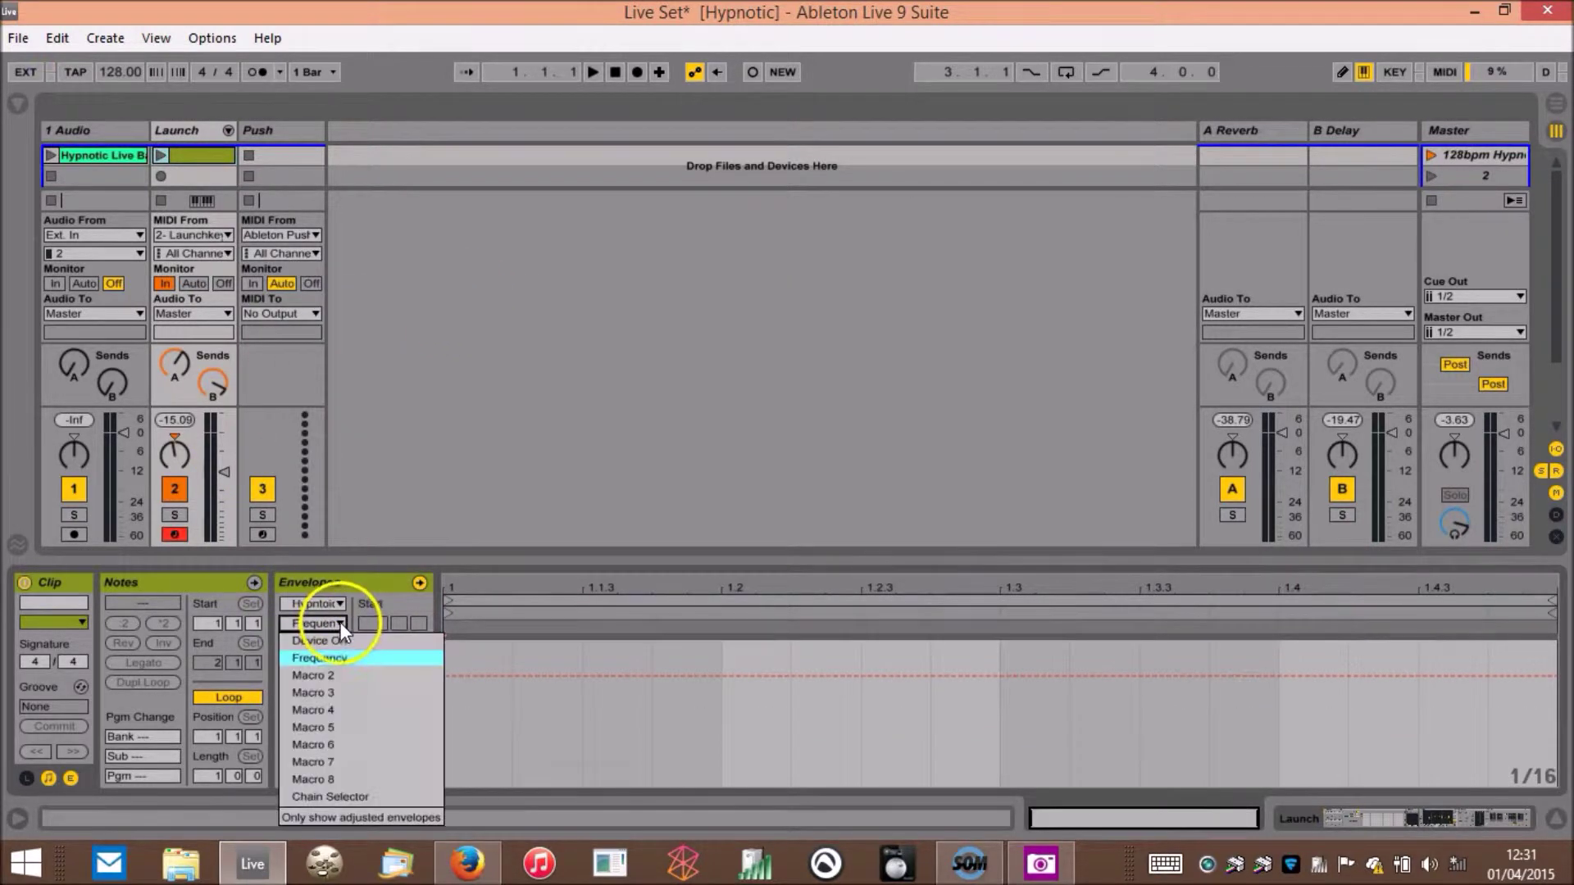
click(360, 796)
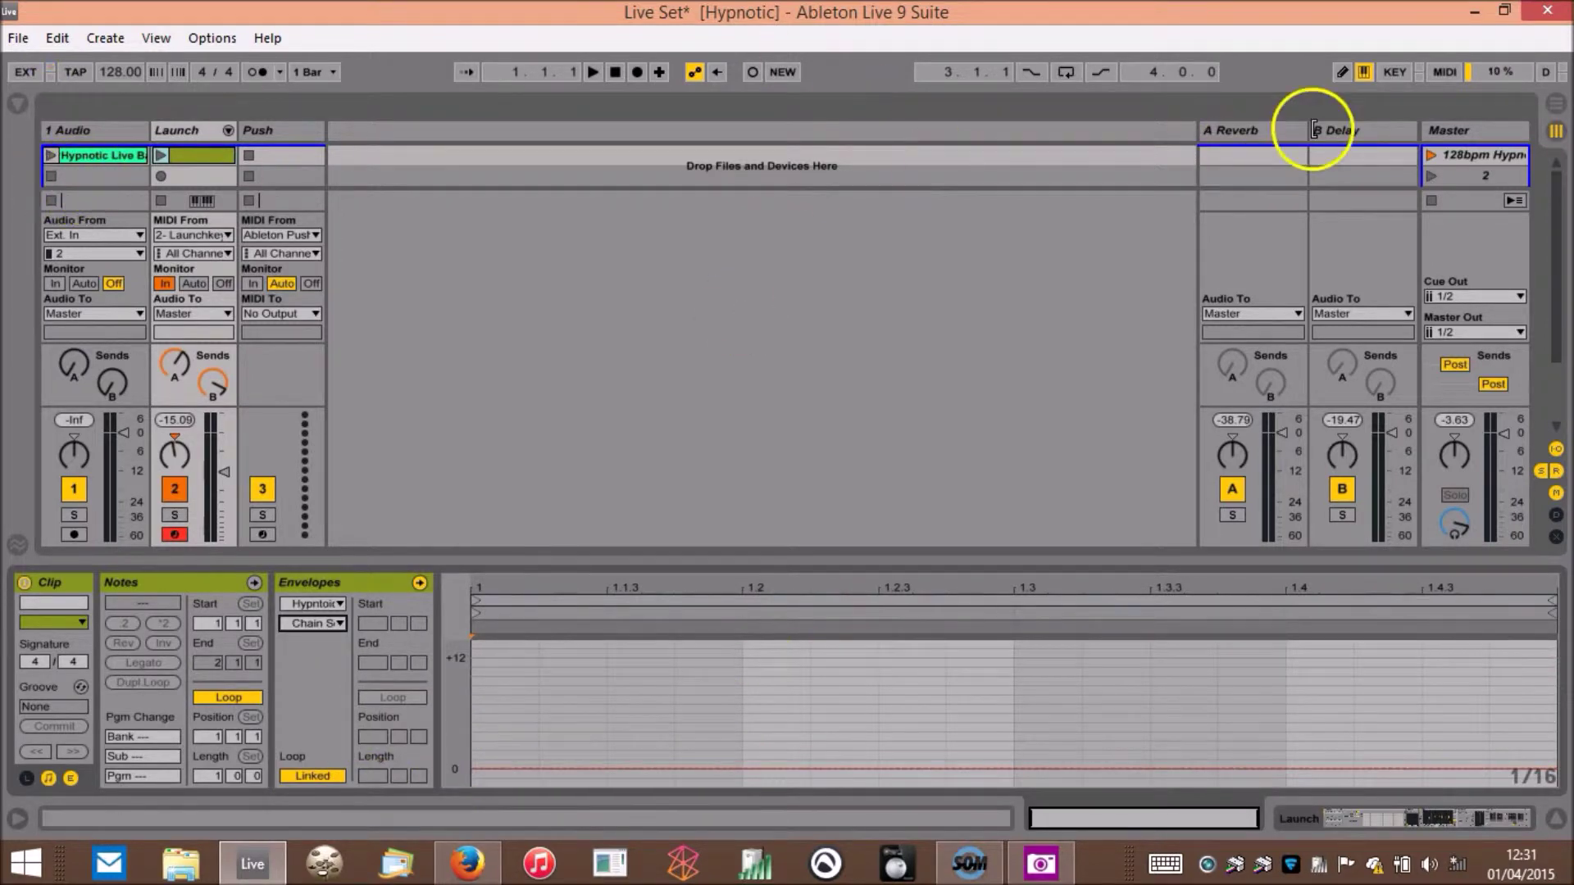
- Play the 128bpm scene briefly, stop playback and show the Launch track's device chain
click(1431, 152)
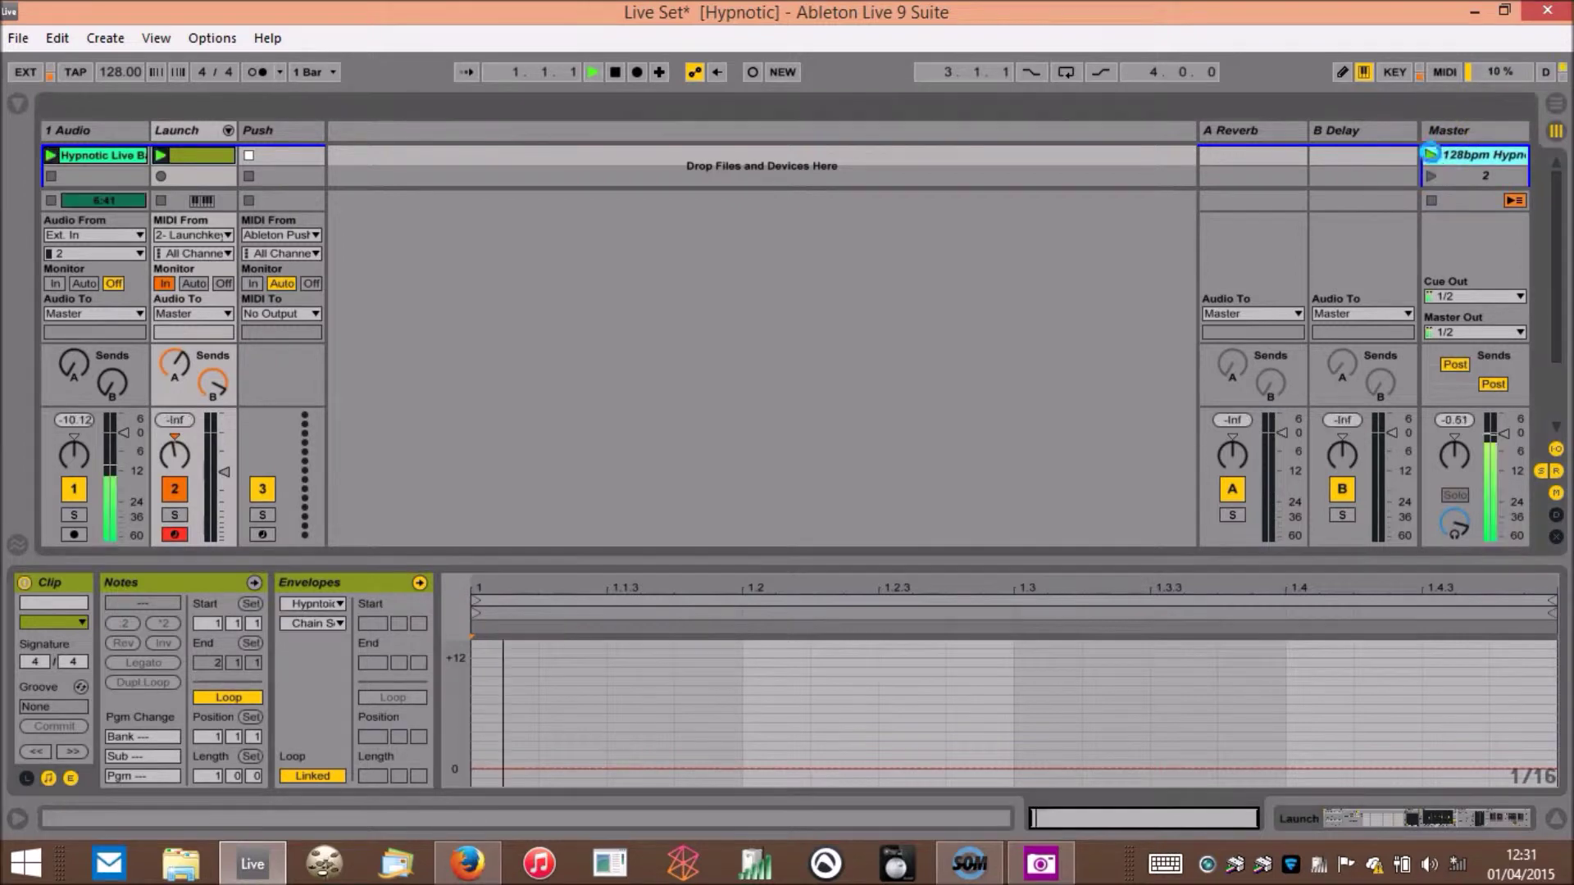
click(615, 72)
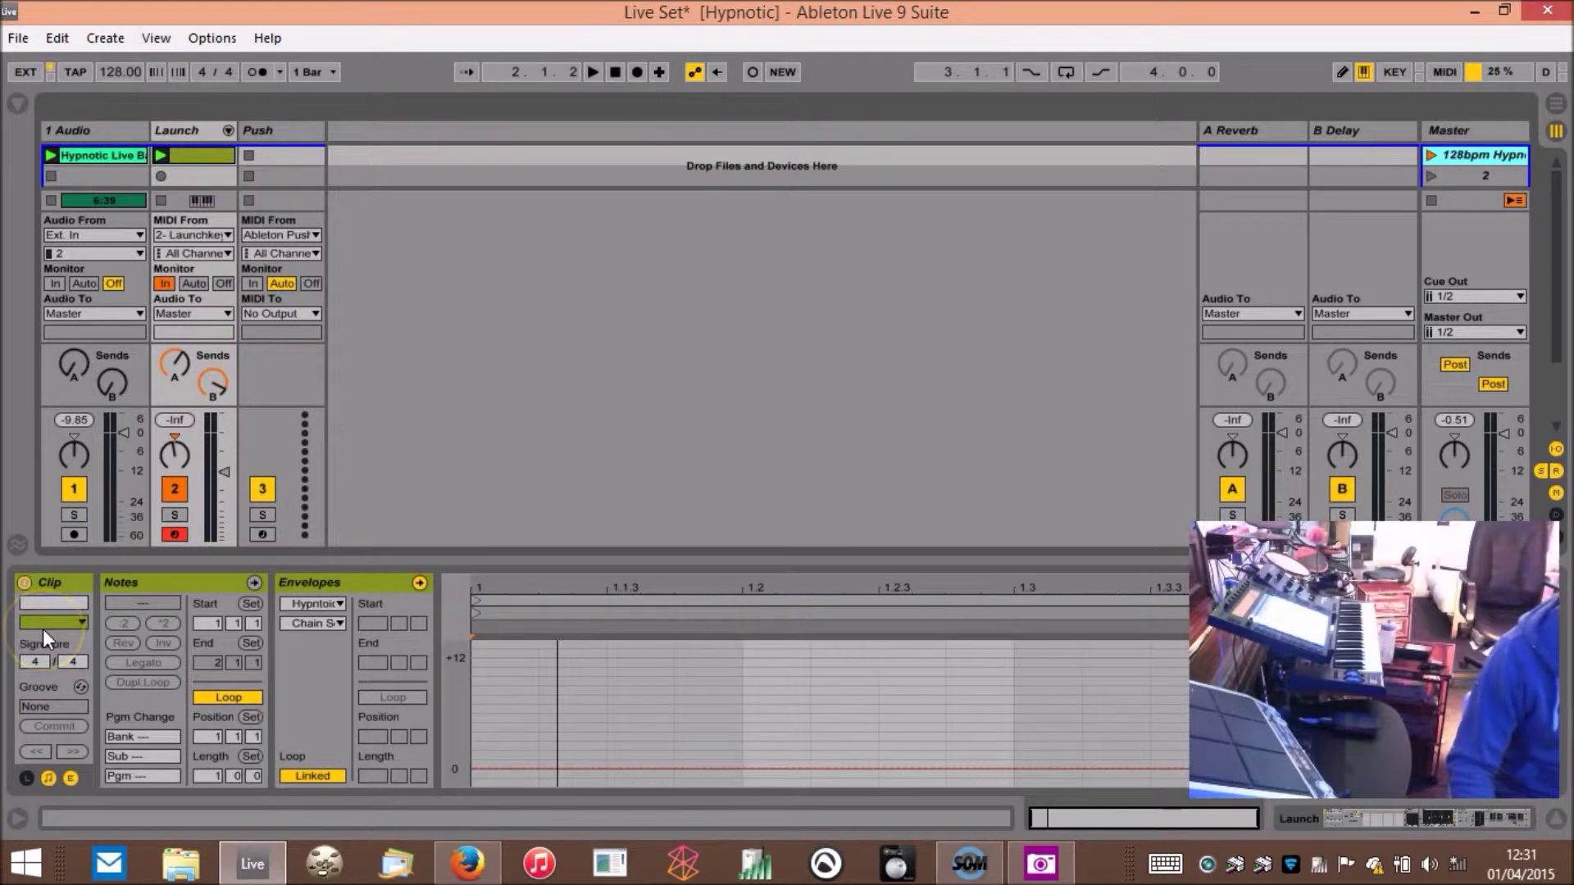
key(shift+Tab)
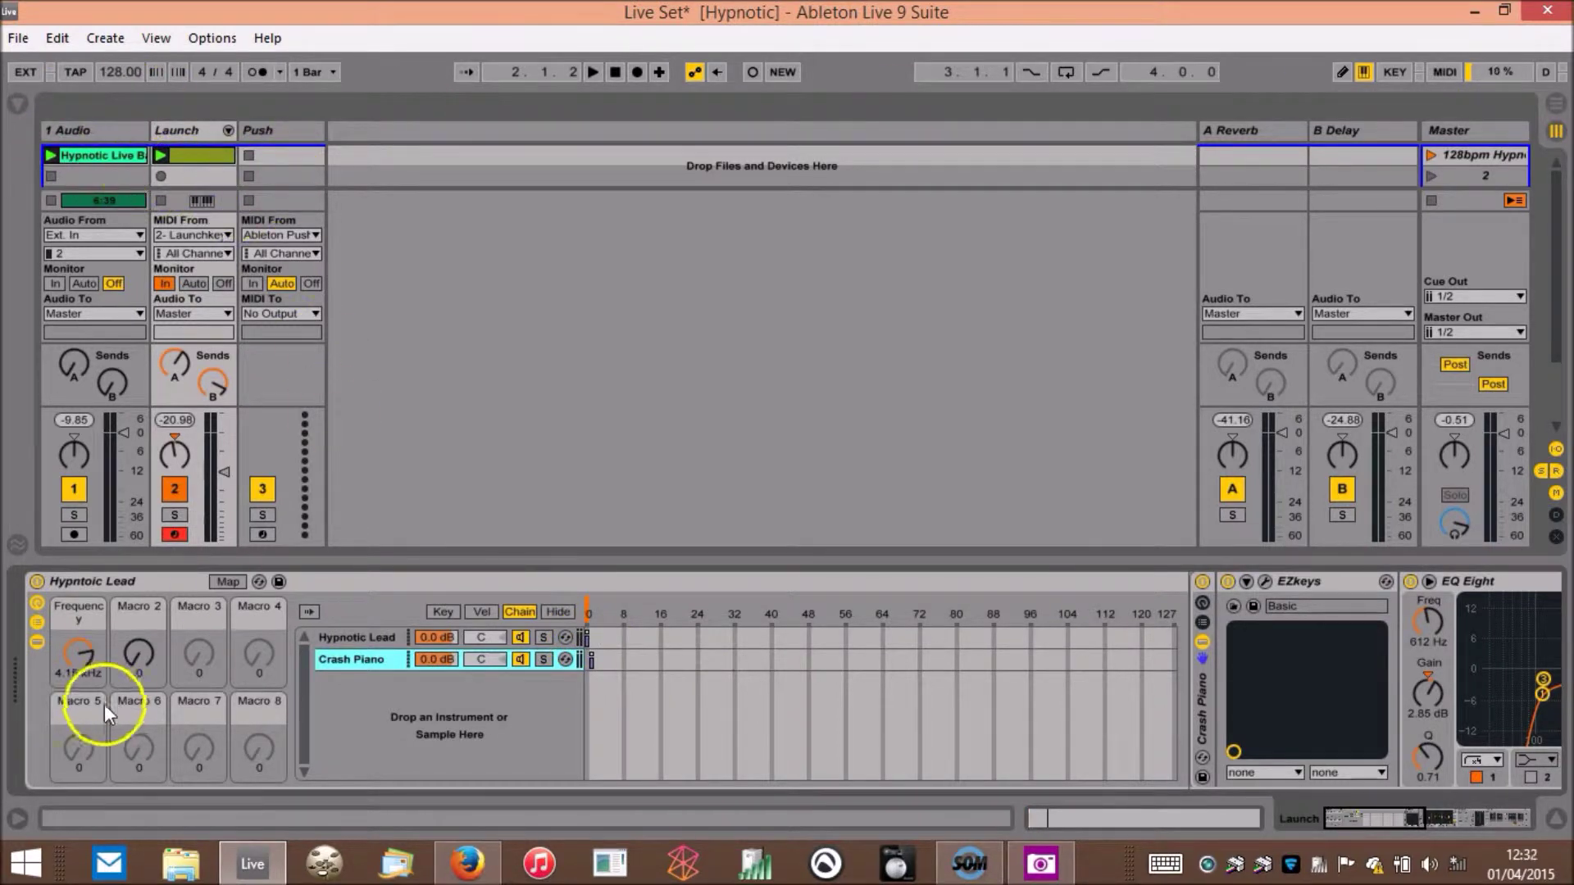
- Create an empty MIDI clip in the Launch track's second slot
click(1555, 820)
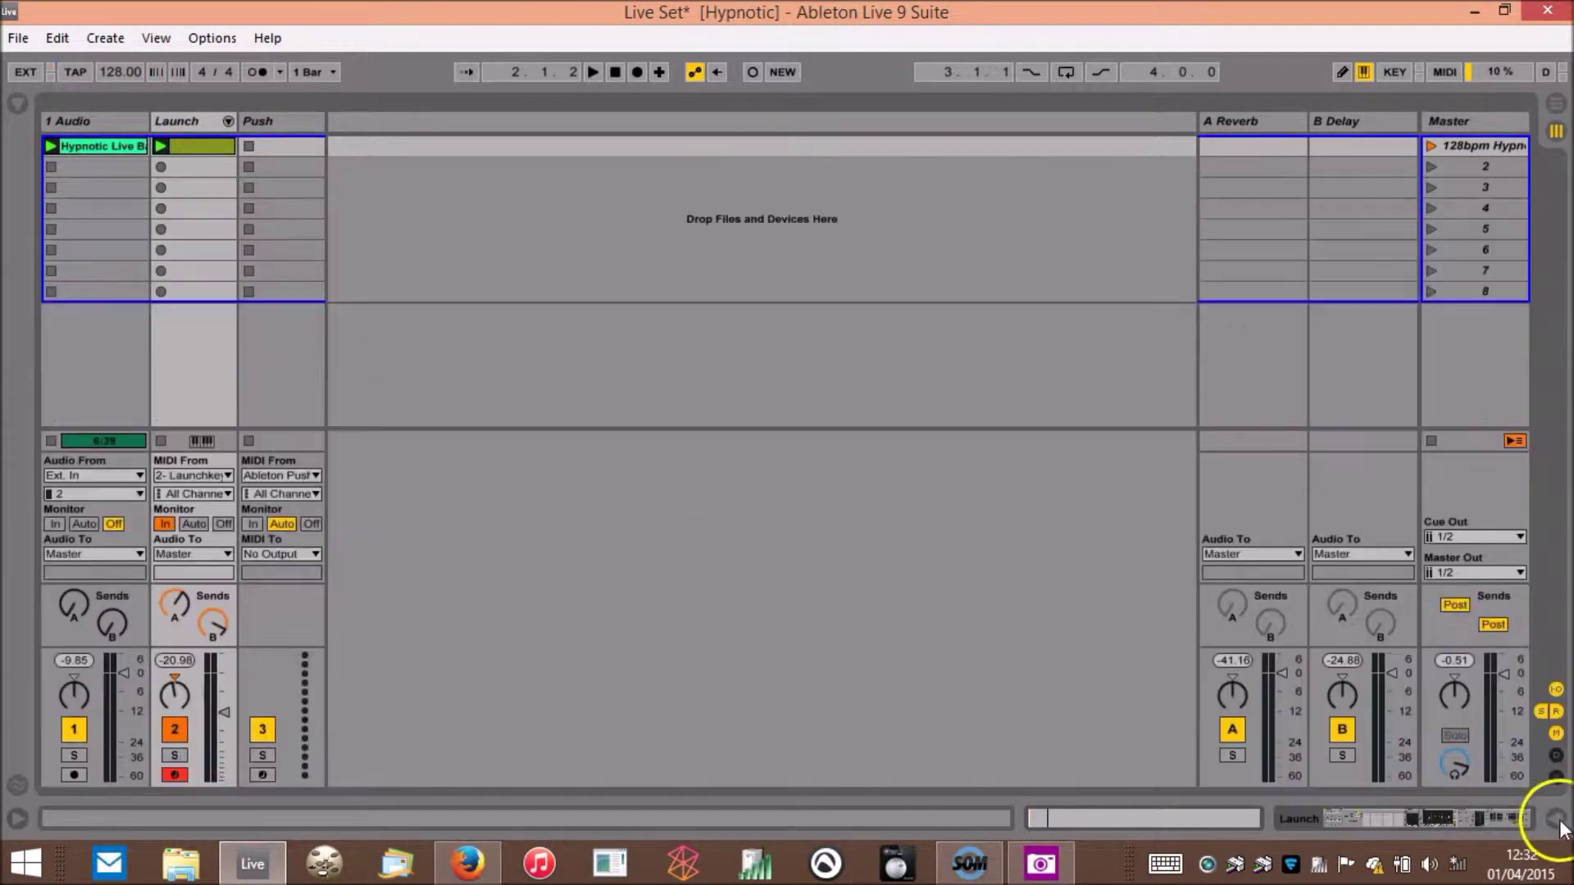
click(199, 166)
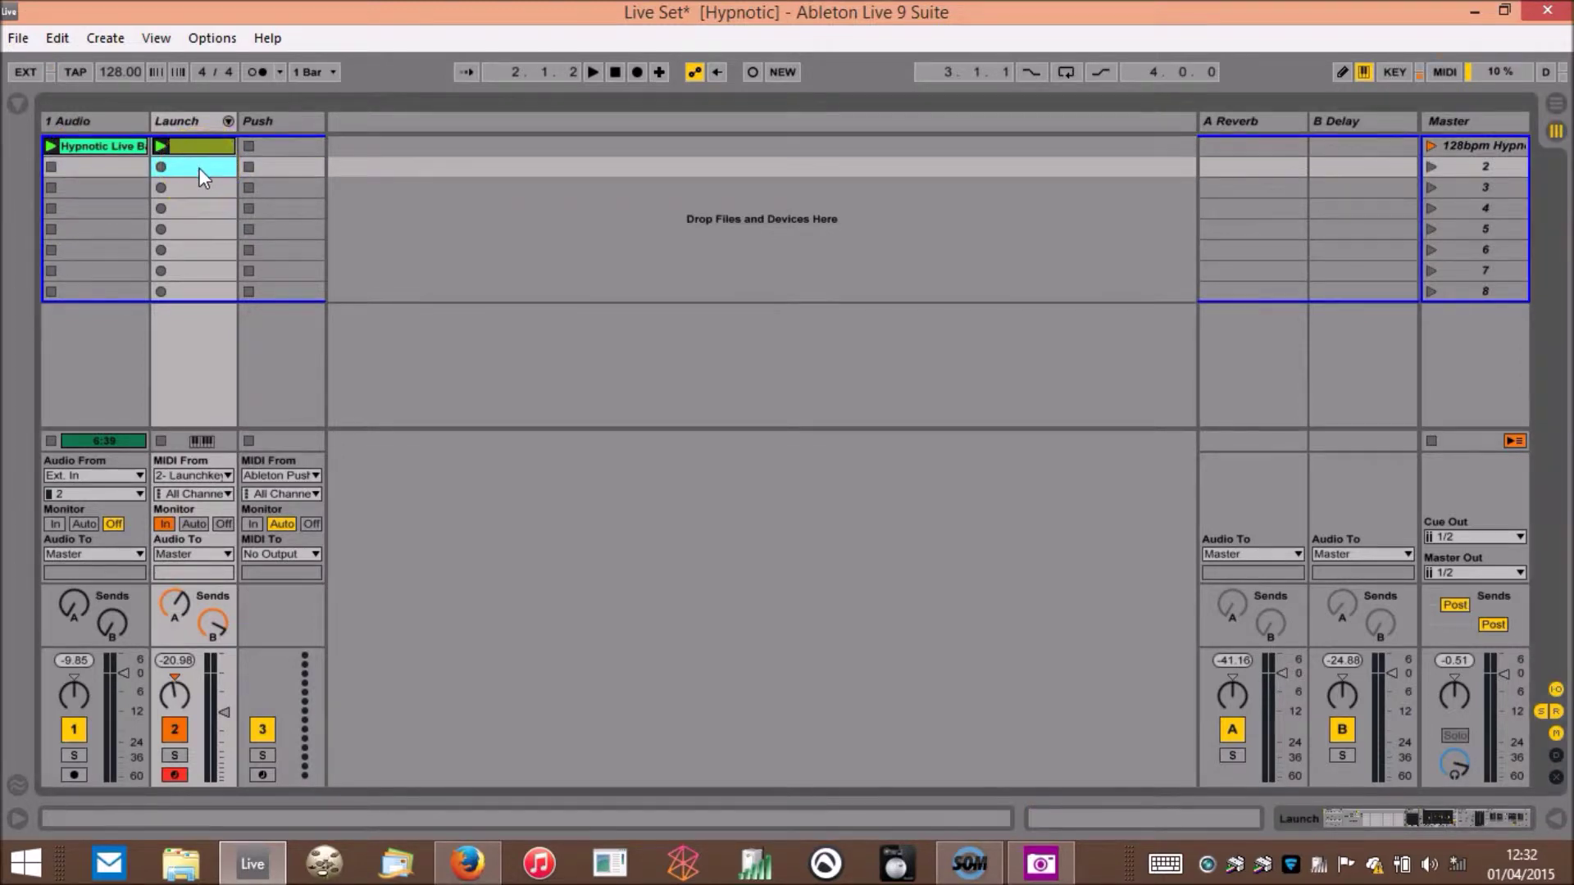
double_click(199, 168)
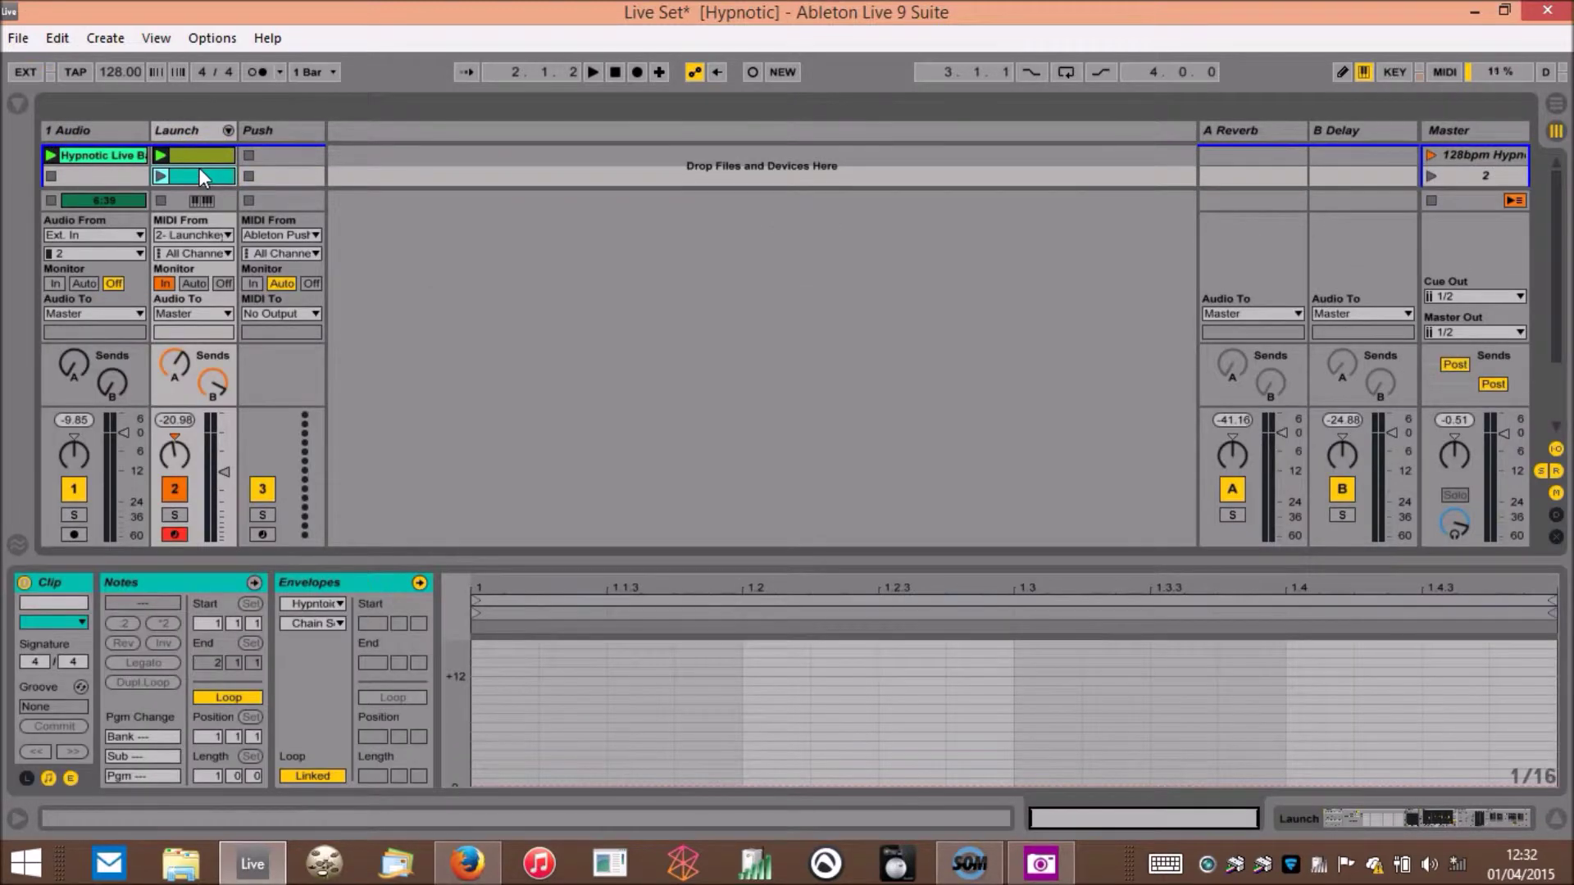
- Rename the second scene 133bpm Crash
click(1453, 177)
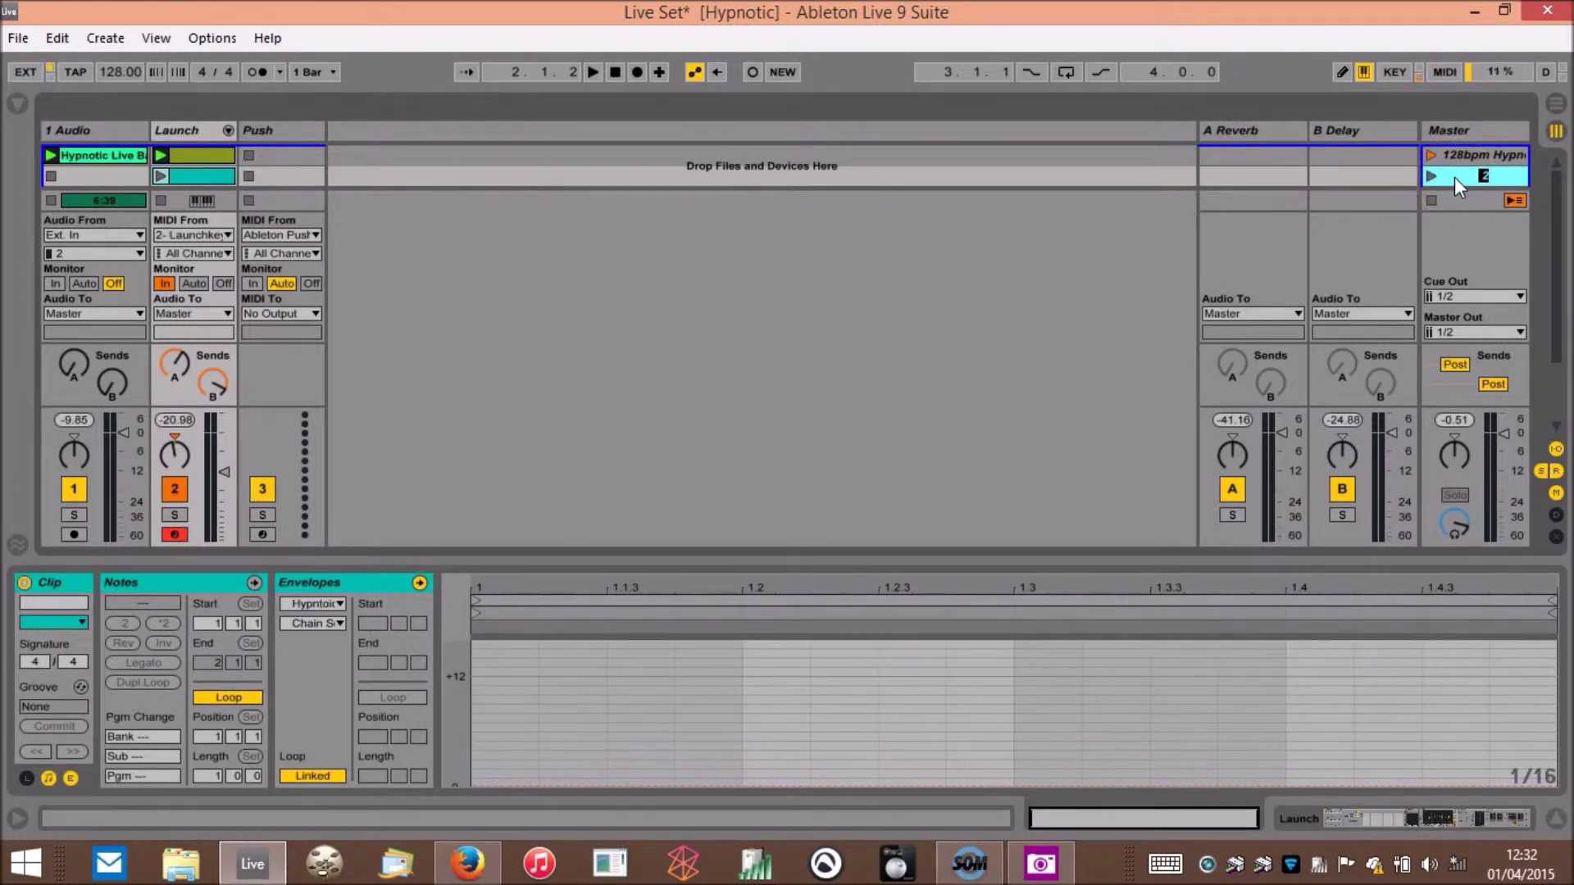
text(133bpm Crash)
key(Return)
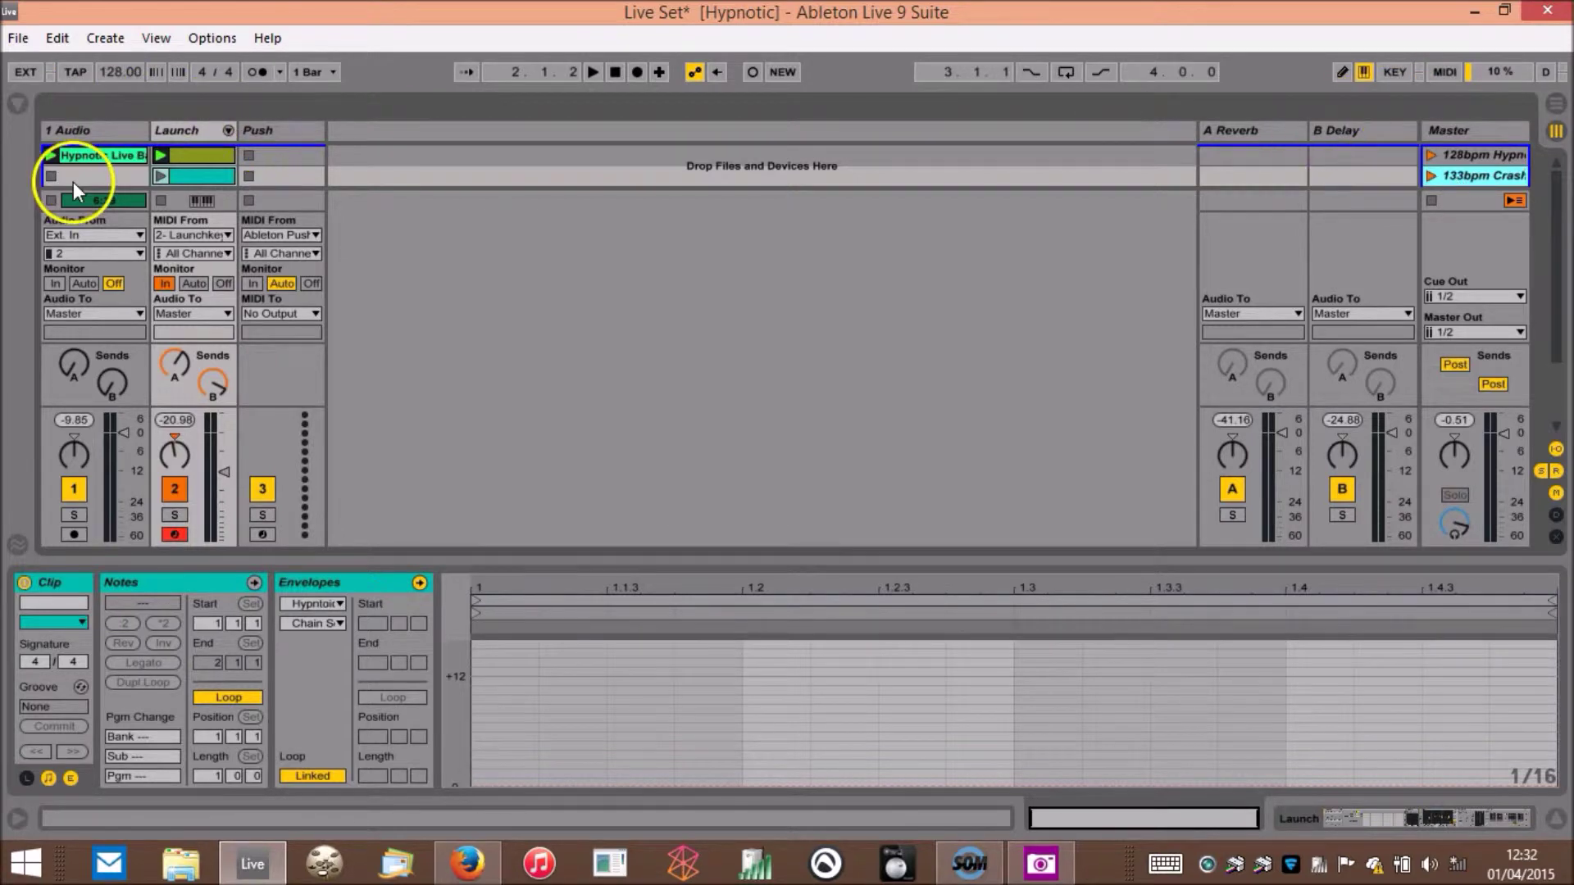
- Add the Crash Live Backing wave file from the desktop's Live Stuff folder to the second slot of the 1 Audio track
click(1476, 12)
double_click(33, 280)
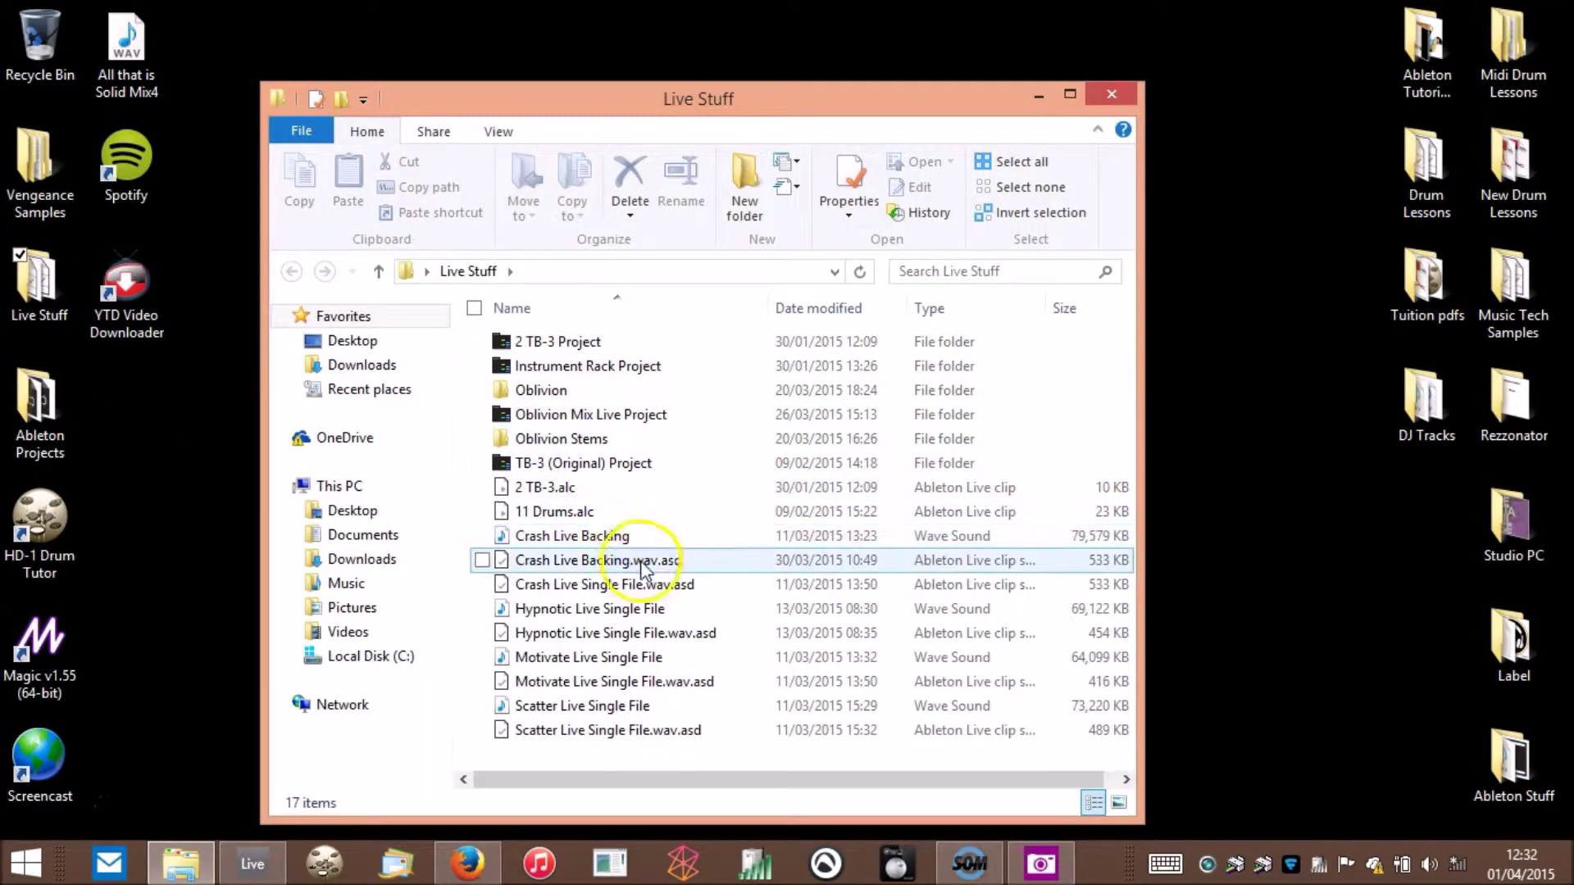
click(587, 538)
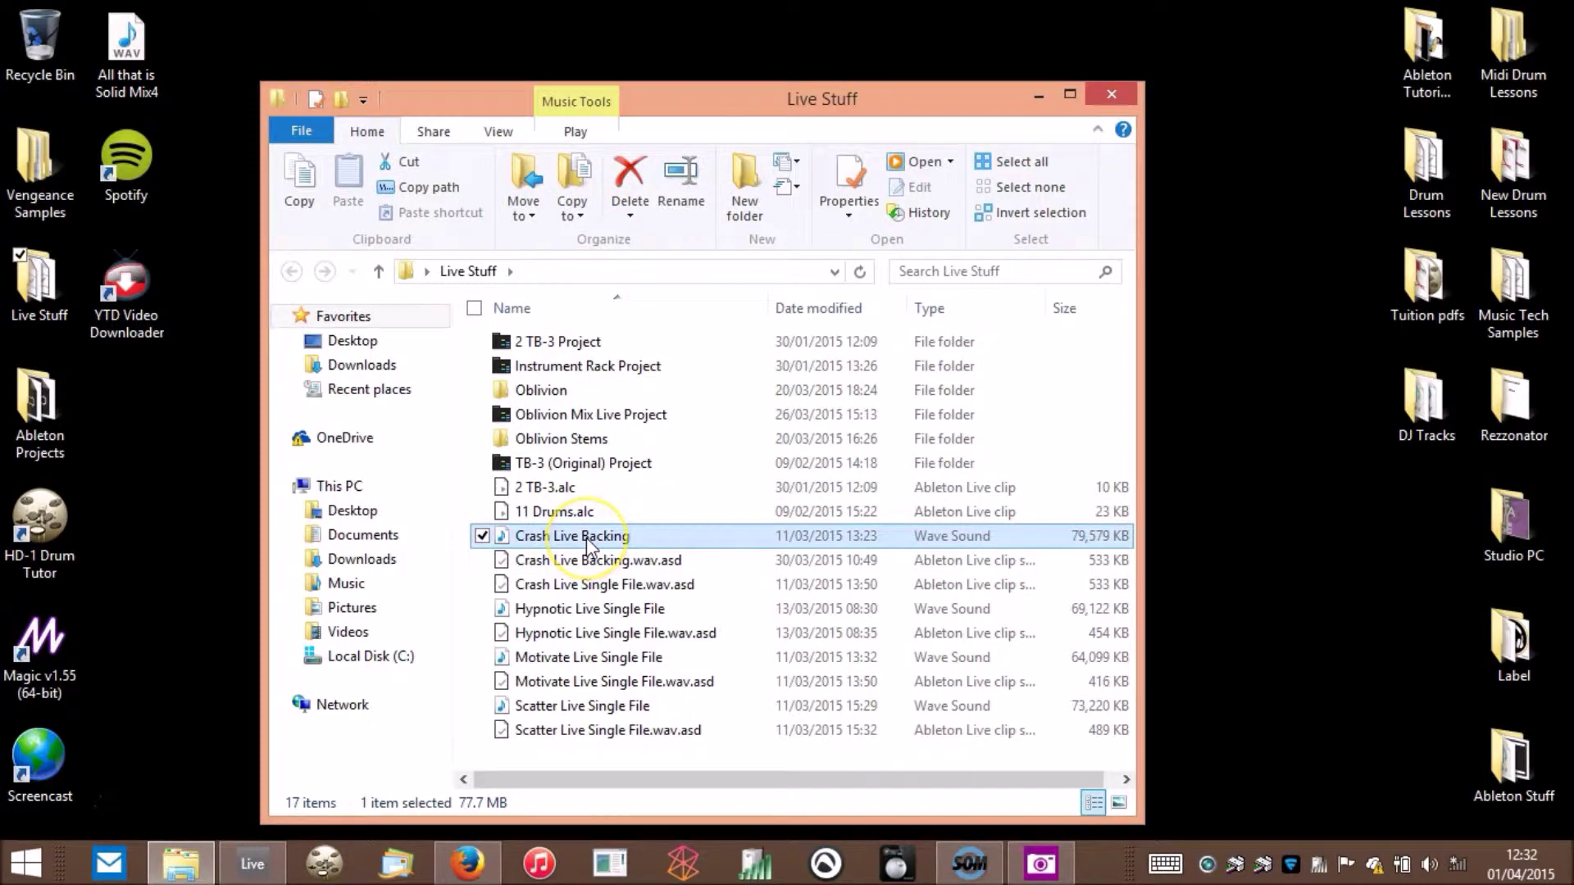
drag(587, 538, 87, 159)
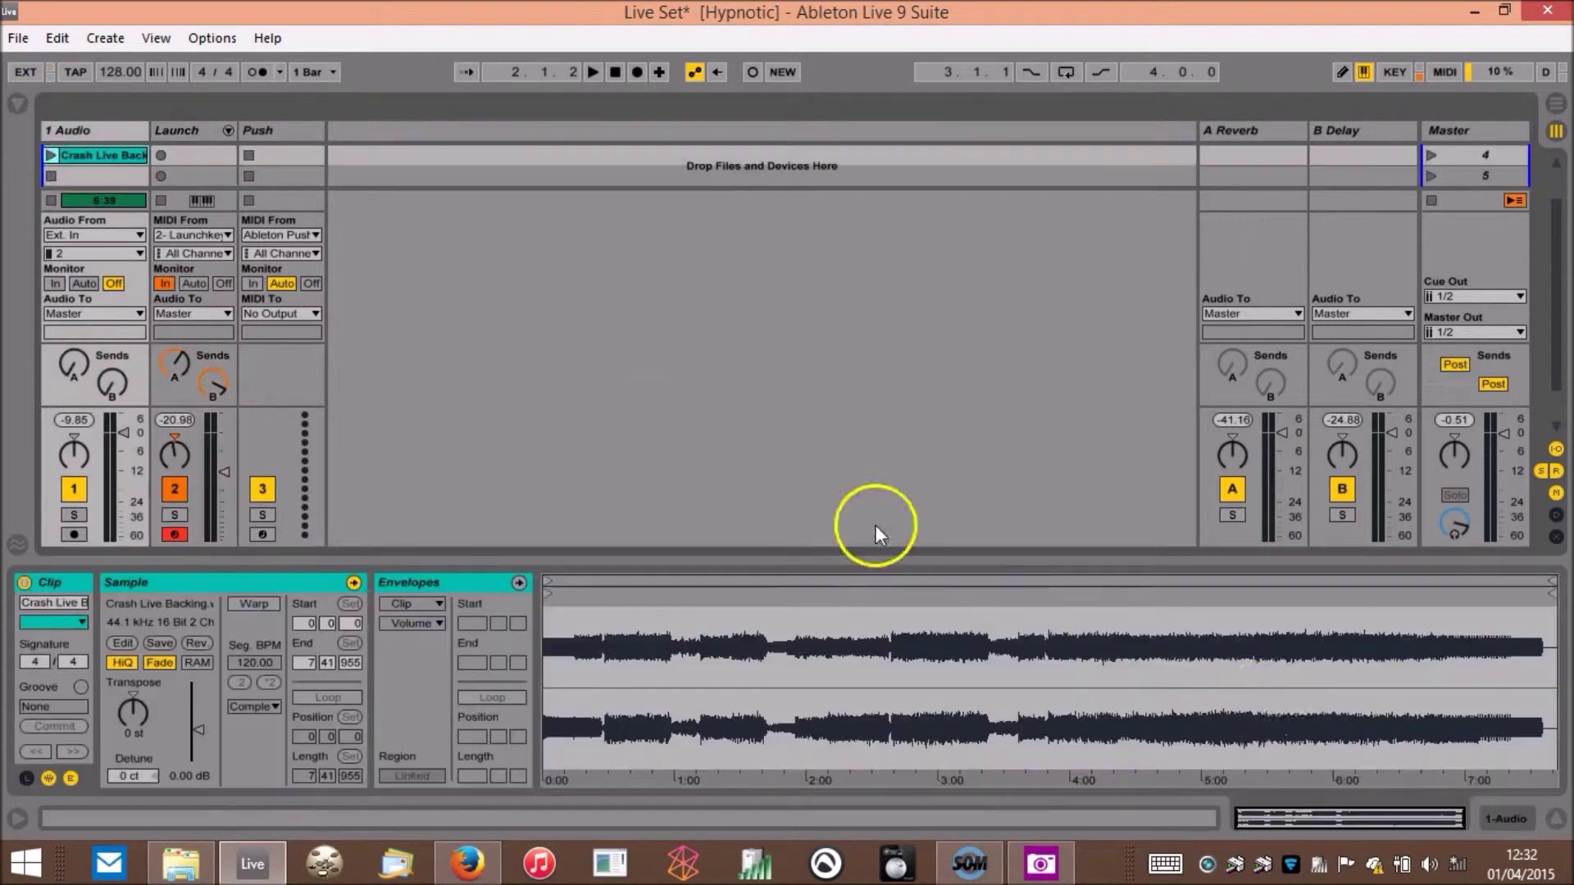
click(1554, 818)
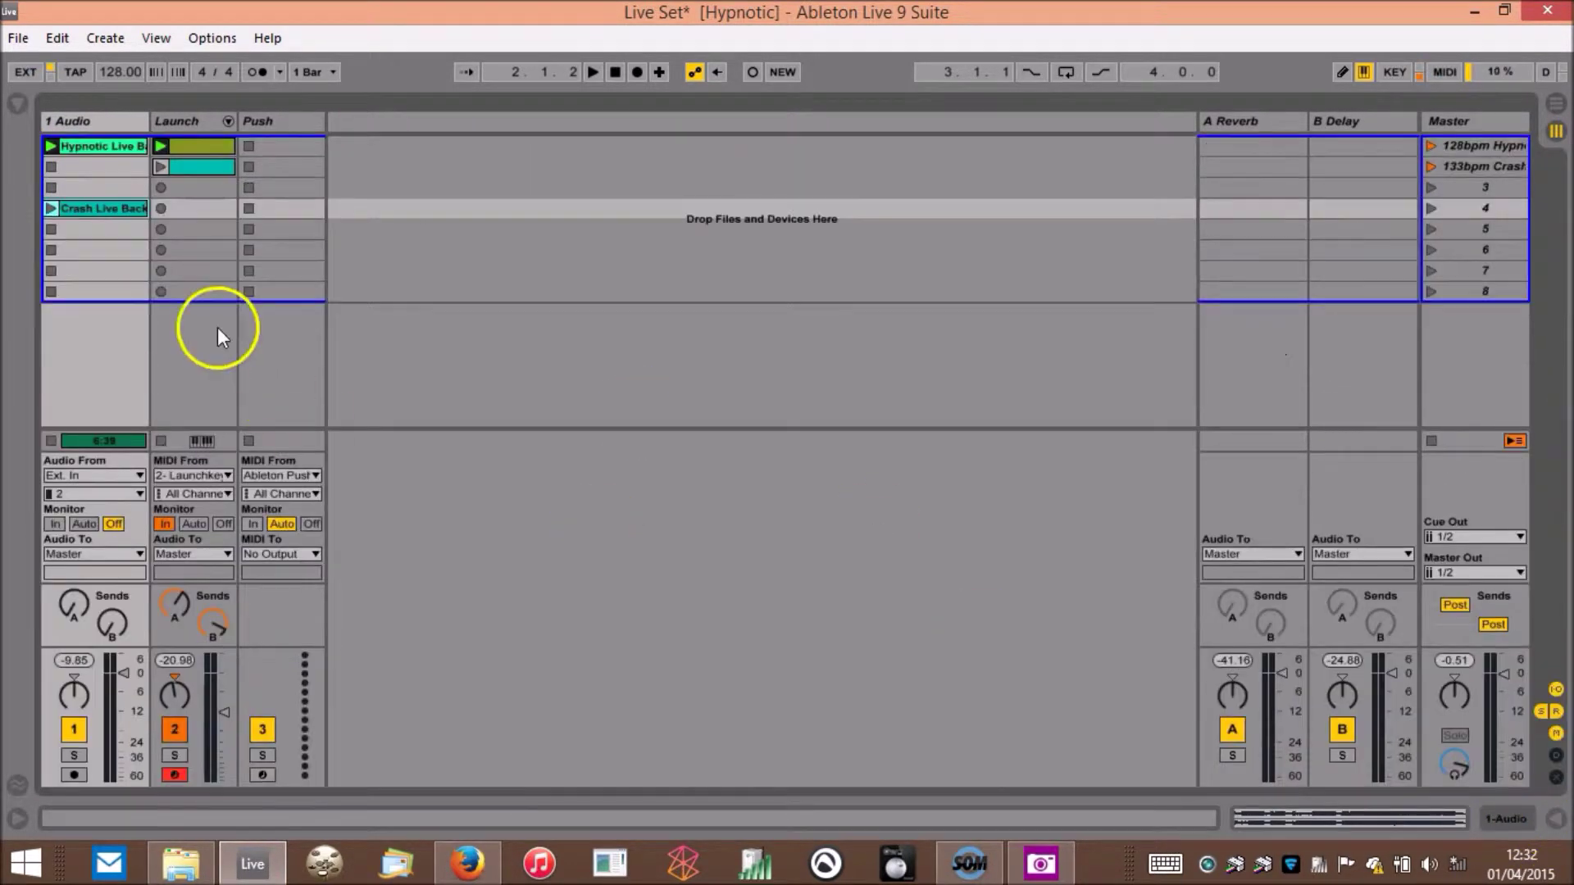
drag(110, 214, 105, 165)
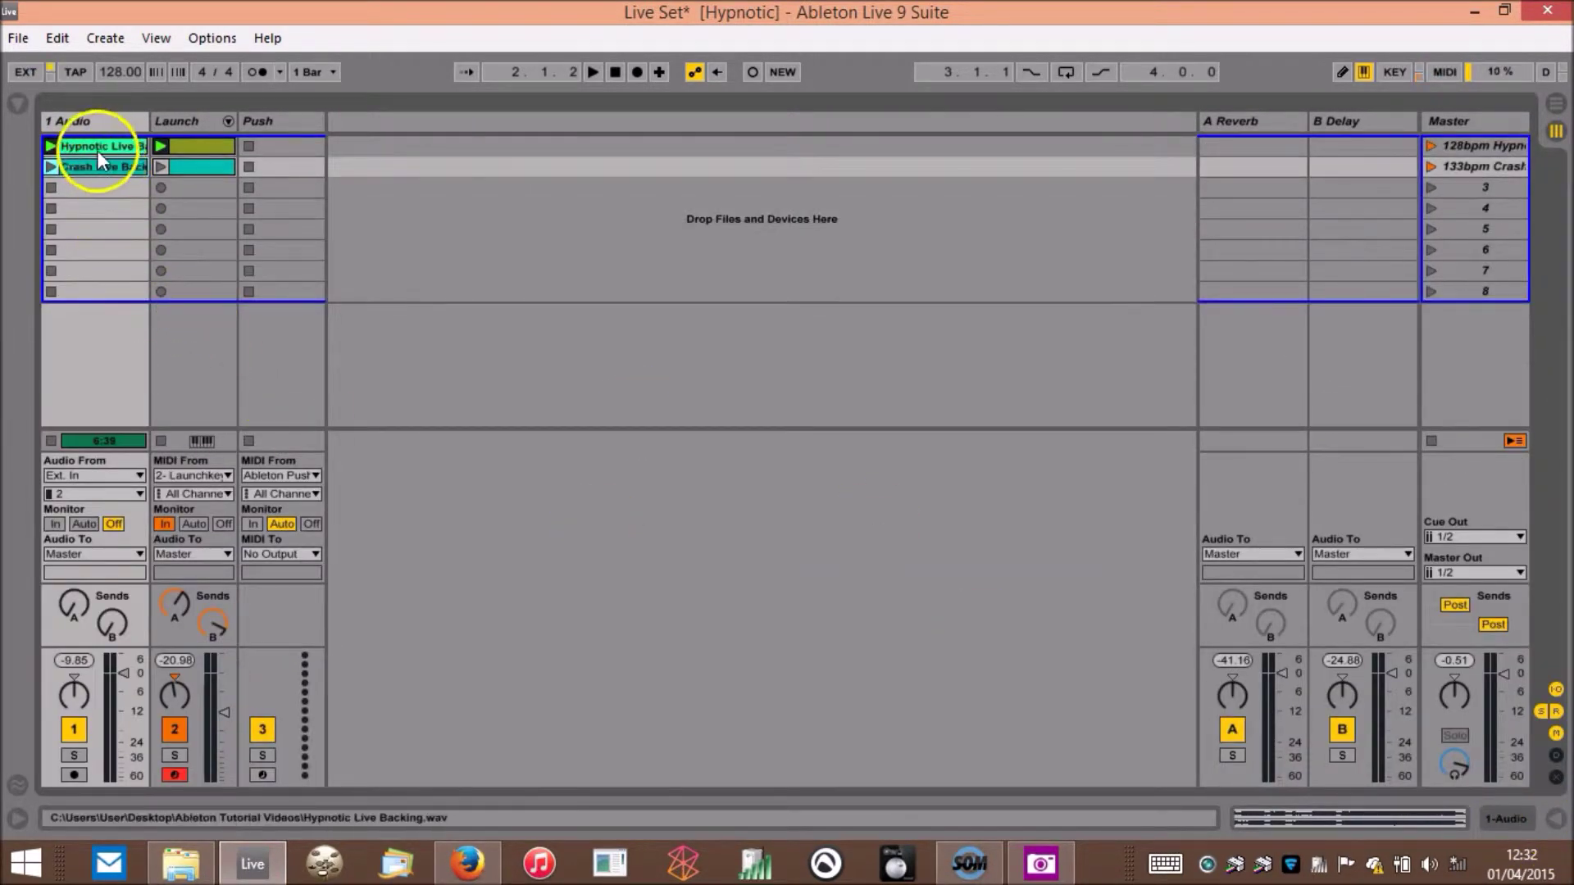
- Enable warping on the Crash Live Backing clip and warp it straight from the start of its first beat
double_click(101, 161)
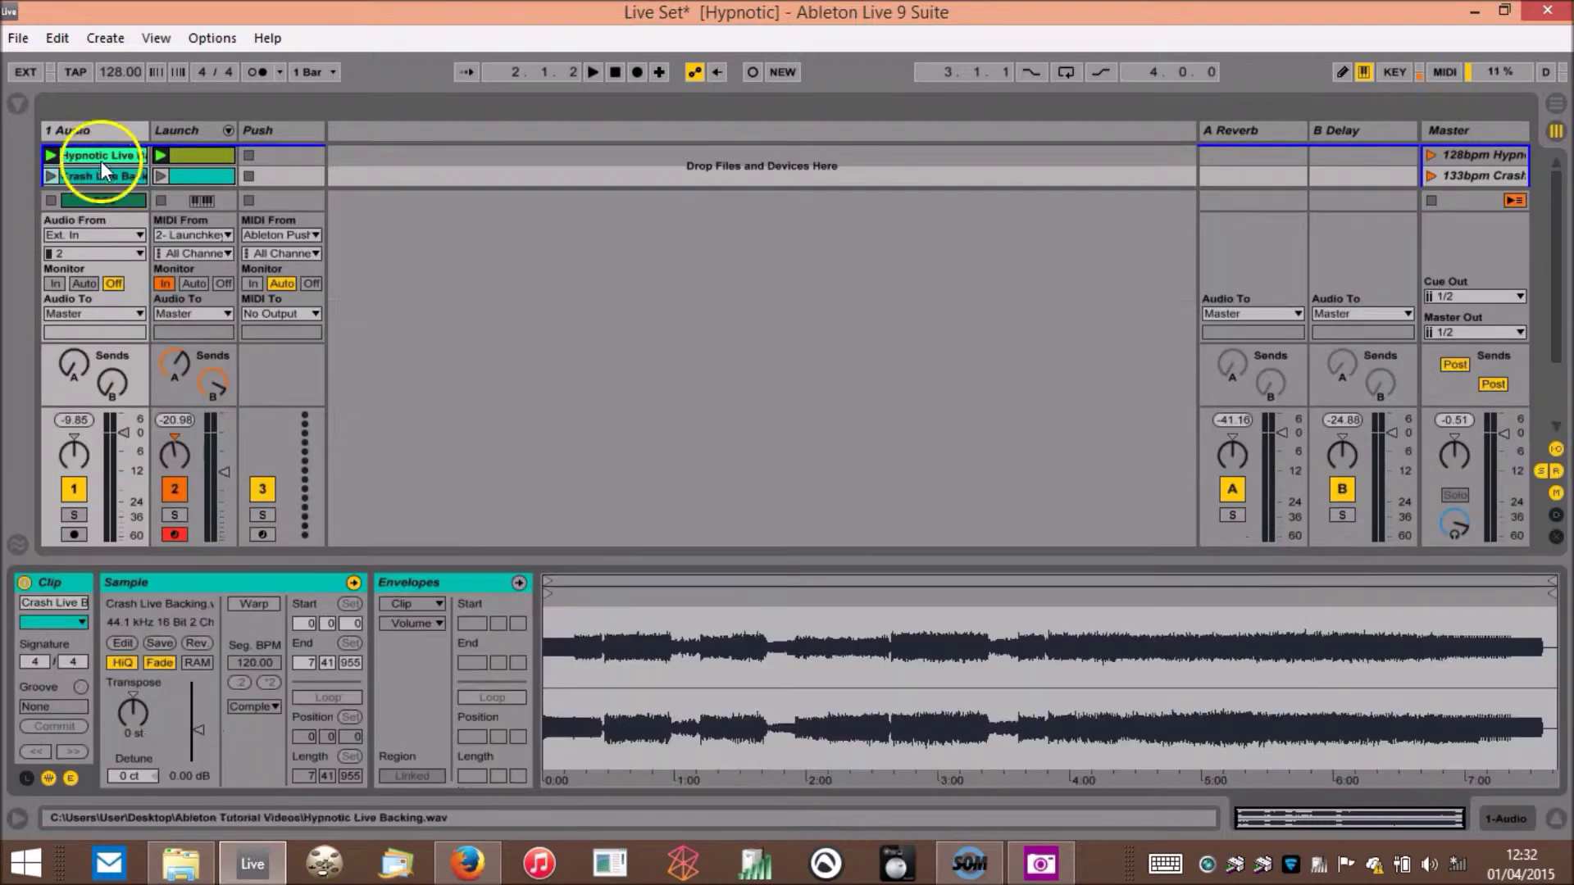
click(251, 606)
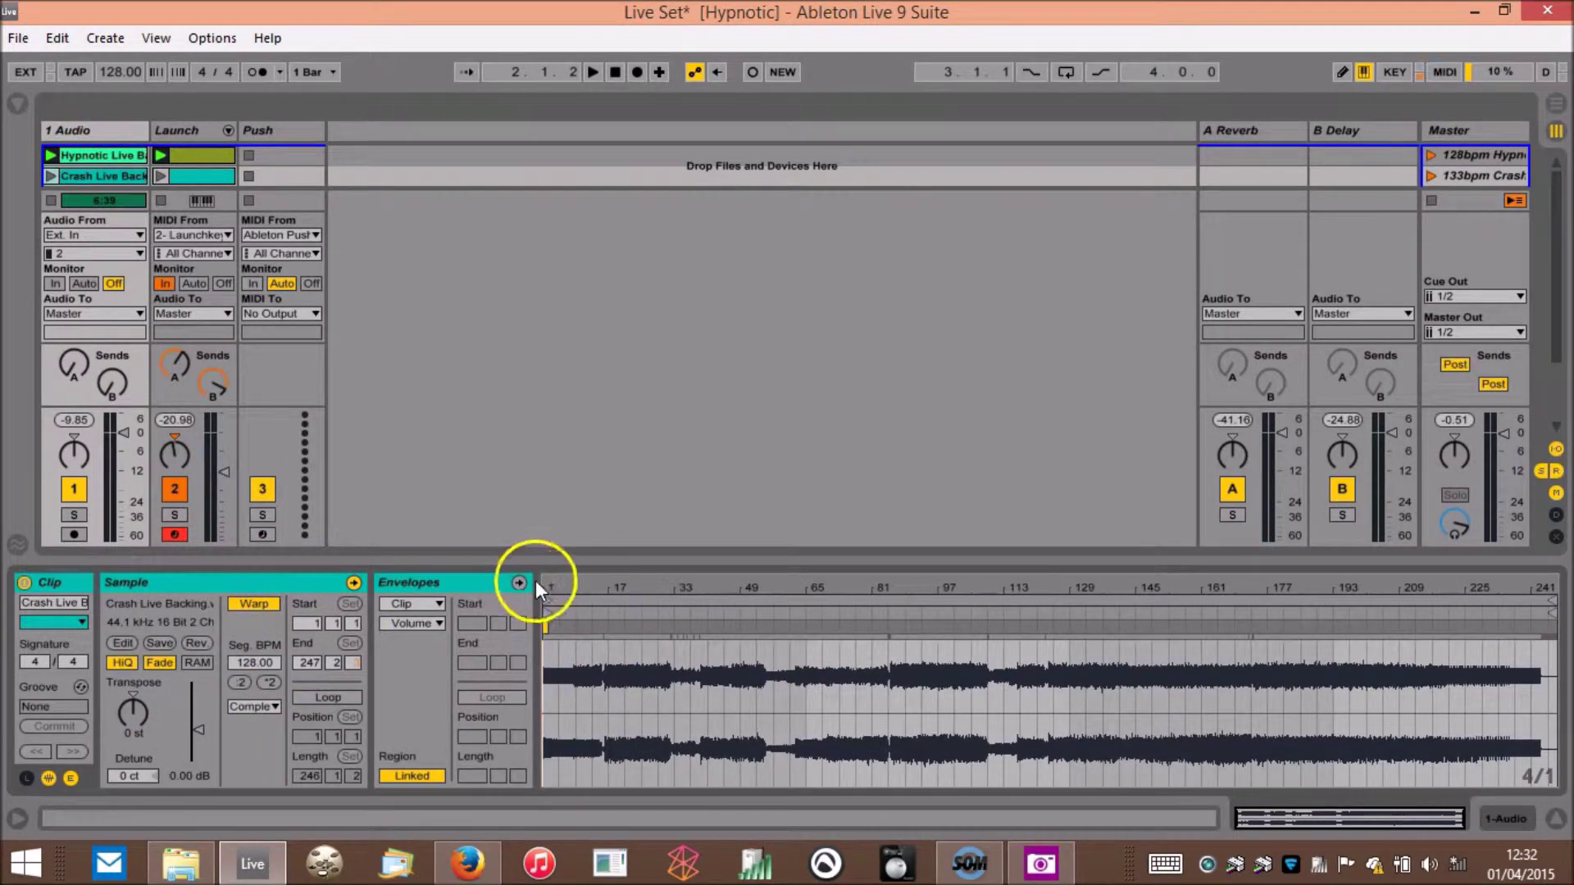
drag(551, 582, 539, 618)
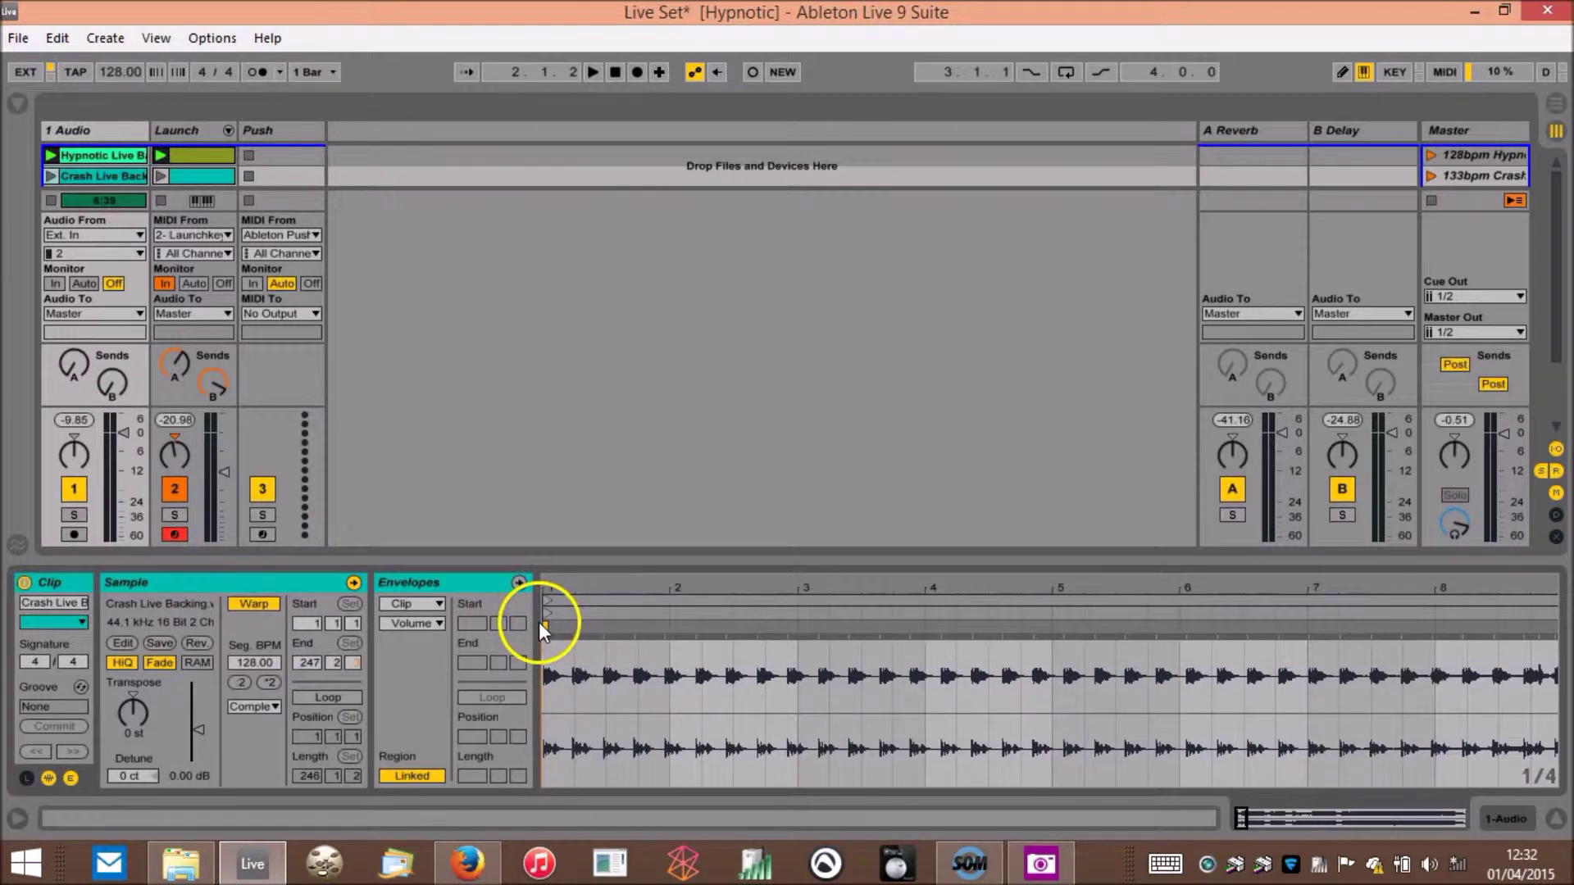
right_click(545, 626)
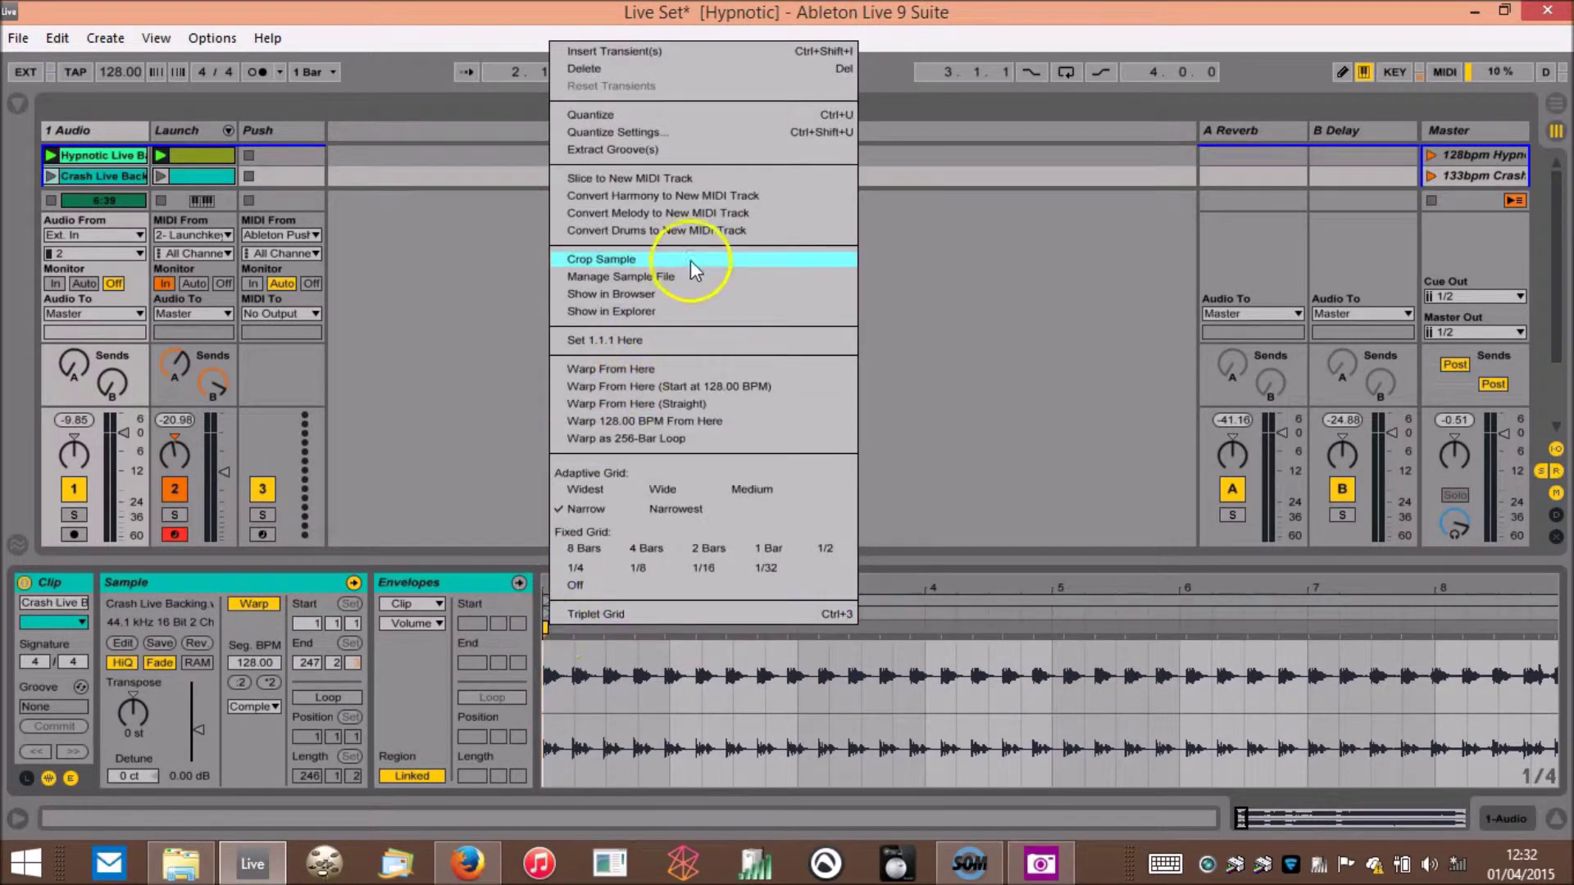
click(676, 407)
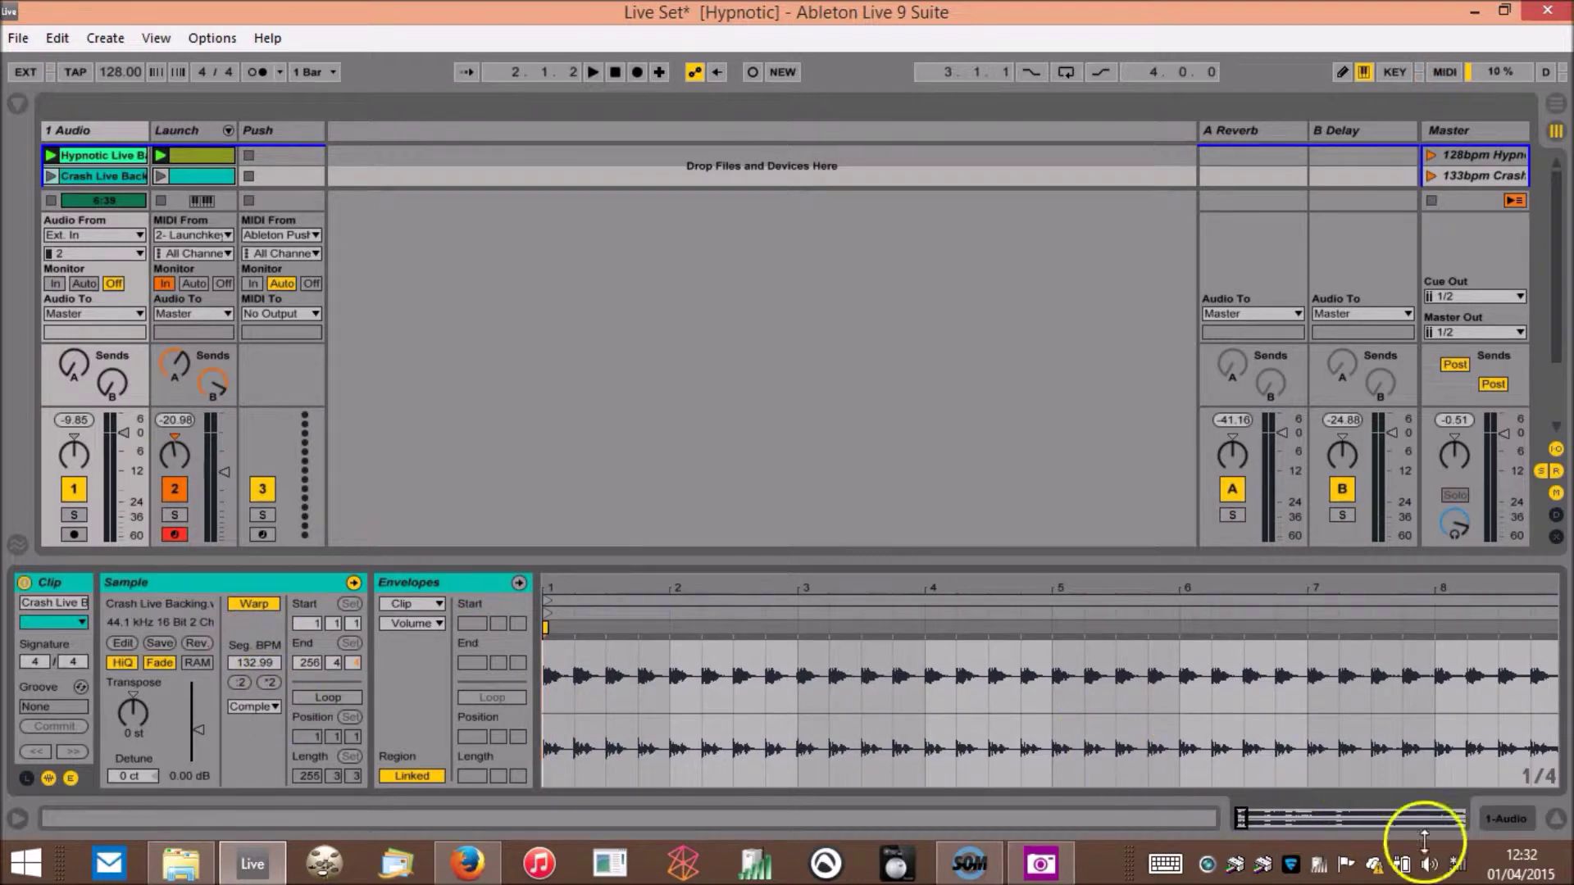
click(1555, 818)
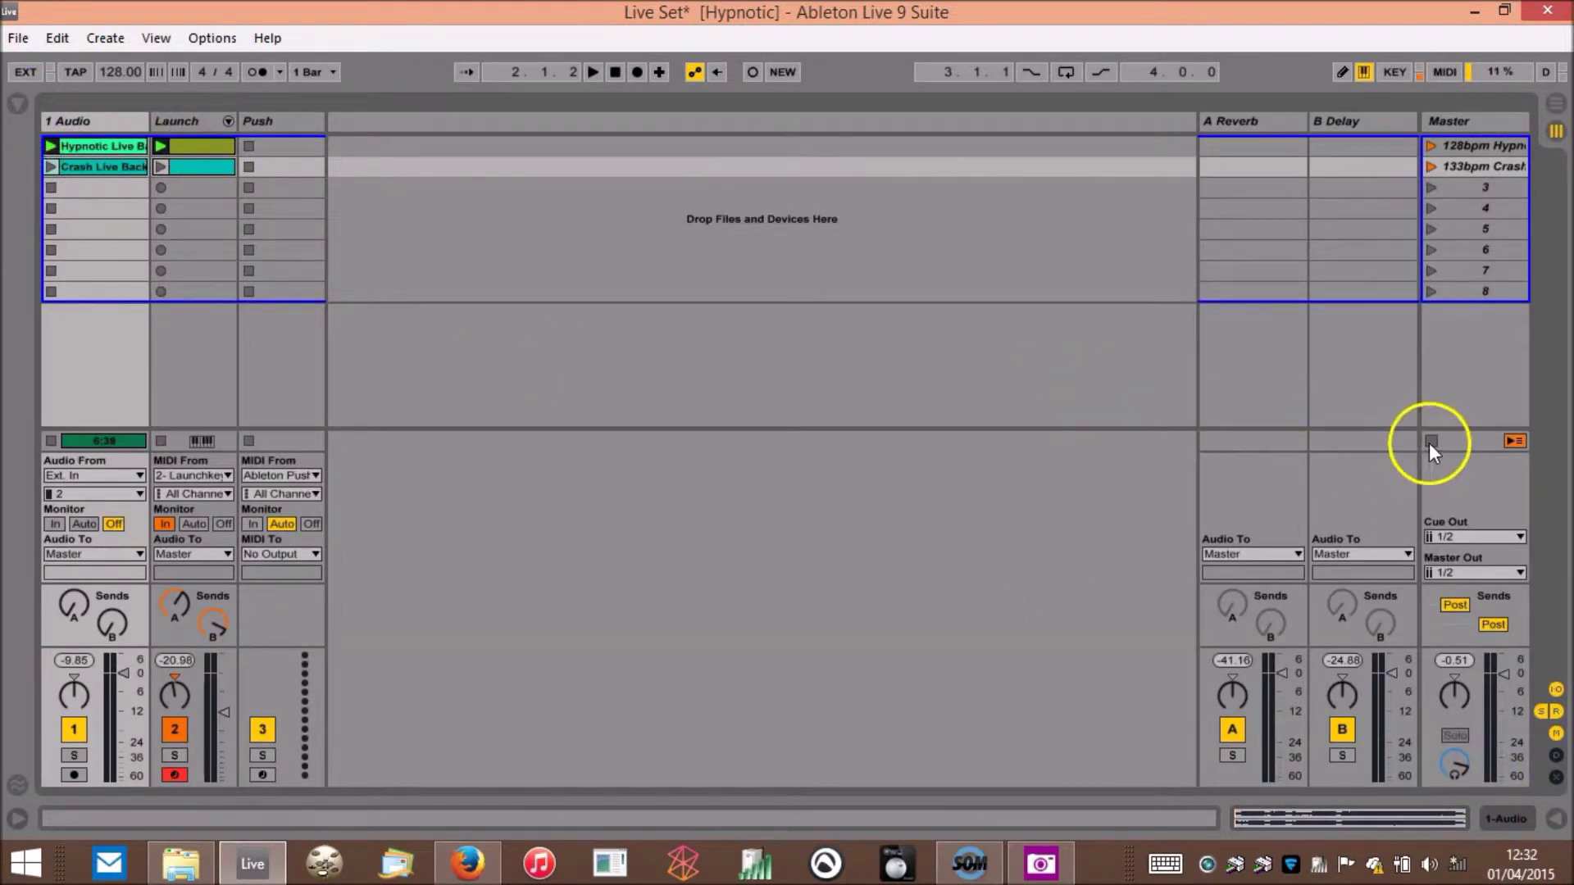
- Play the Crash Live Backing clip with the metronome on, check its timing at several points along the waveform, and stop playback
click(51, 166)
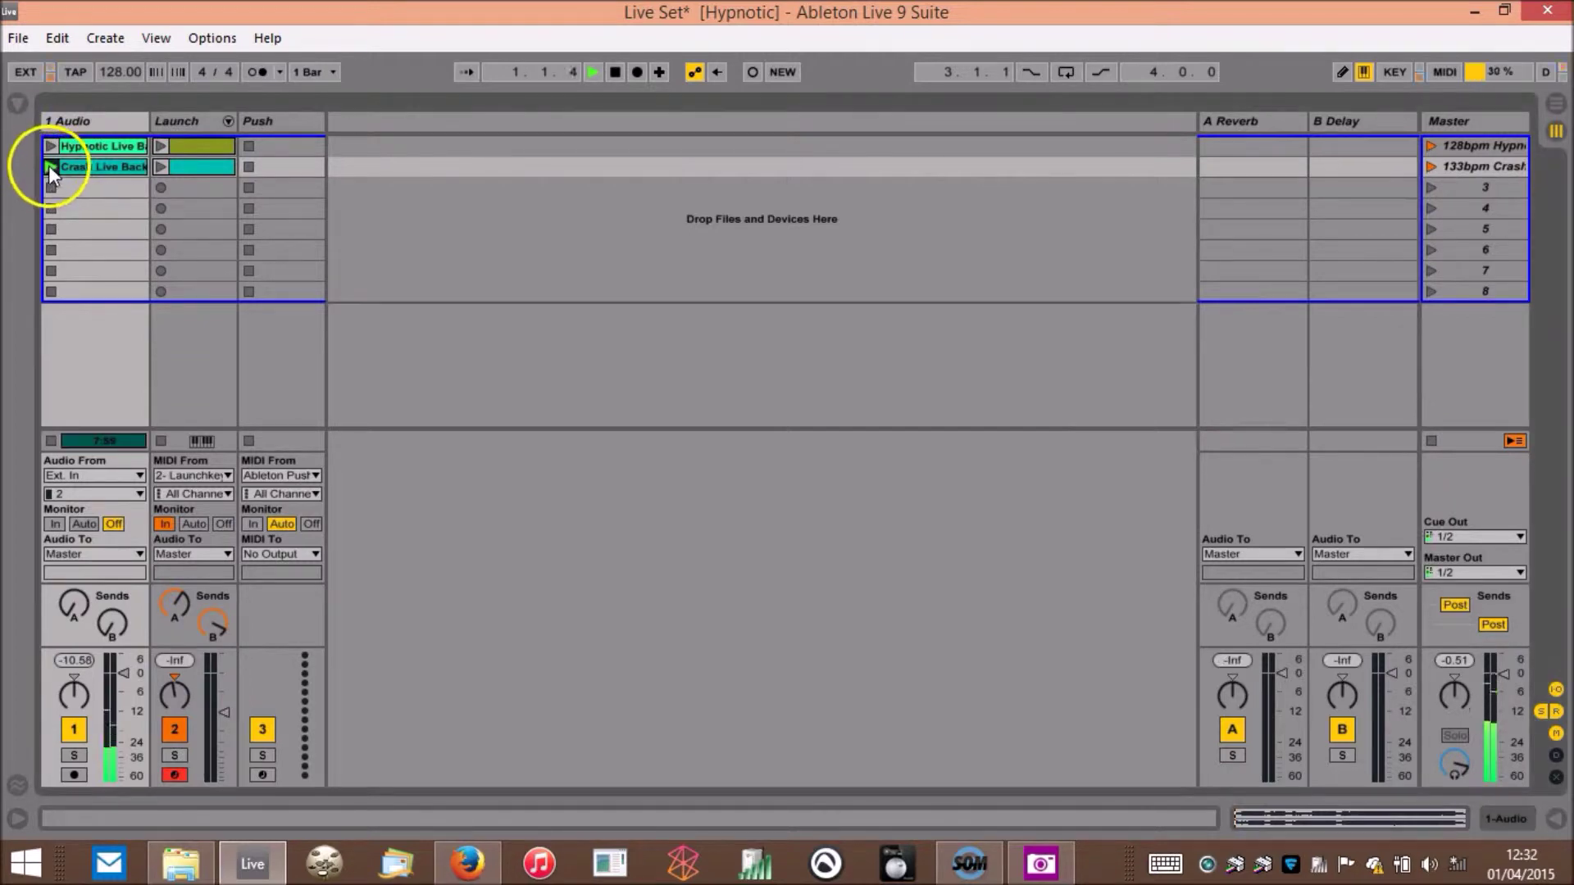
double_click(115, 166)
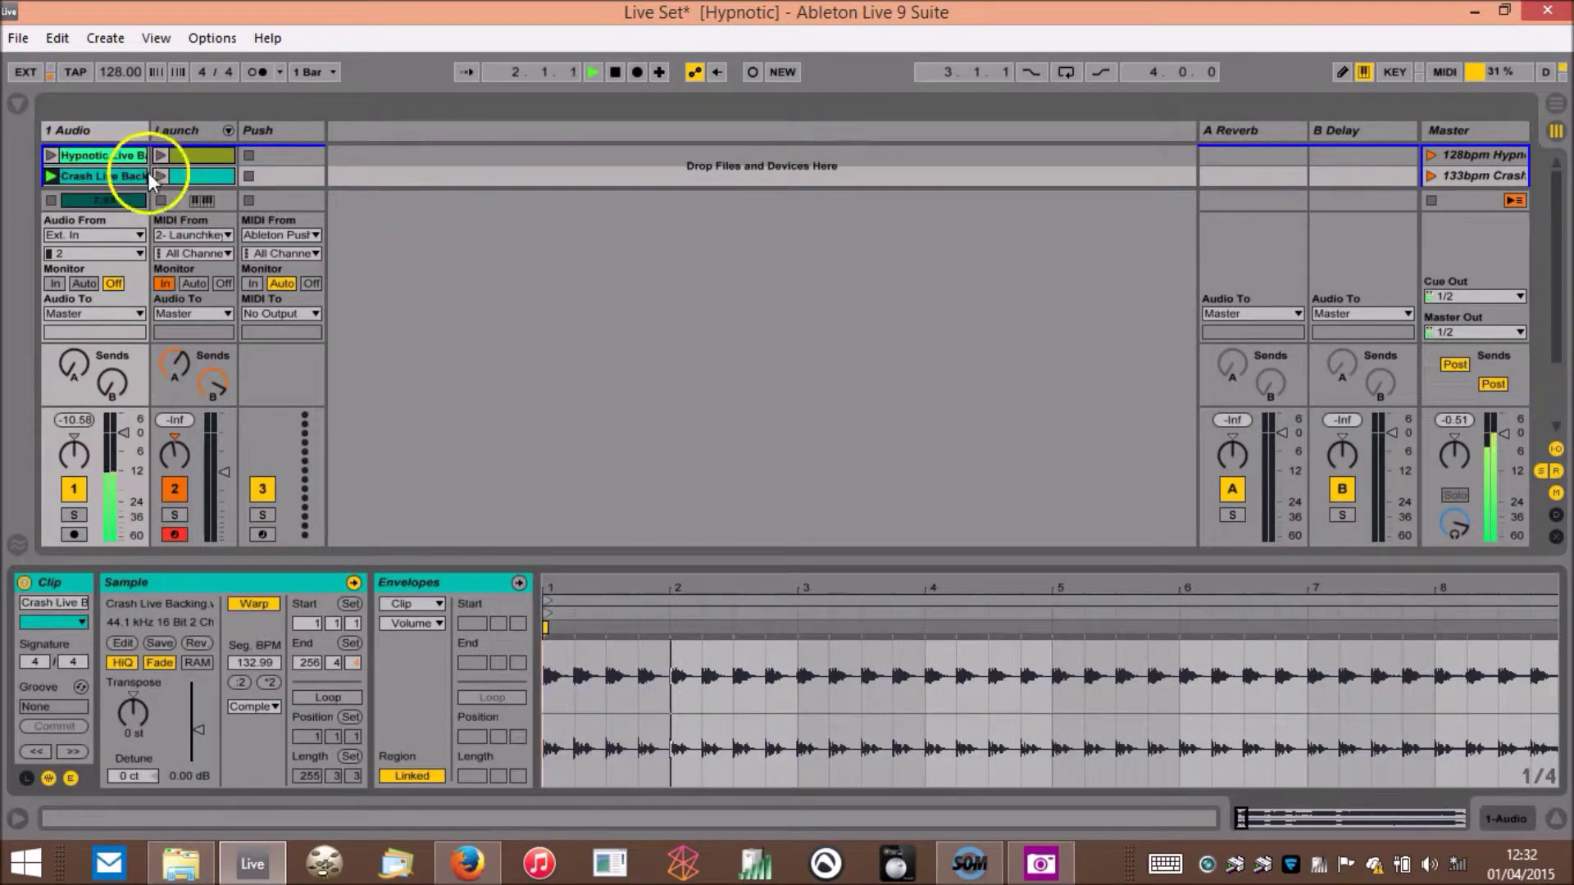
double_click(873, 589)
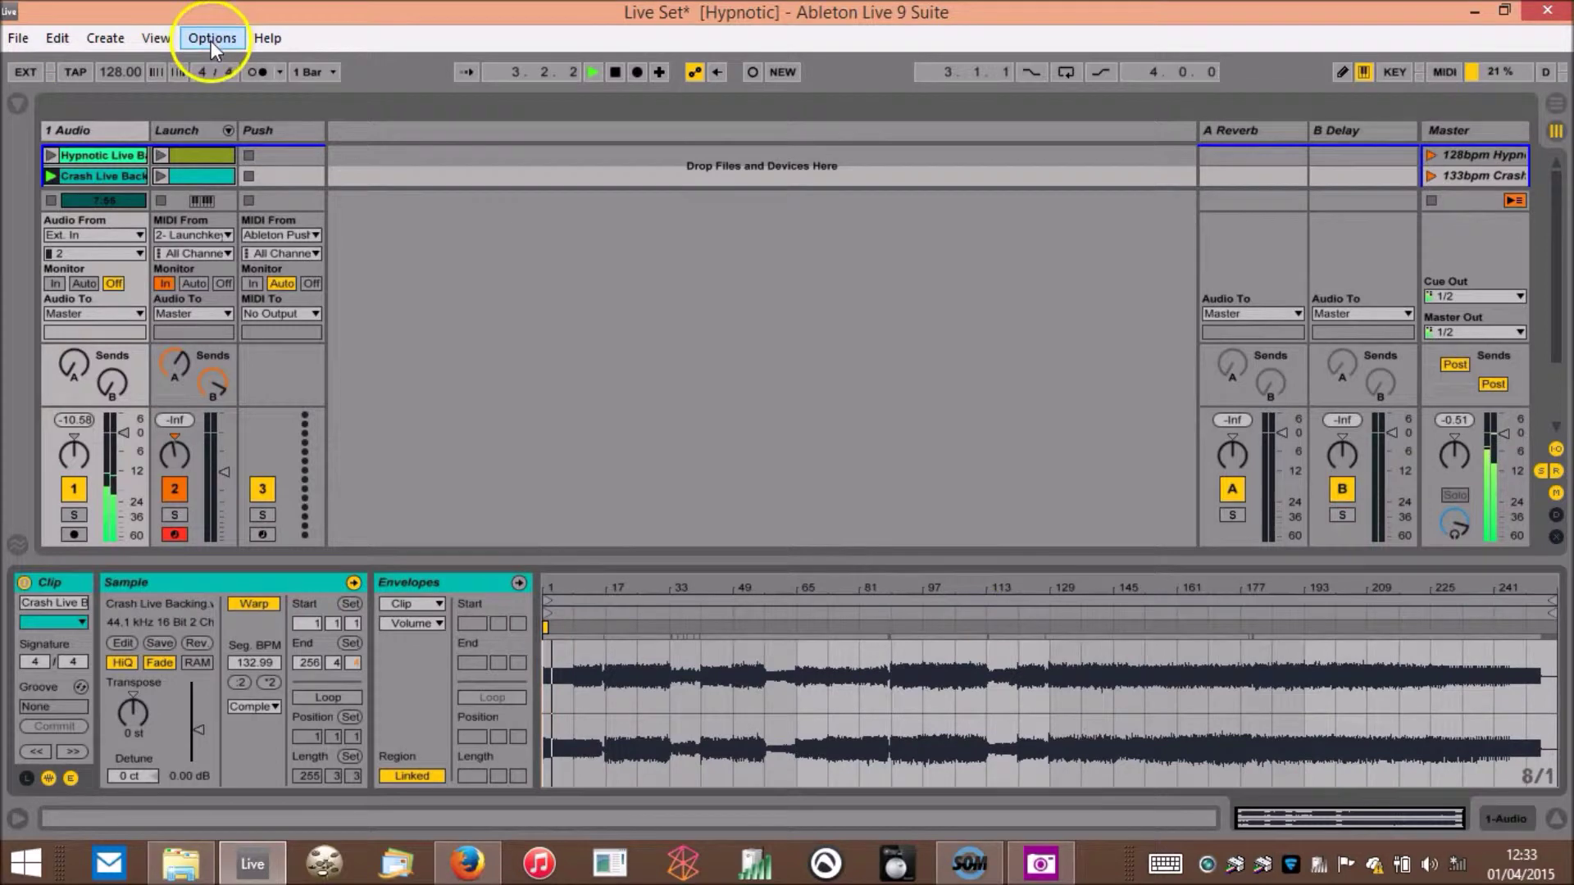
click(256, 71)
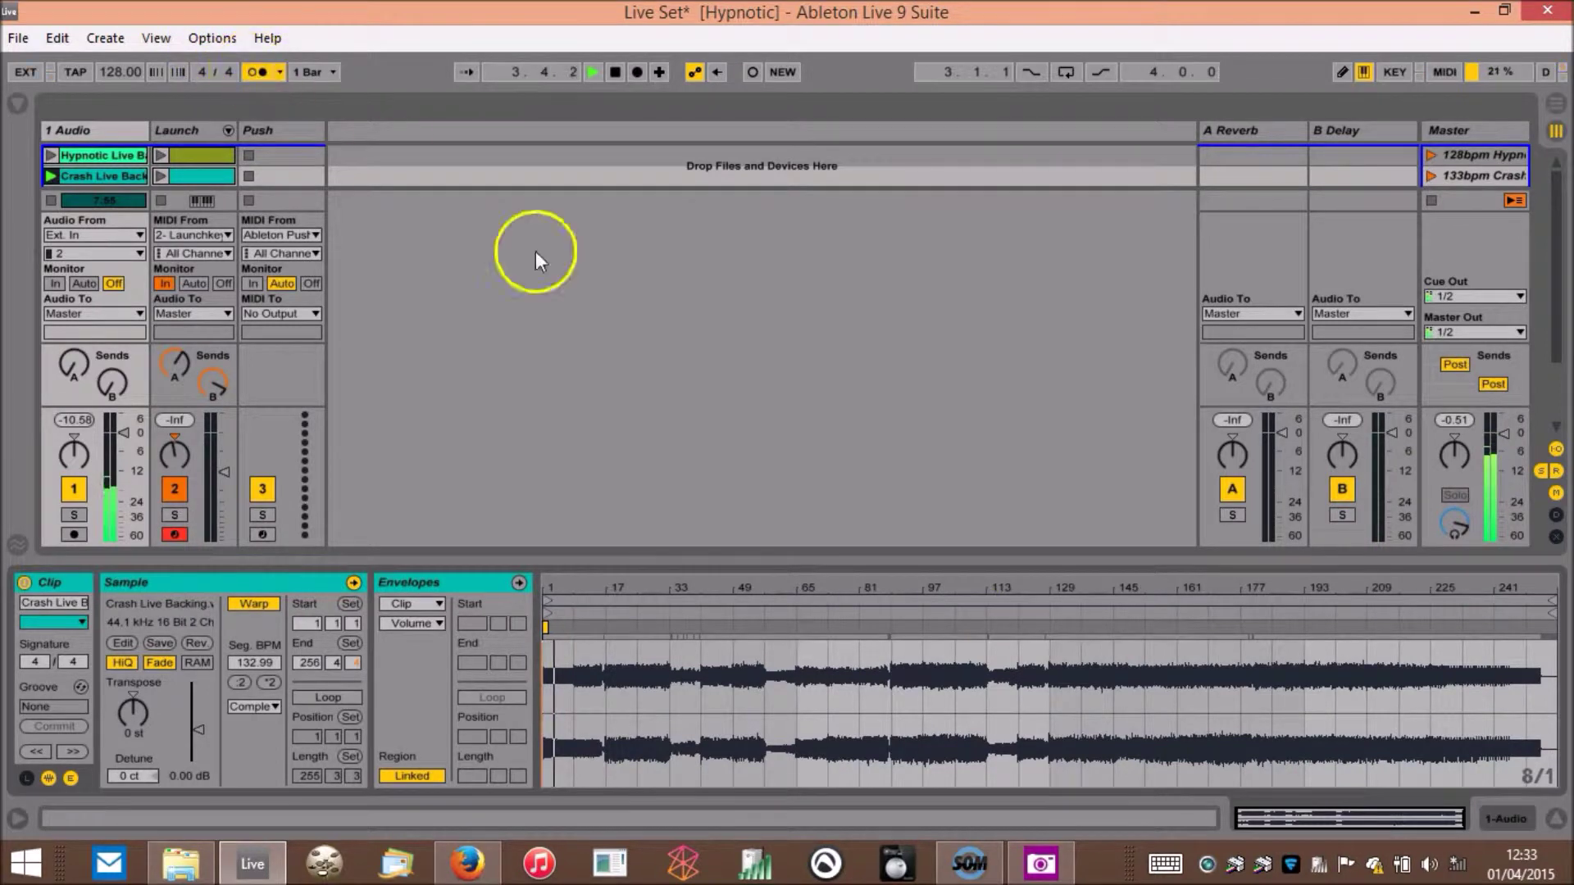
click(1044, 613)
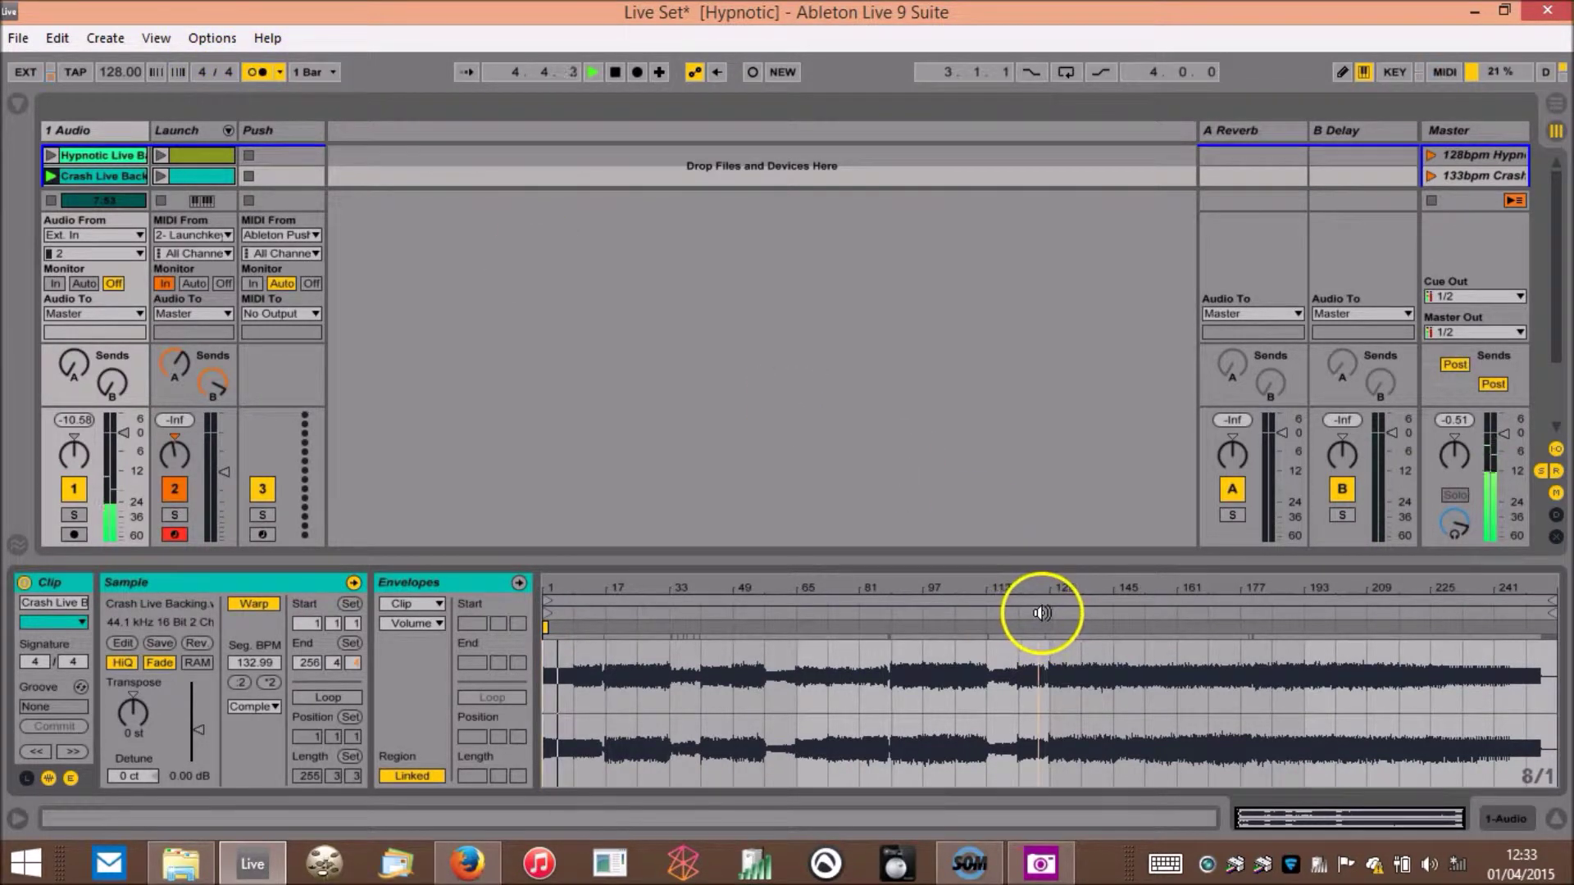
click(1317, 614)
click(1461, 613)
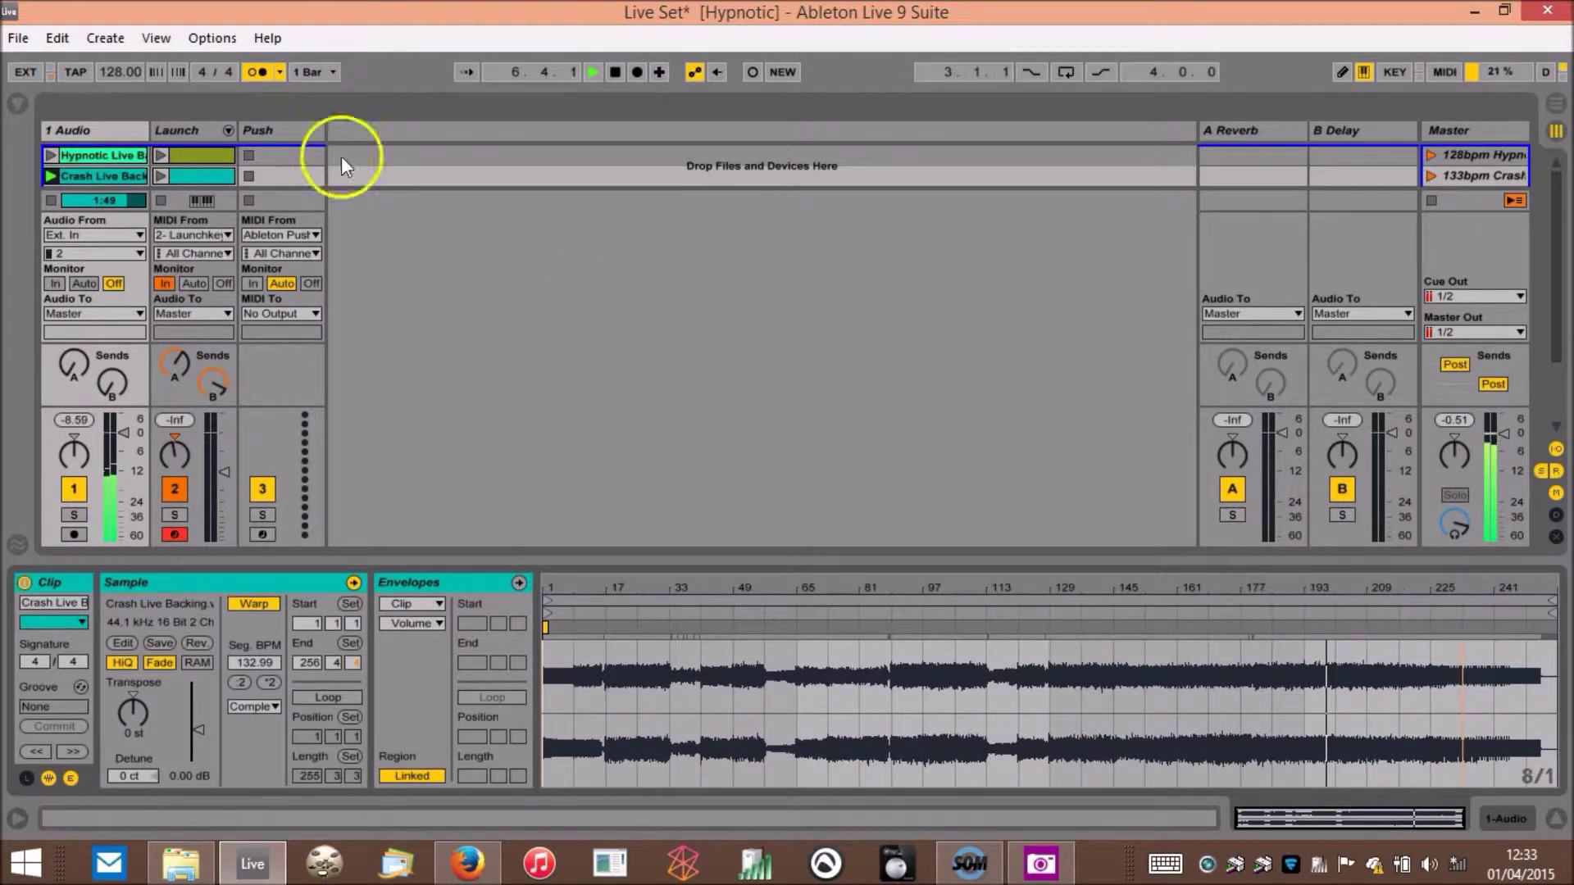
click(615, 72)
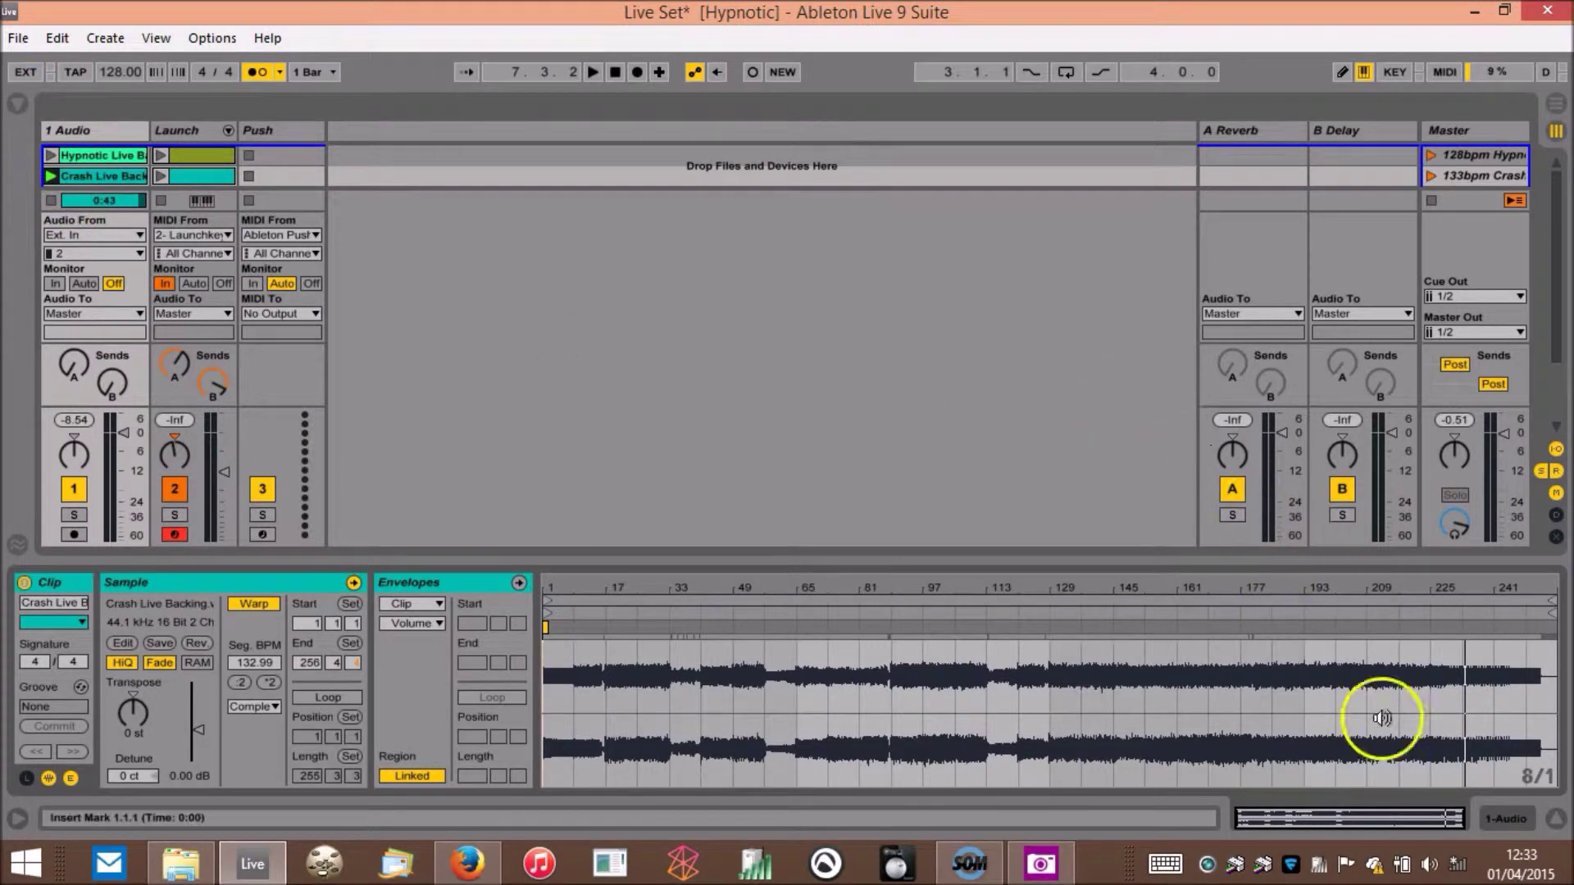
click(1555, 818)
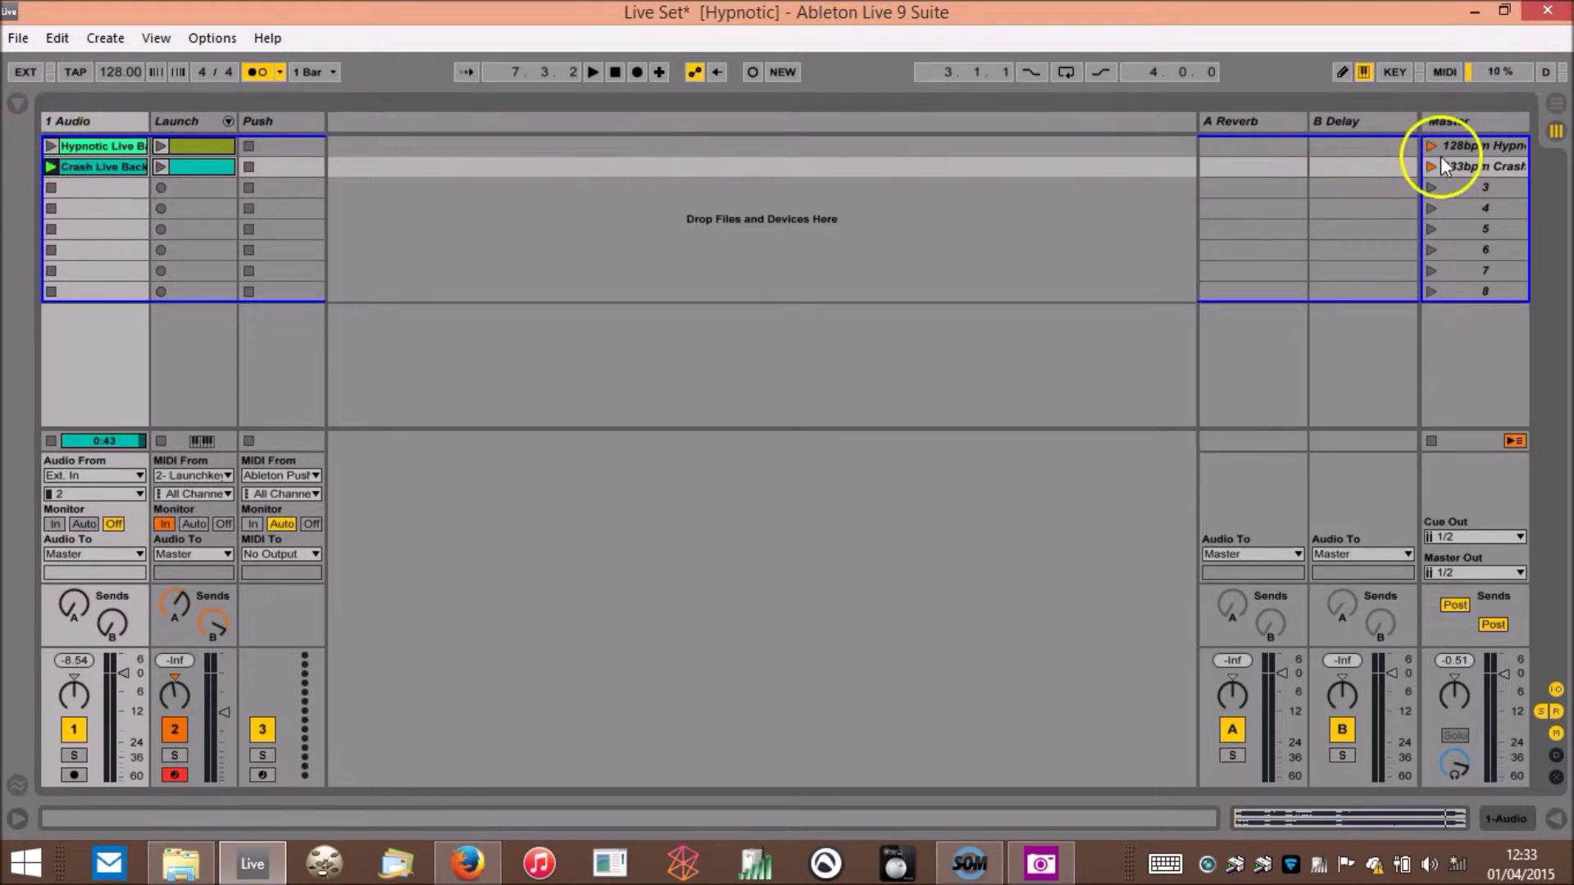
- Show the envelopes of the Launch track's second clip and select the Crash Piano rack as the envelope device
double_click(188, 165)
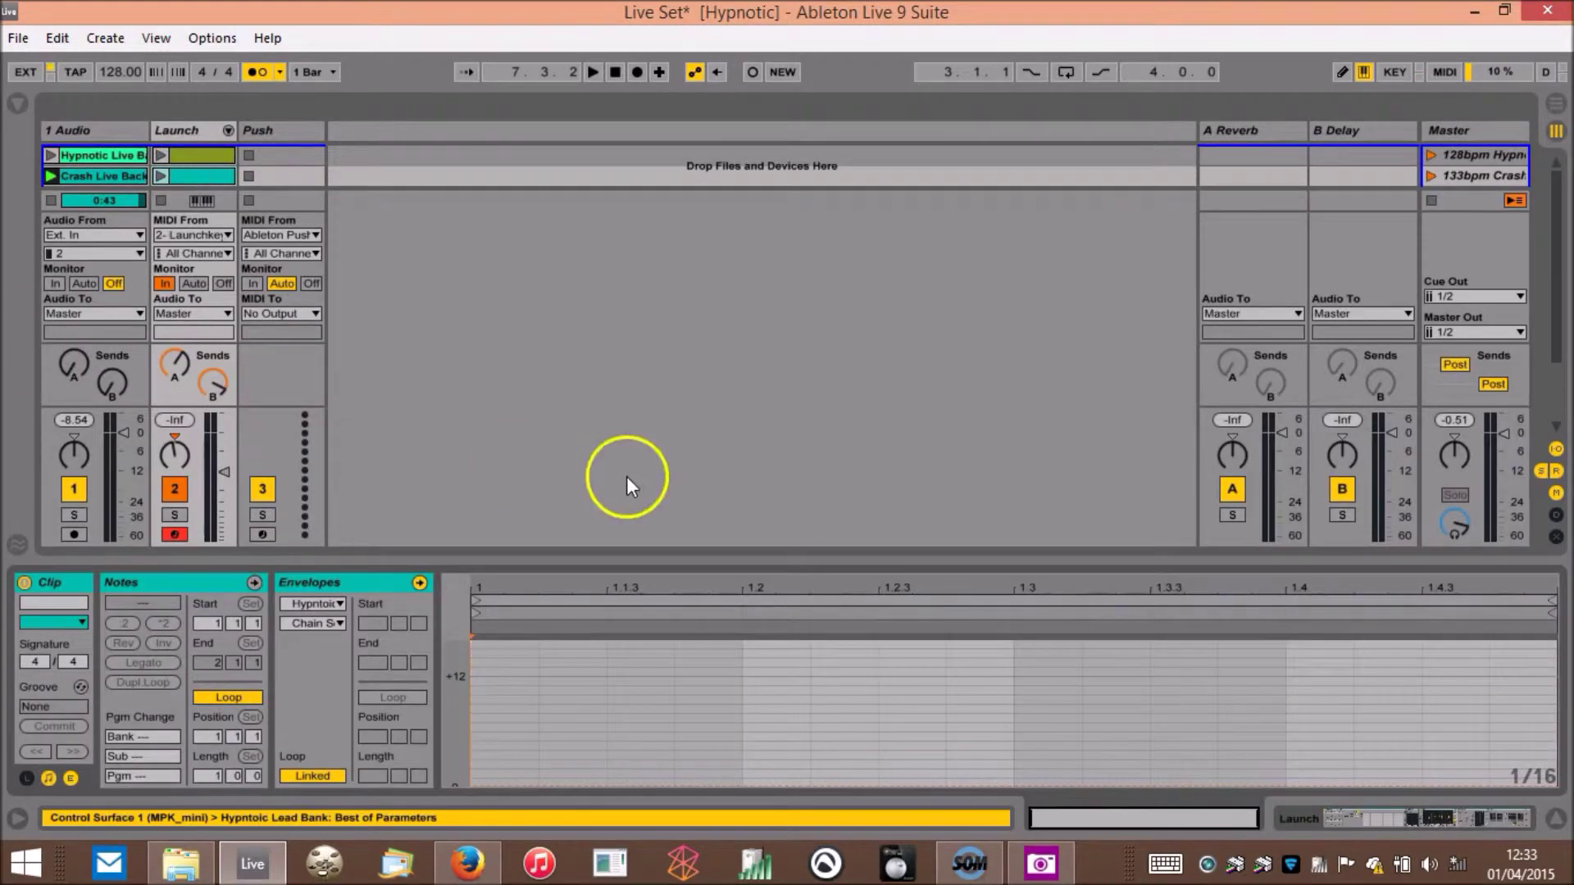
click(341, 603)
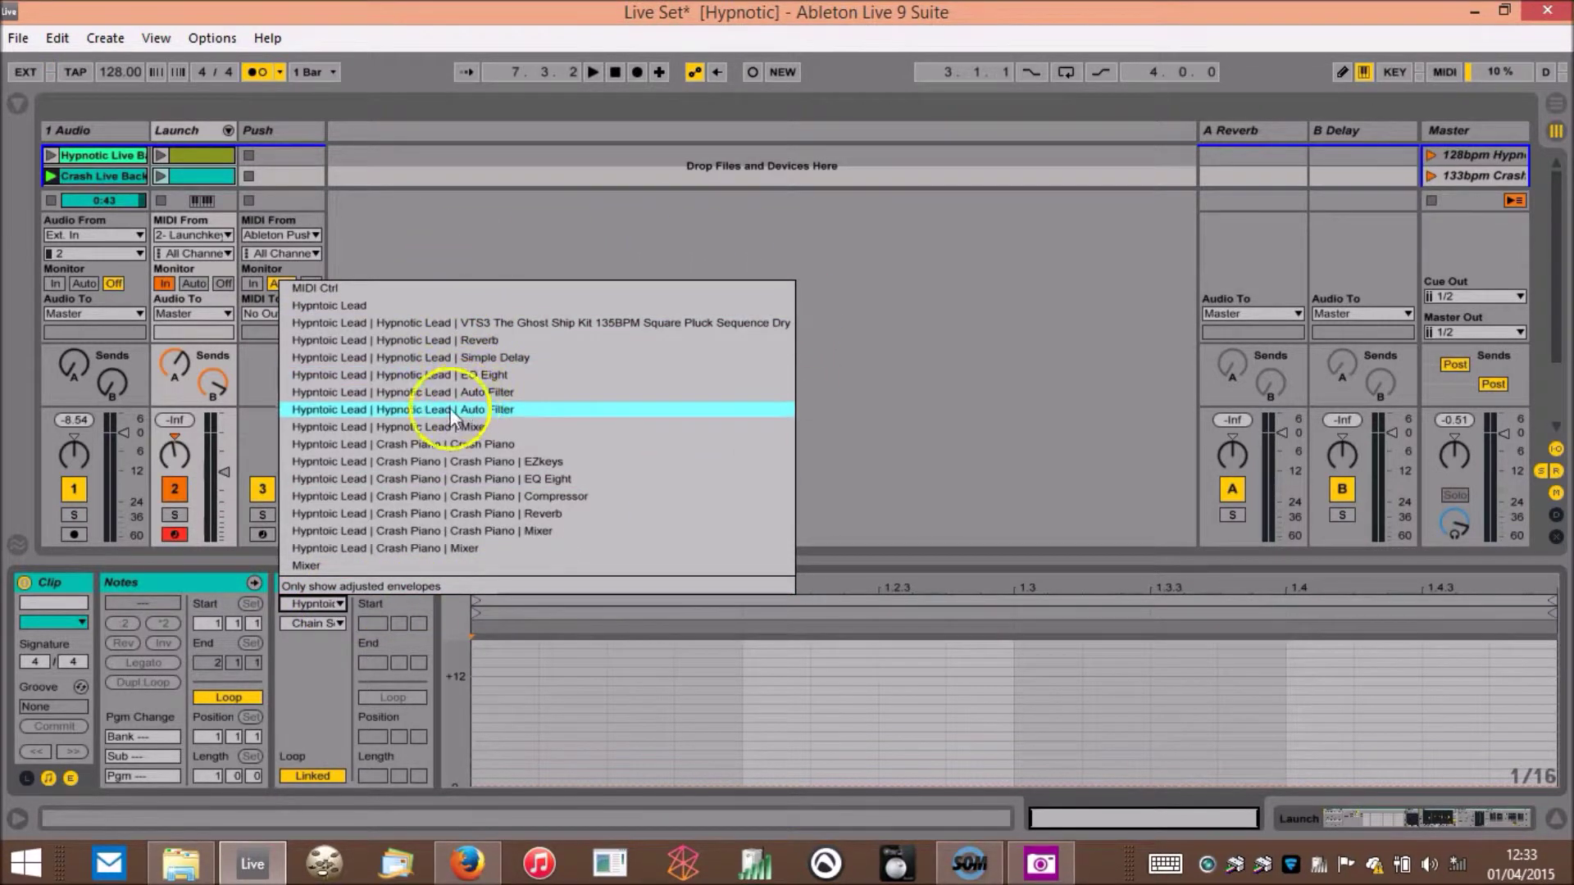
click(445, 446)
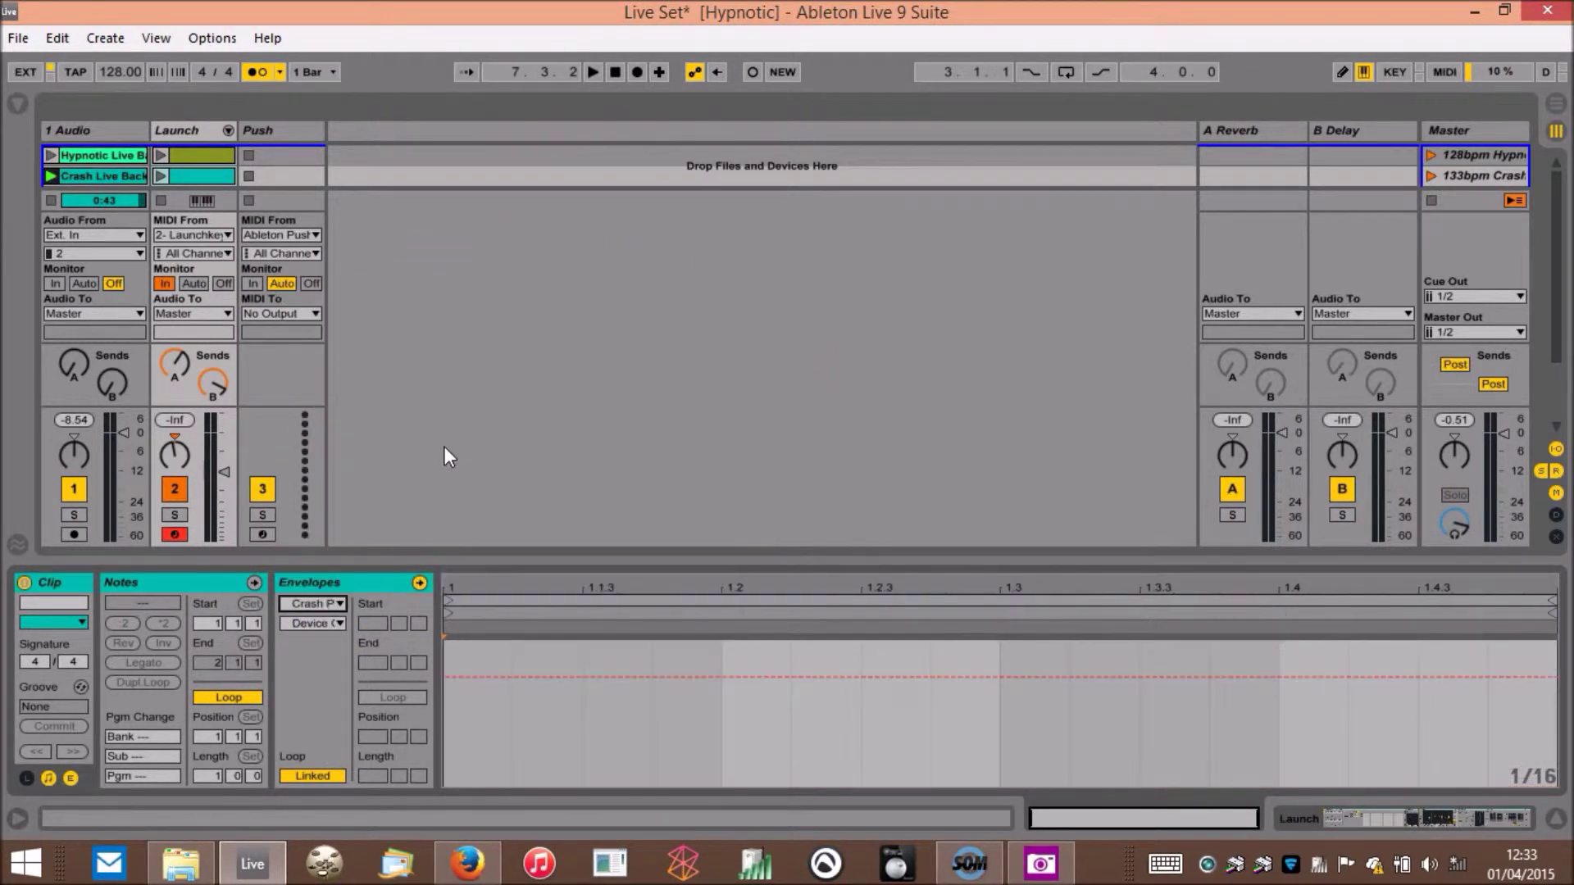
- Rename the Launch track's outer instrument rack Instruments and return to the clip's envelopes
click(198, 474)
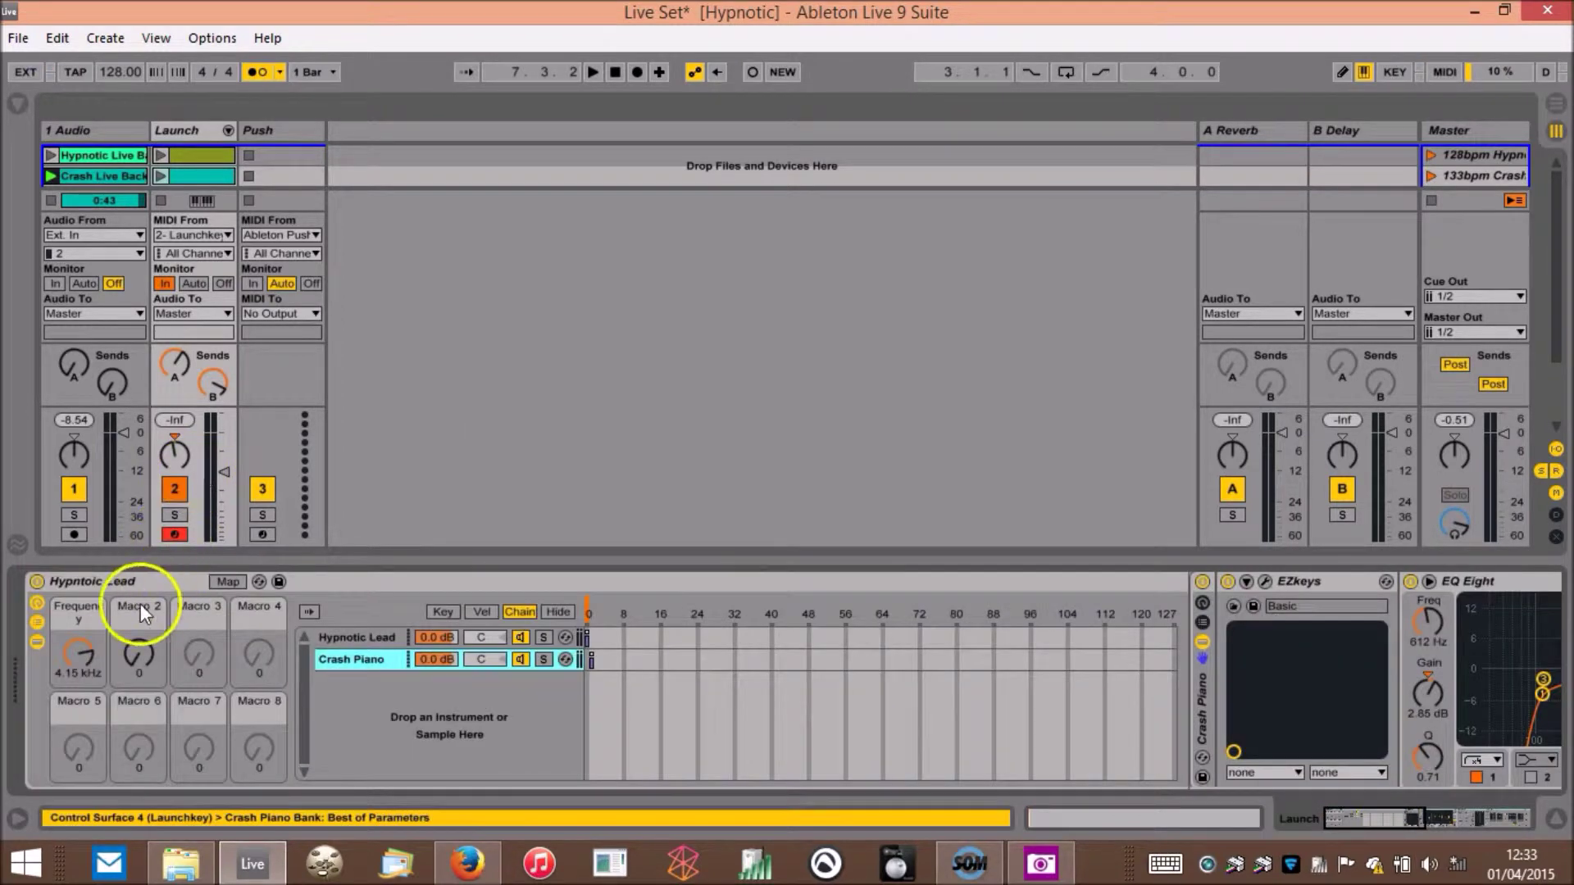
click(90, 584)
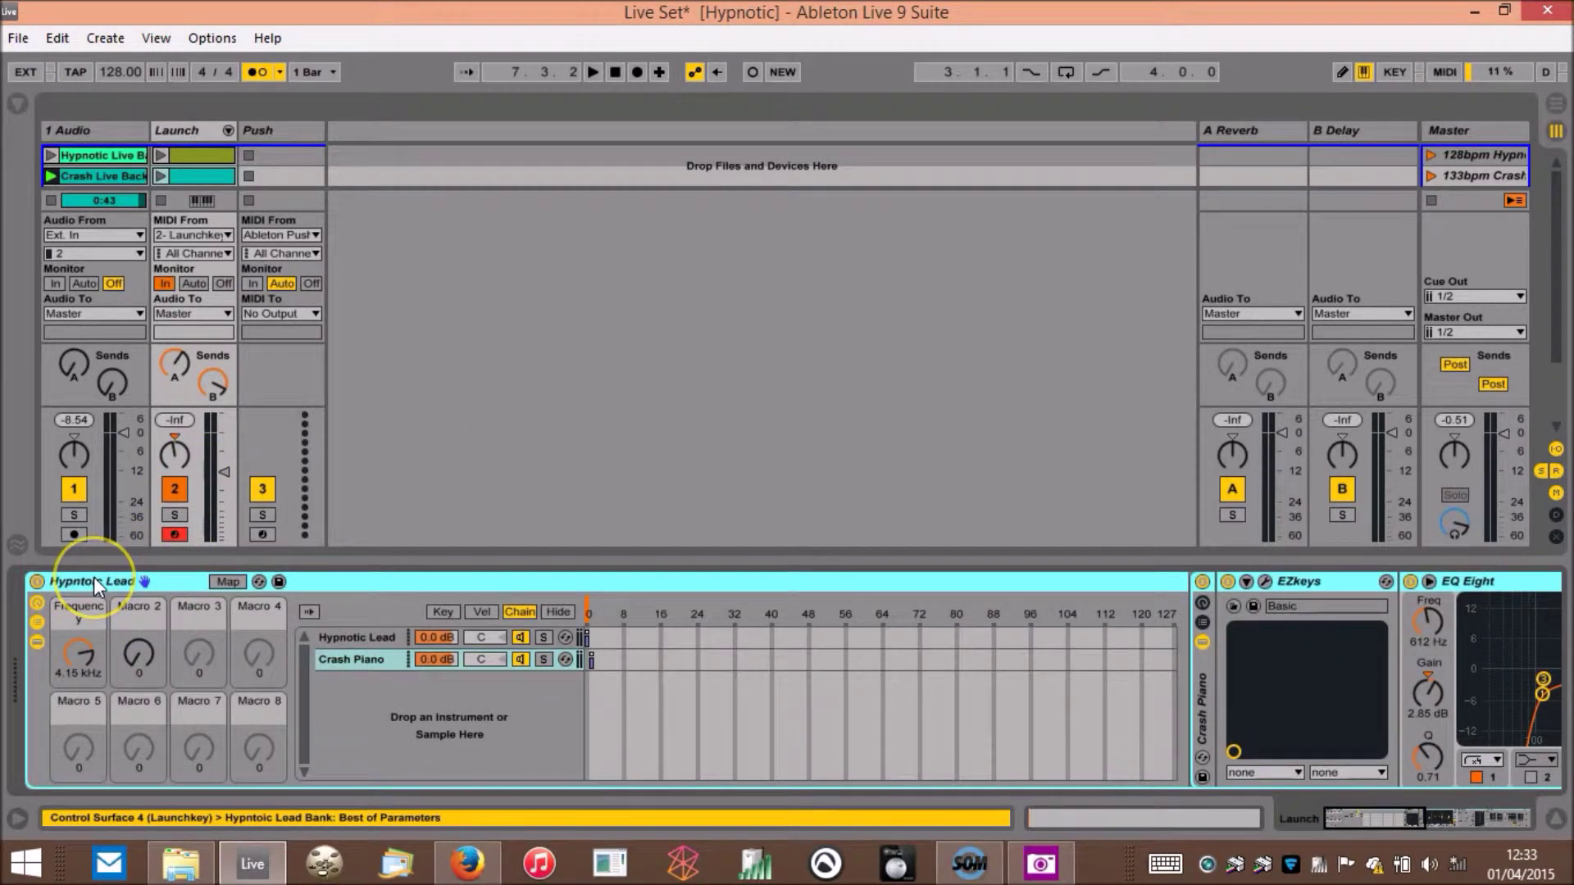
key(ctrl+r)
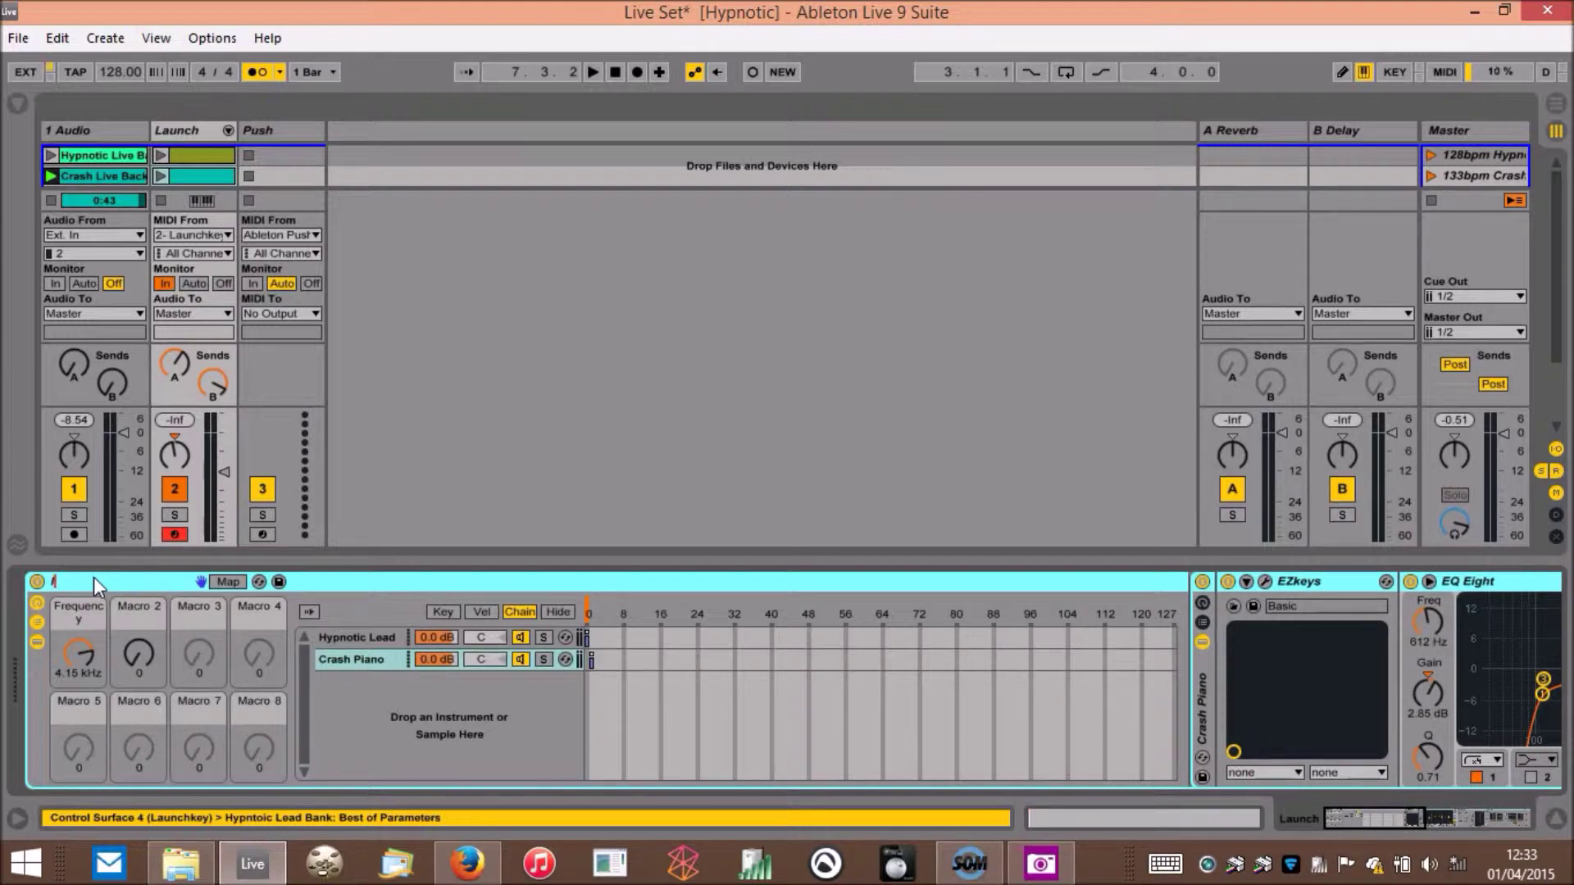
text(Instruments)
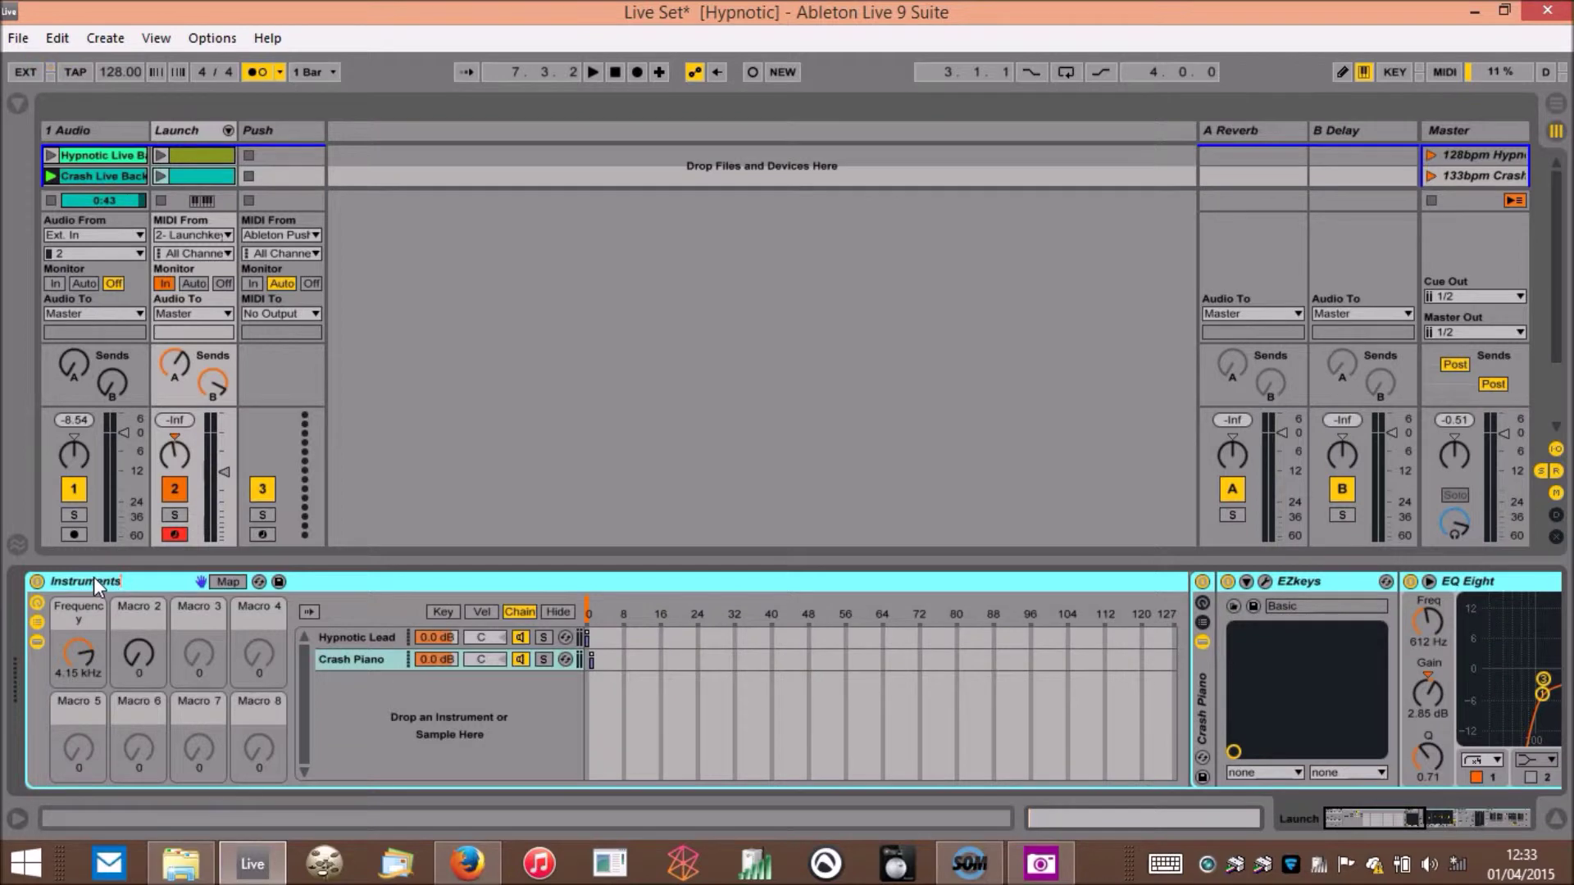
key(Return)
key(shift+Tab)
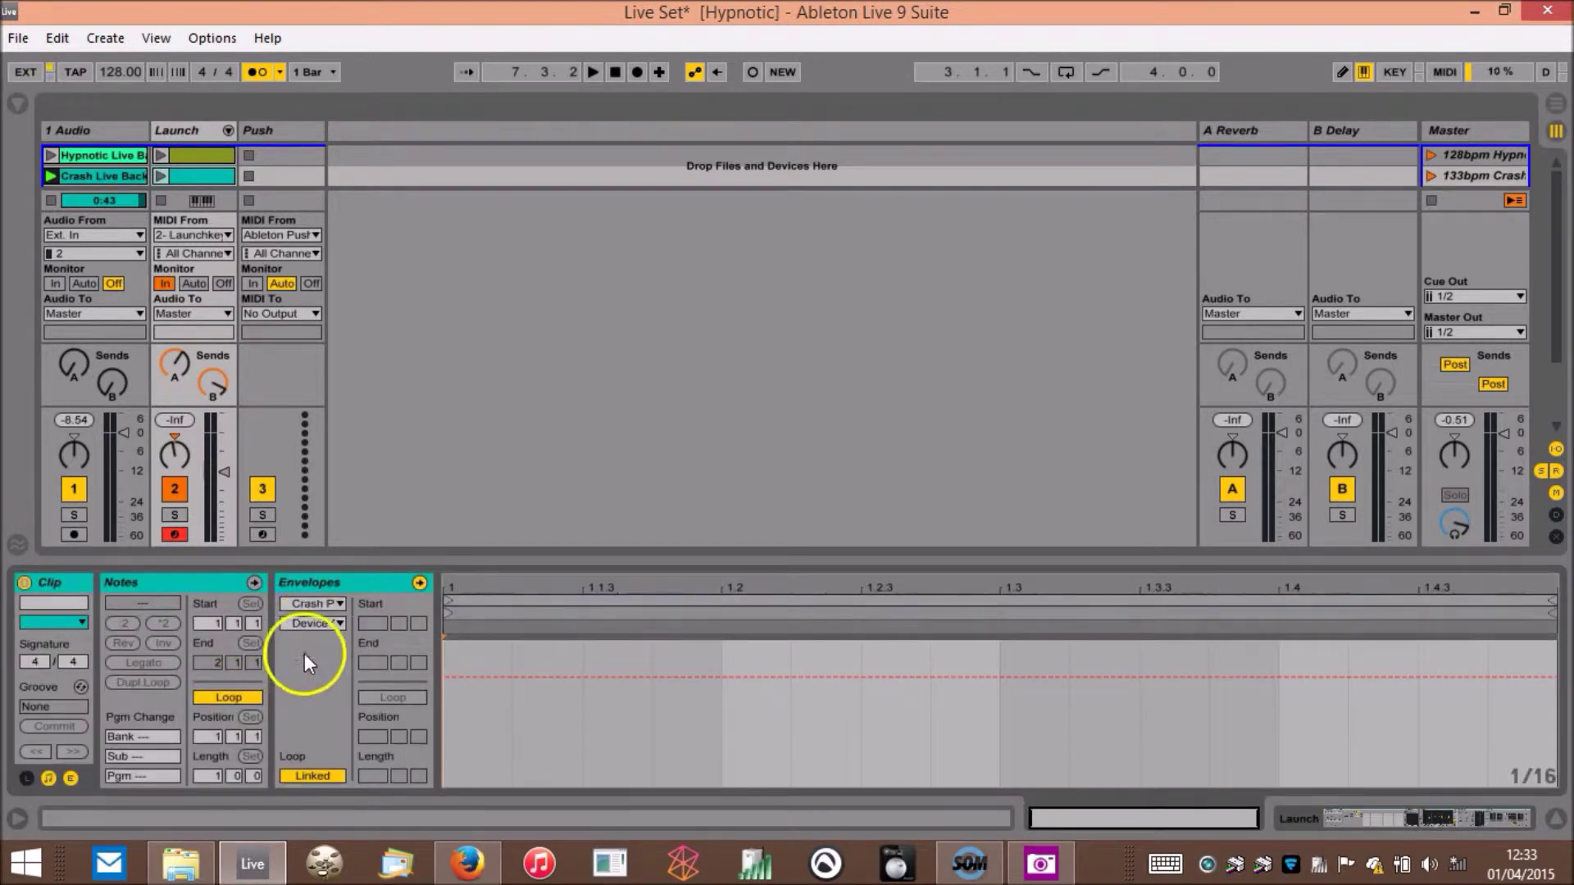
- Select the Crash Piano rack's Chain Selector envelope in the Launch track's second clip and raise its line to 1
click(340, 604)
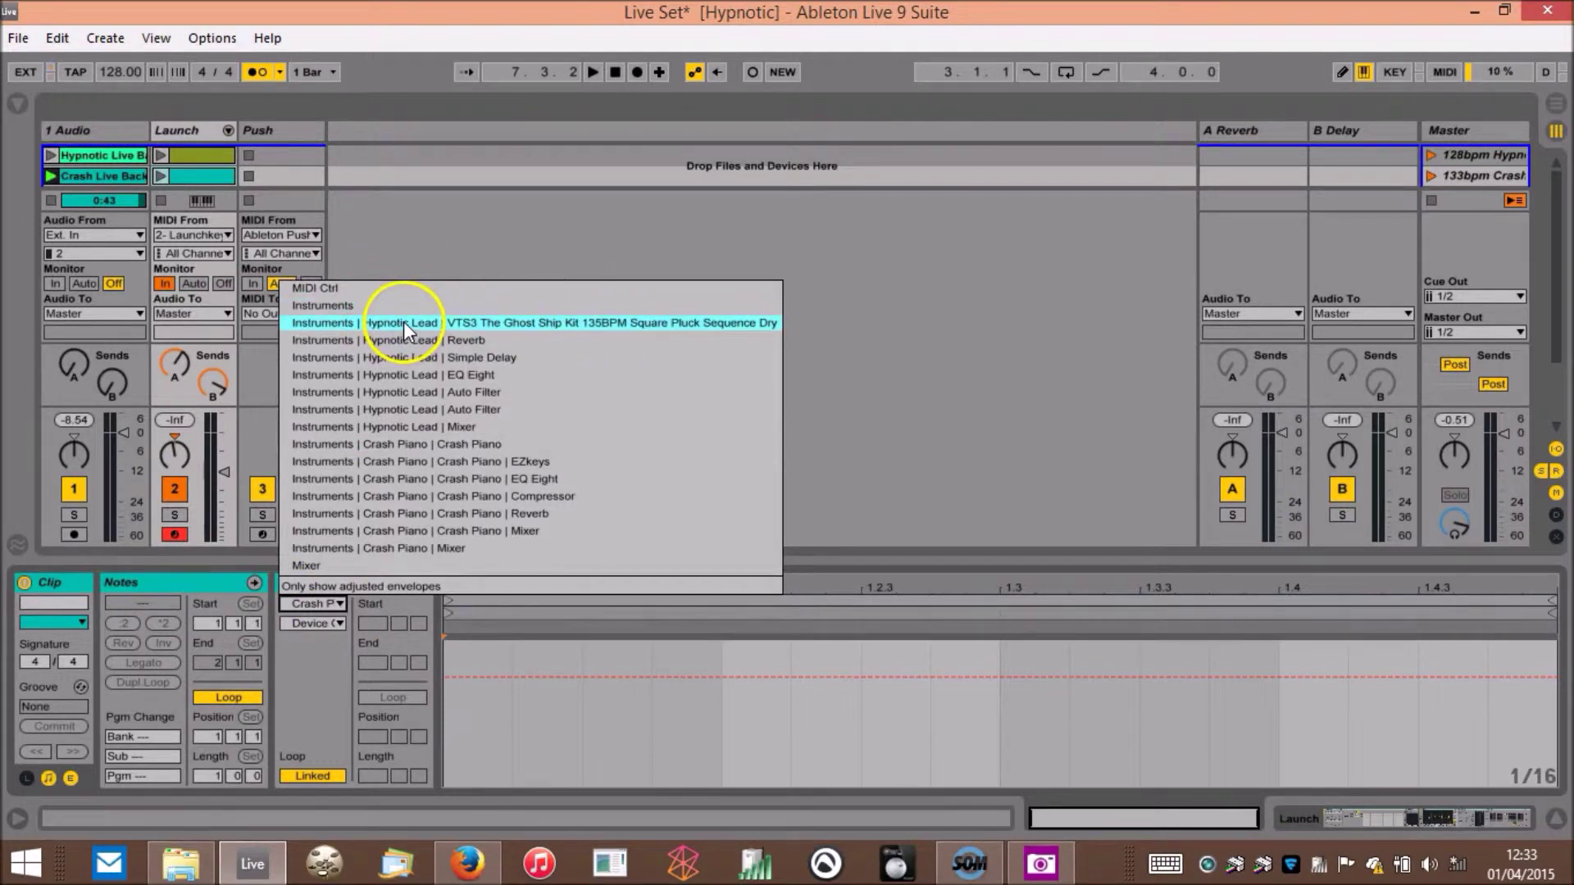
click(391, 446)
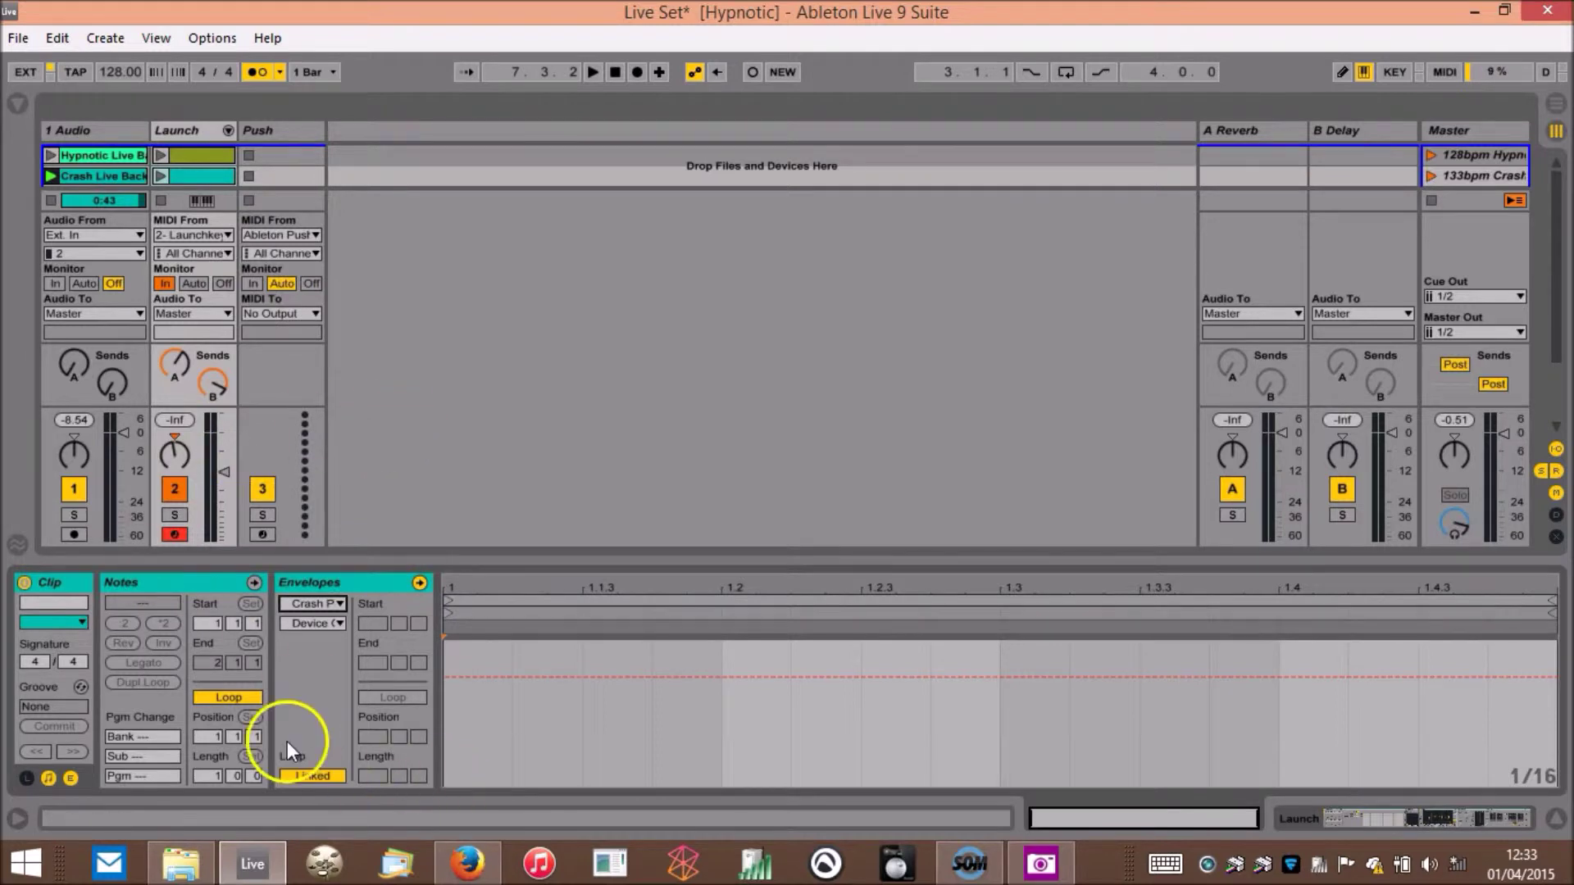
click(336, 625)
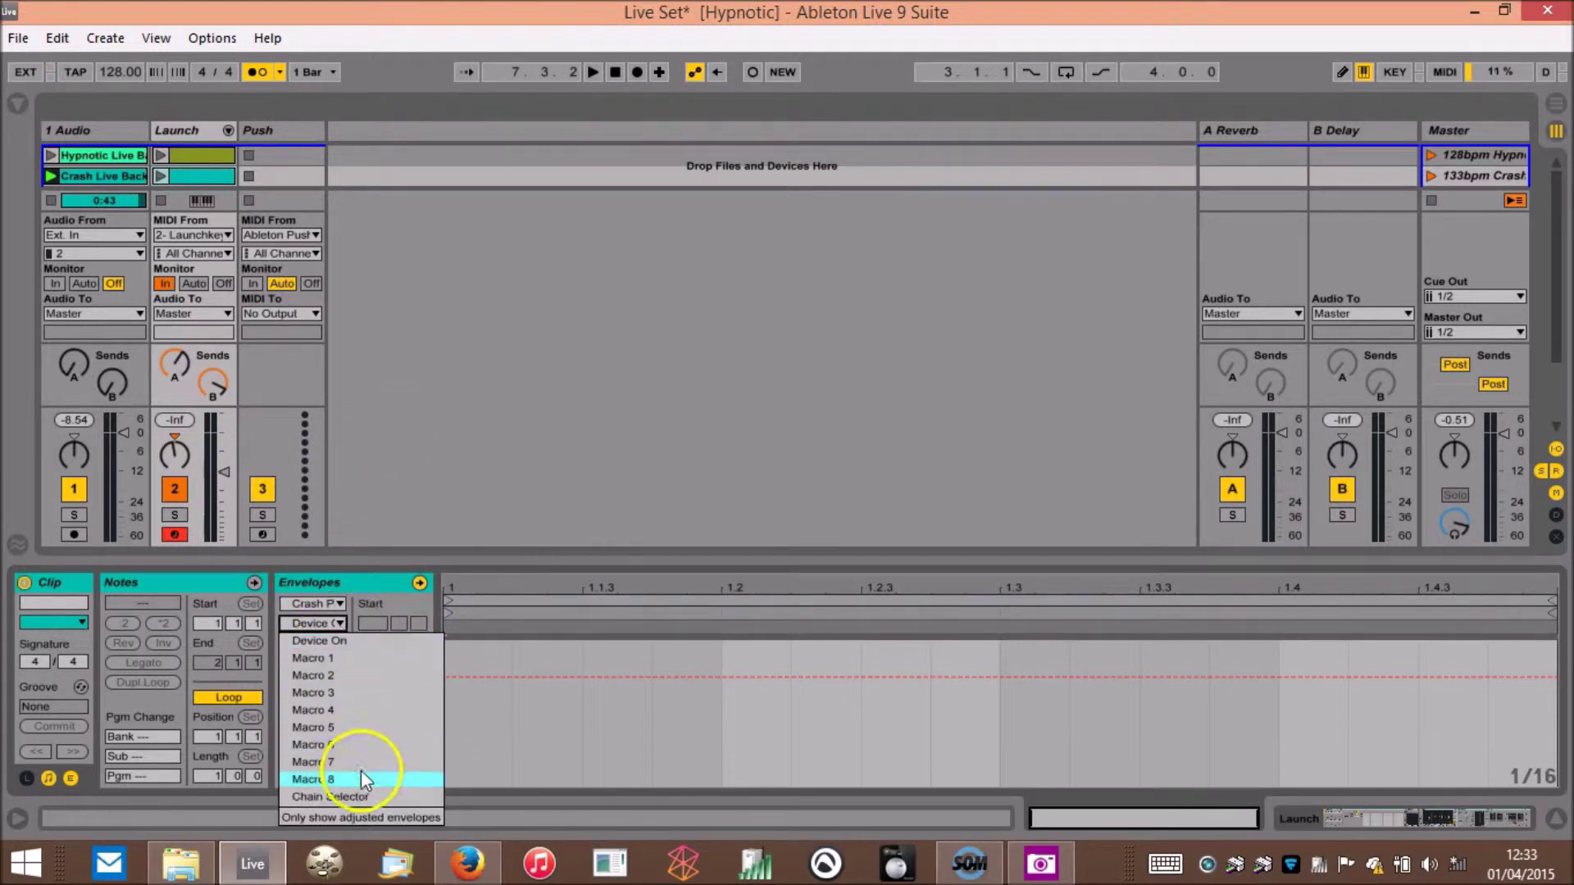
click(361, 795)
click(477, 769)
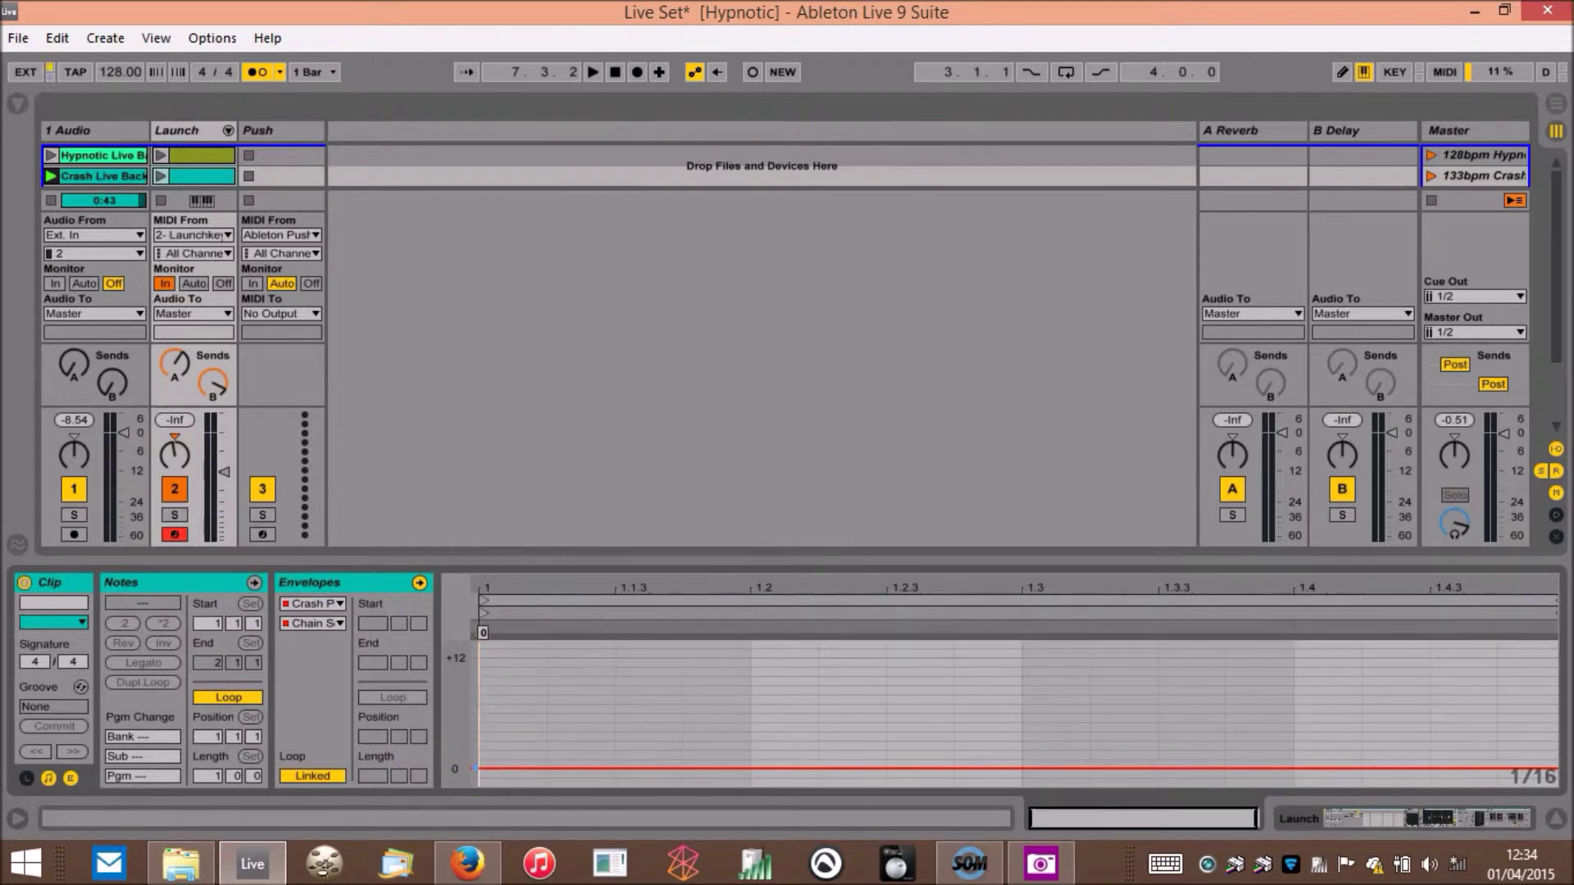
drag(477, 768, 477, 759)
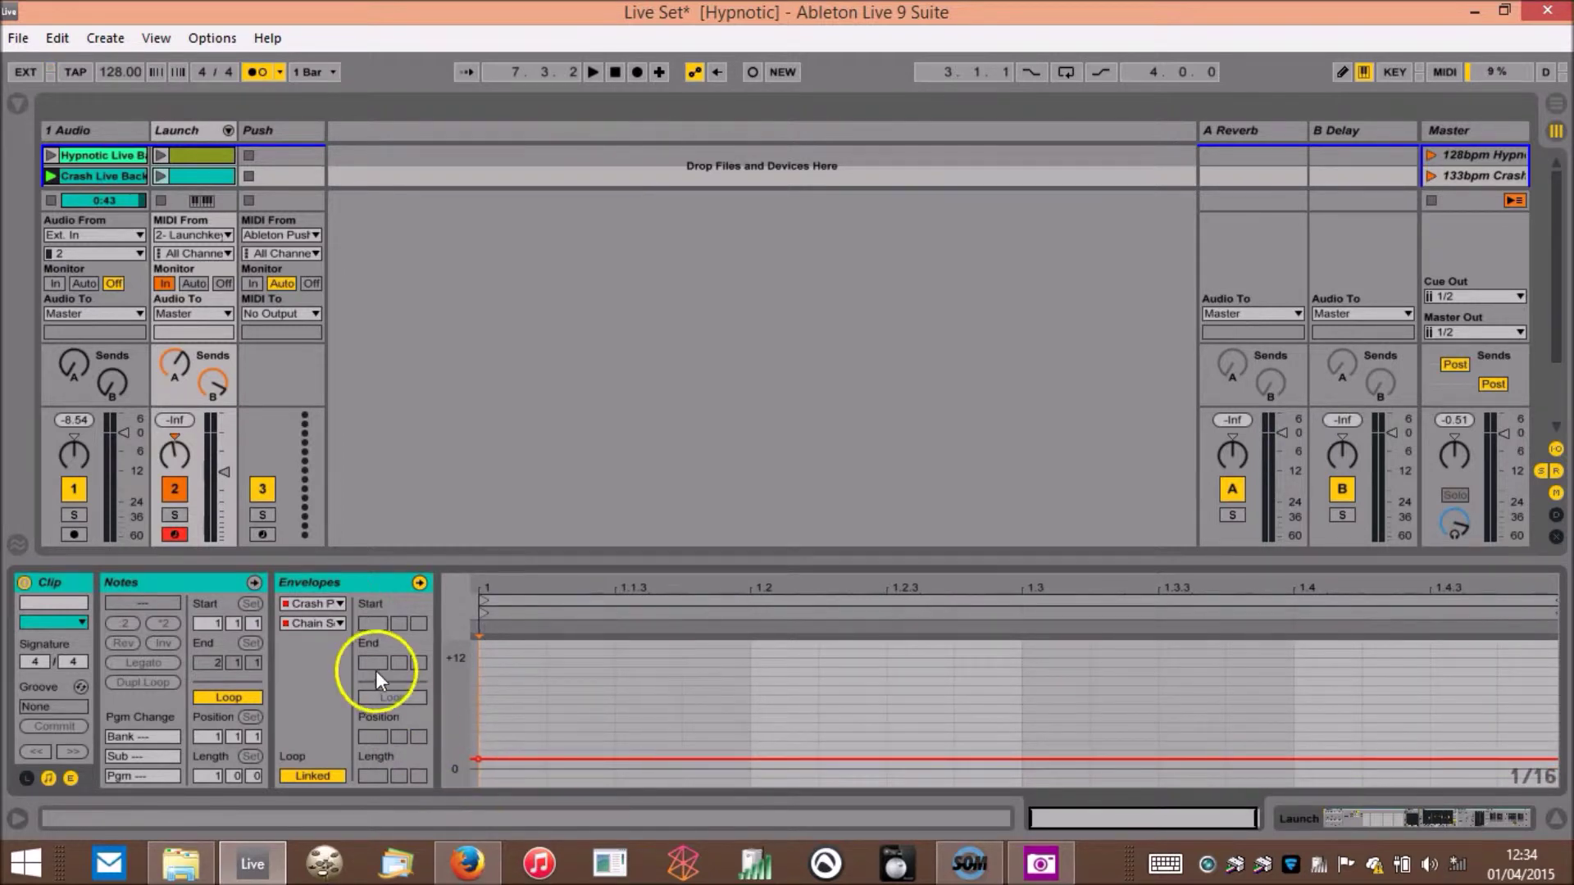
- Launch the 133bpm Crash scene to try it out, and stop all its clips
click(203, 179)
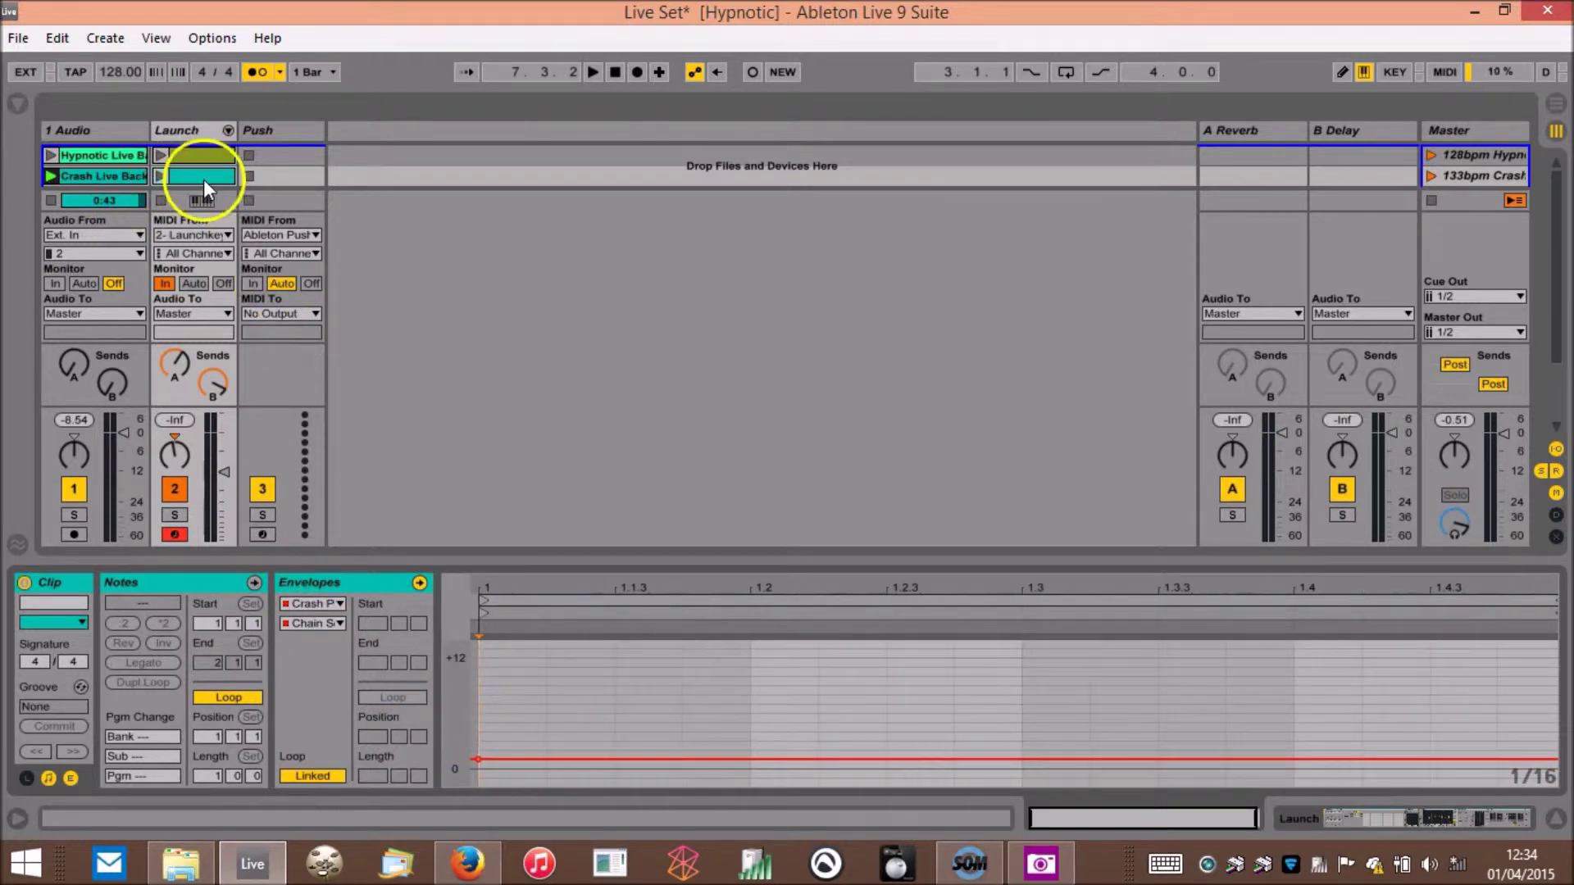
click(1431, 174)
click(1432, 200)
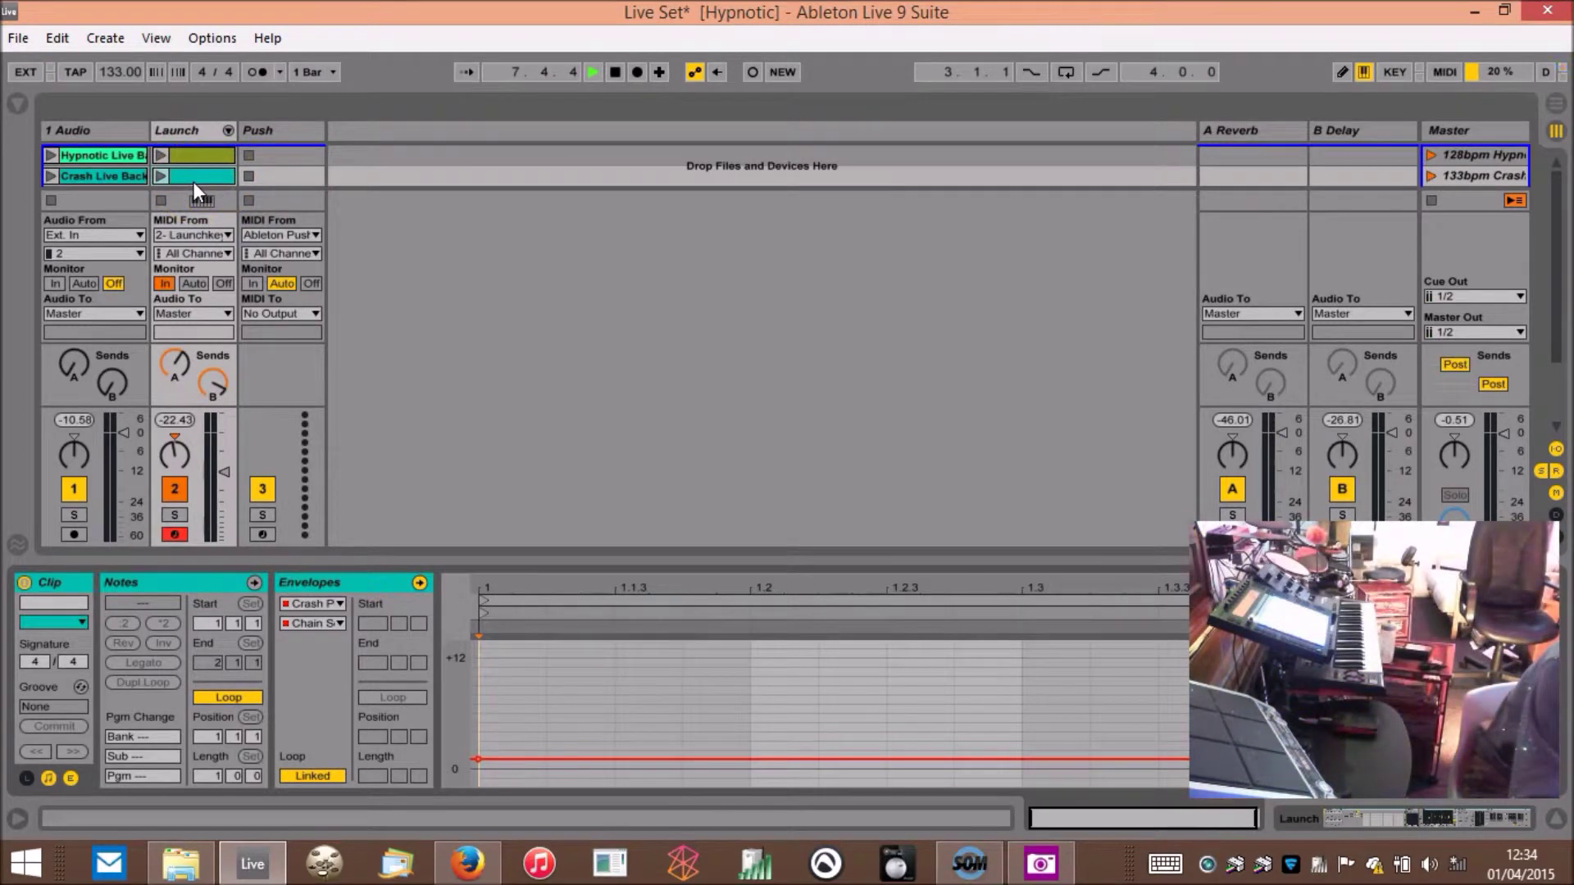
- Inspect the Crash Piano chain in the Instruments rack, and launch and stop the Launch track's second clip to test the chain switch
key(shift+Tab)
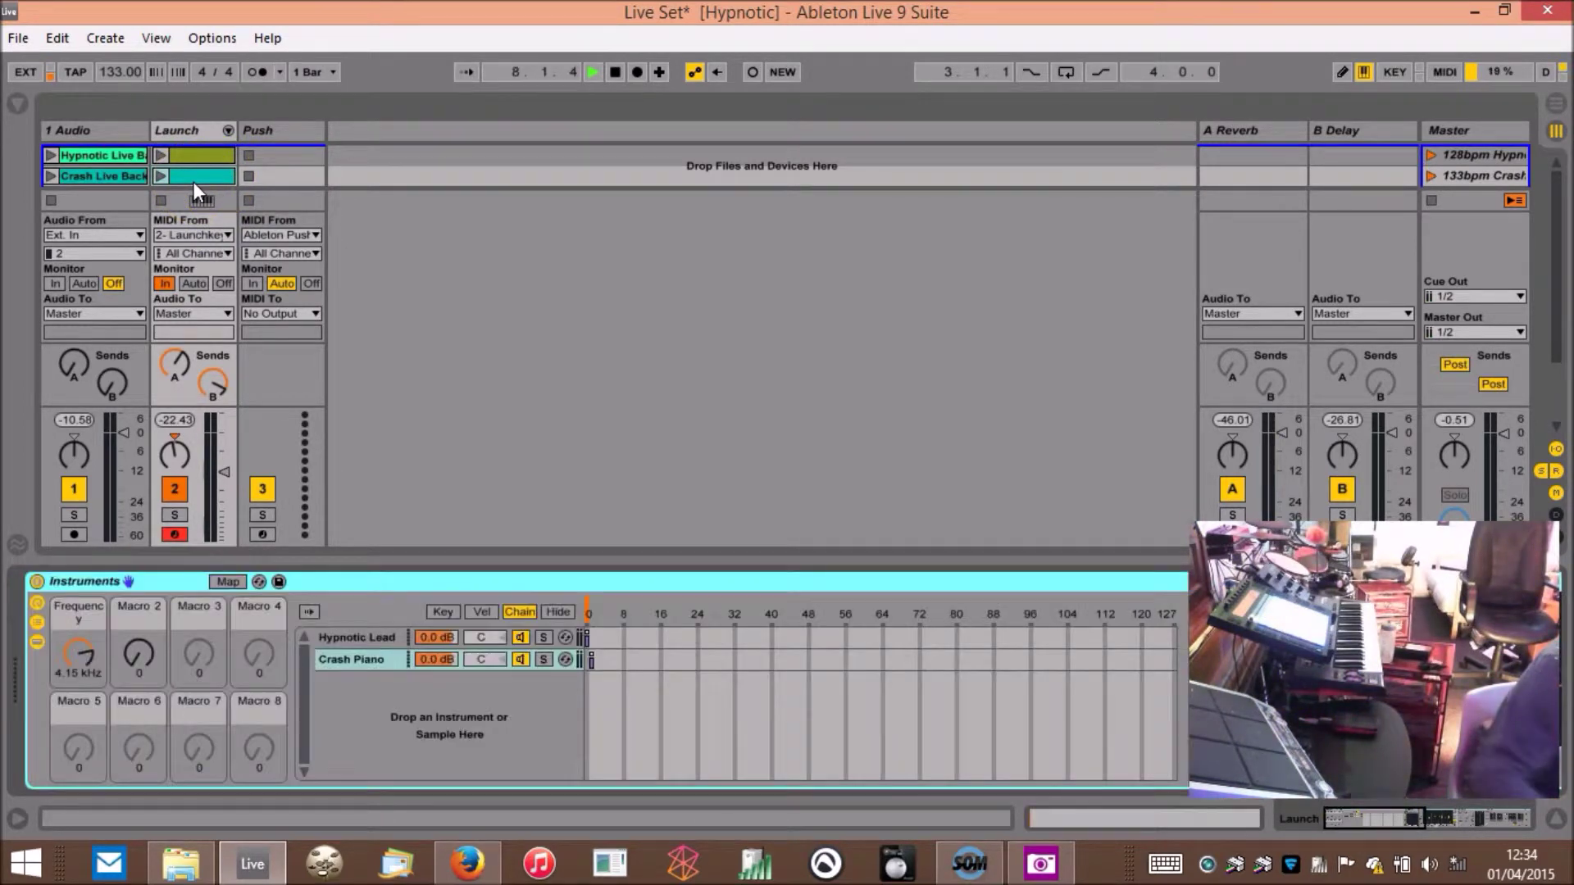
click(552, 664)
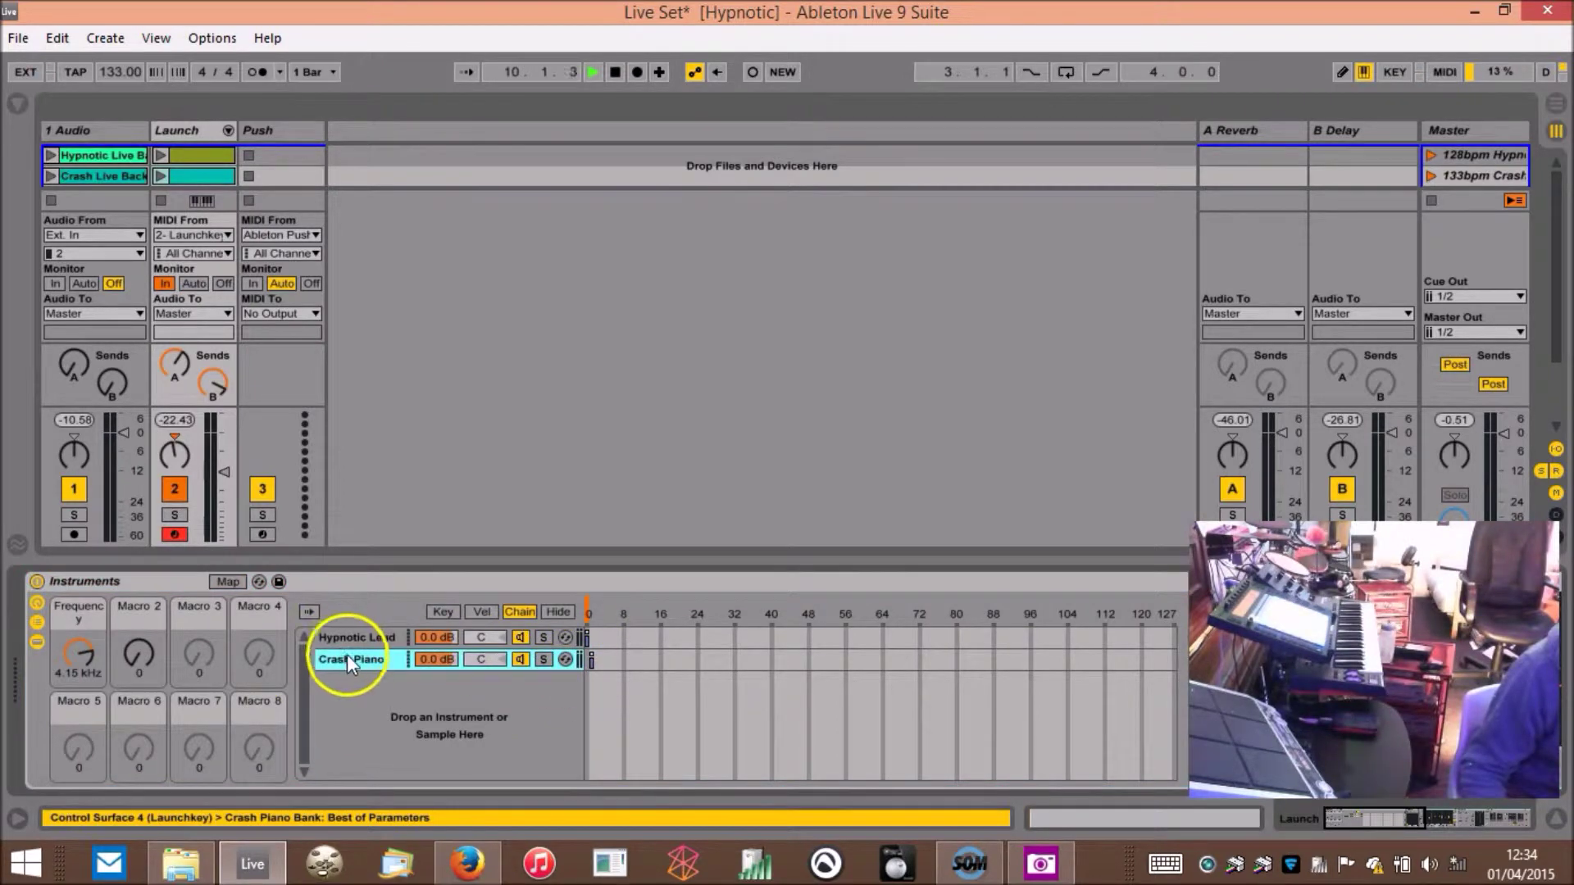
key(shift+Tab)
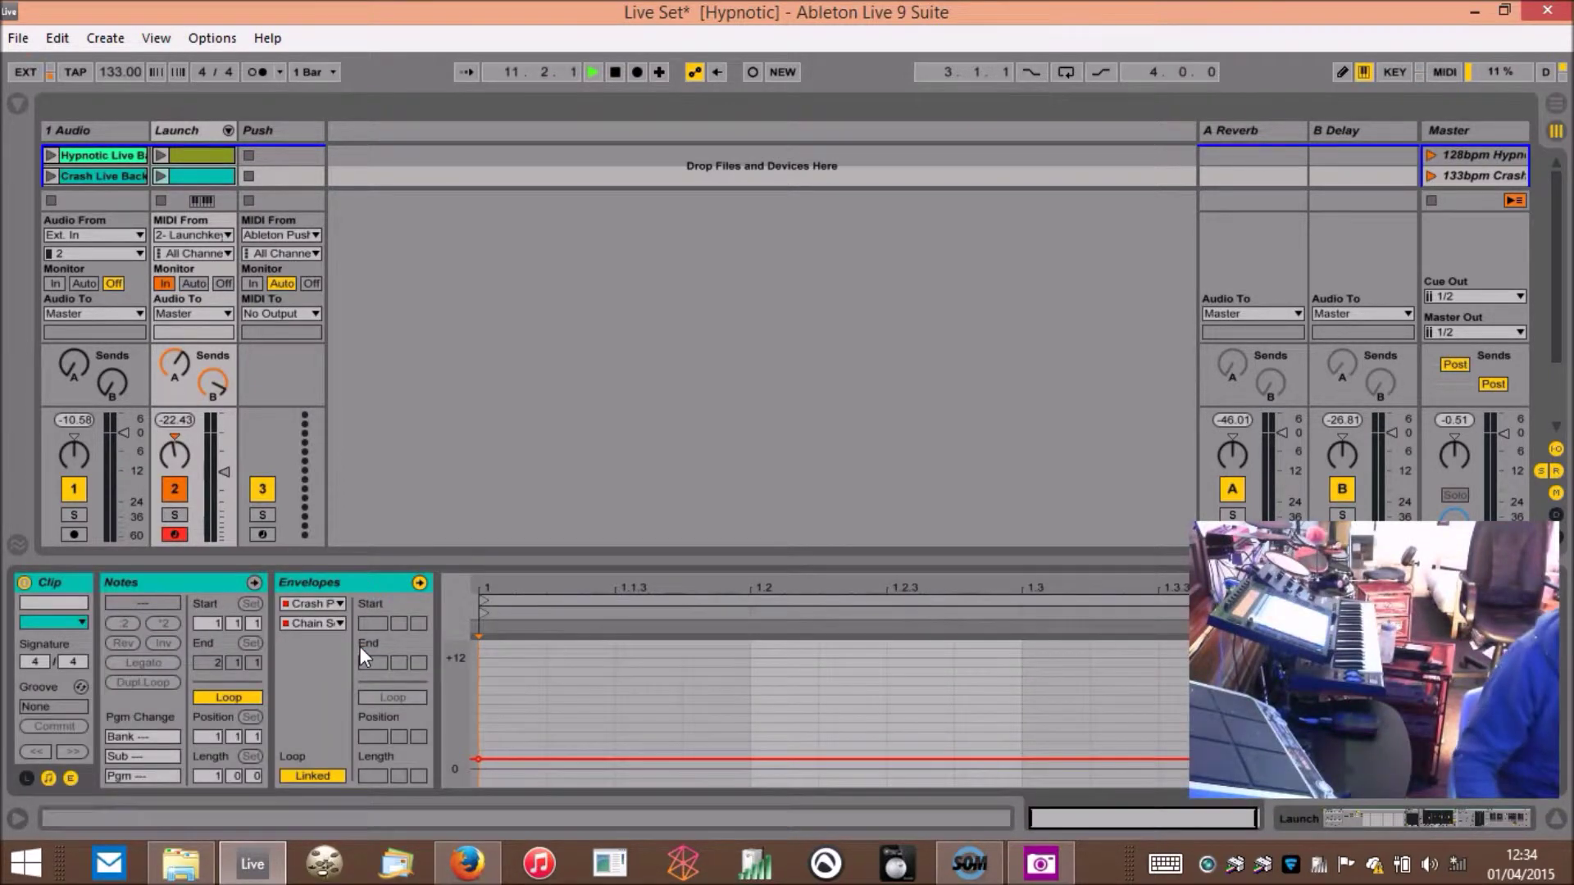
click(161, 176)
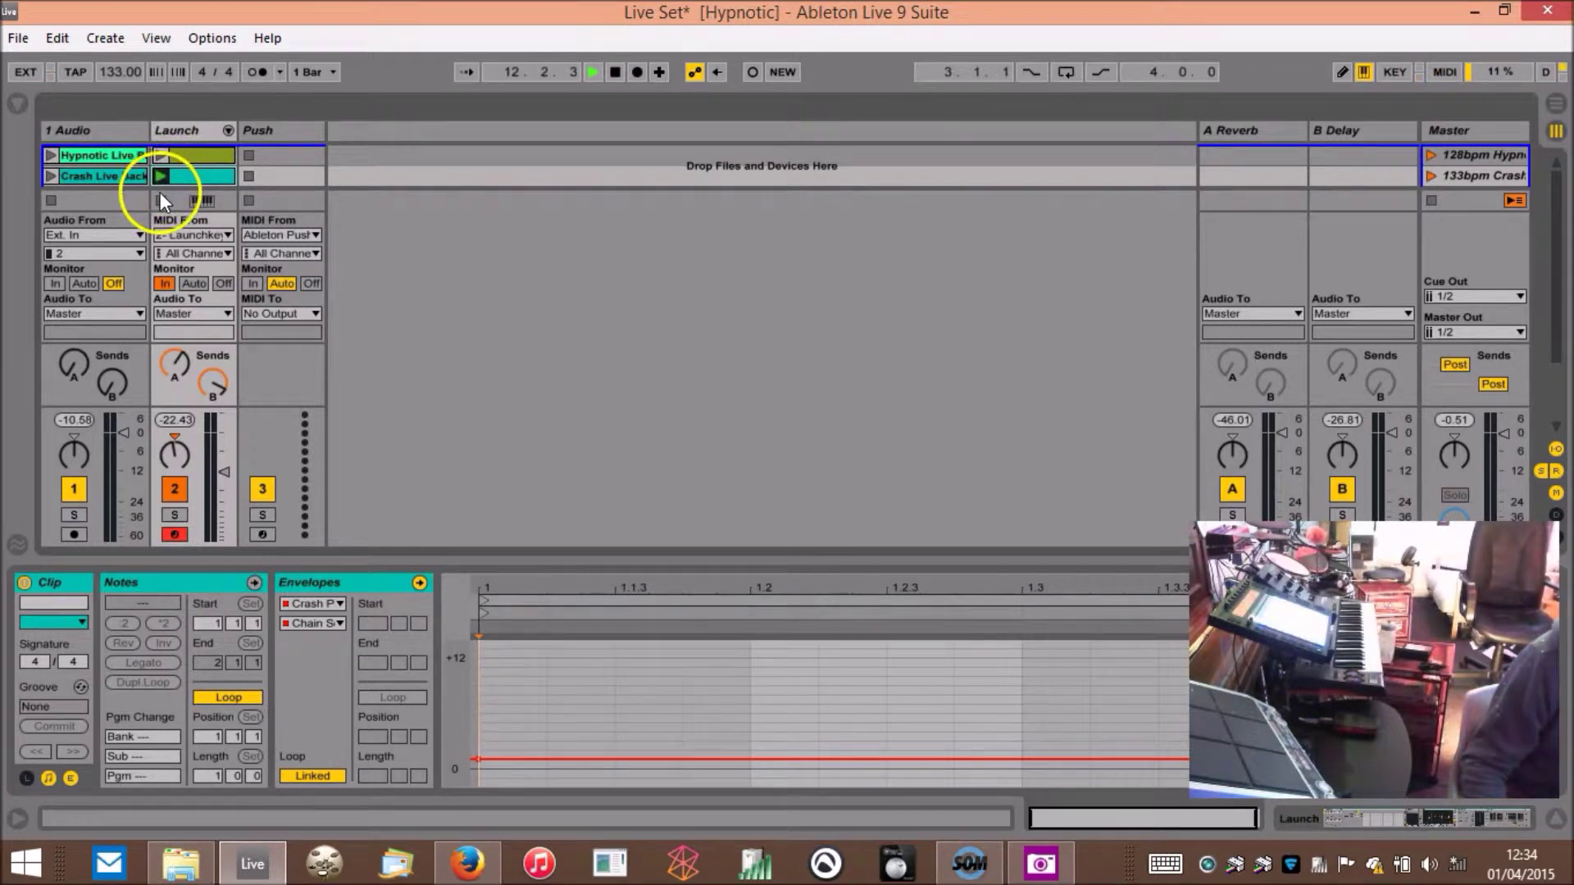
click(161, 196)
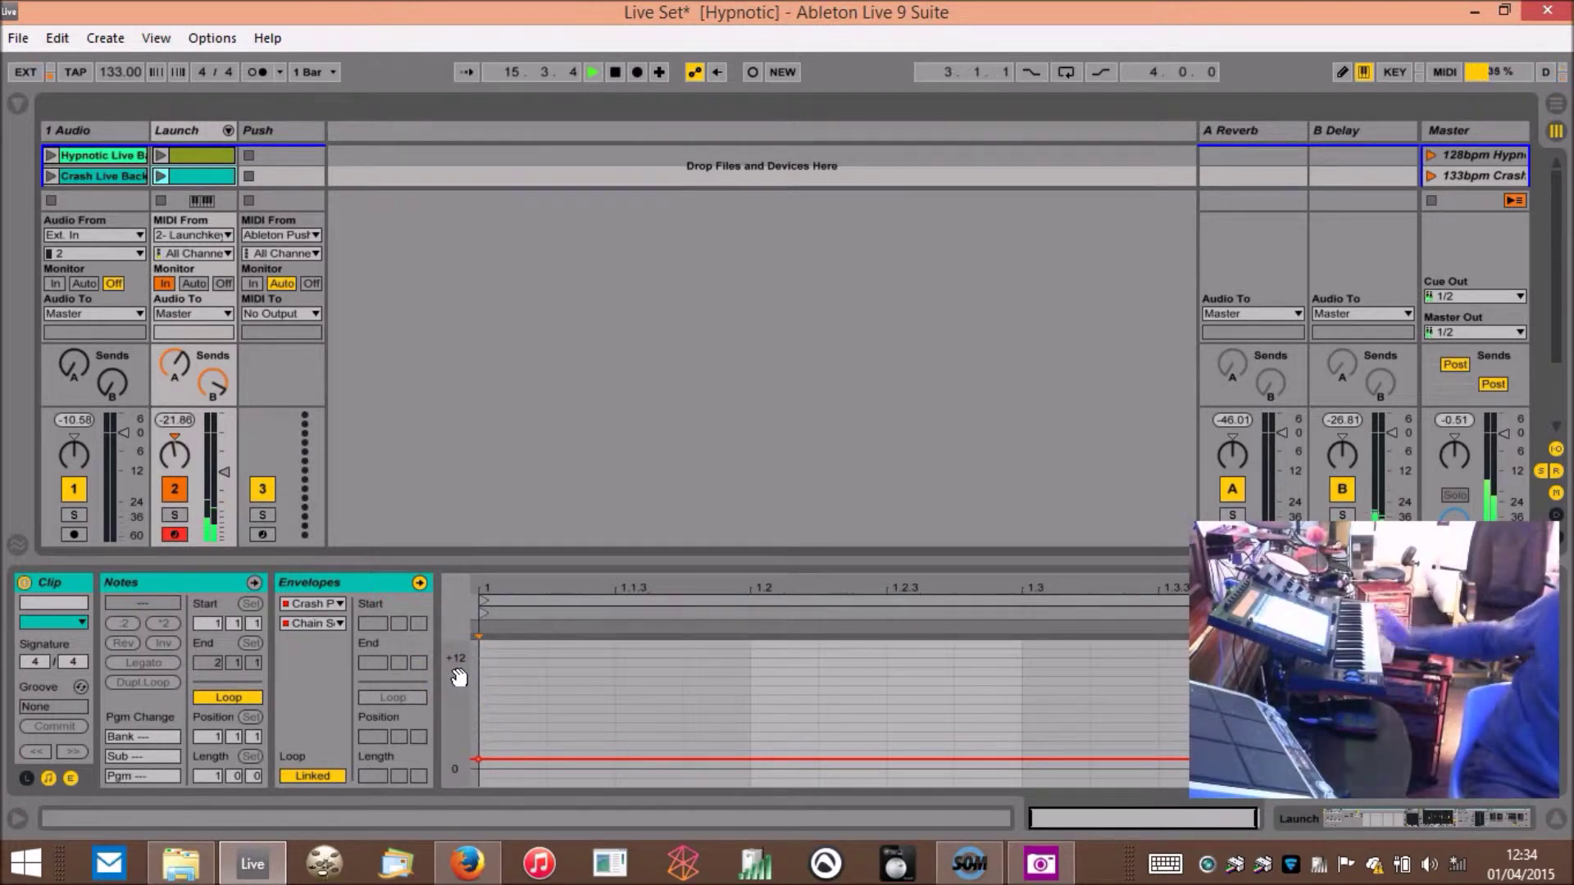
click(339, 603)
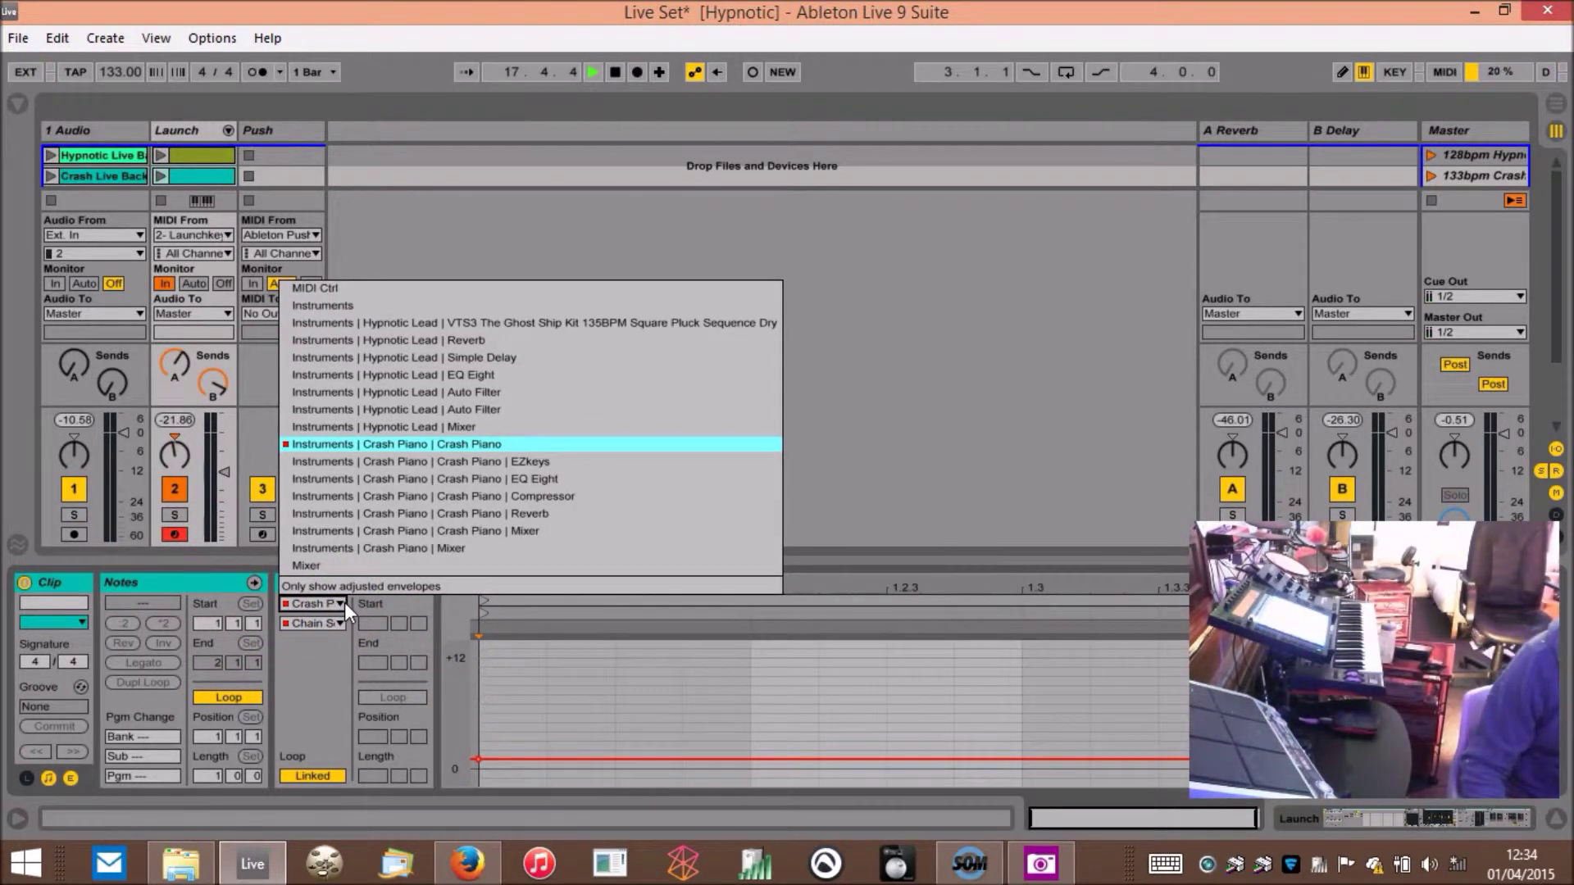
click(491, 439)
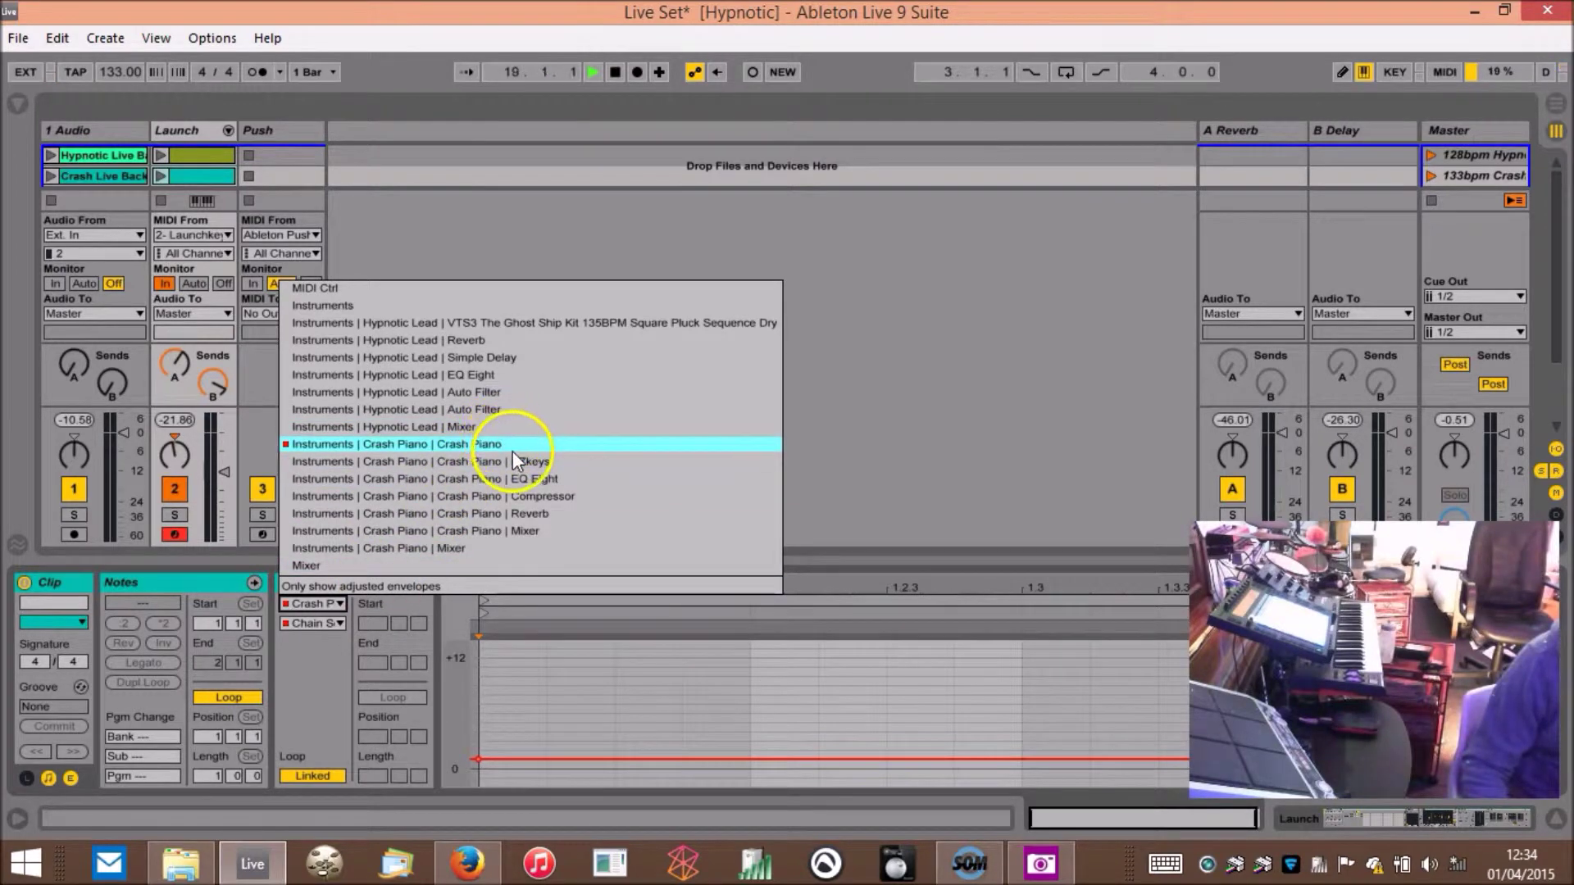
click(514, 461)
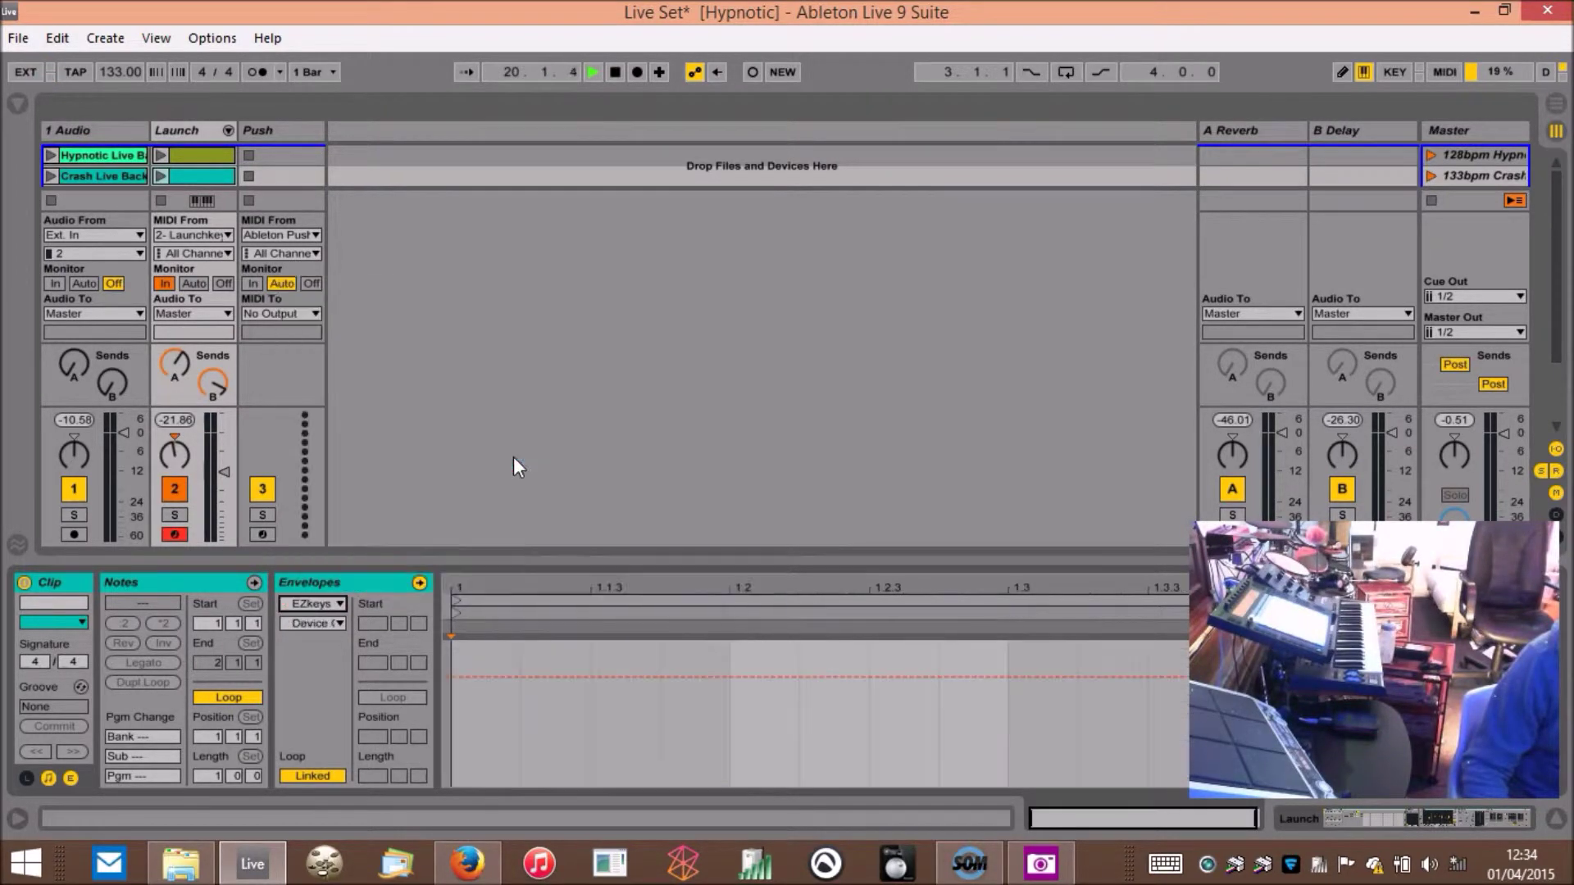
click(160, 177)
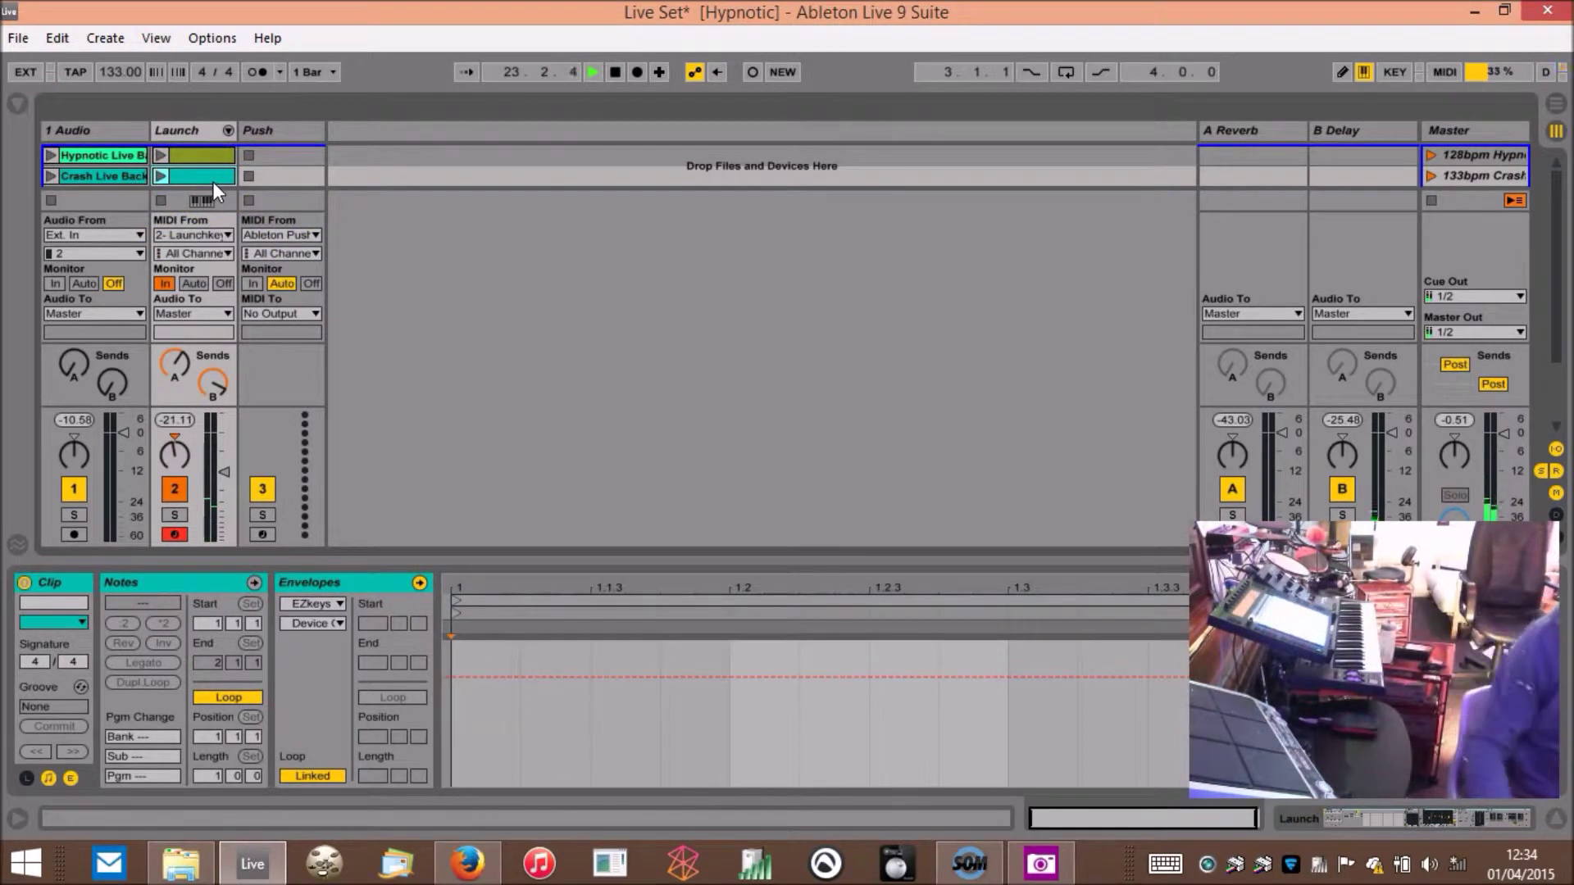
click(338, 602)
click(337, 602)
click(336, 622)
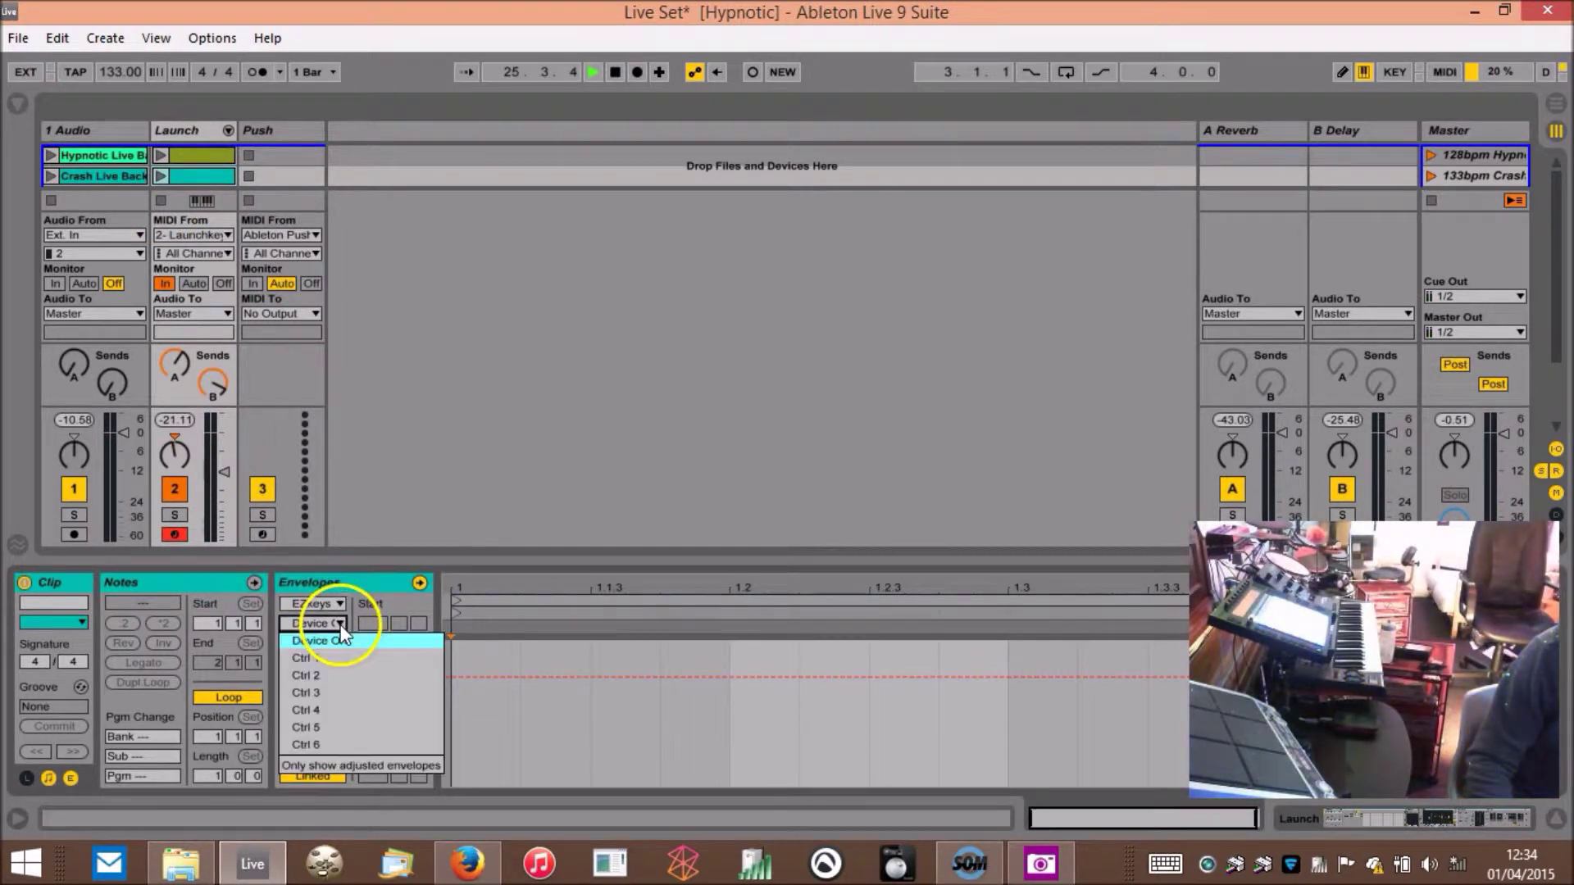
click(336, 603)
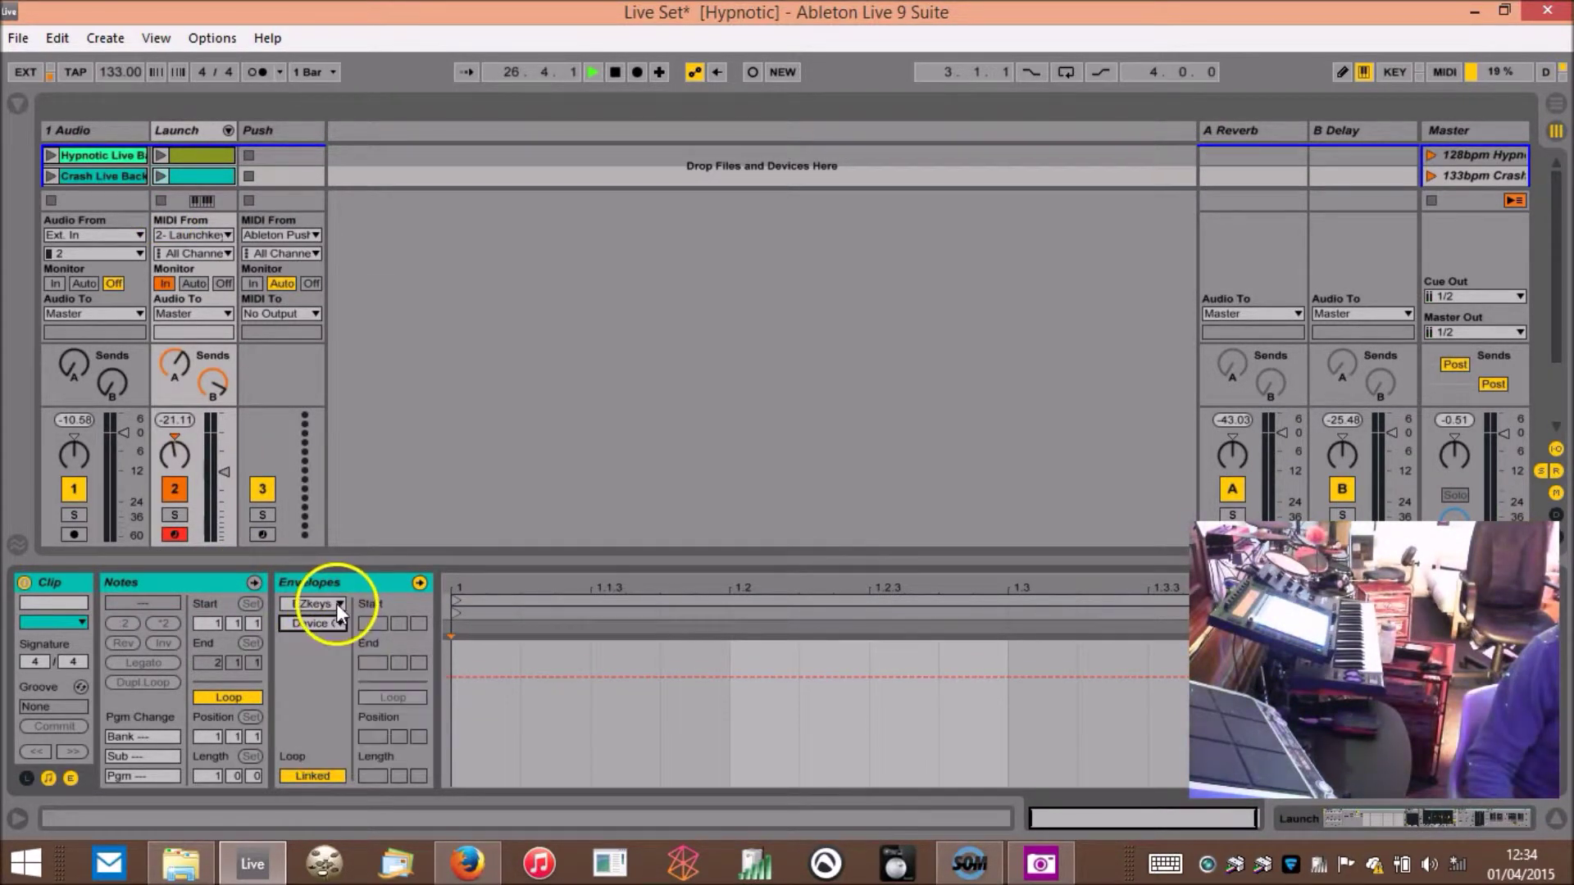
click(338, 605)
click(369, 445)
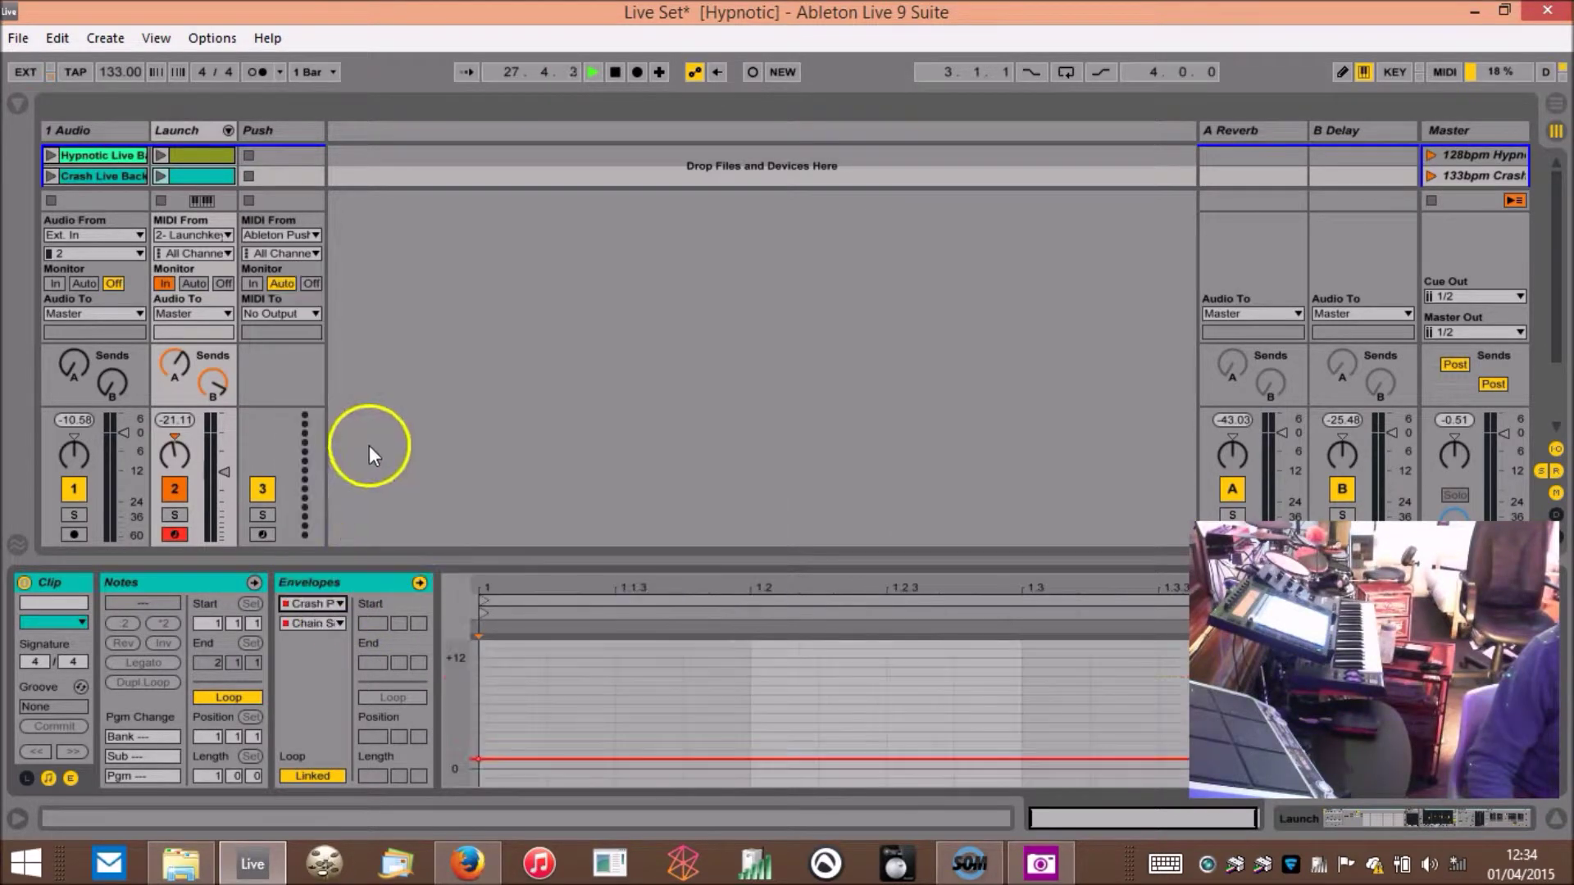
click(344, 624)
click(337, 620)
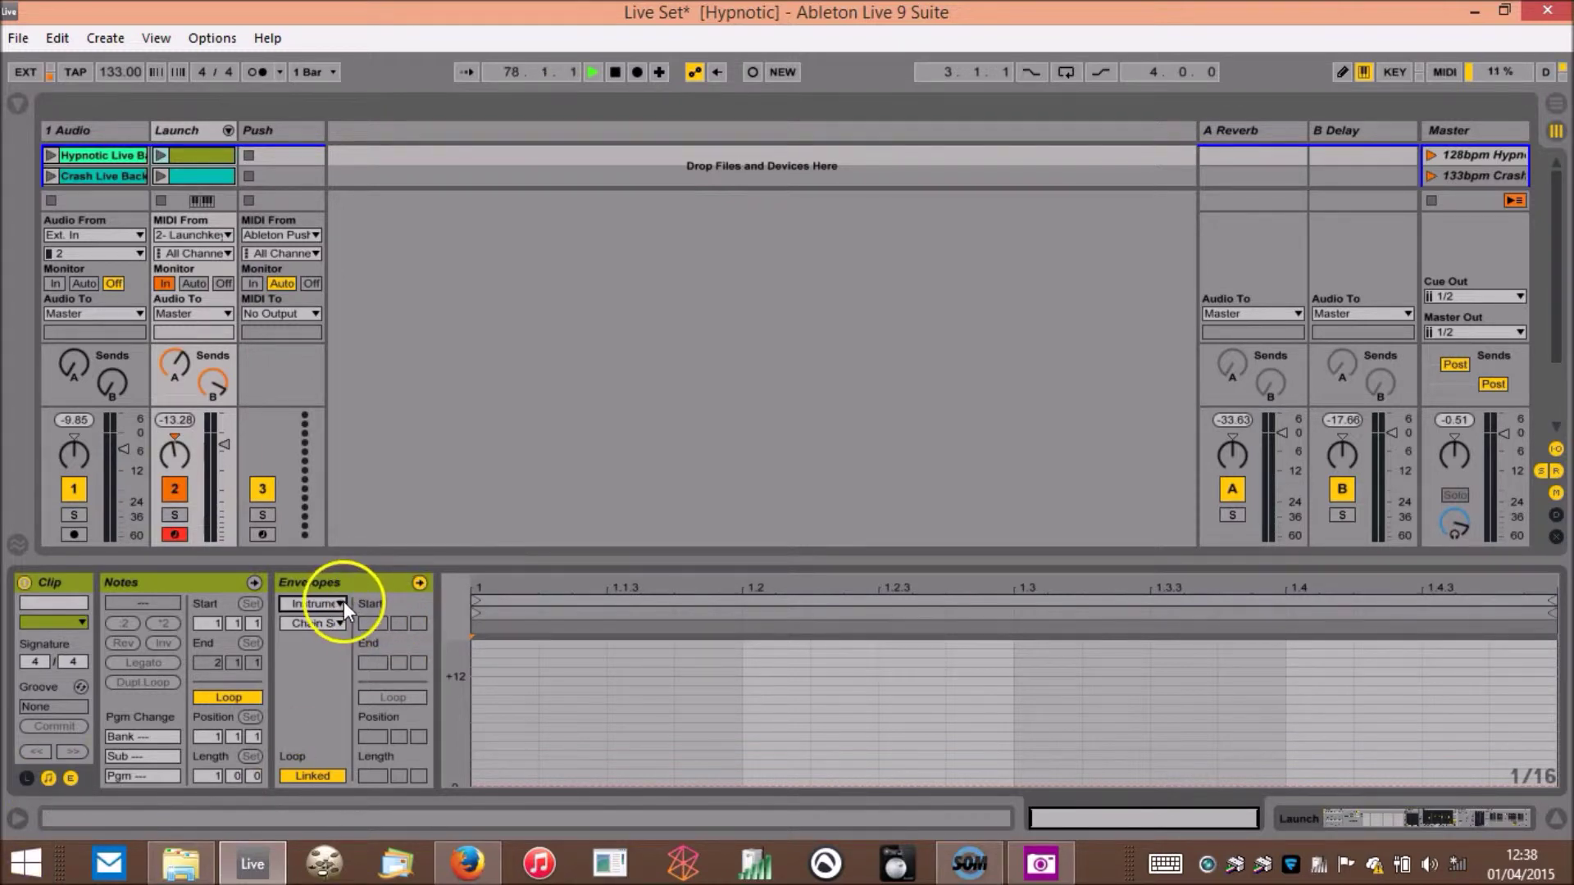
- Check the Launch track's outer rack name and select the Instruments rack's Chain Selector envelope in the track's first clip
key(shift+Tab)
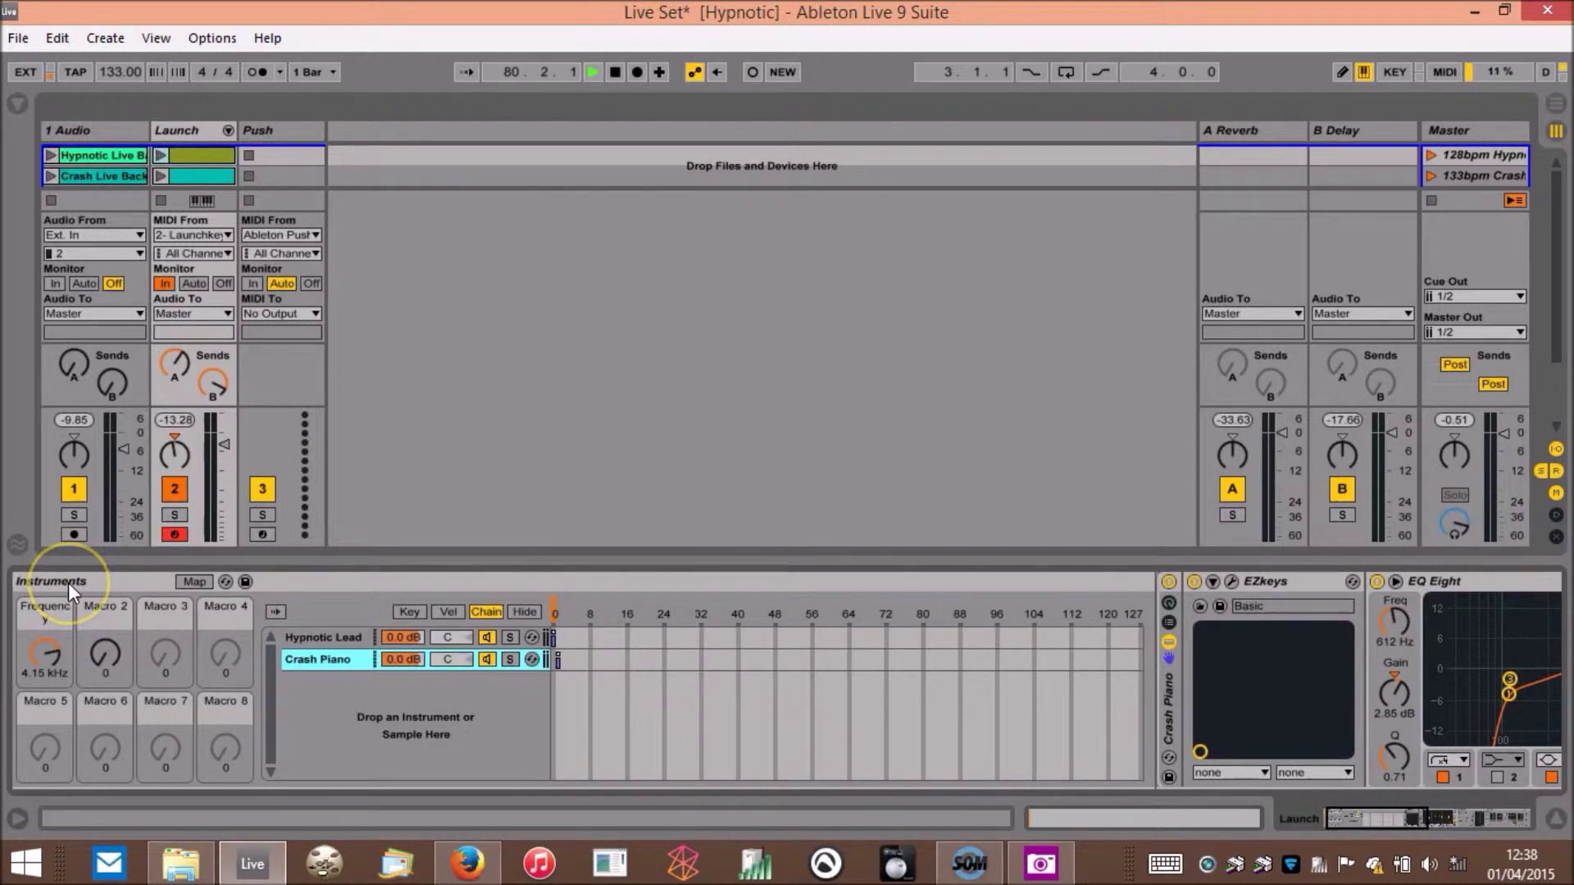
key(shift+Tab)
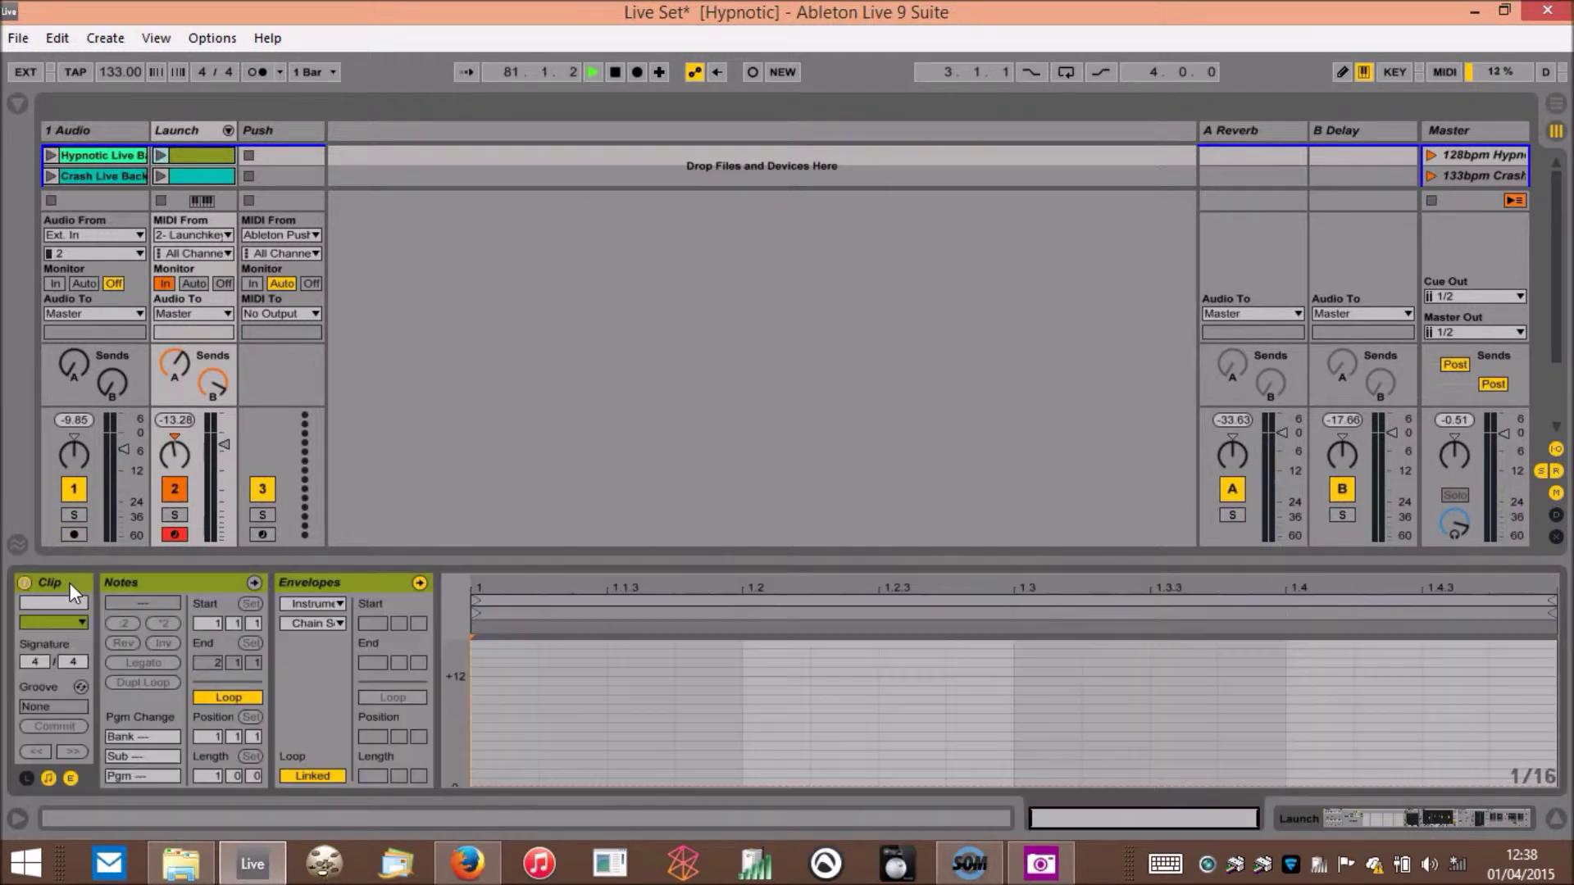
click(339, 603)
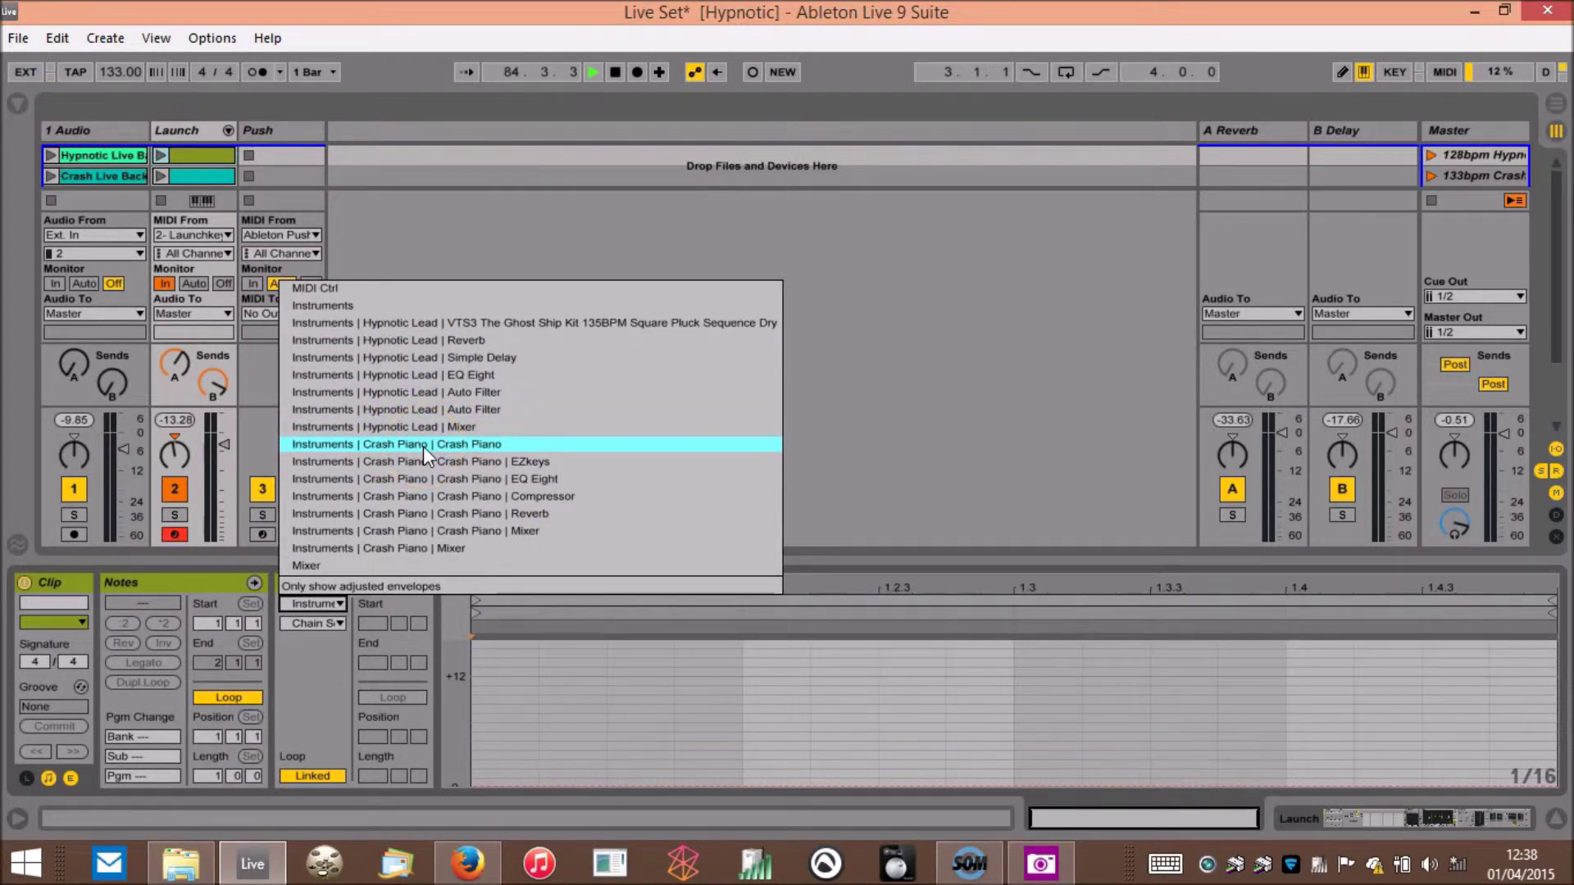
click(360, 307)
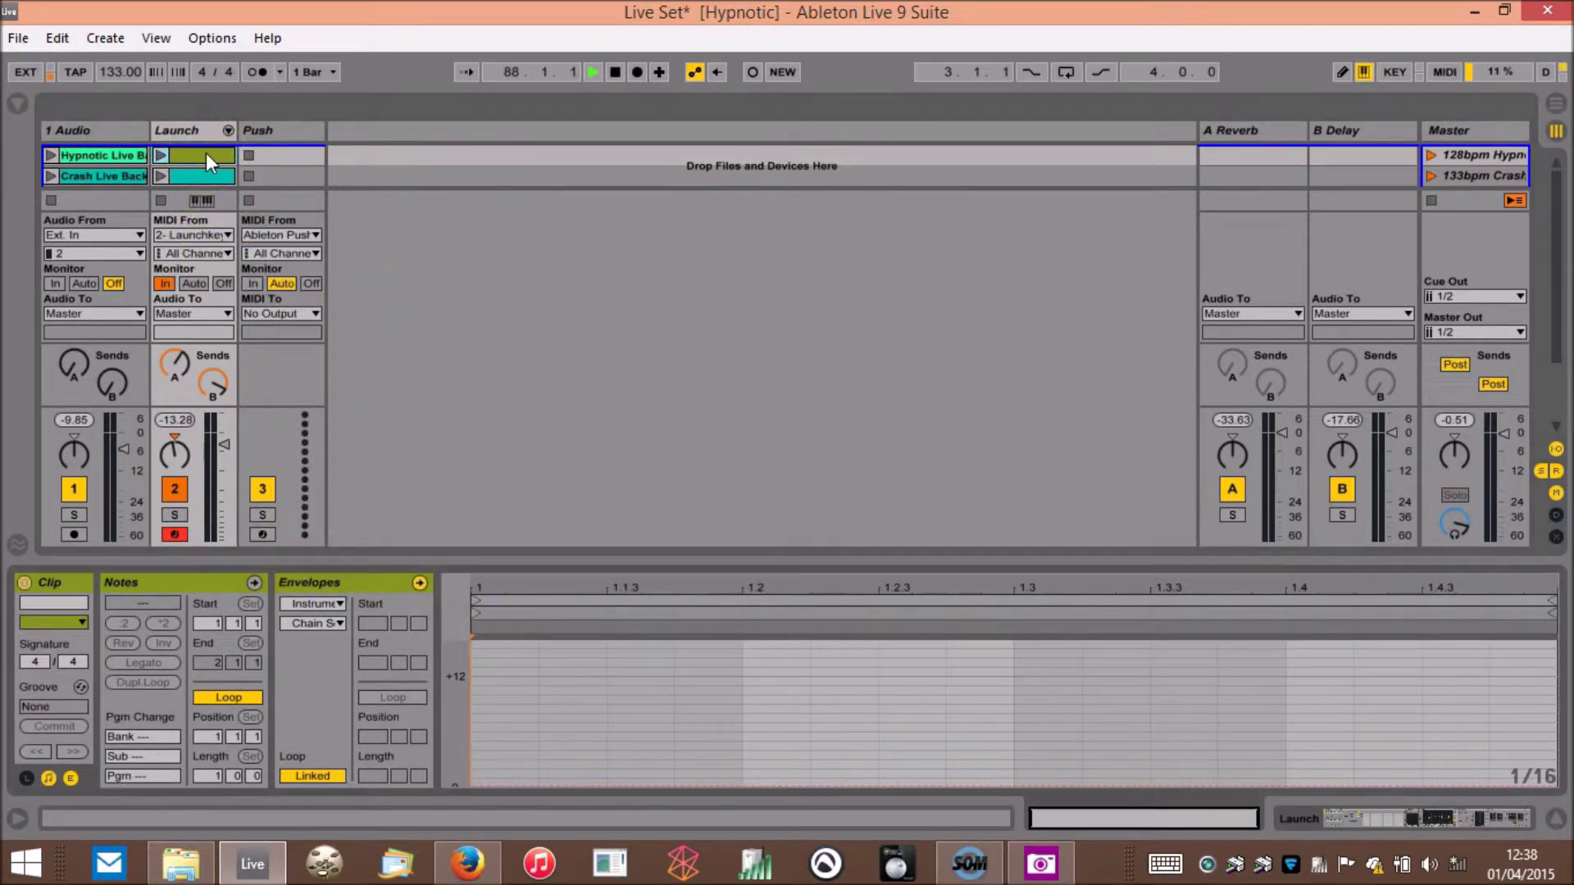
click(305, 582)
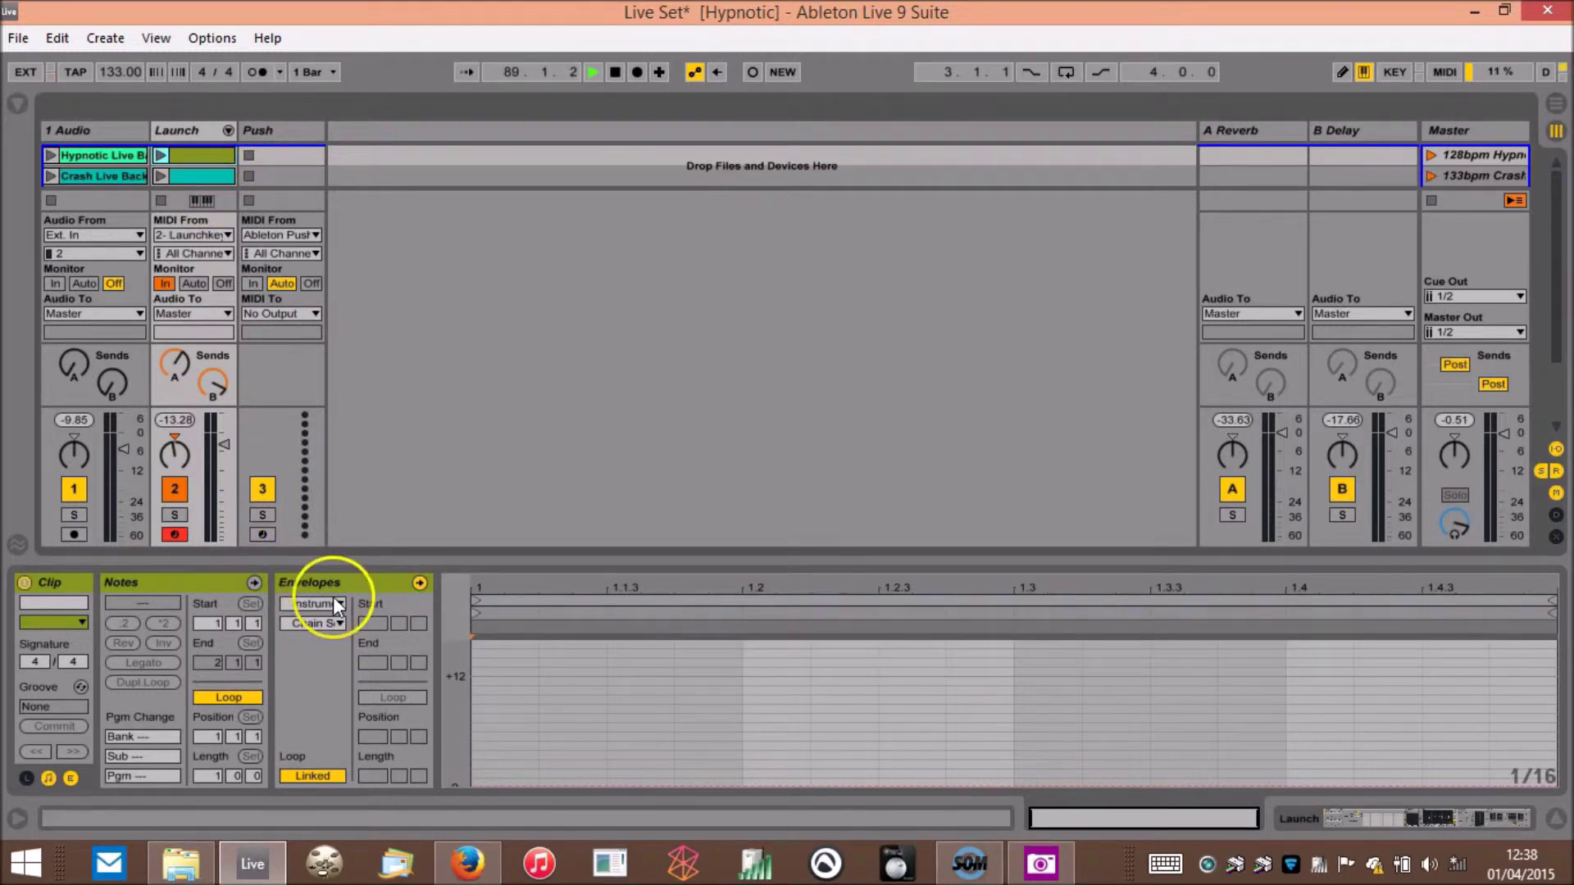
click(334, 599)
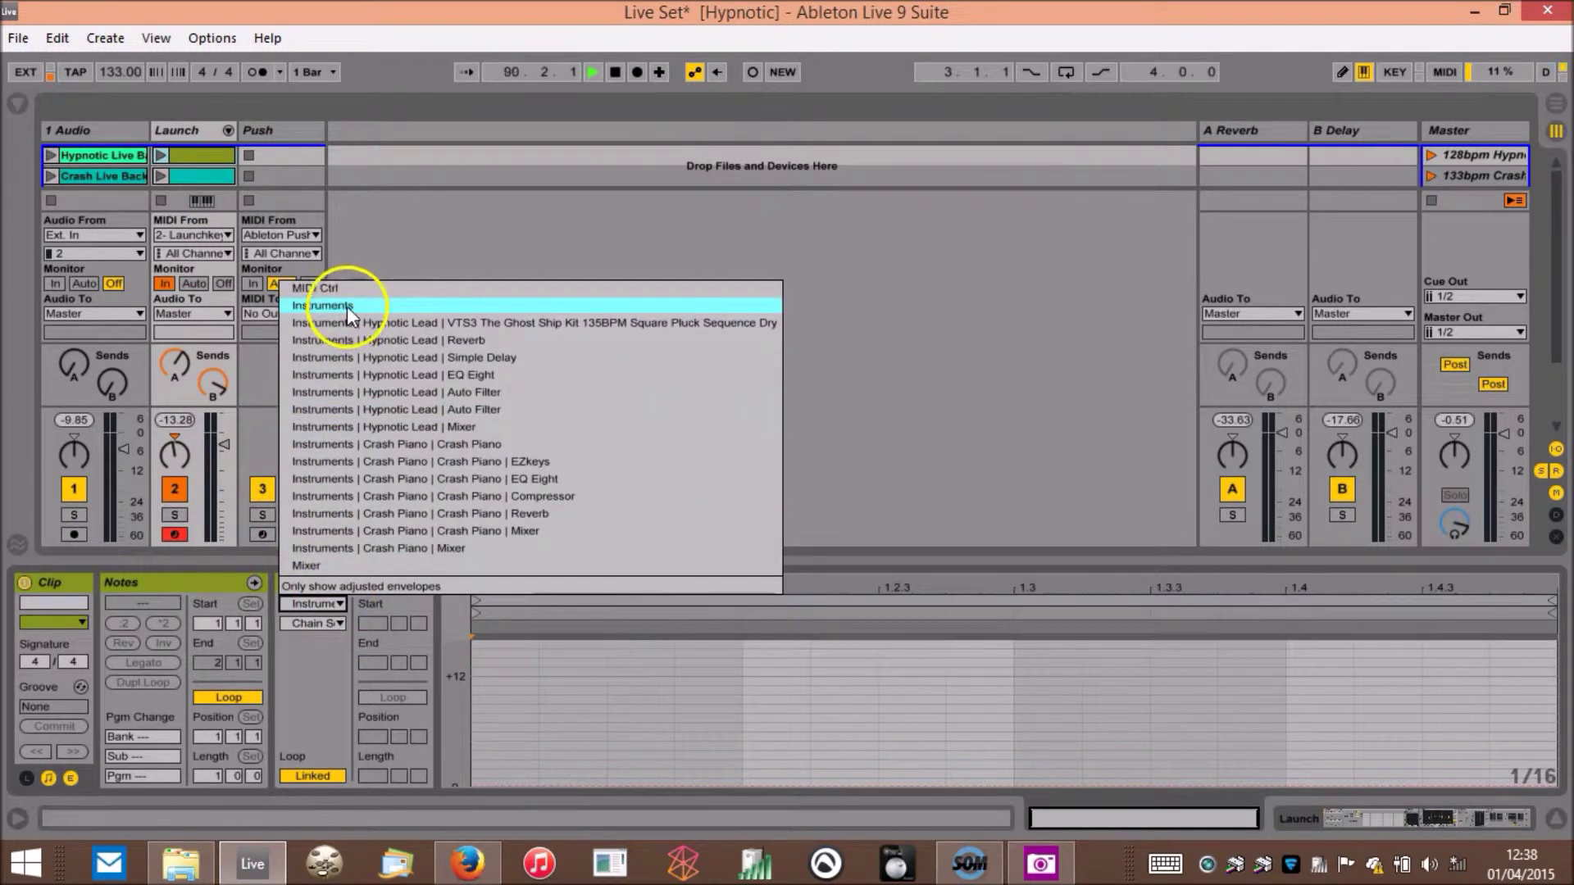
click(349, 307)
click(334, 625)
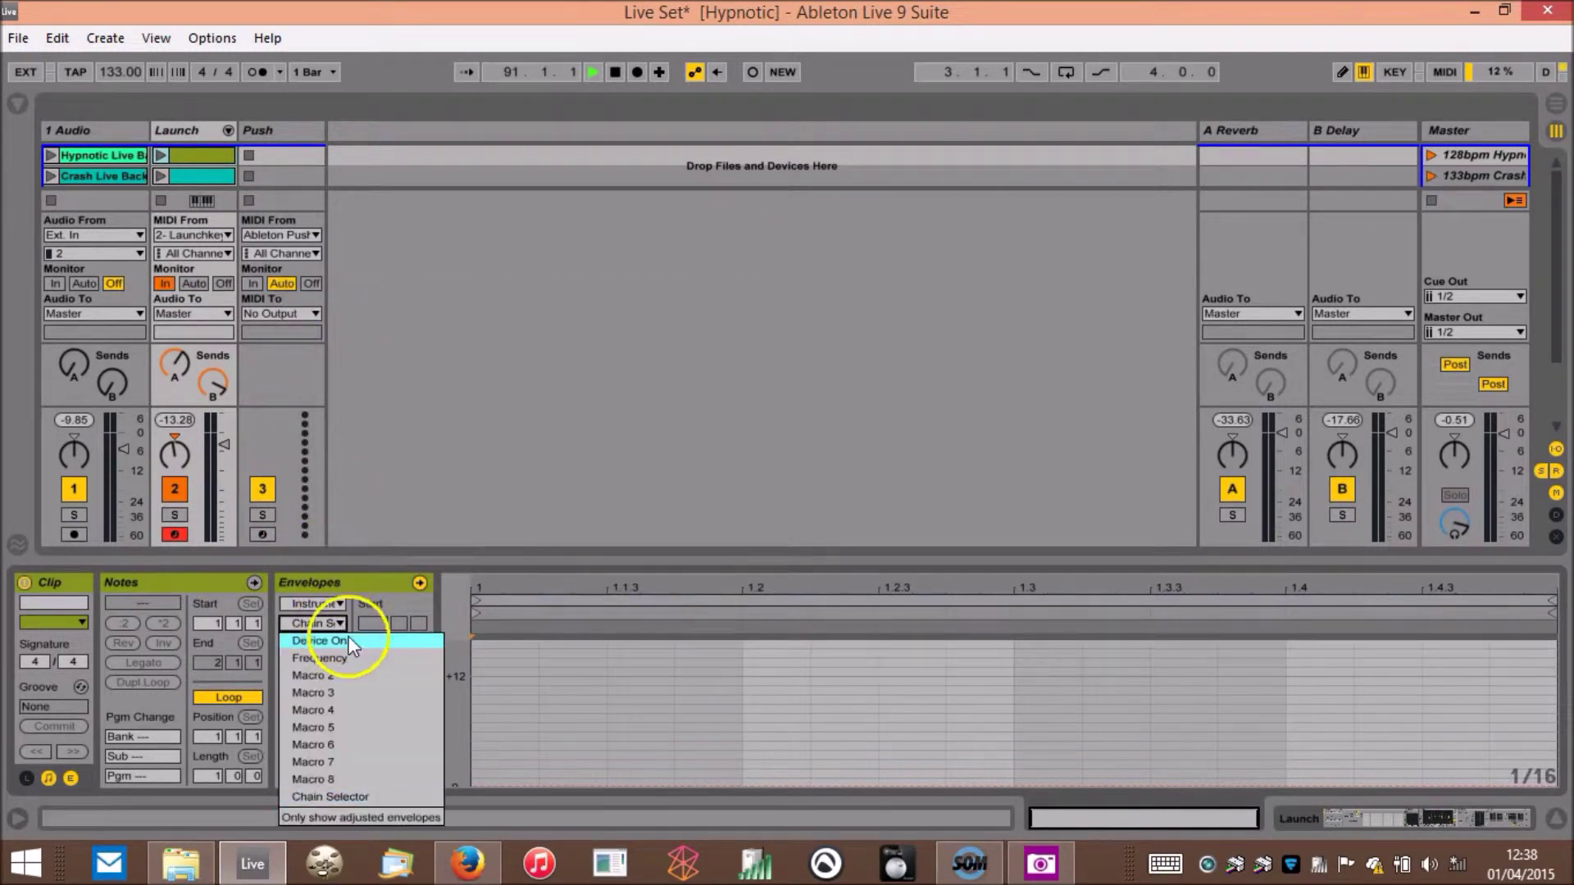
click(377, 802)
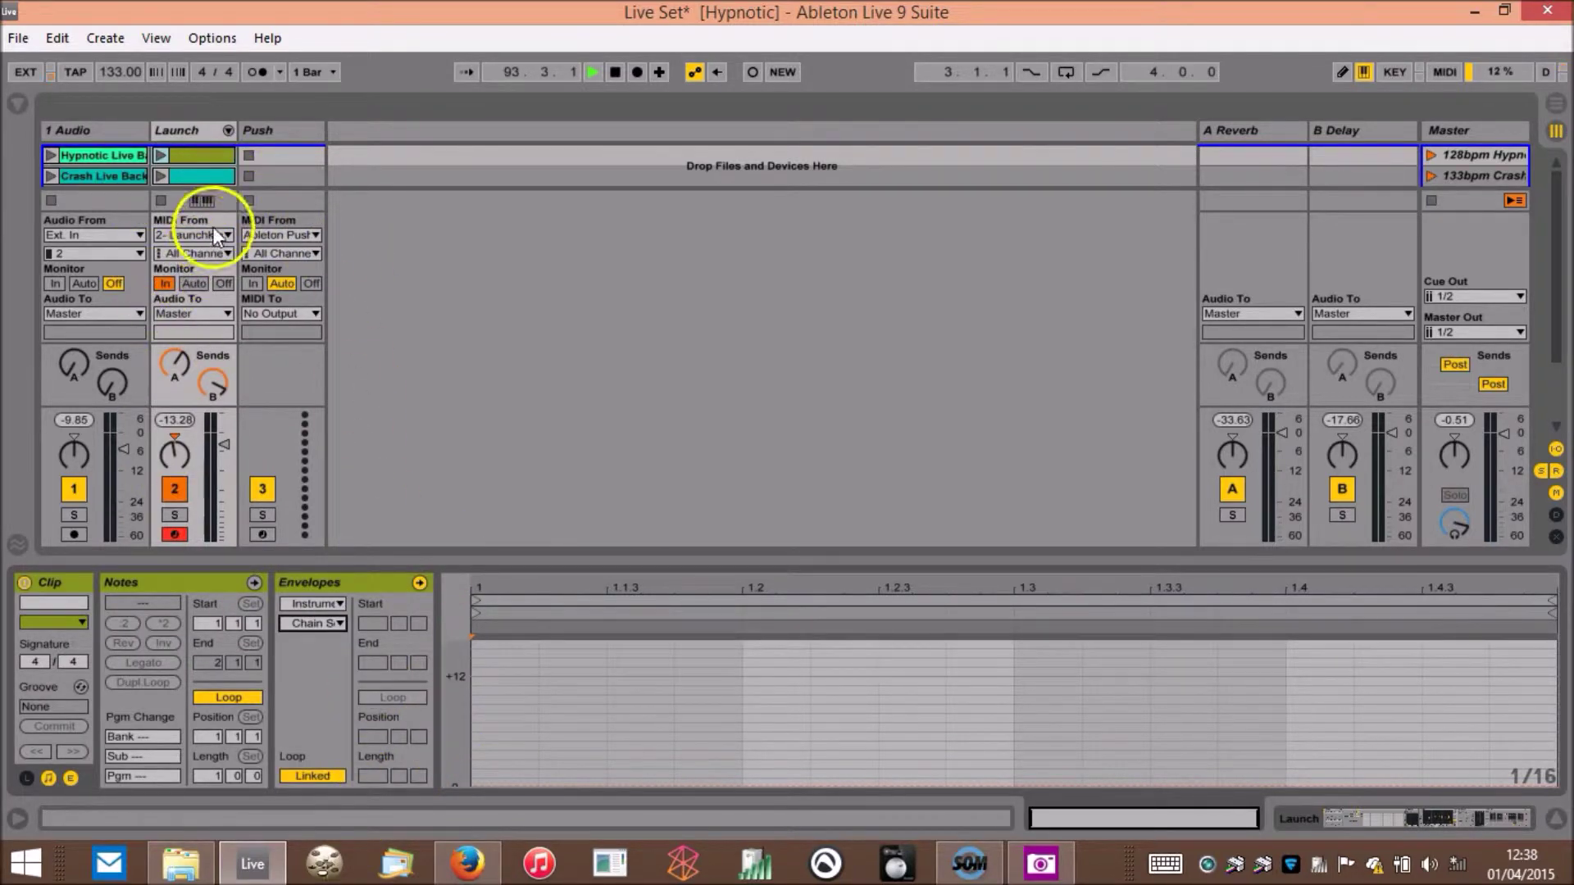
- Check the Instruments Chain Selector envelope in the Launch track's second clip, and launch and stop the 133bpm Crash scene
click(209, 177)
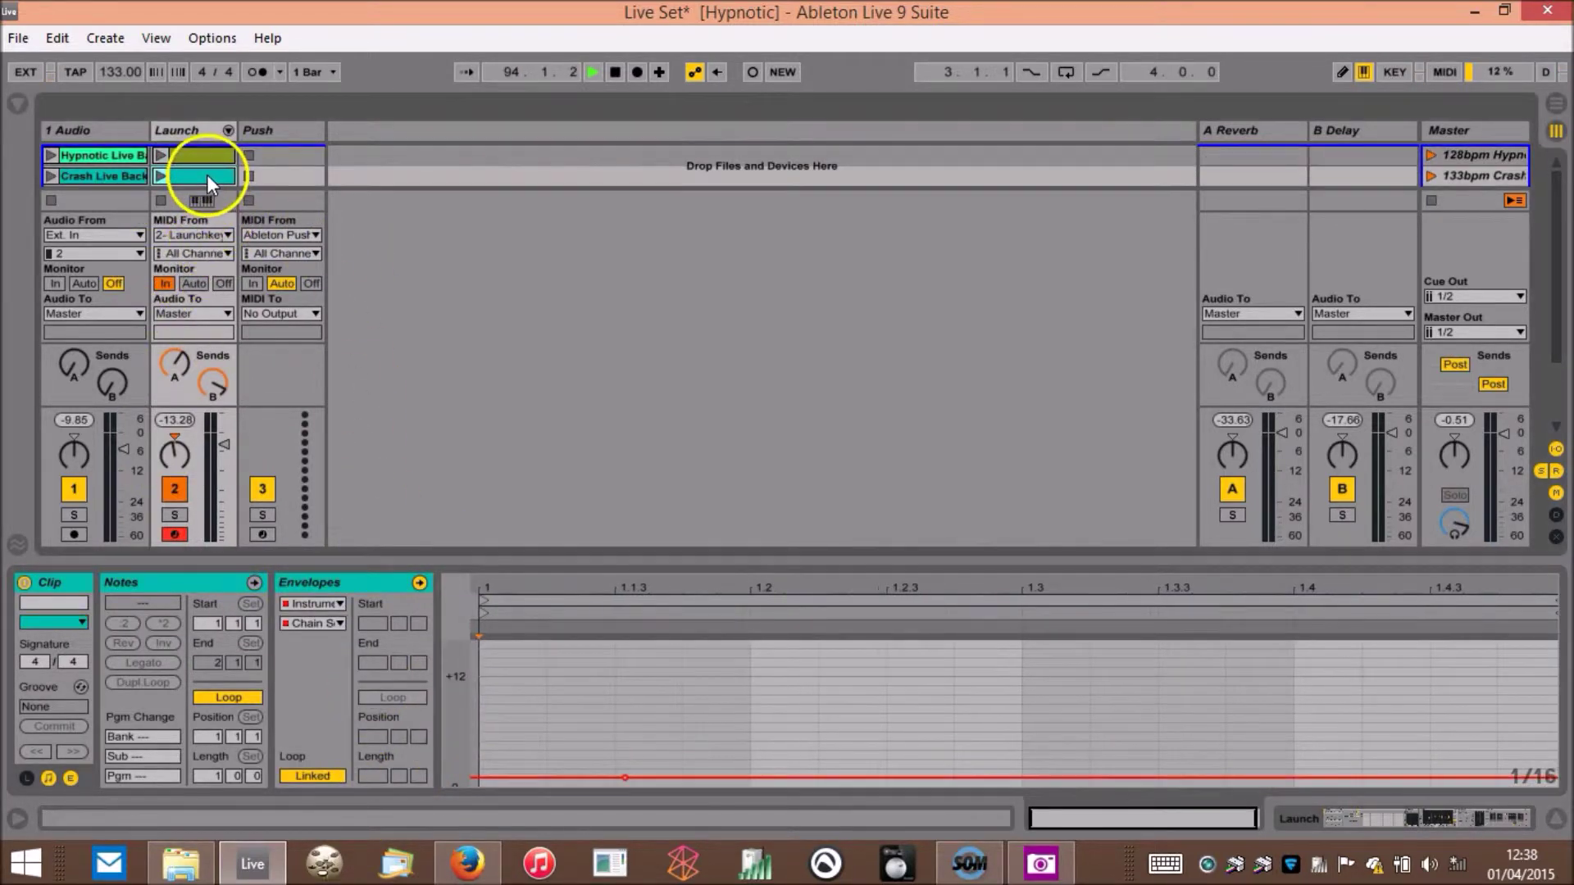
click(332, 601)
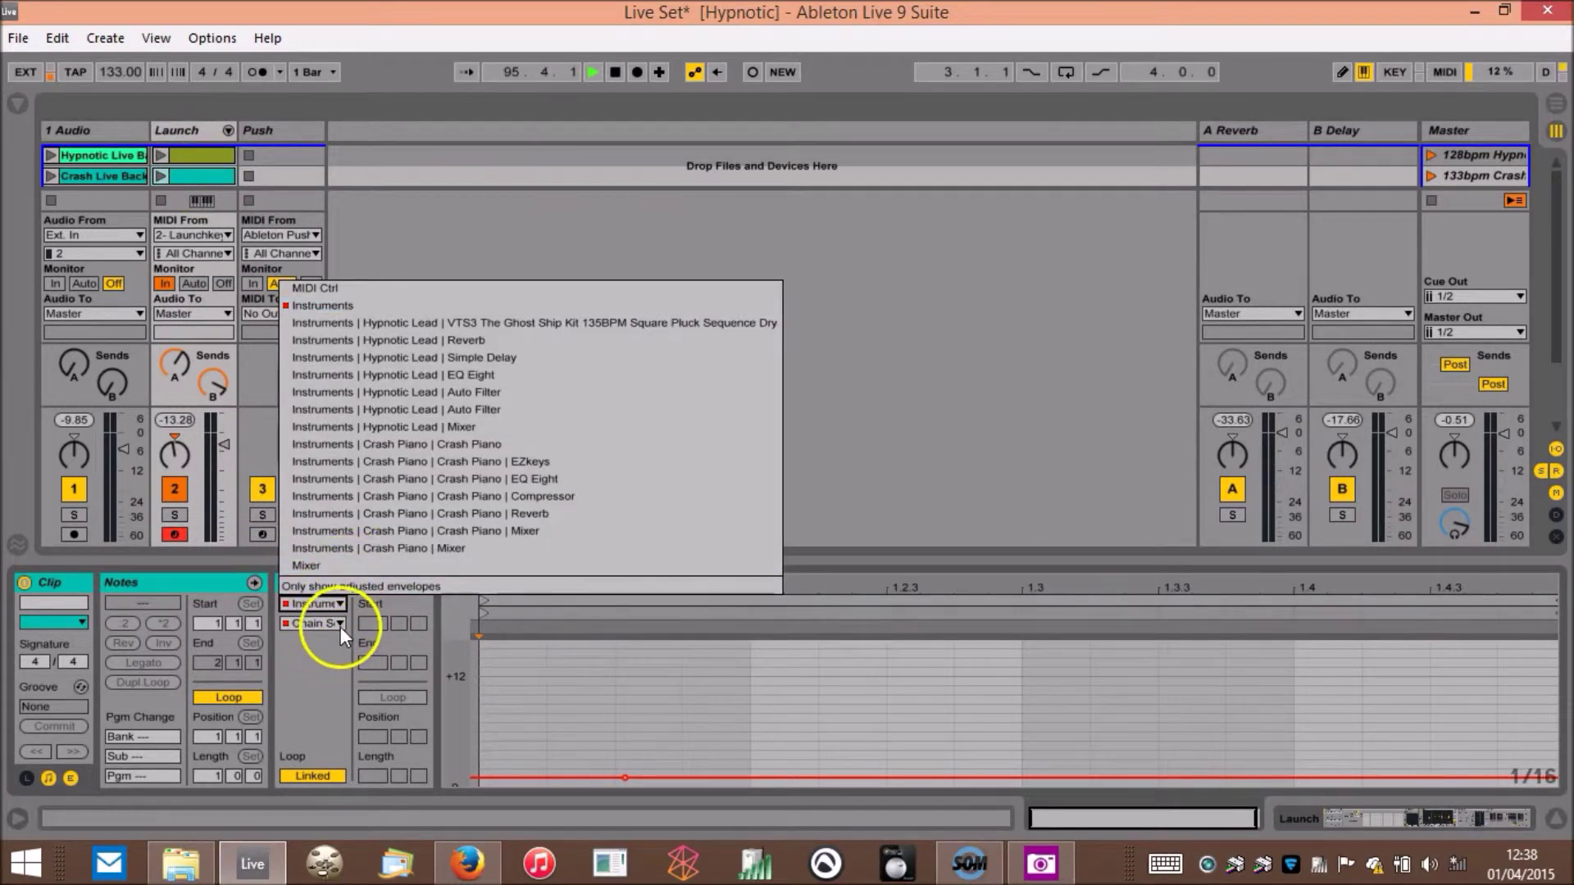
click(510, 824)
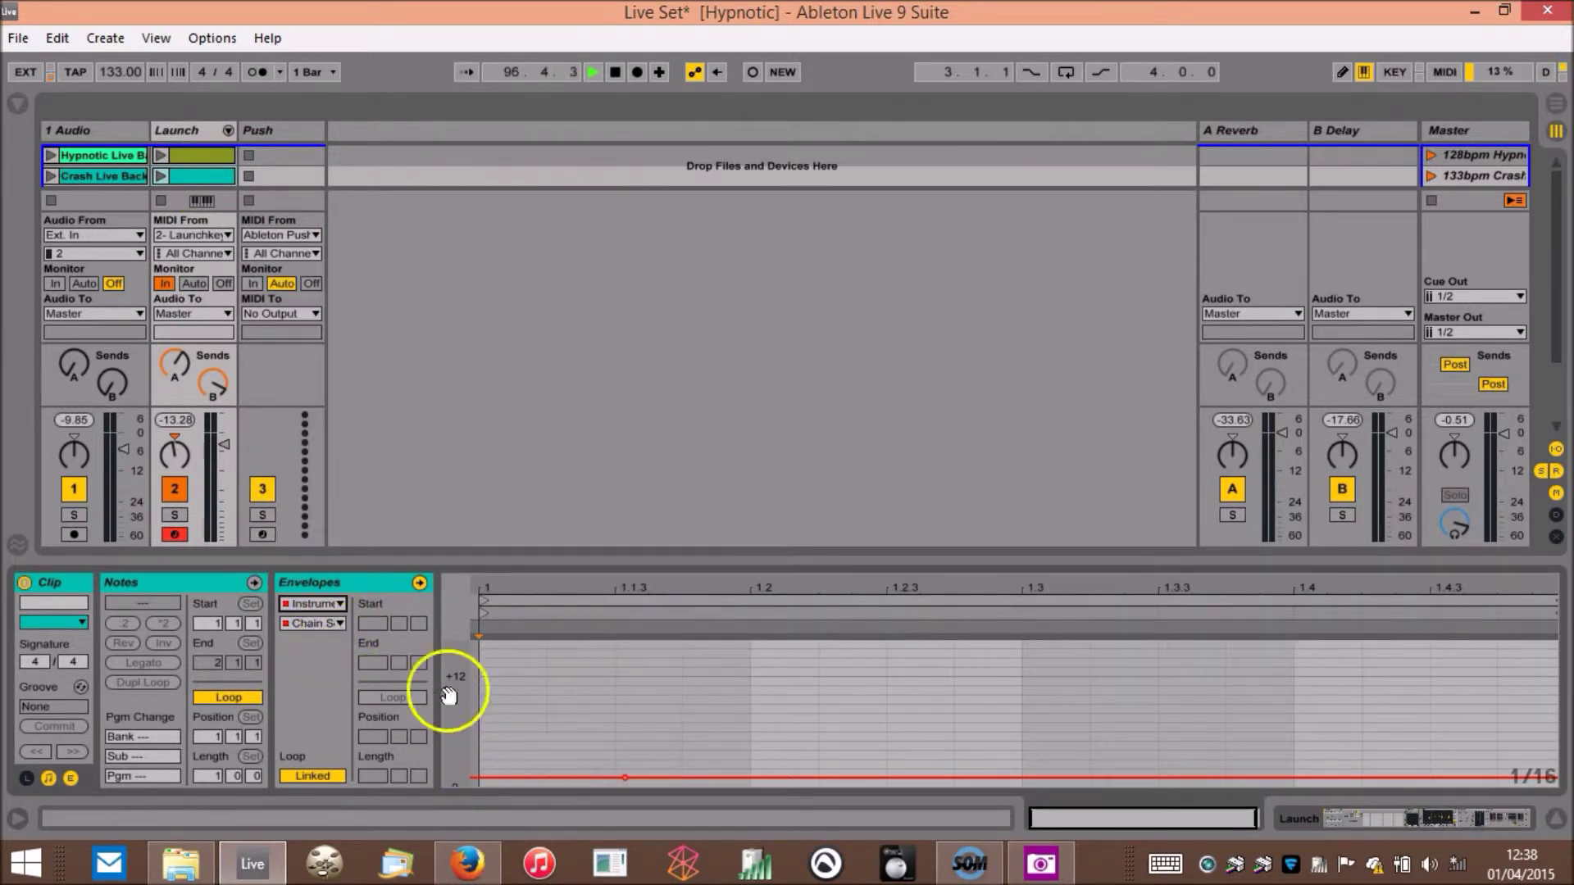
click(1430, 175)
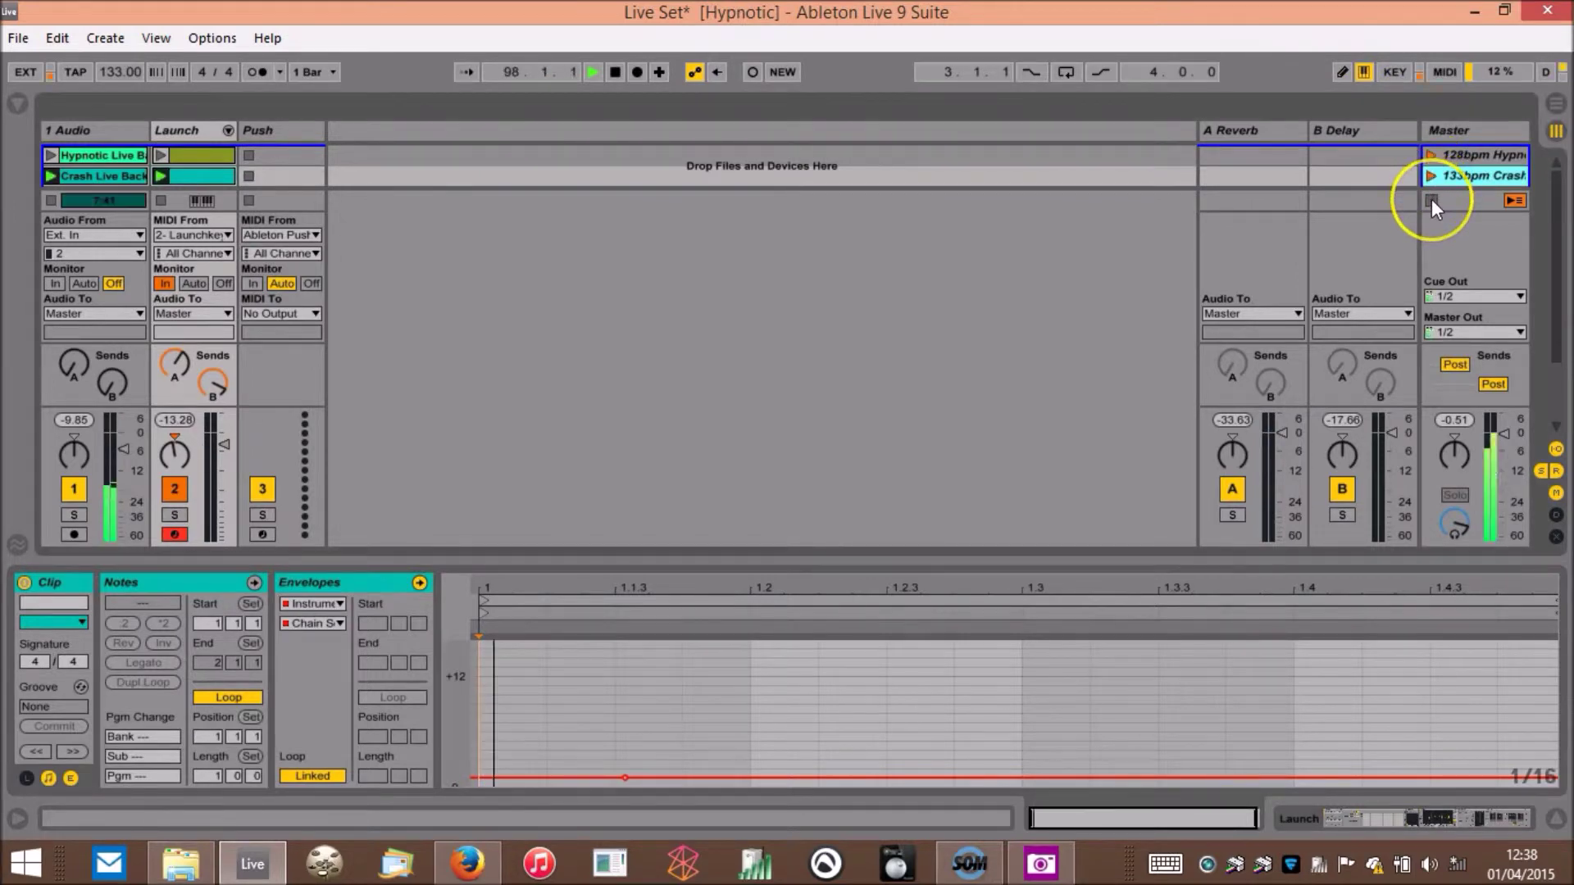
click(1425, 180)
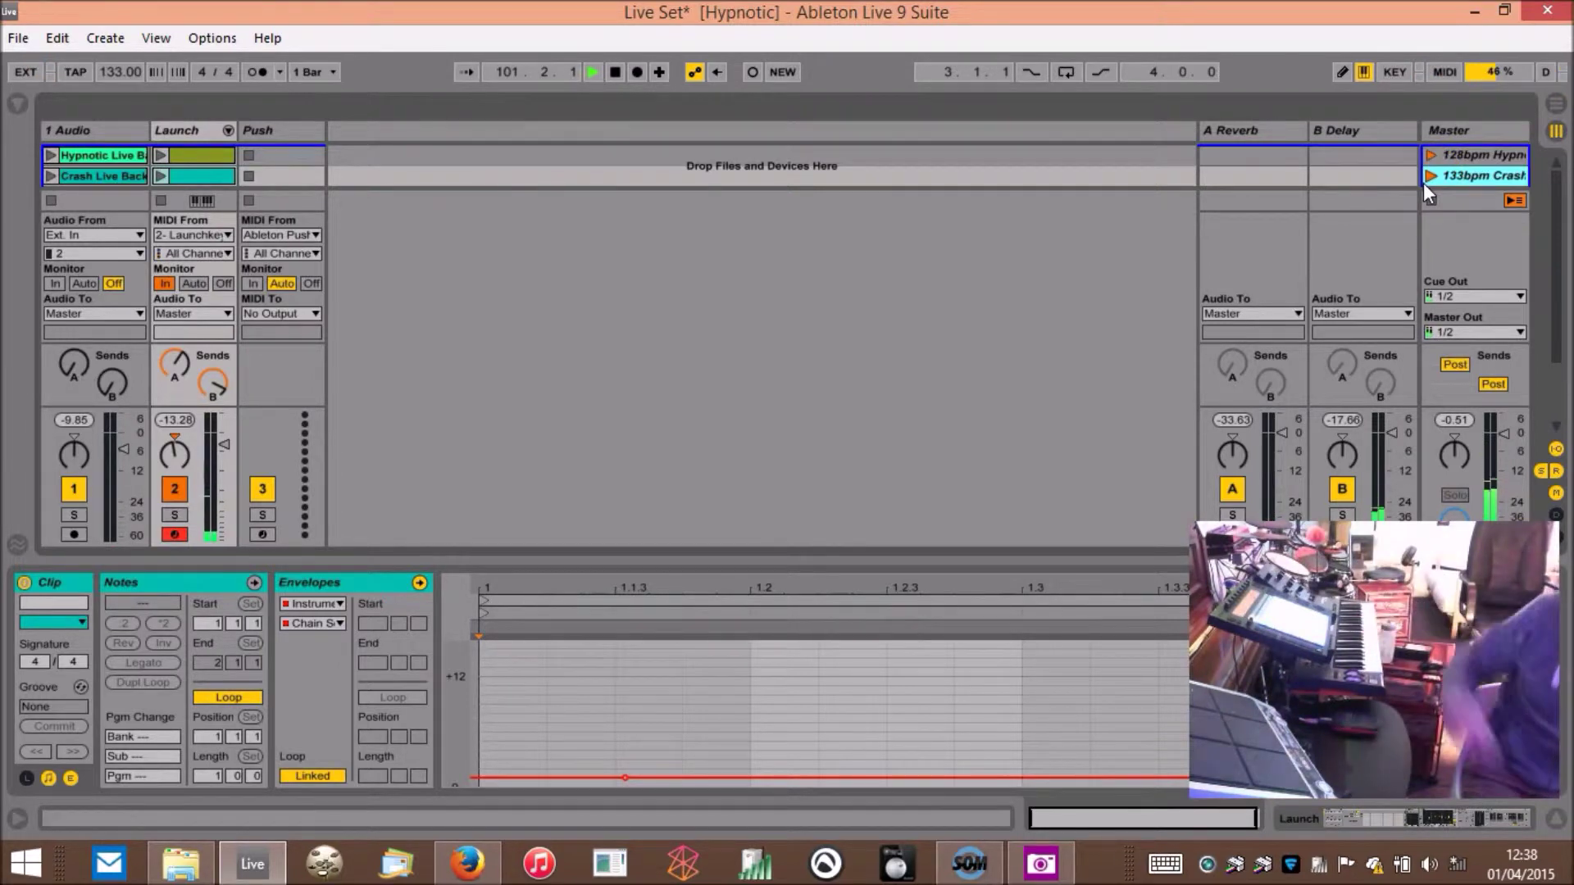
- Show the Instruments rack's chains and launch the Launch track's first and second clips in turn to test the chain switching, stopping playback at the end
click(760, 410)
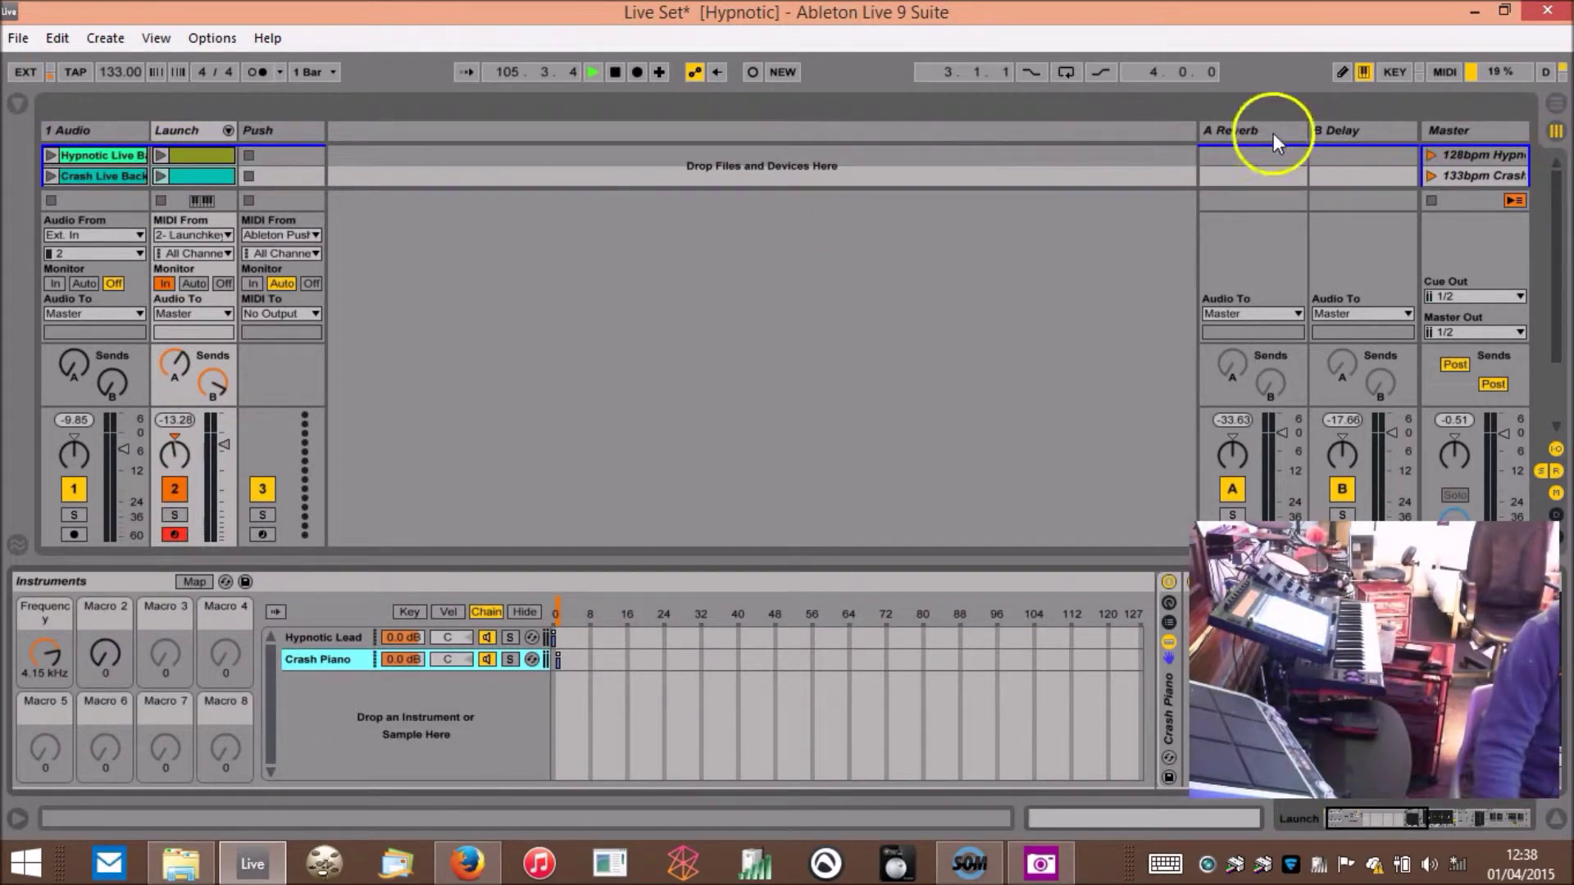
click(163, 155)
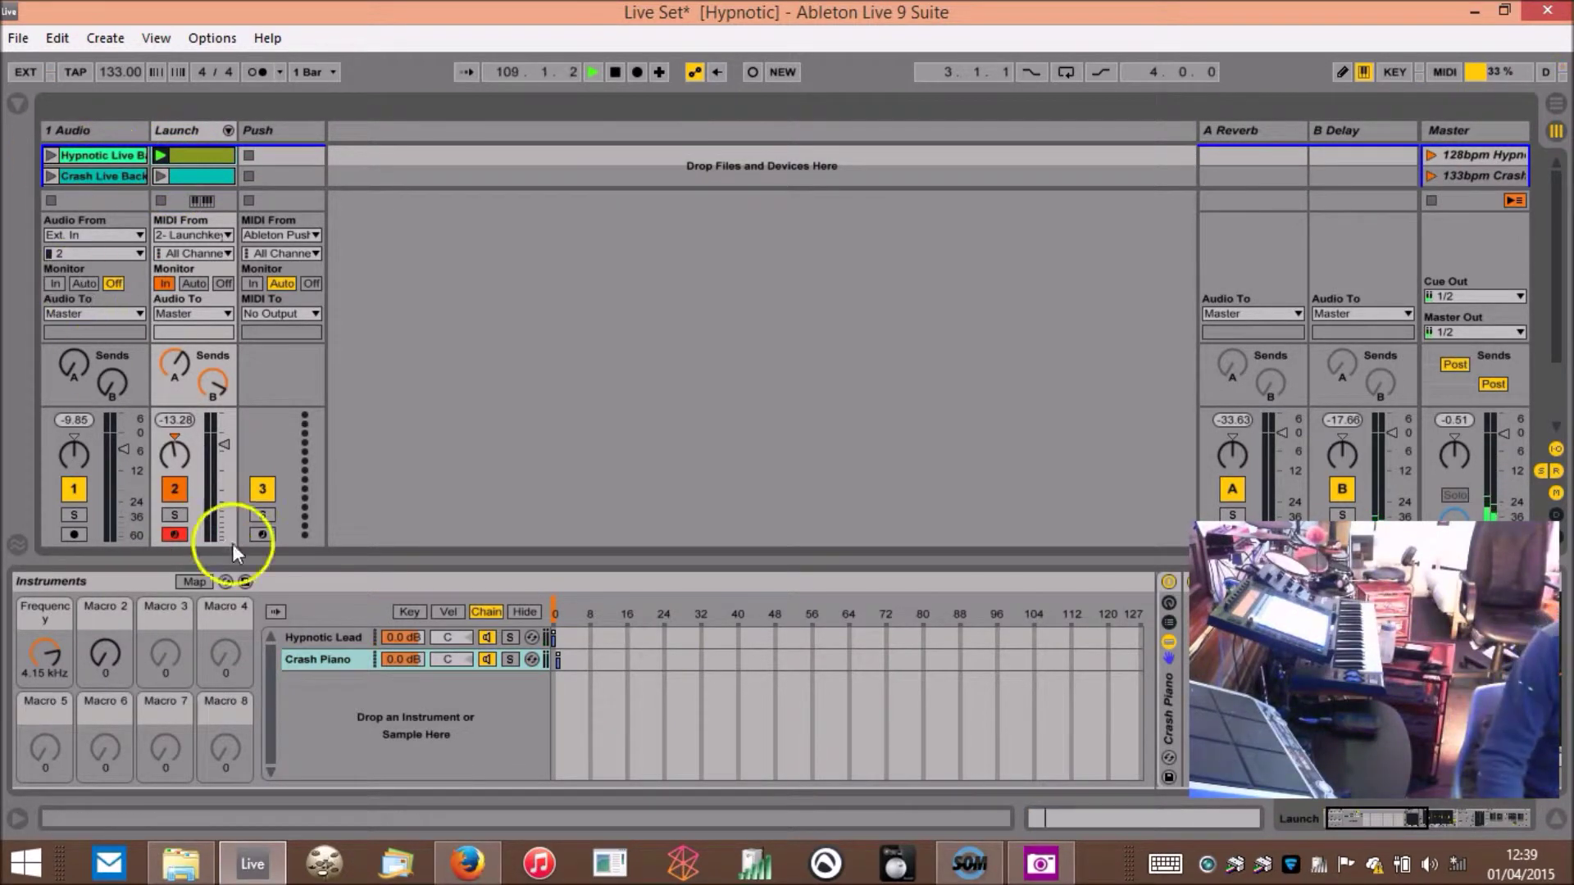
click(308, 639)
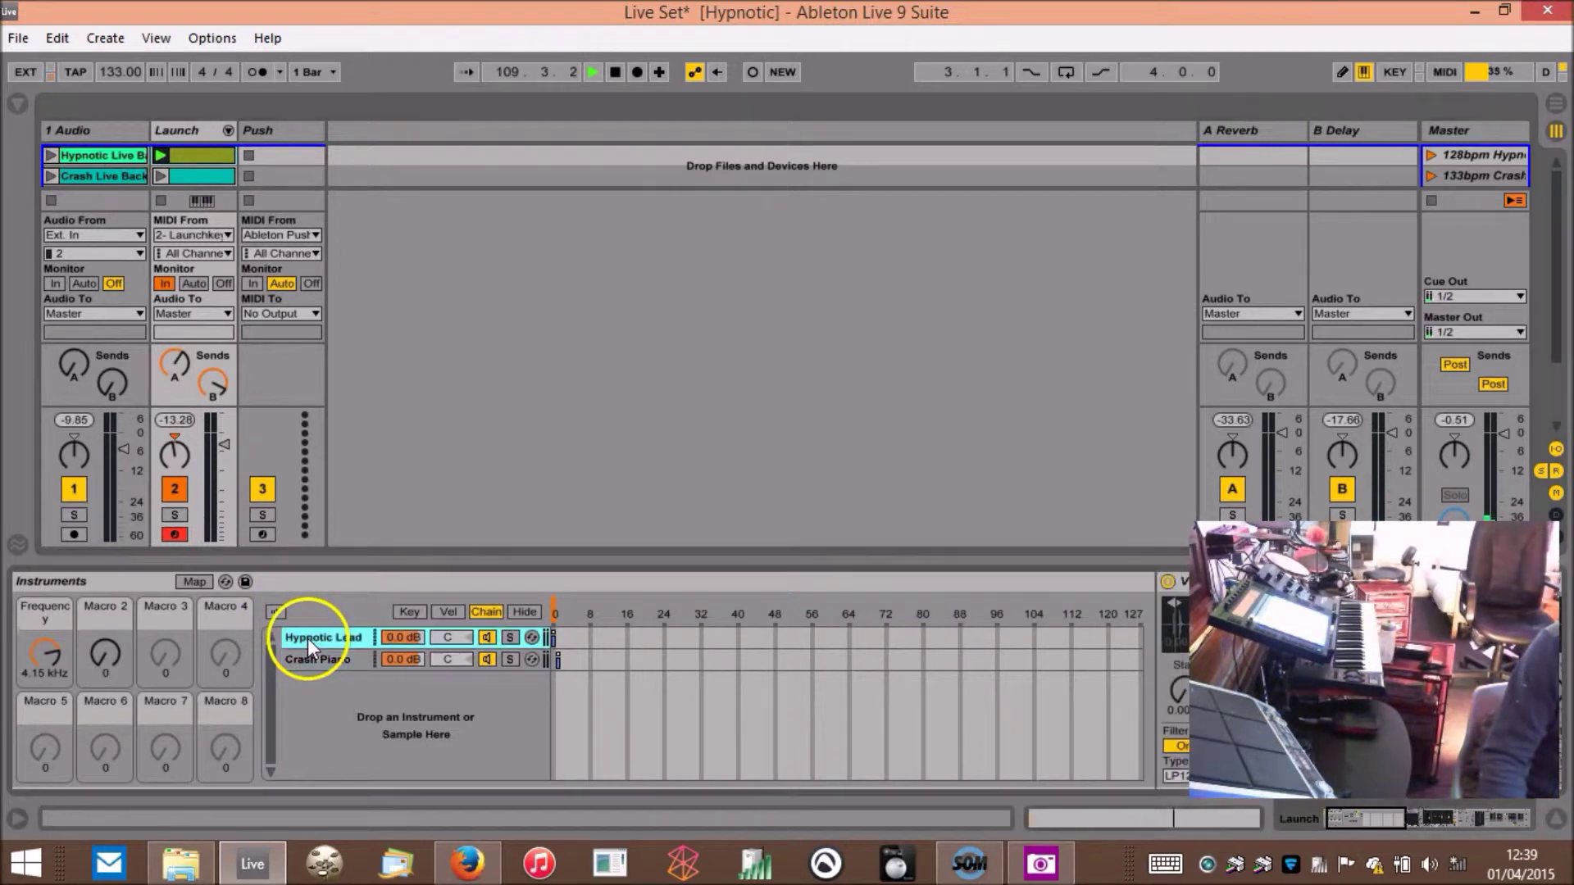
click(161, 176)
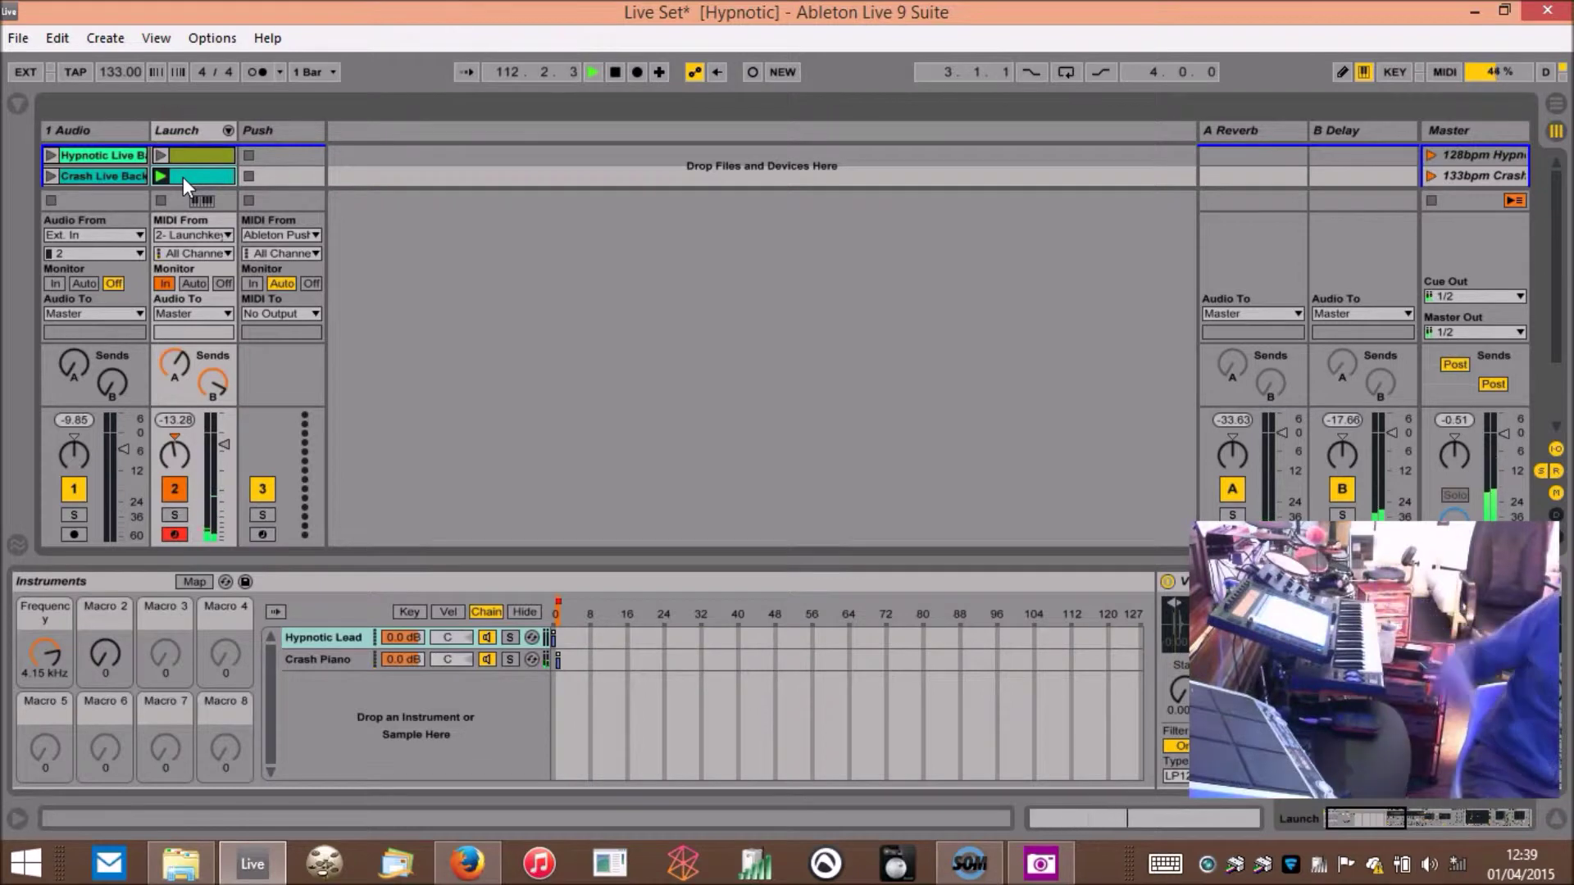
click(159, 202)
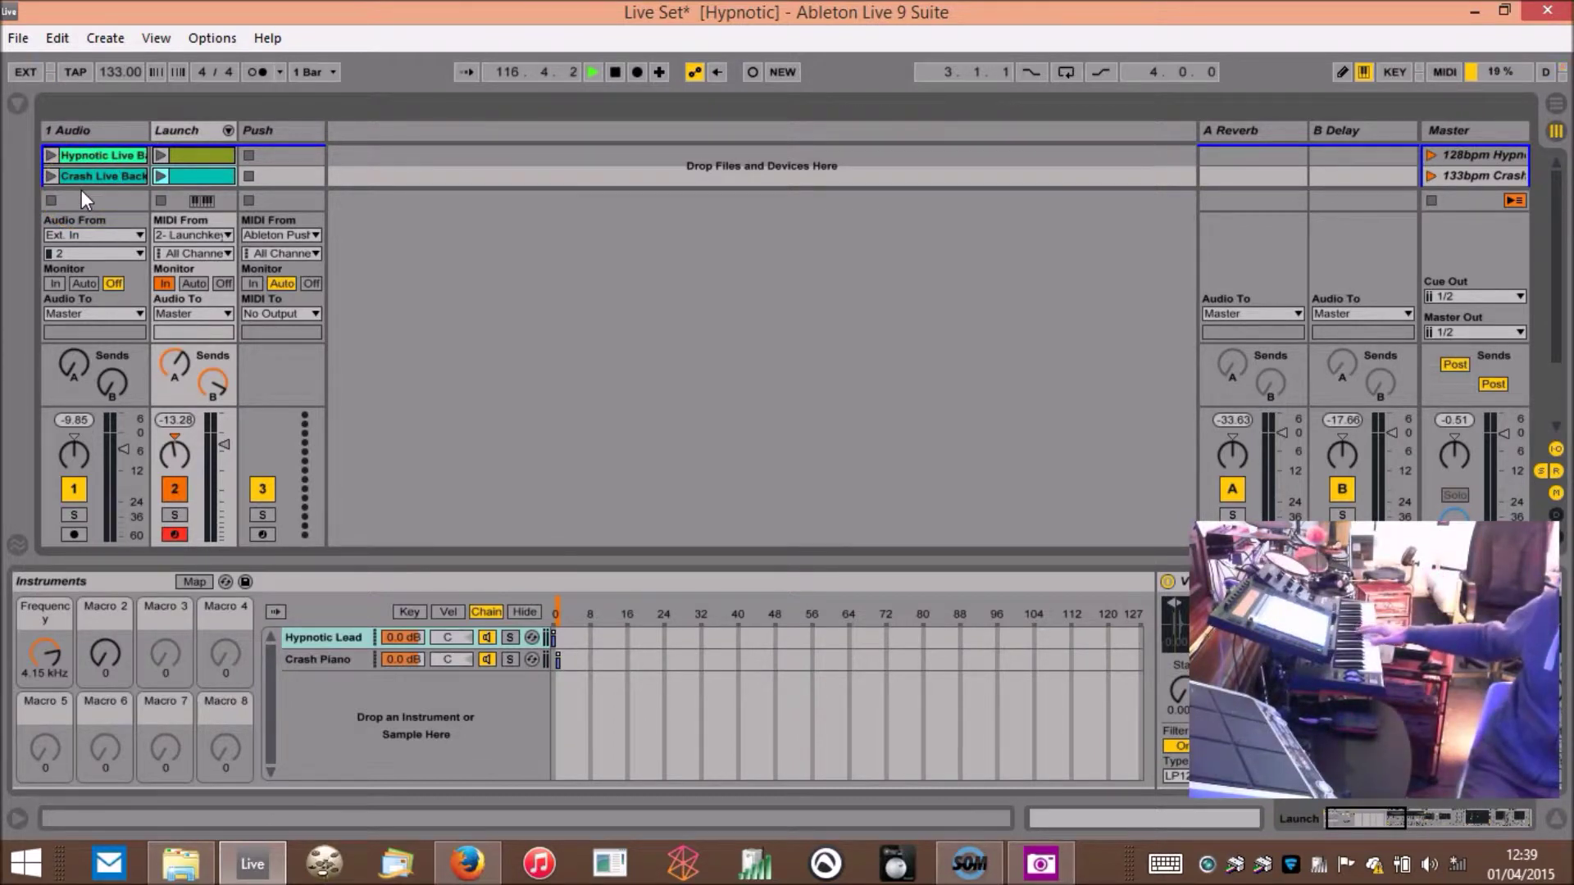
click(166, 186)
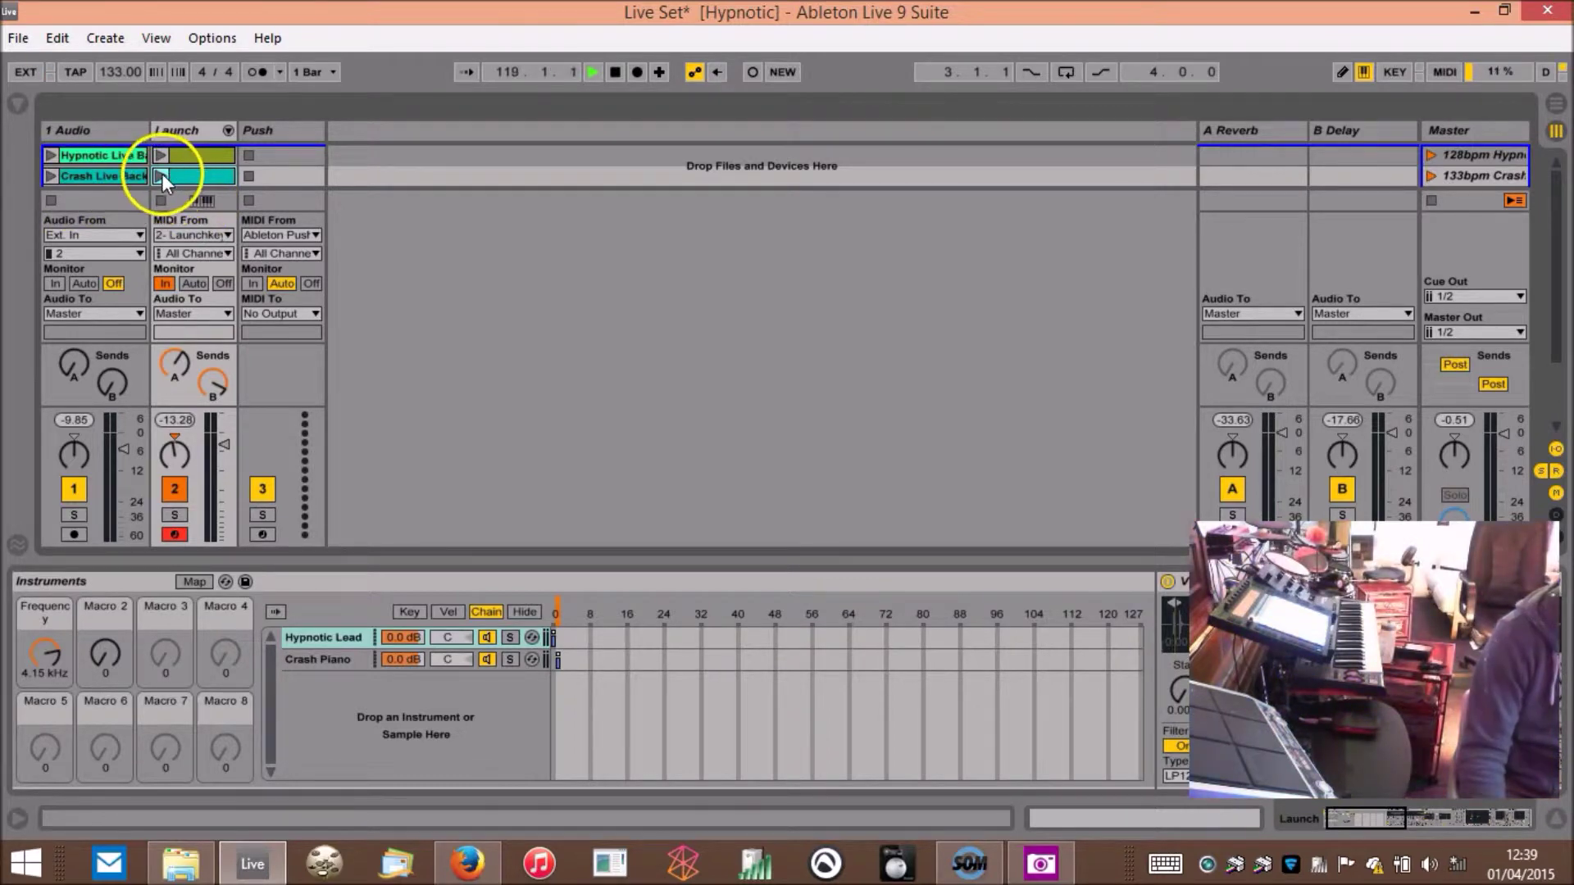
click(1515, 199)
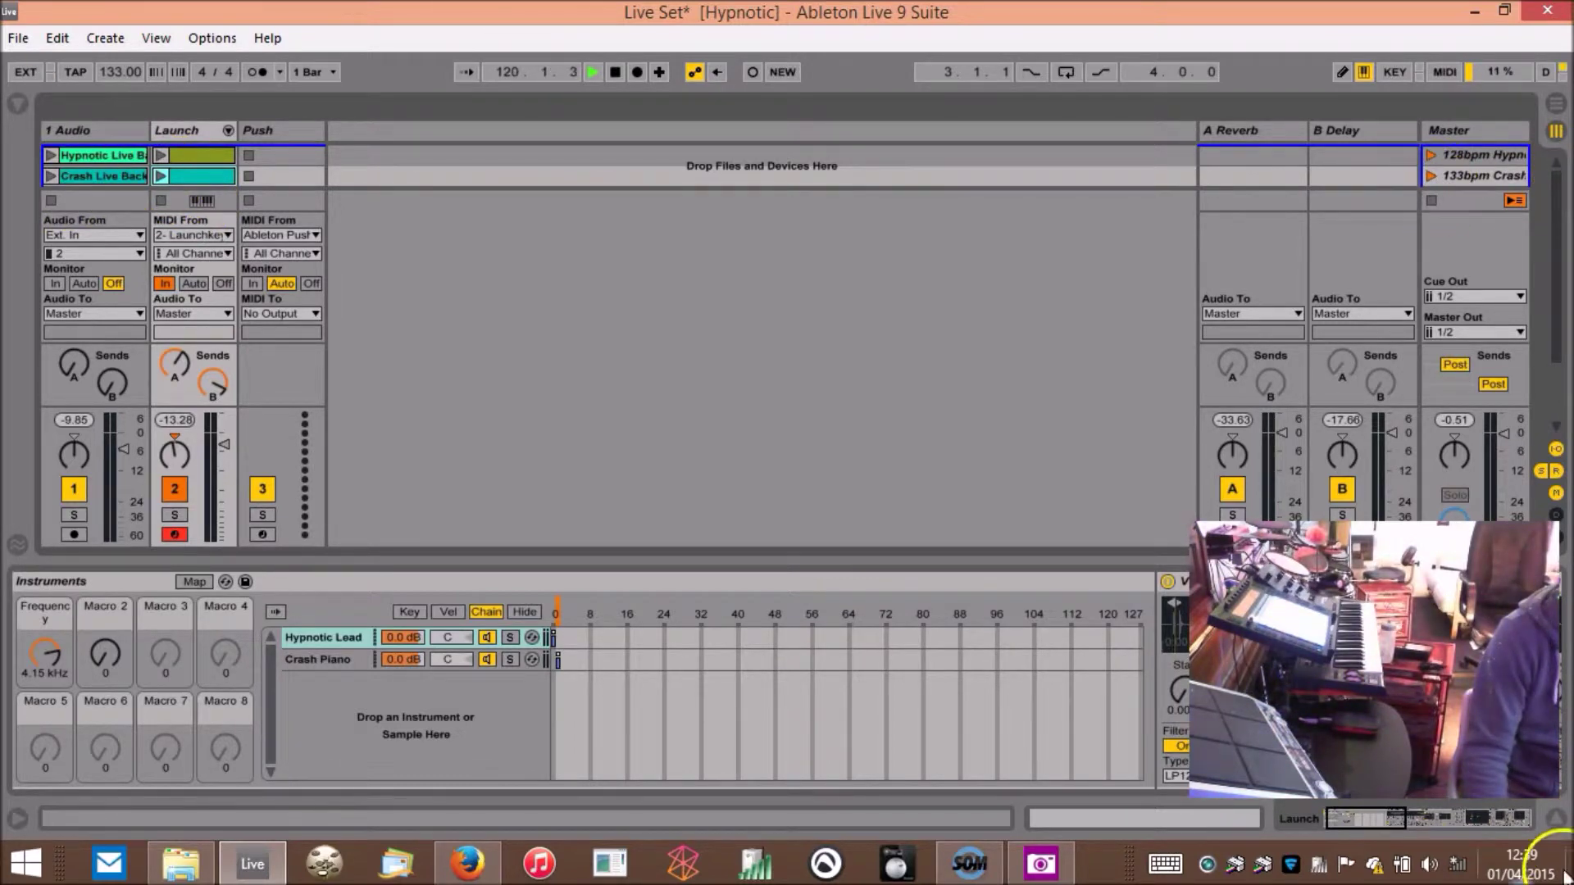
- Load Crash Bass.adg from the User Library onto the Push track, close the Predator window and hide the browser
click(1555, 818)
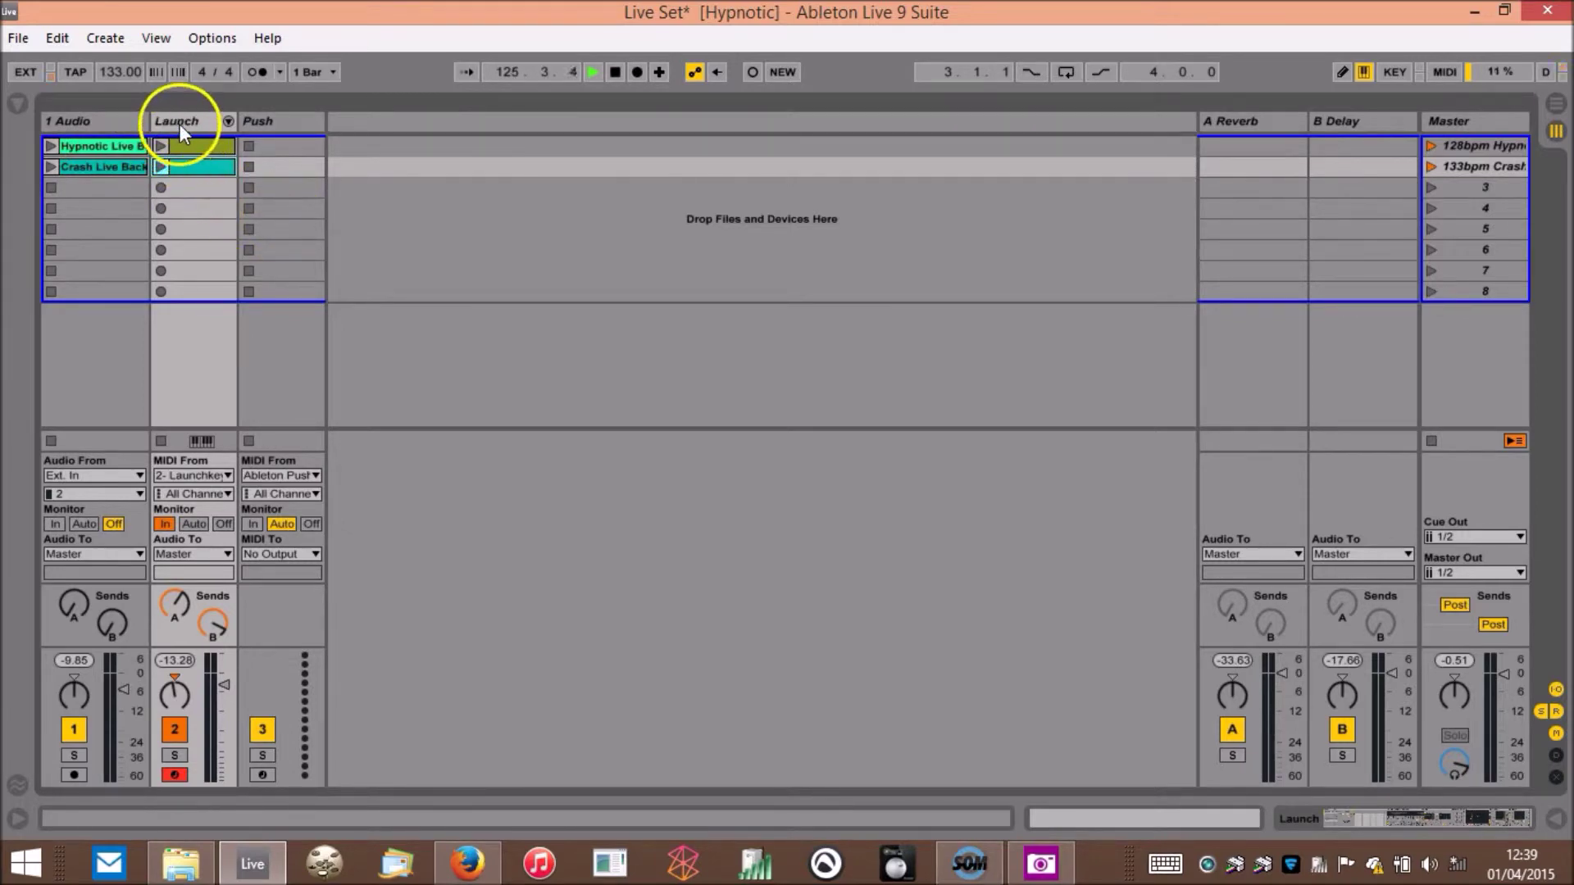
click(267, 125)
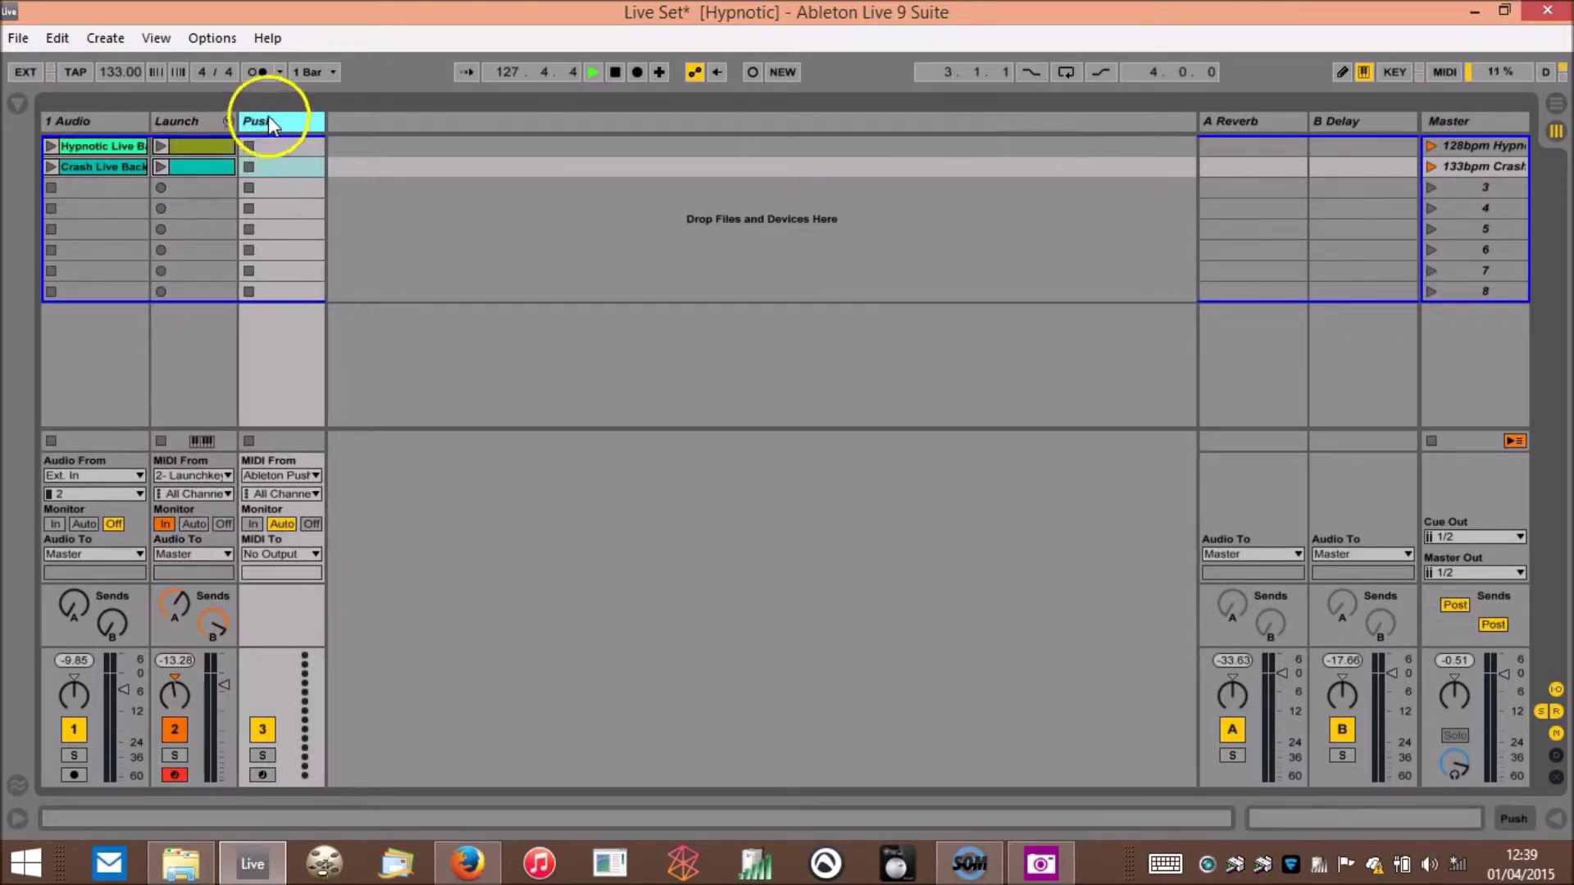
click(14, 105)
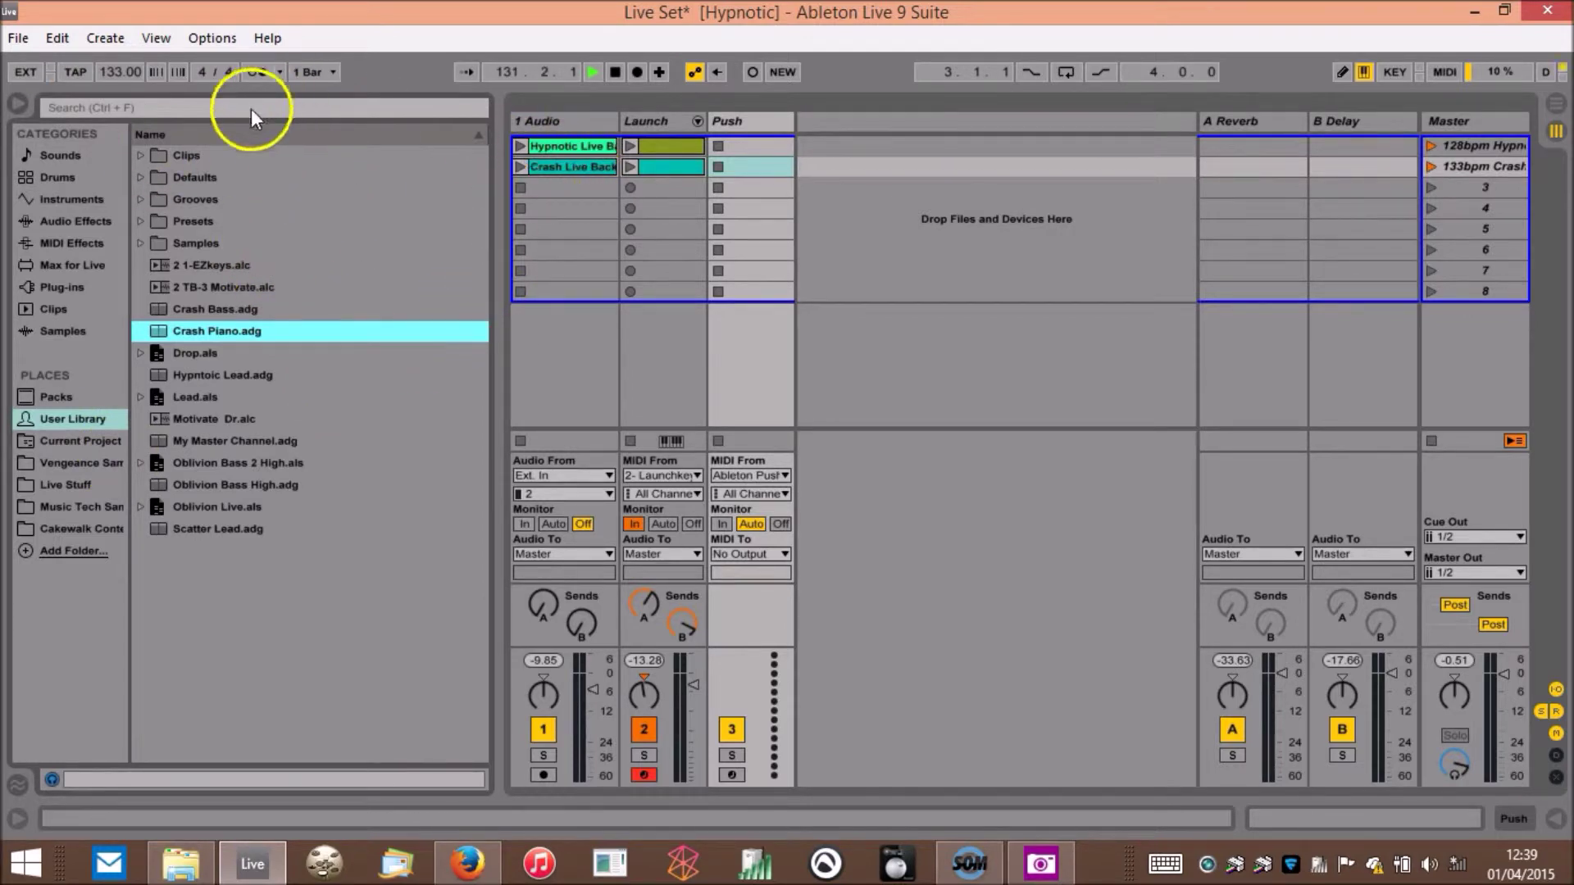
click(246, 311)
double_click(724, 123)
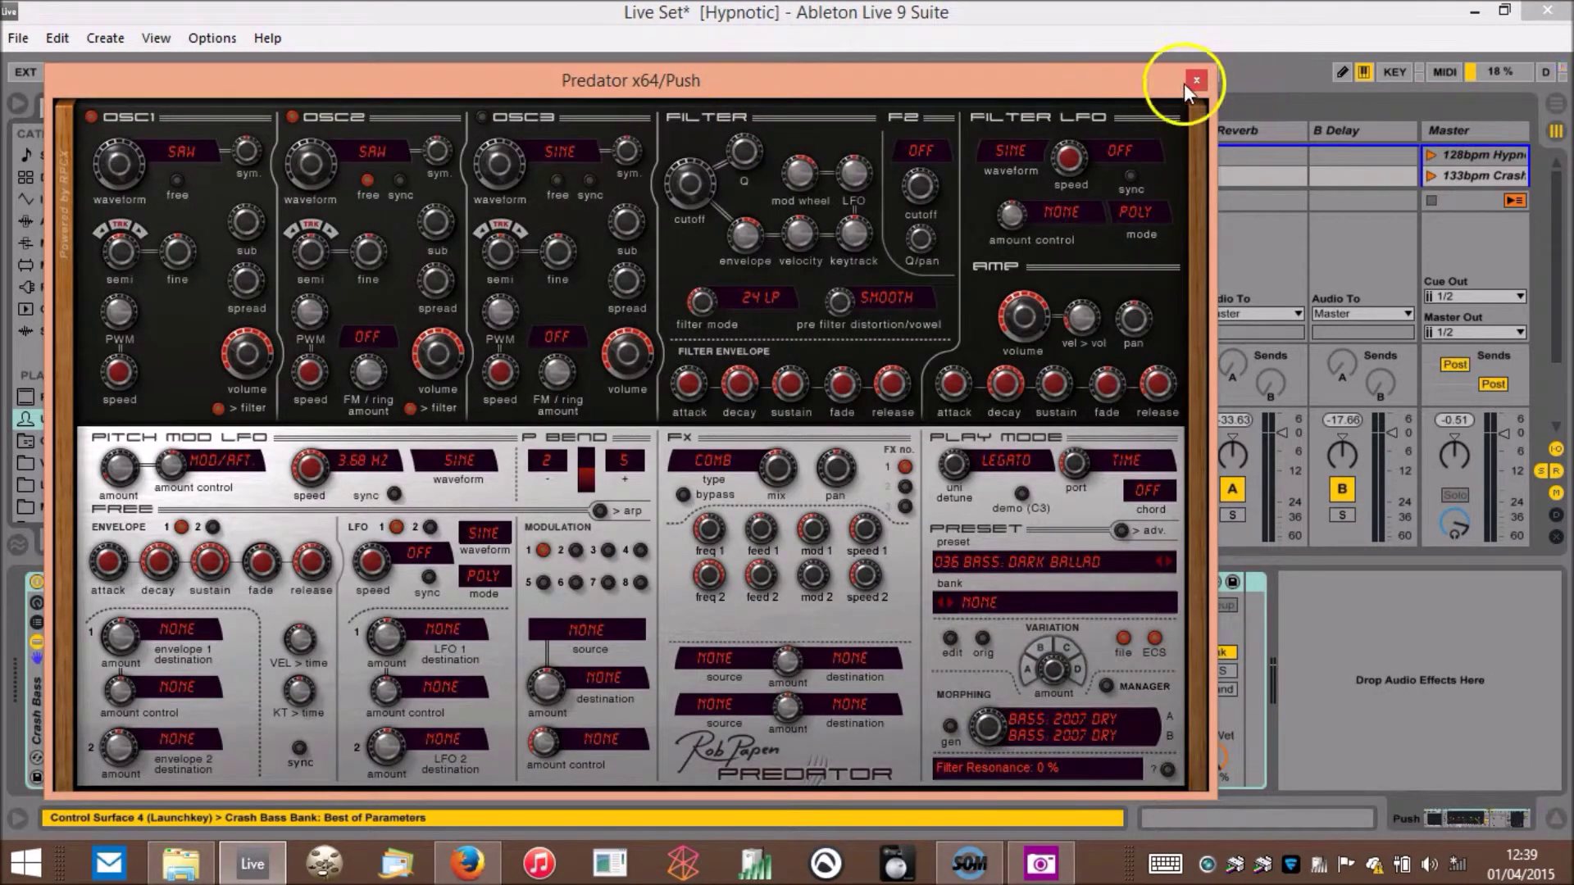
click(1195, 79)
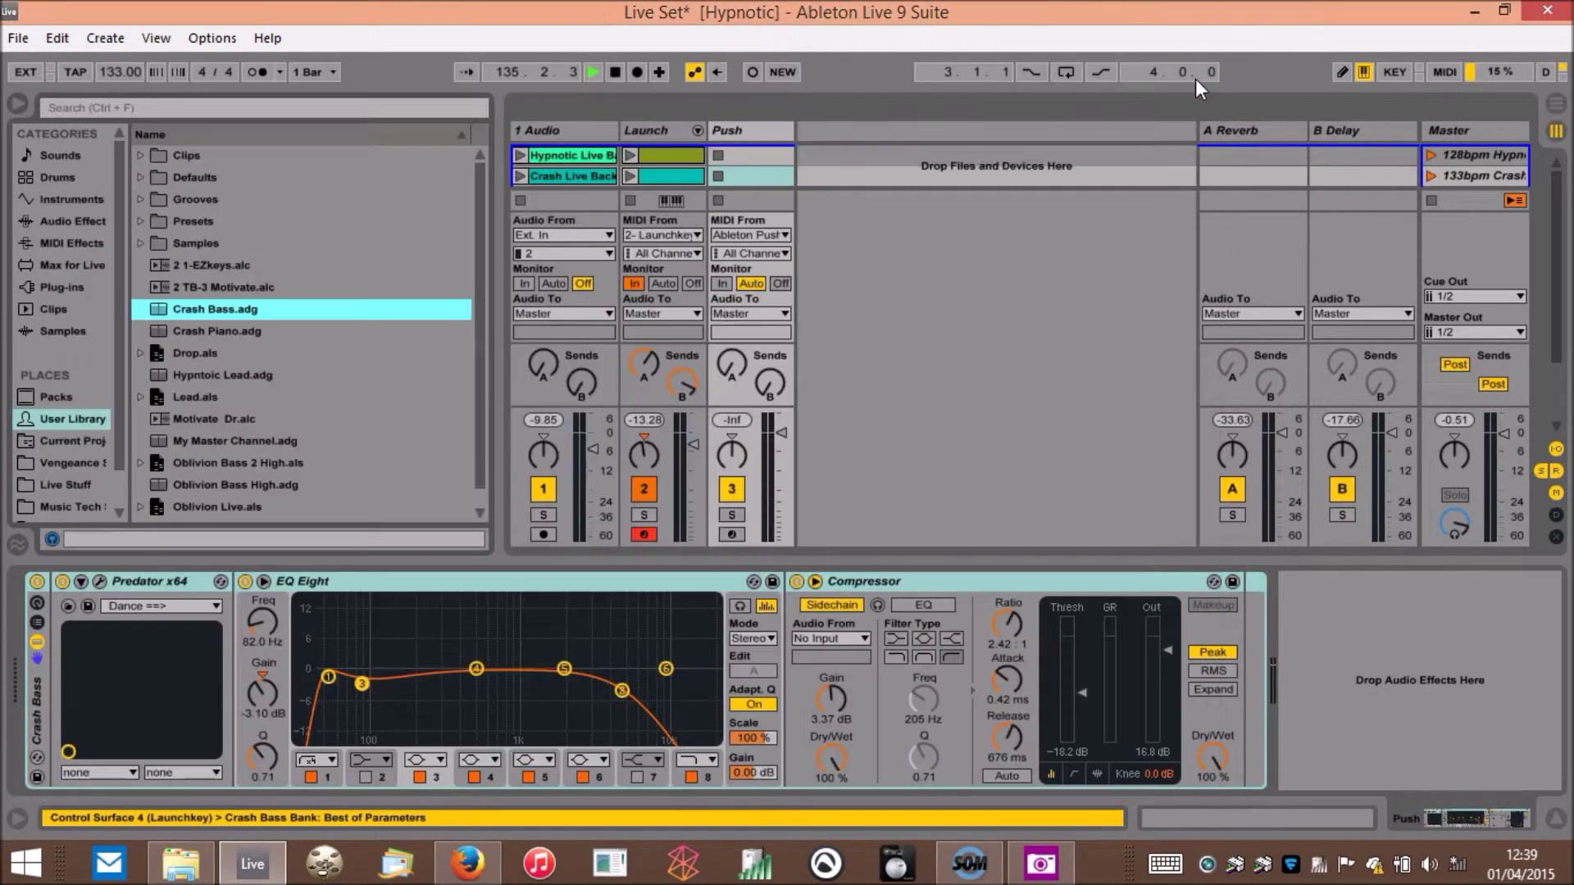
click(16, 104)
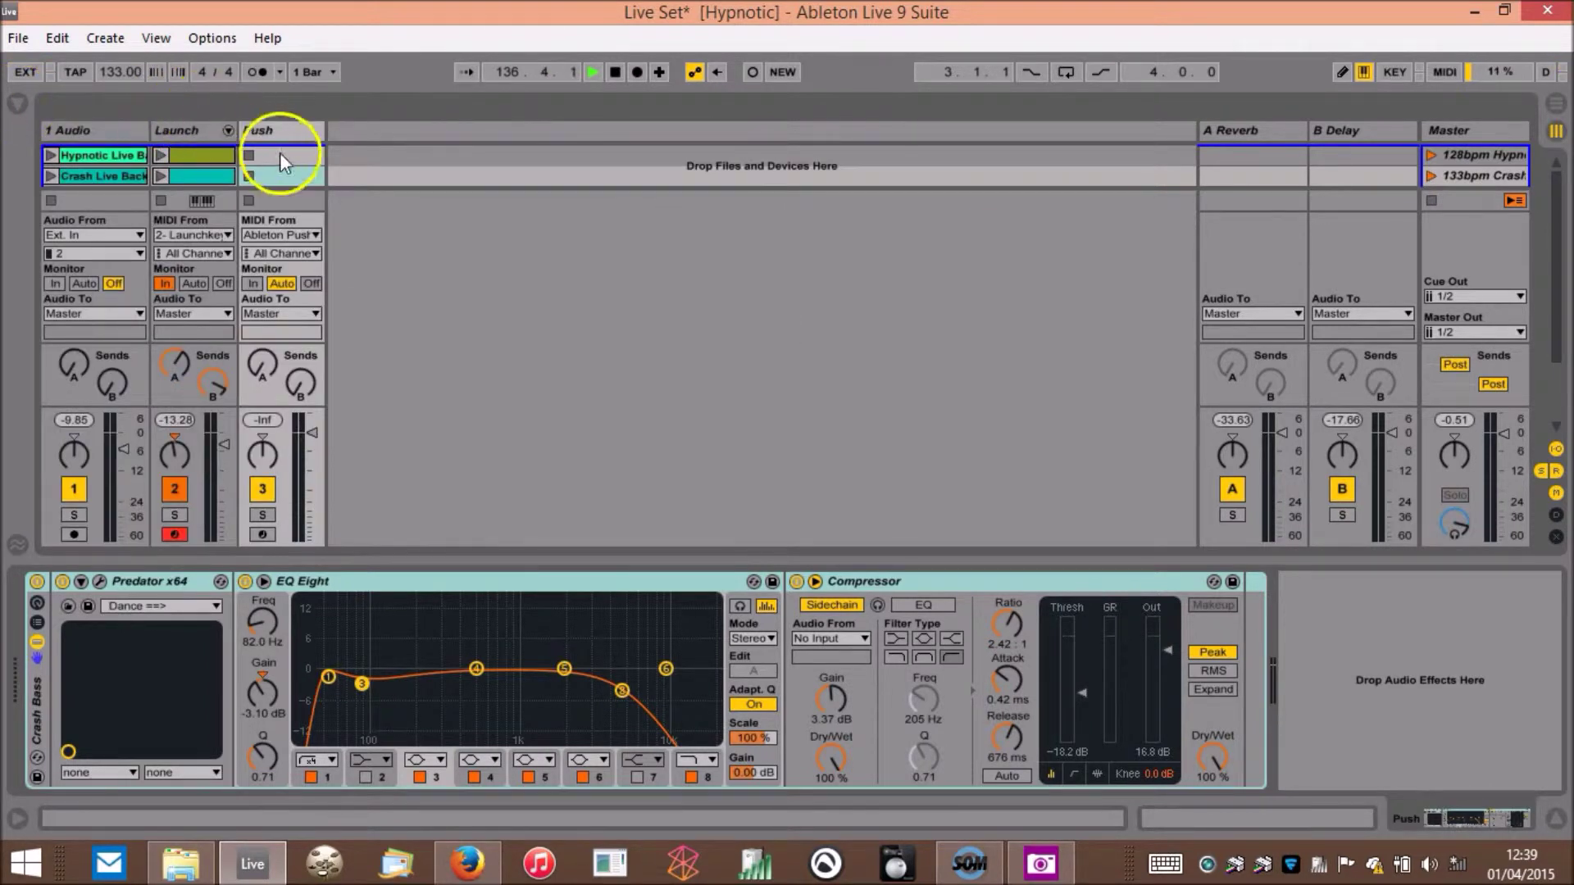
click(285, 131)
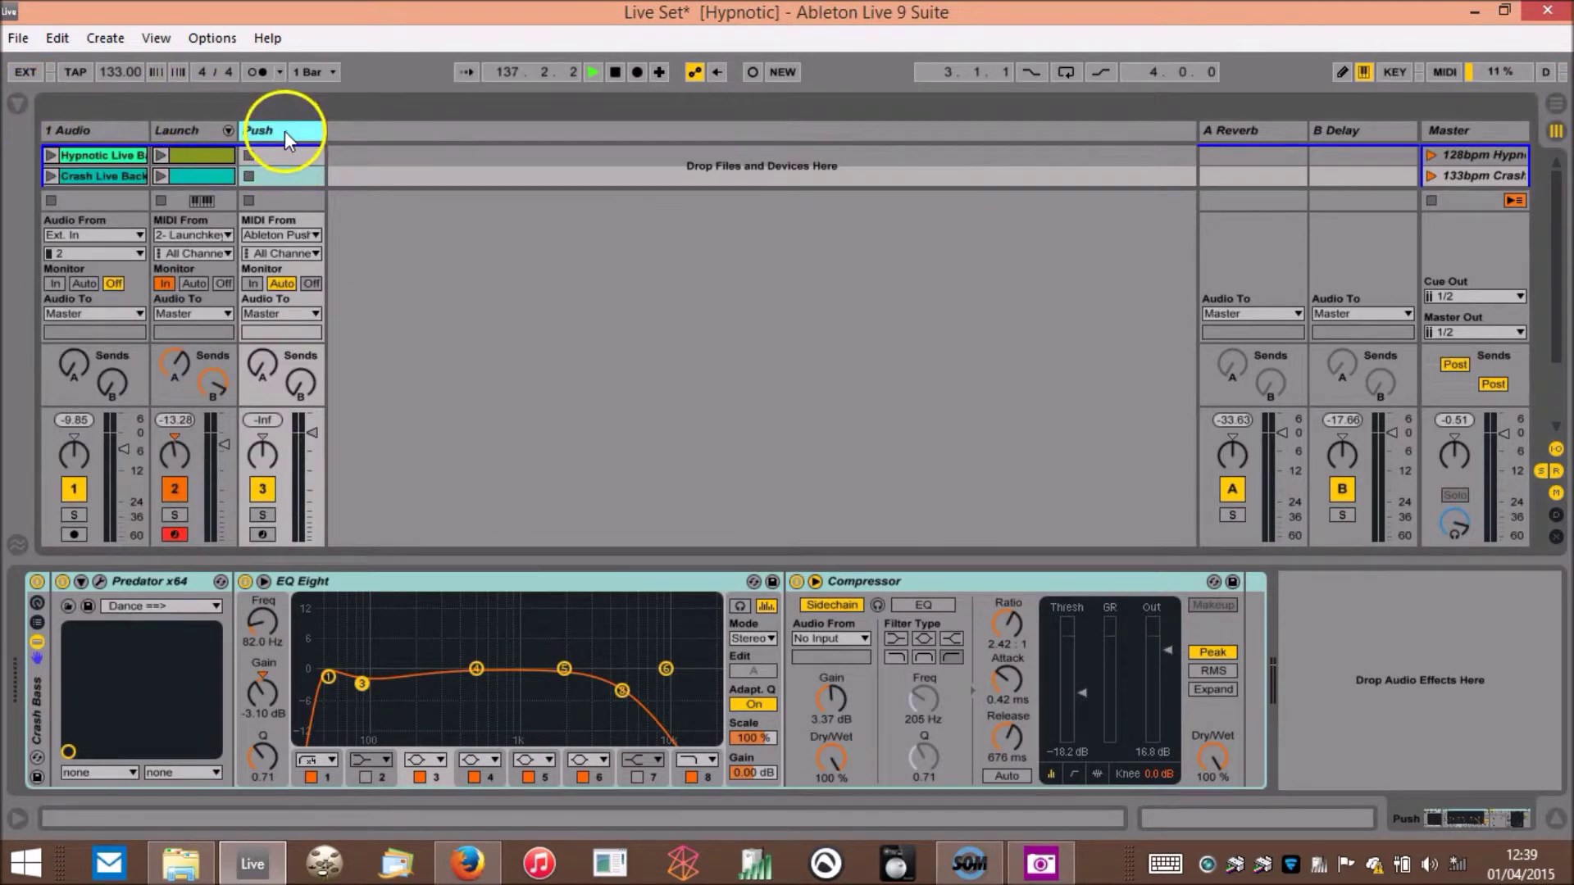
- Show the Crash Bass rack's macros on the Push track, collapse its devices and rename the rack as Intruments Push
click(282, 175)
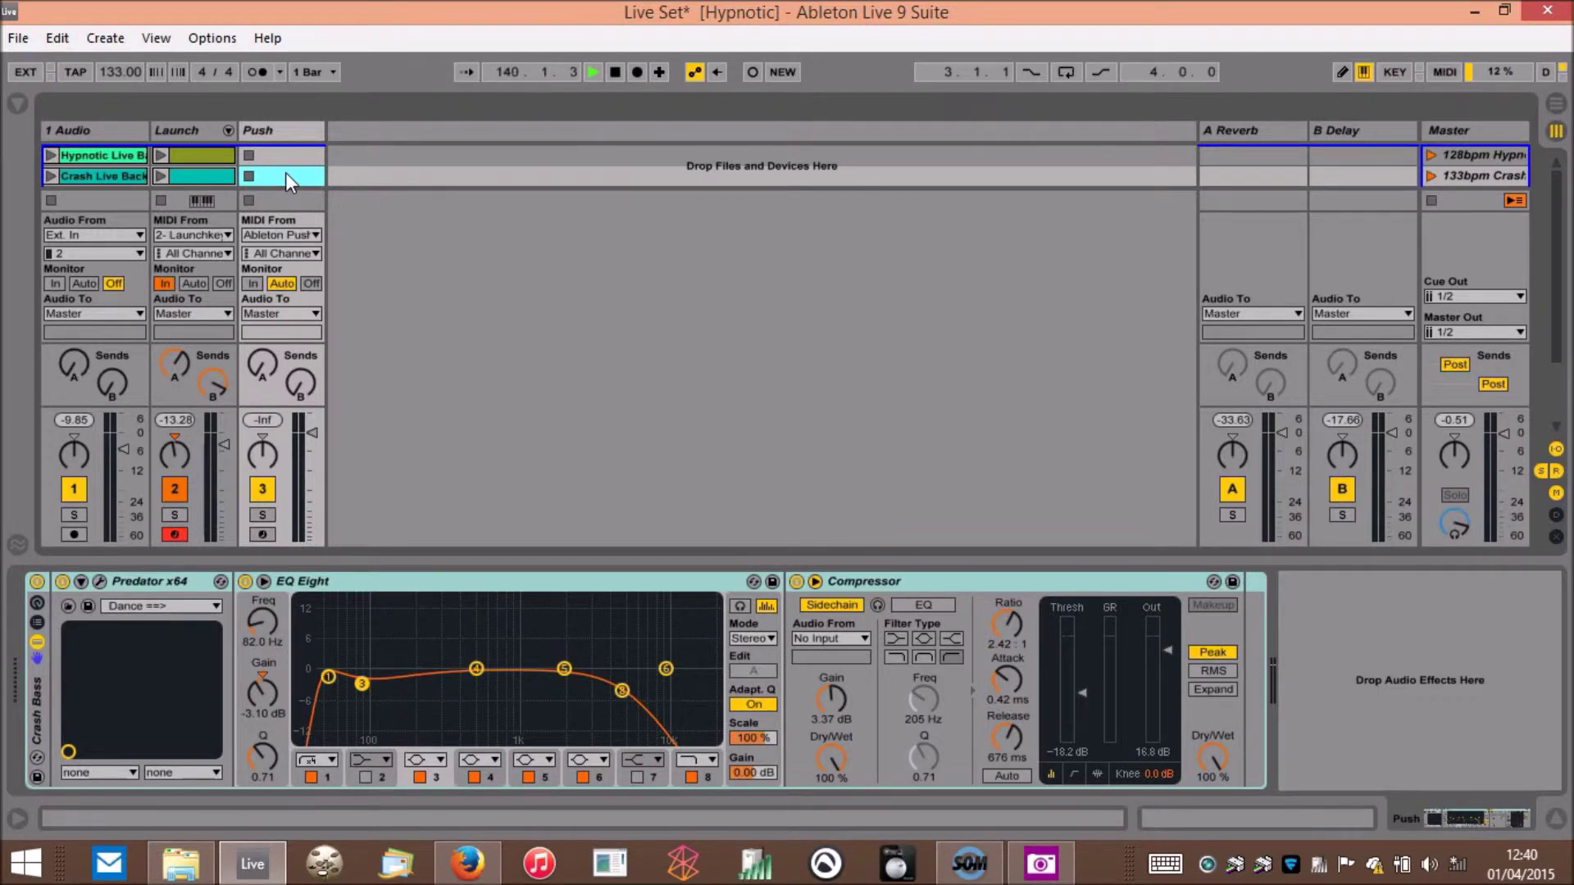
click(38, 601)
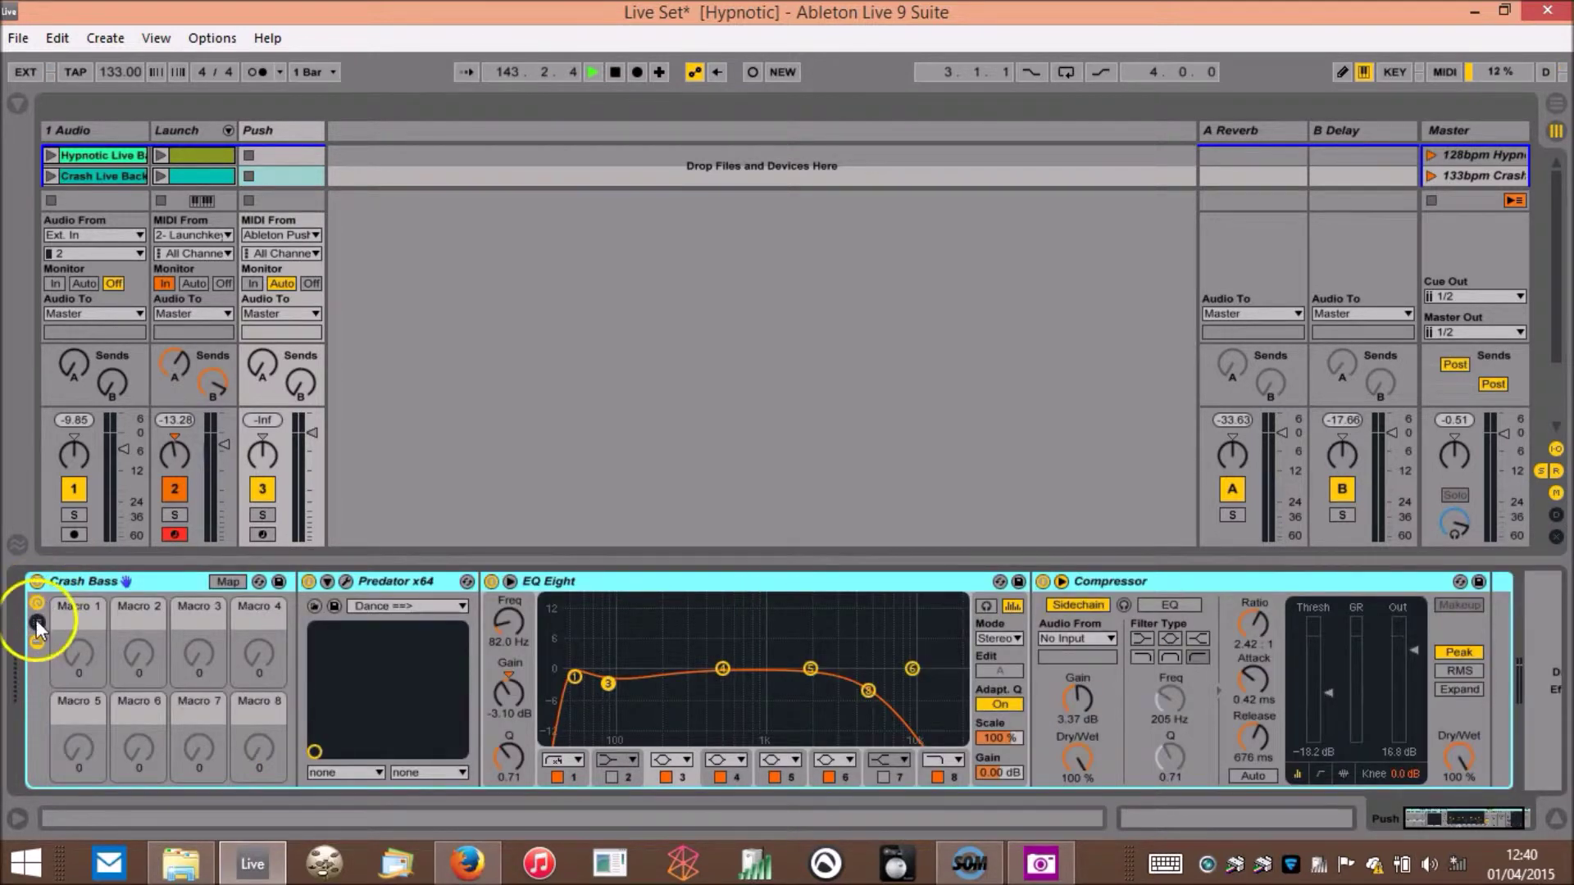
click(37, 623)
double_click(67, 584)
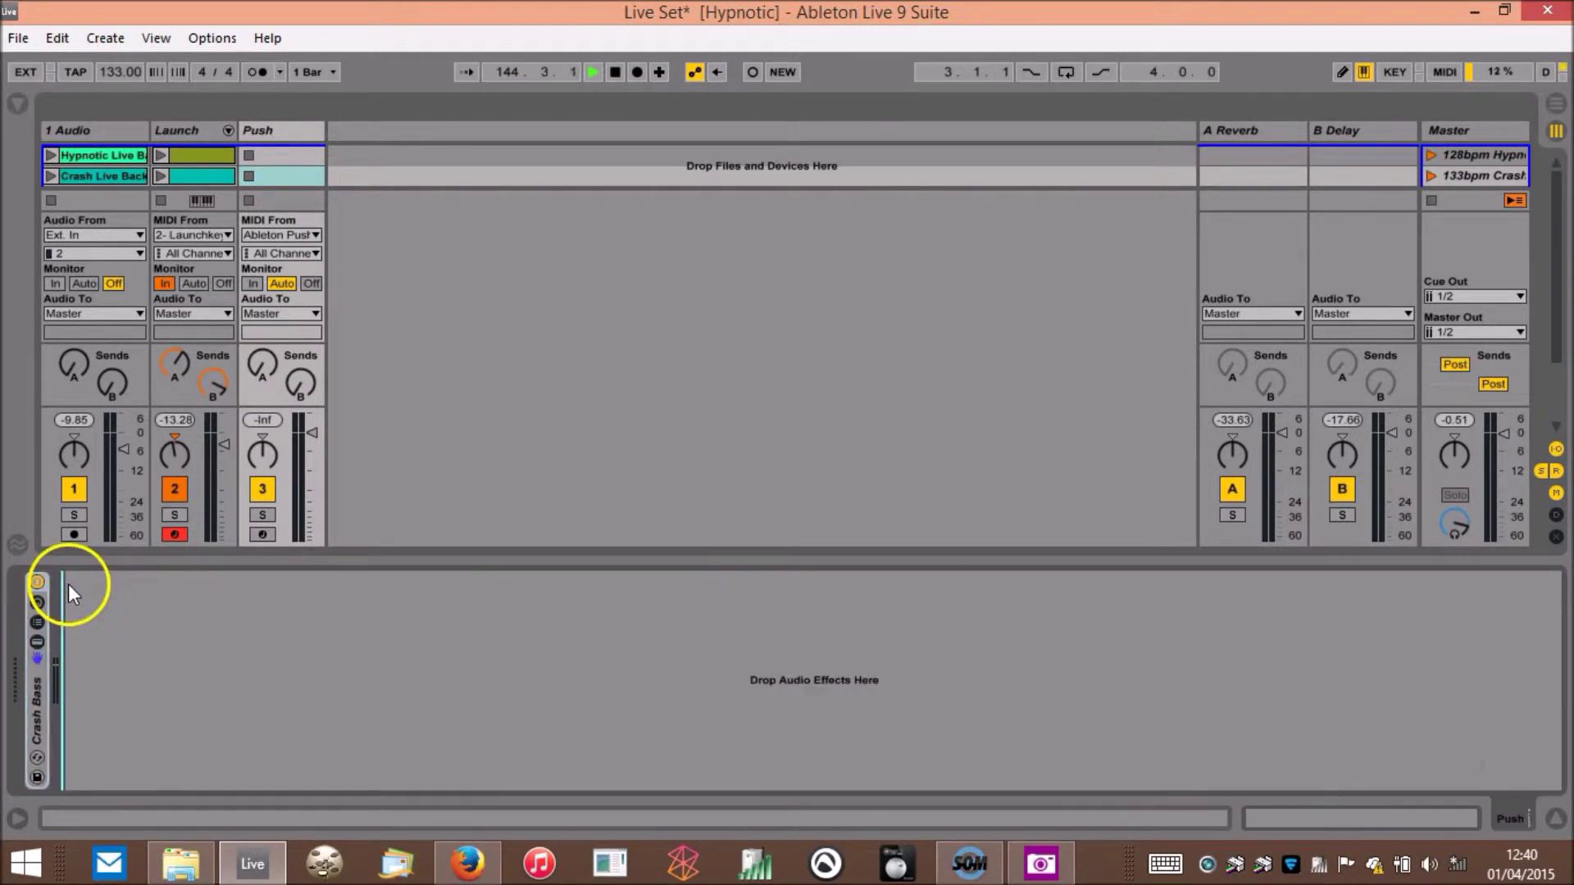
click(37, 605)
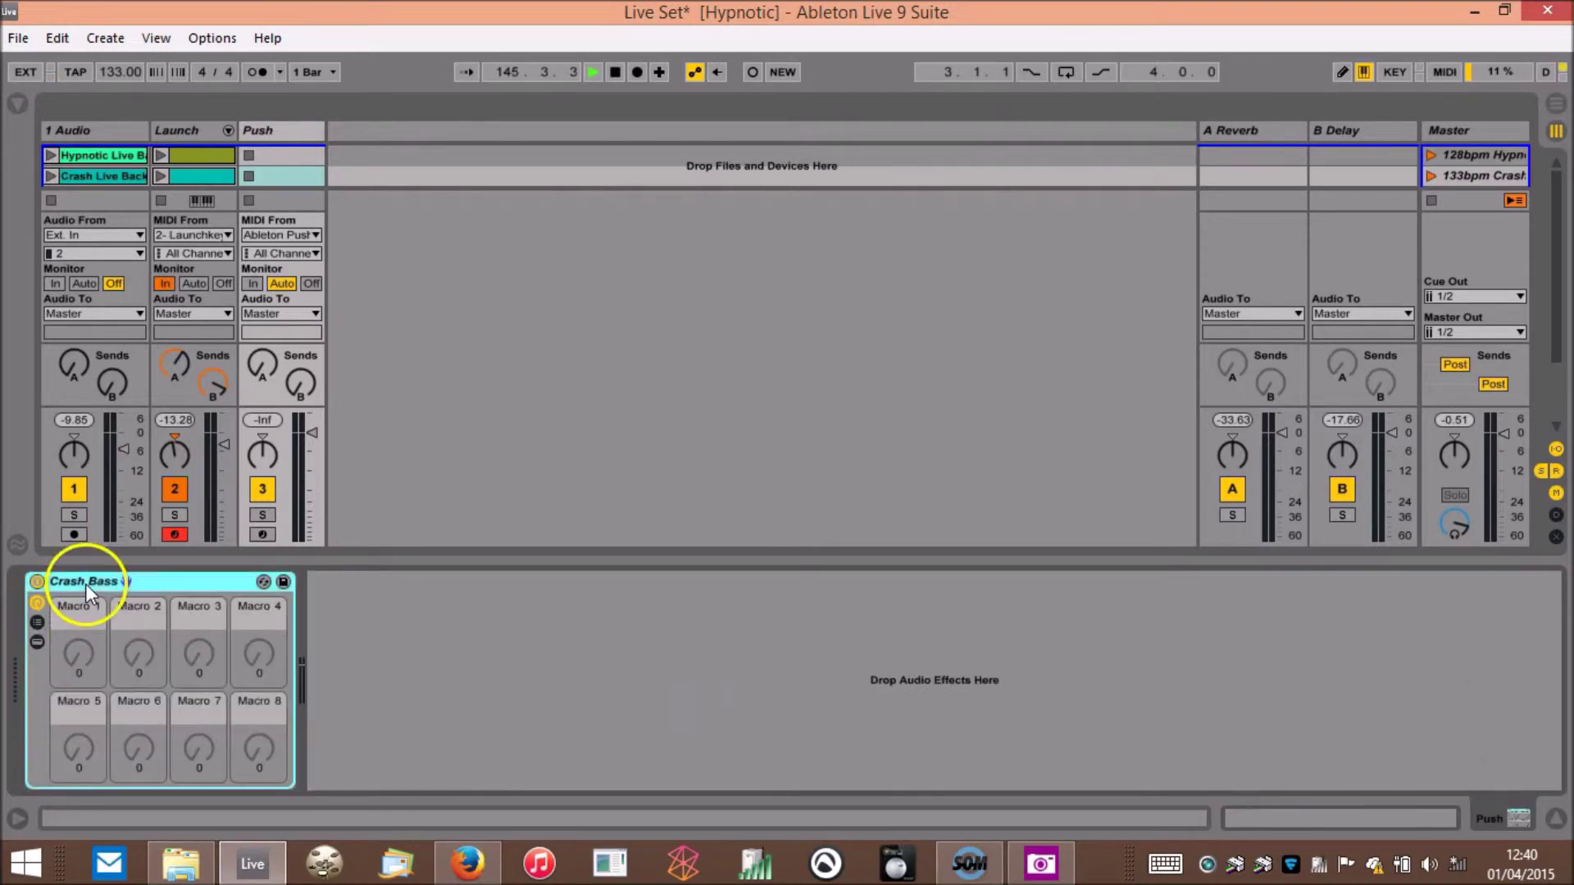
key(ctrl+r)
text(Intruments Push)
key(Return)
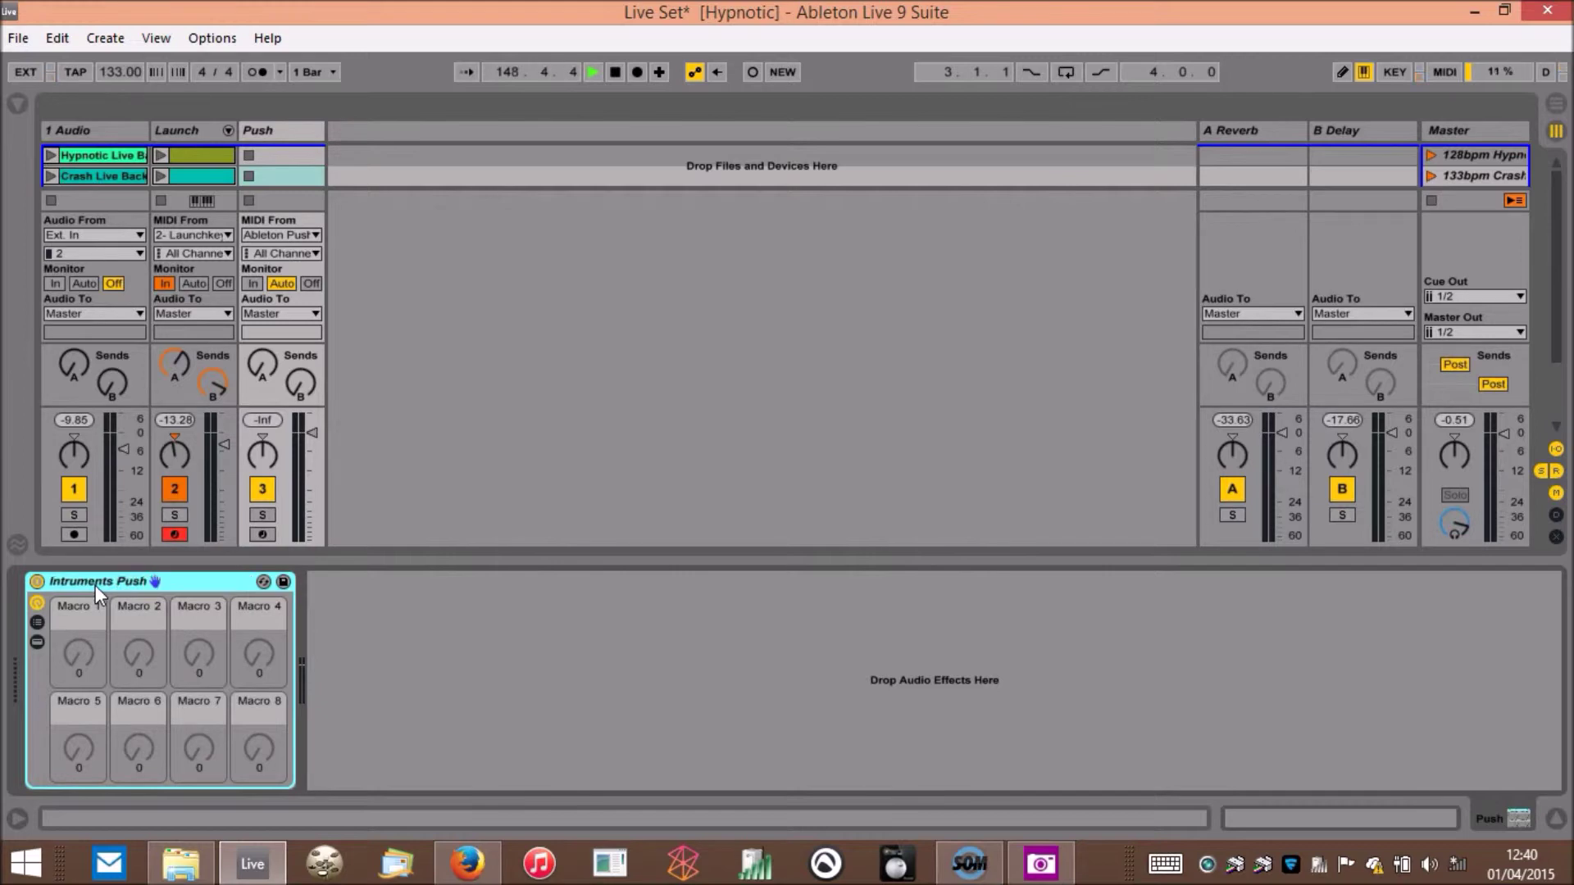
- Show the chain list and devices of the Push track's rack and select its Predator x64 chain
click(36, 624)
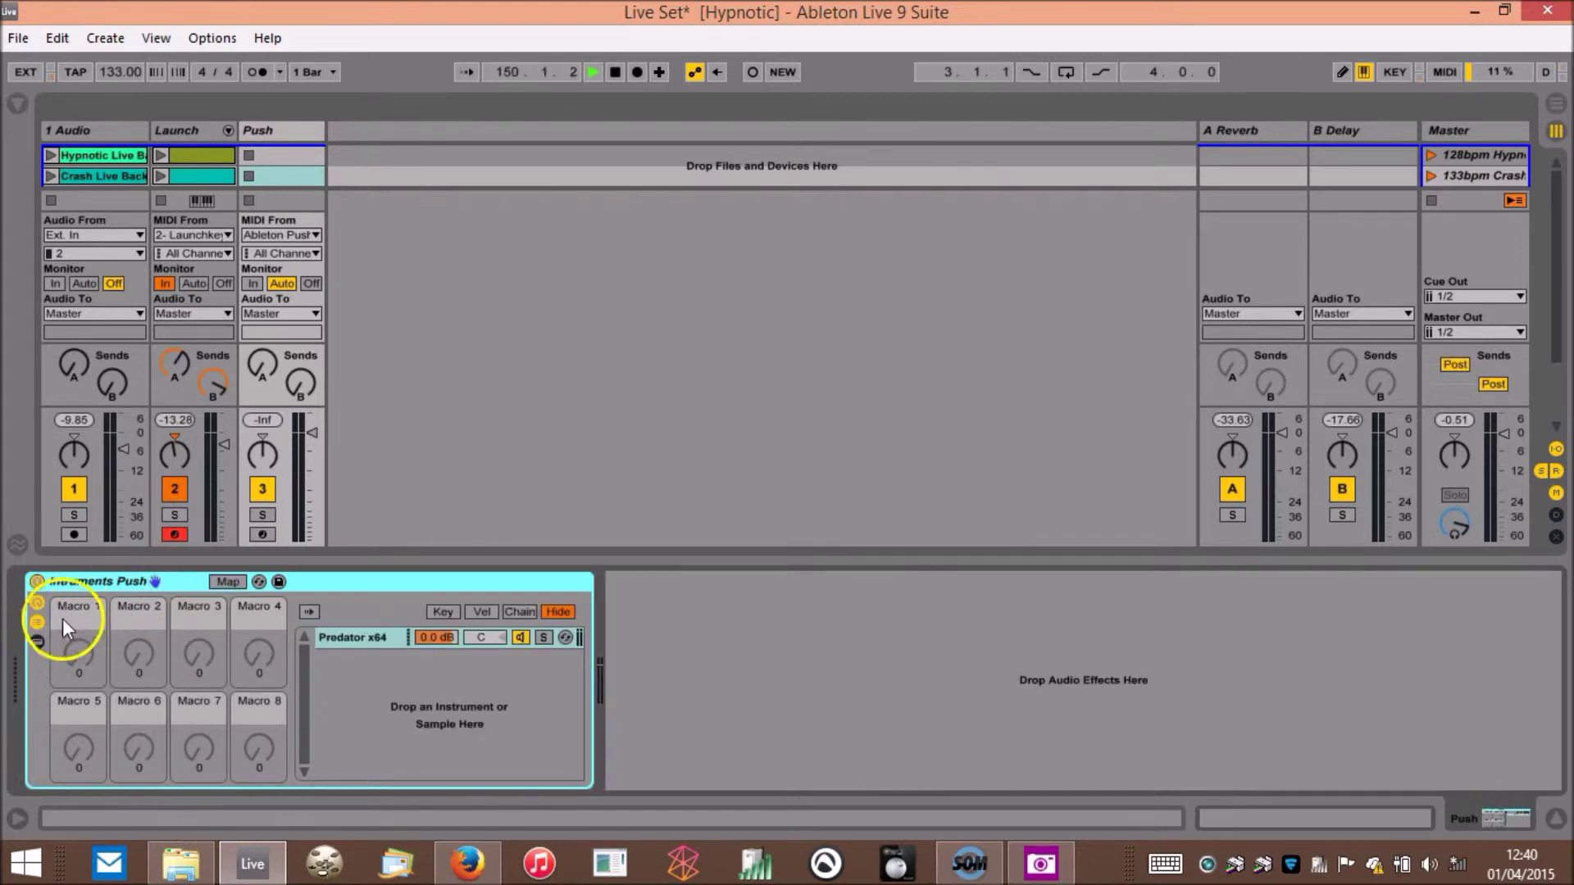
click(36, 642)
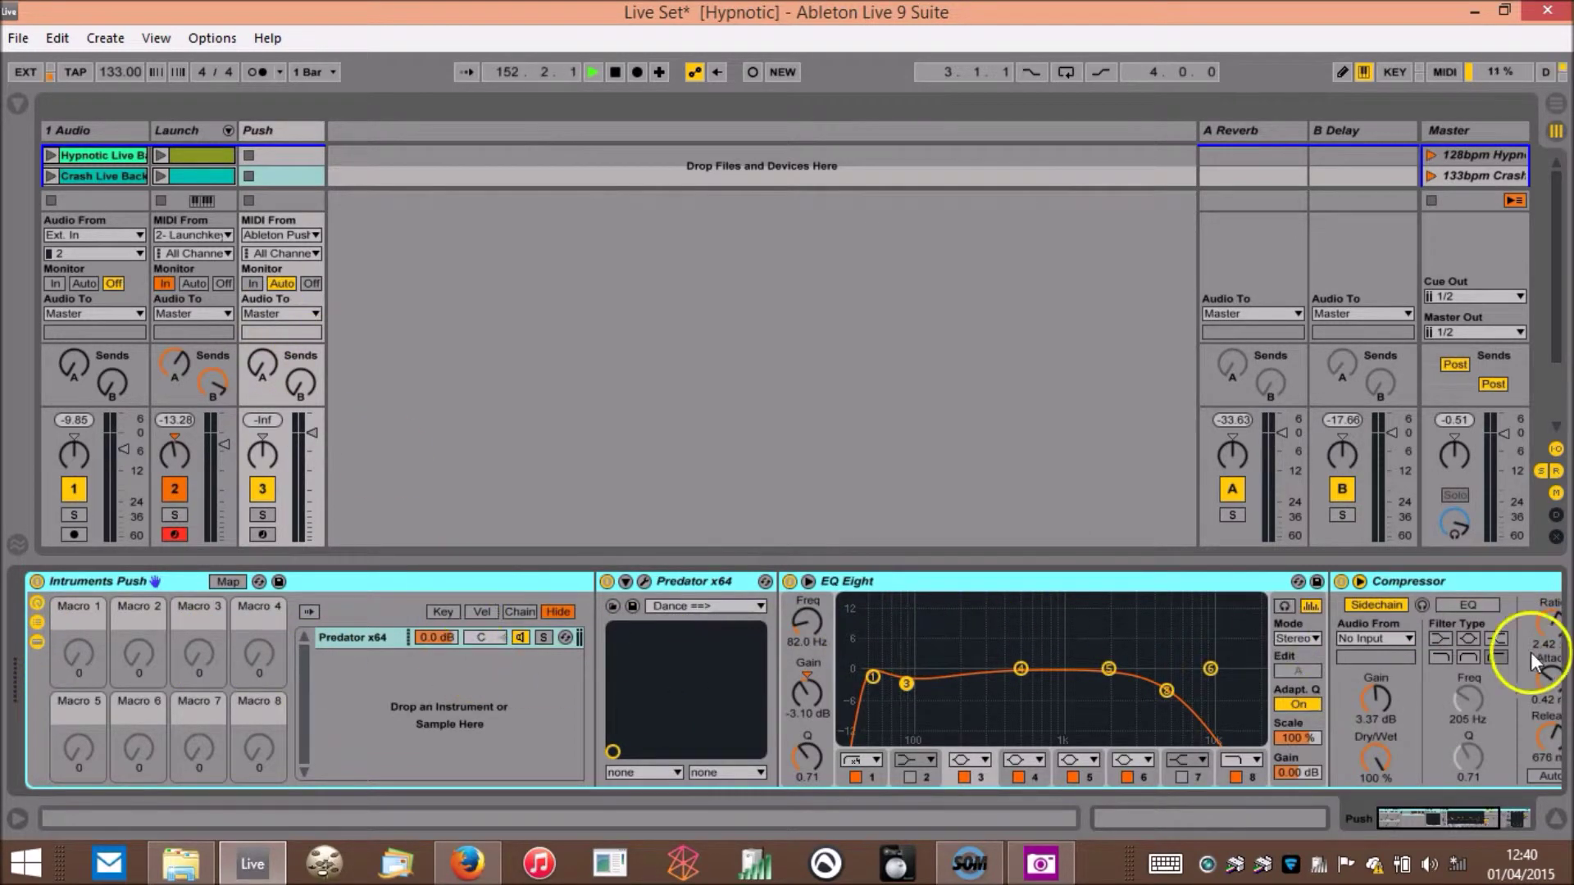
click(372, 637)
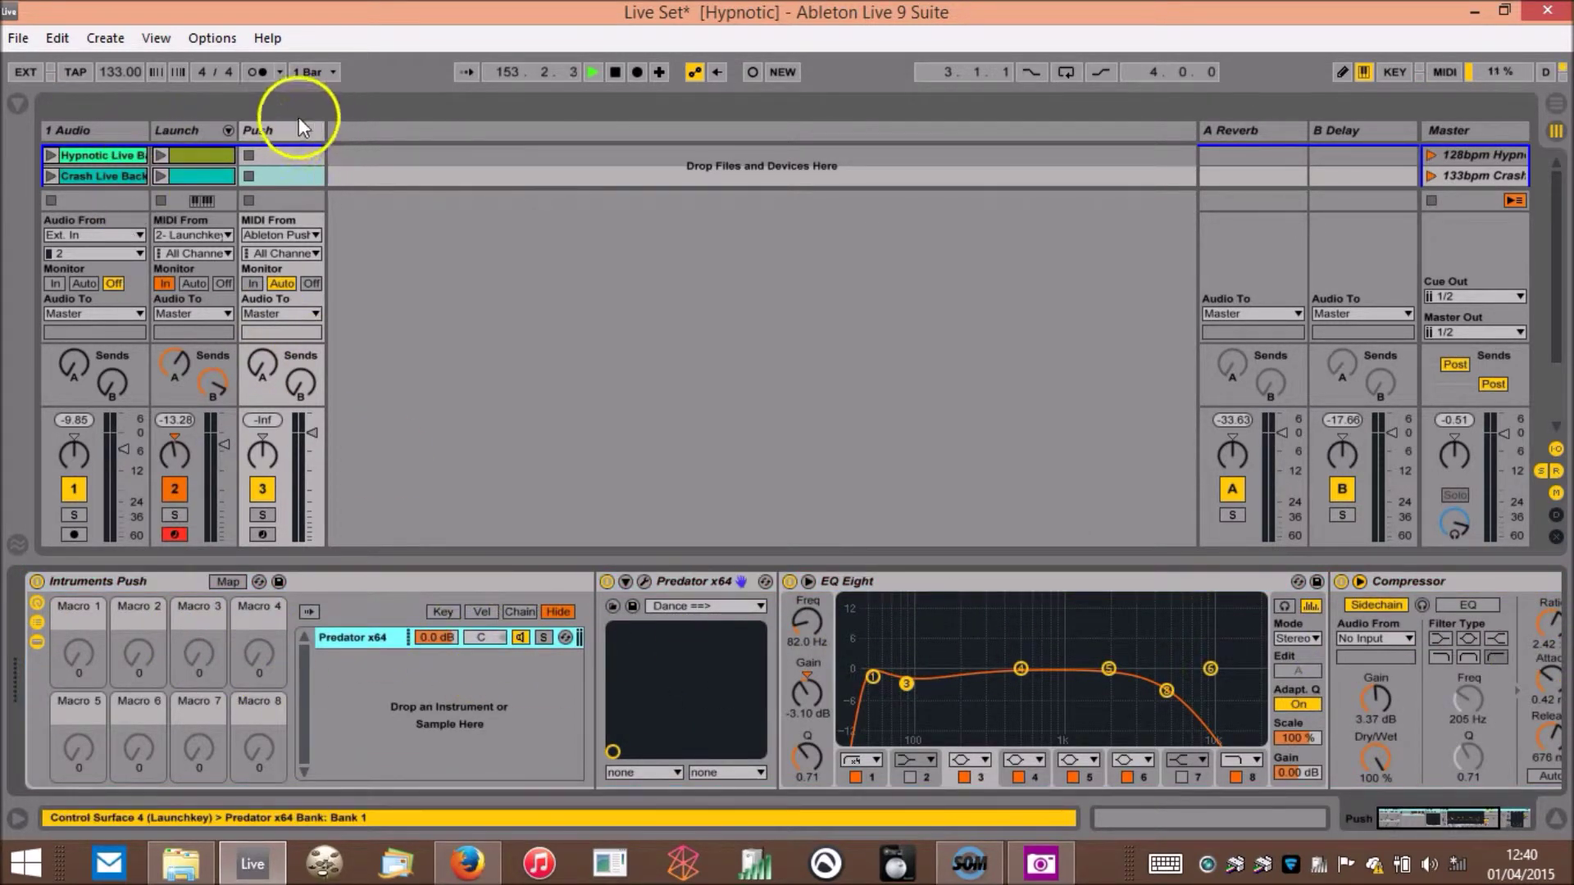
- Create a clip in the Push track's second slot with the rack's Chain Selector envelope at 0, and display the rack's chain zones
click(274, 175)
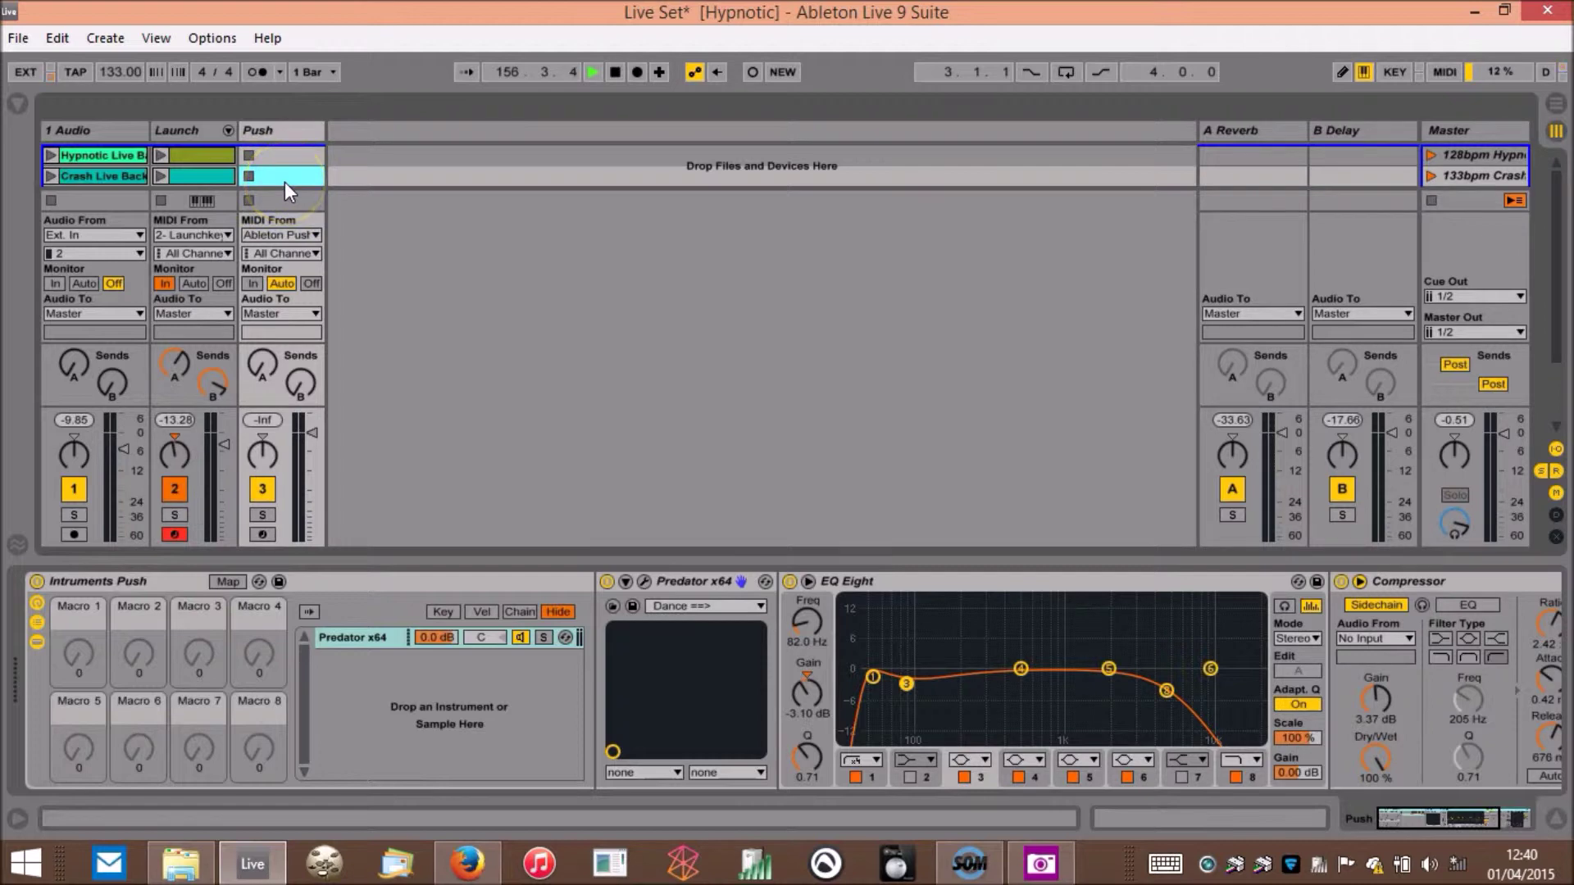
double_click(284, 180)
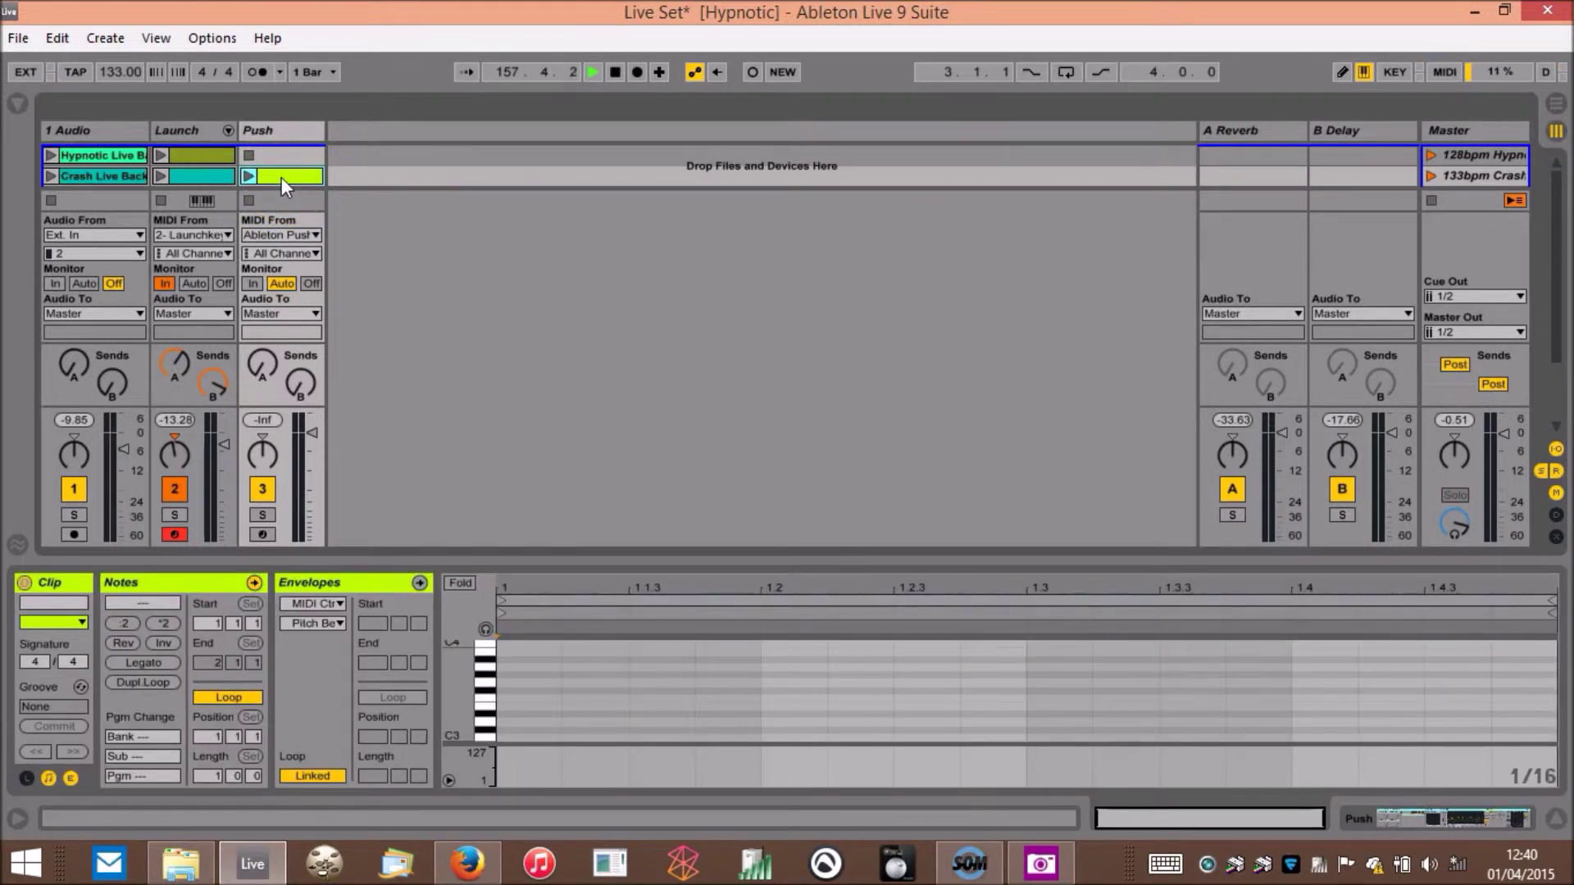
click(338, 603)
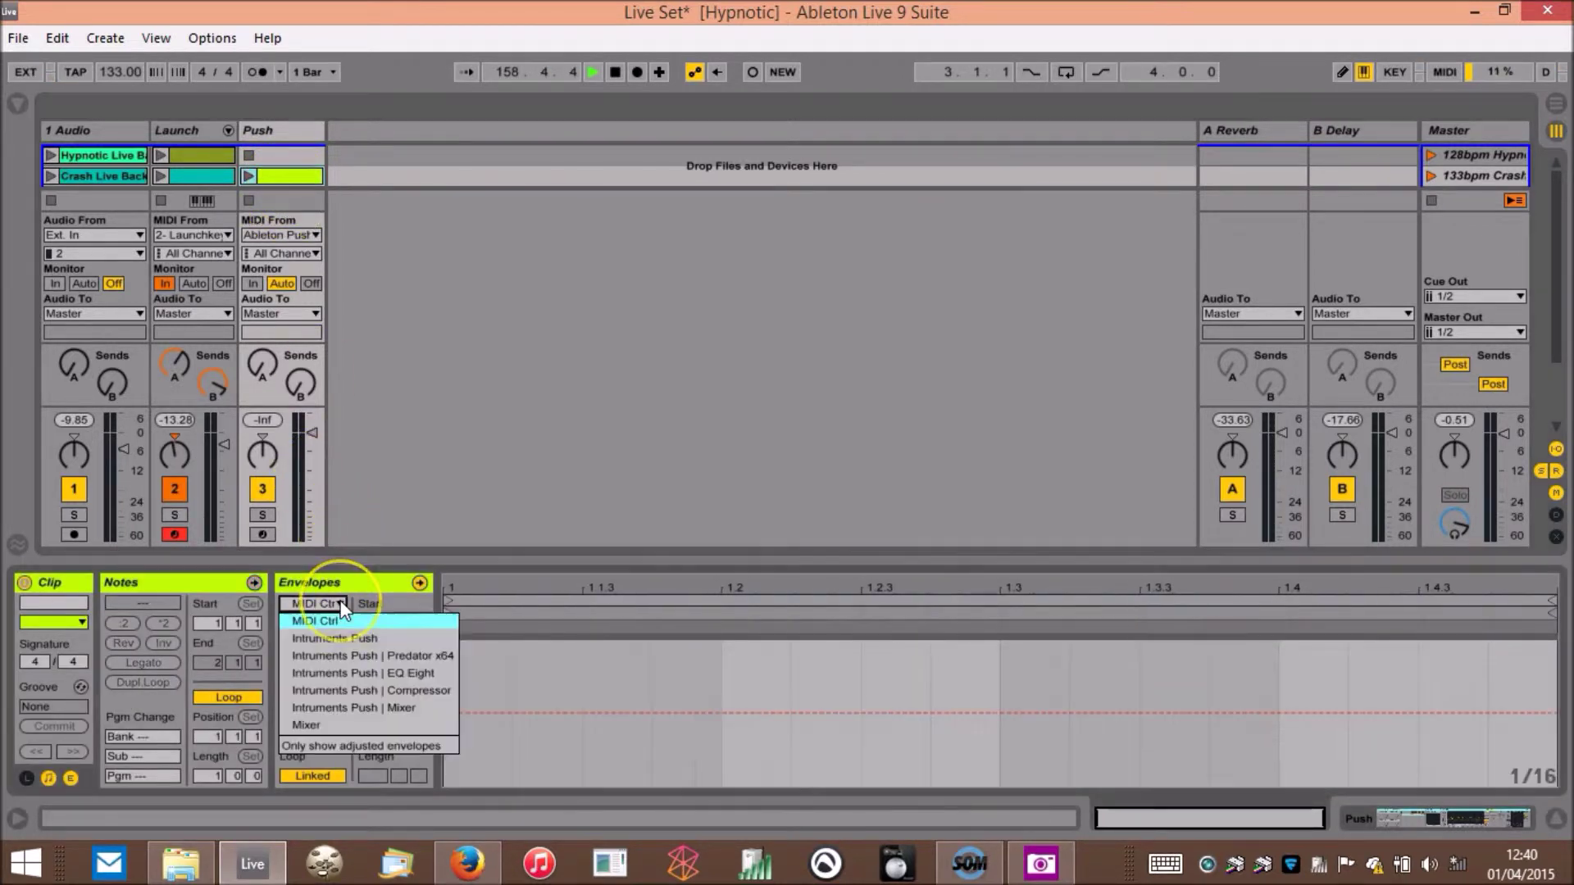
click(342, 654)
click(337, 623)
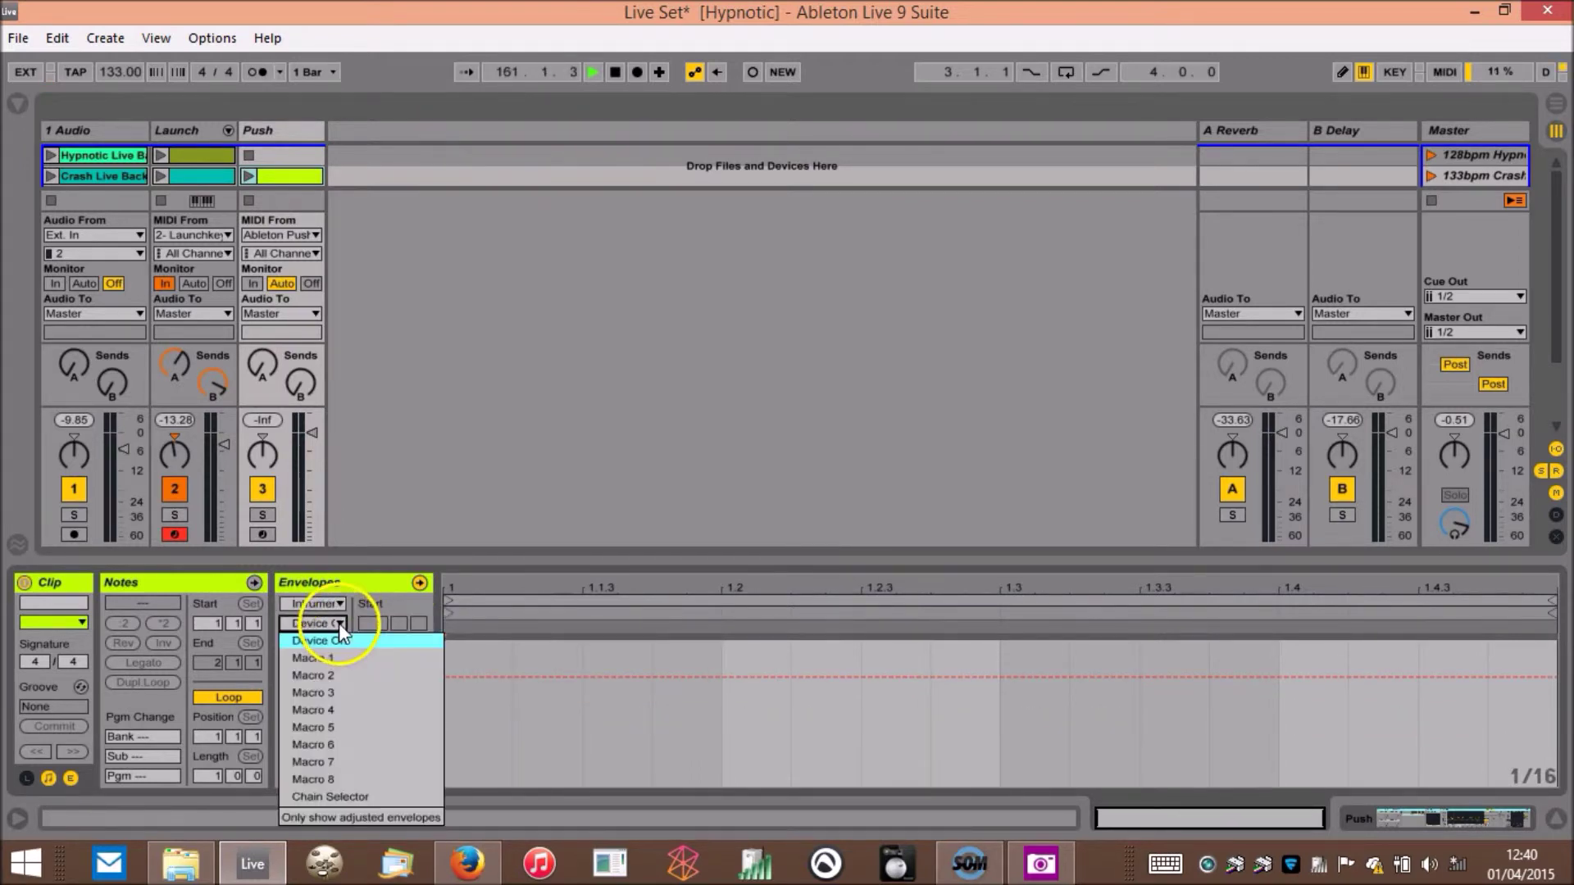
click(347, 795)
click(471, 771)
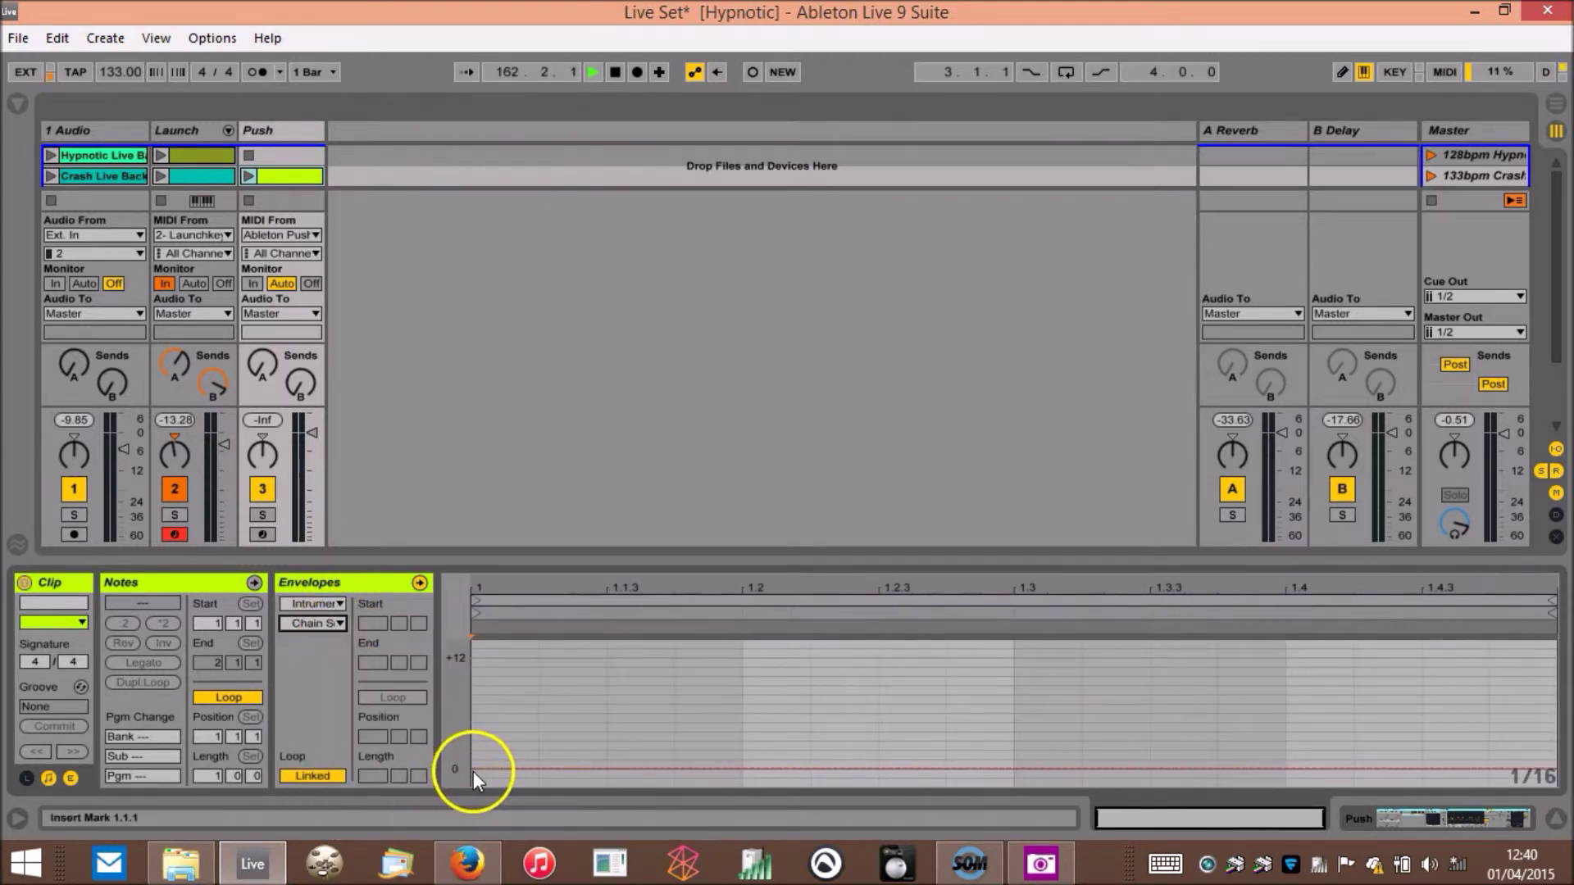
click(476, 769)
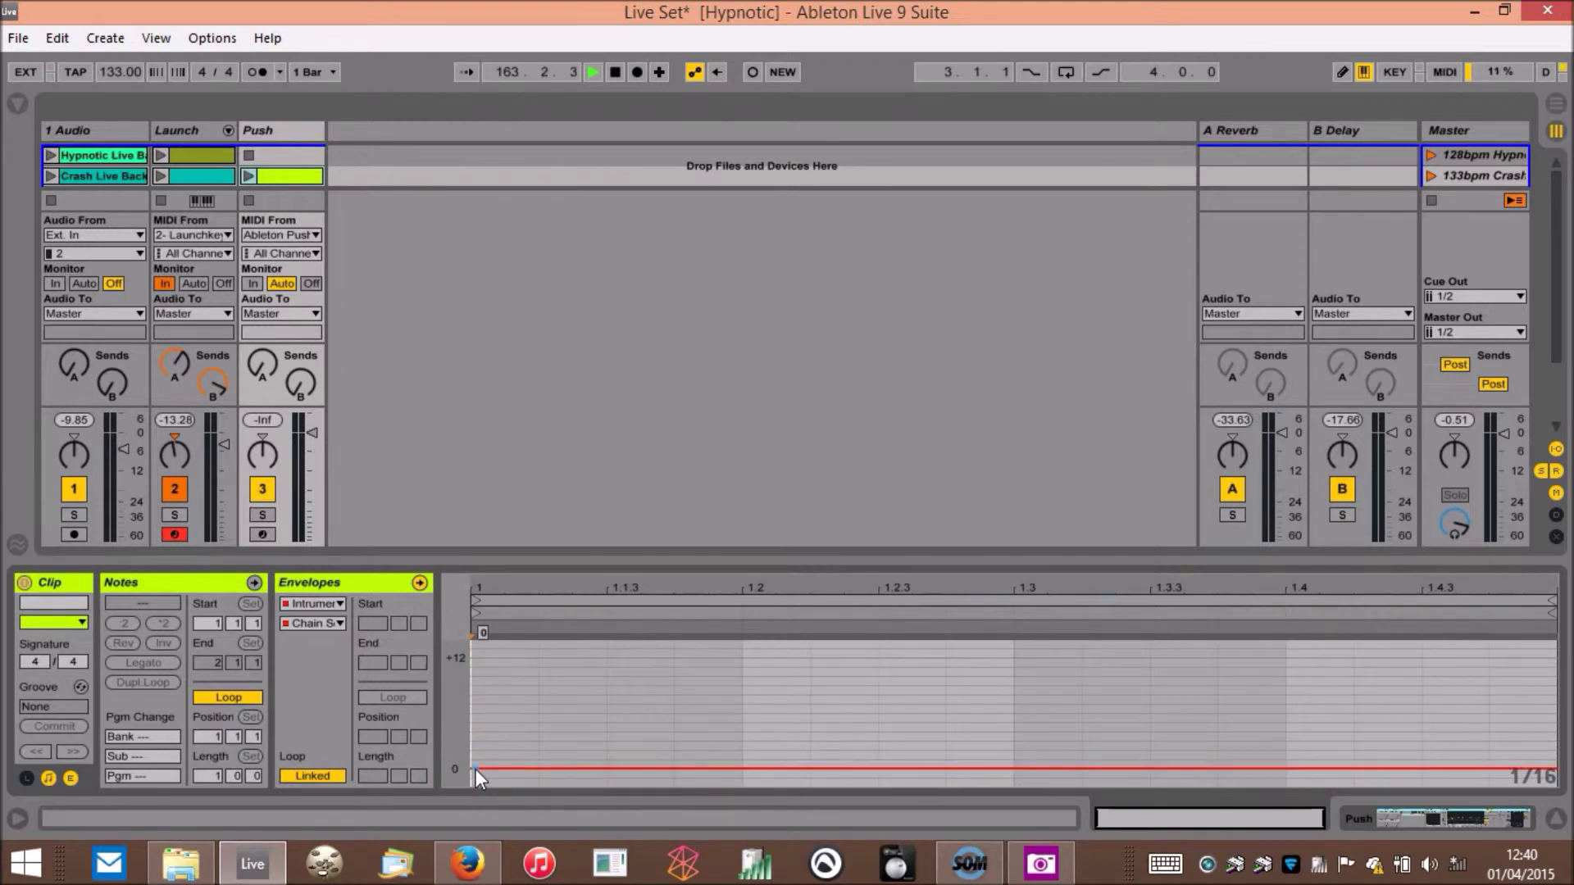
click(304, 303)
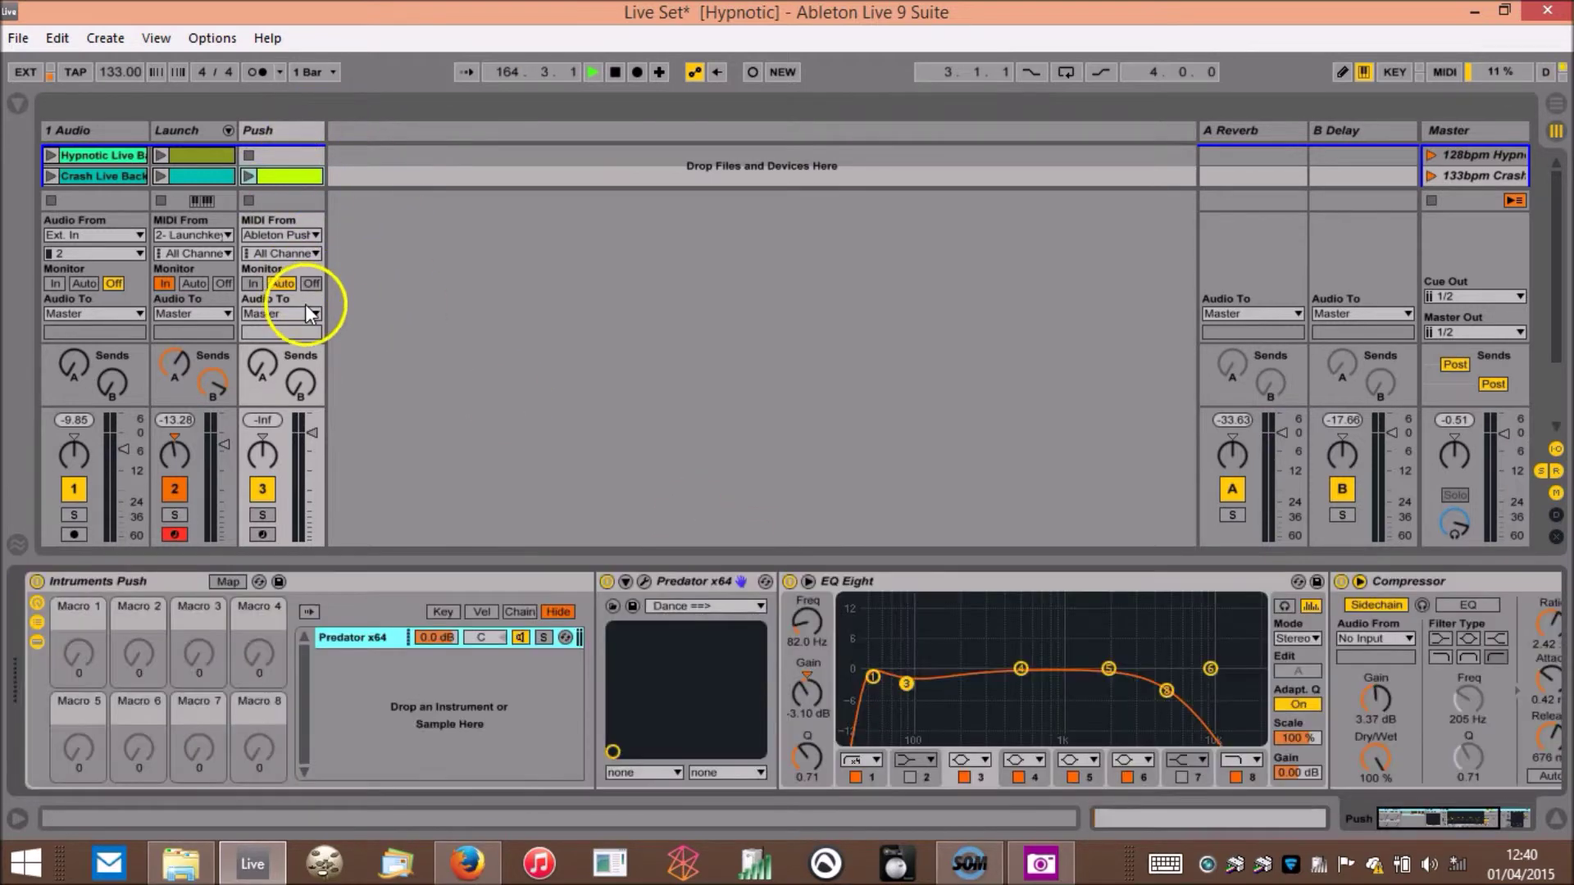
click(529, 612)
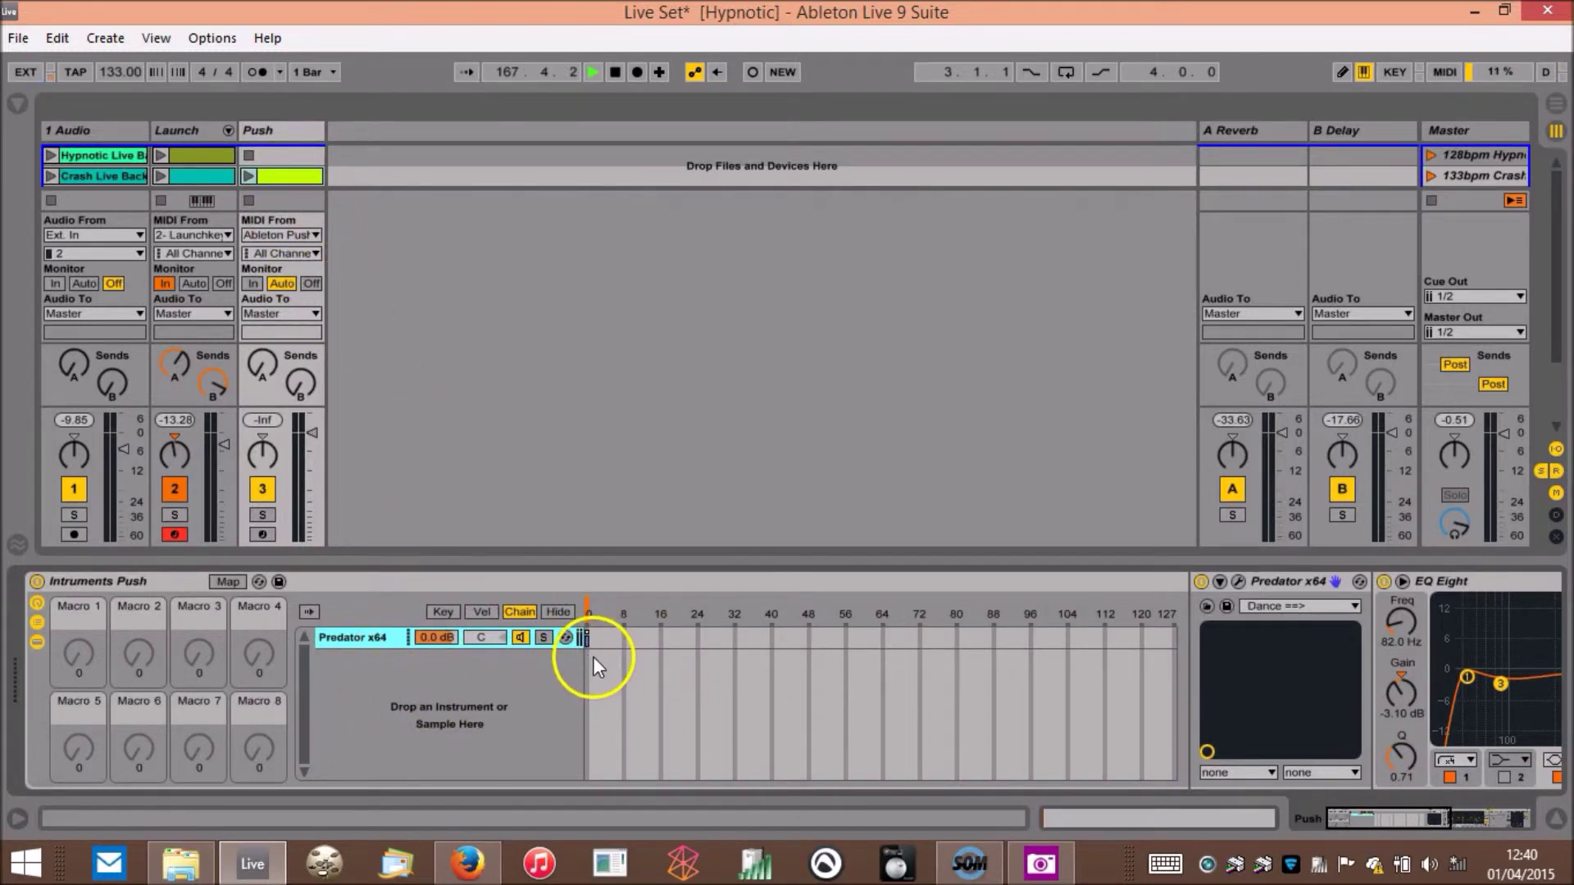
- Compare Auto and In monitoring on the Push track, leave it on In, and lower the track's volume
click(247, 177)
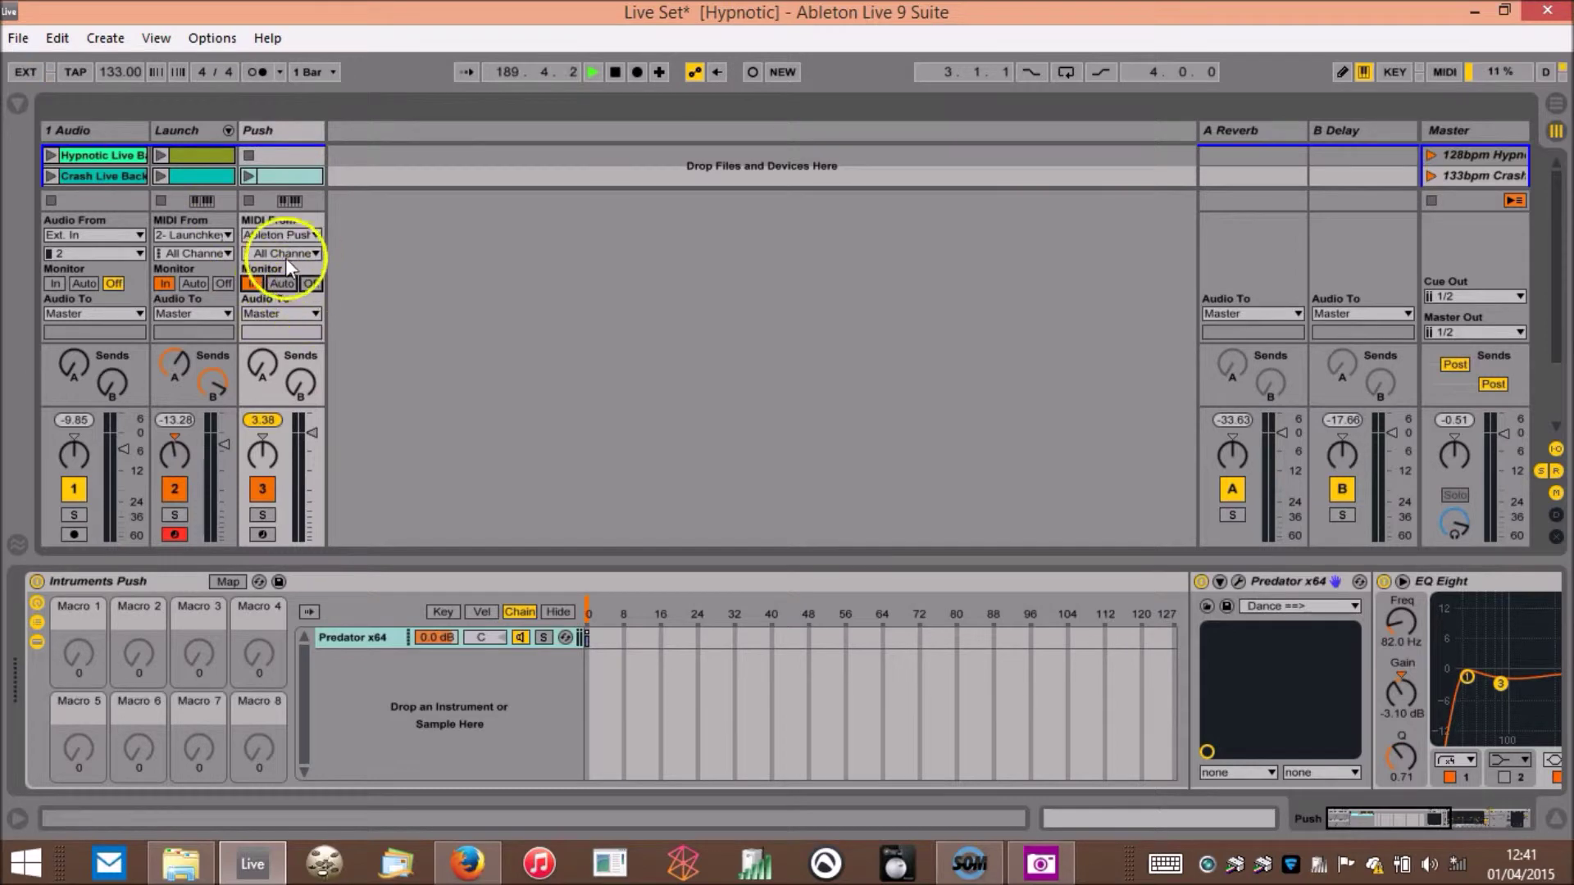
click(282, 281)
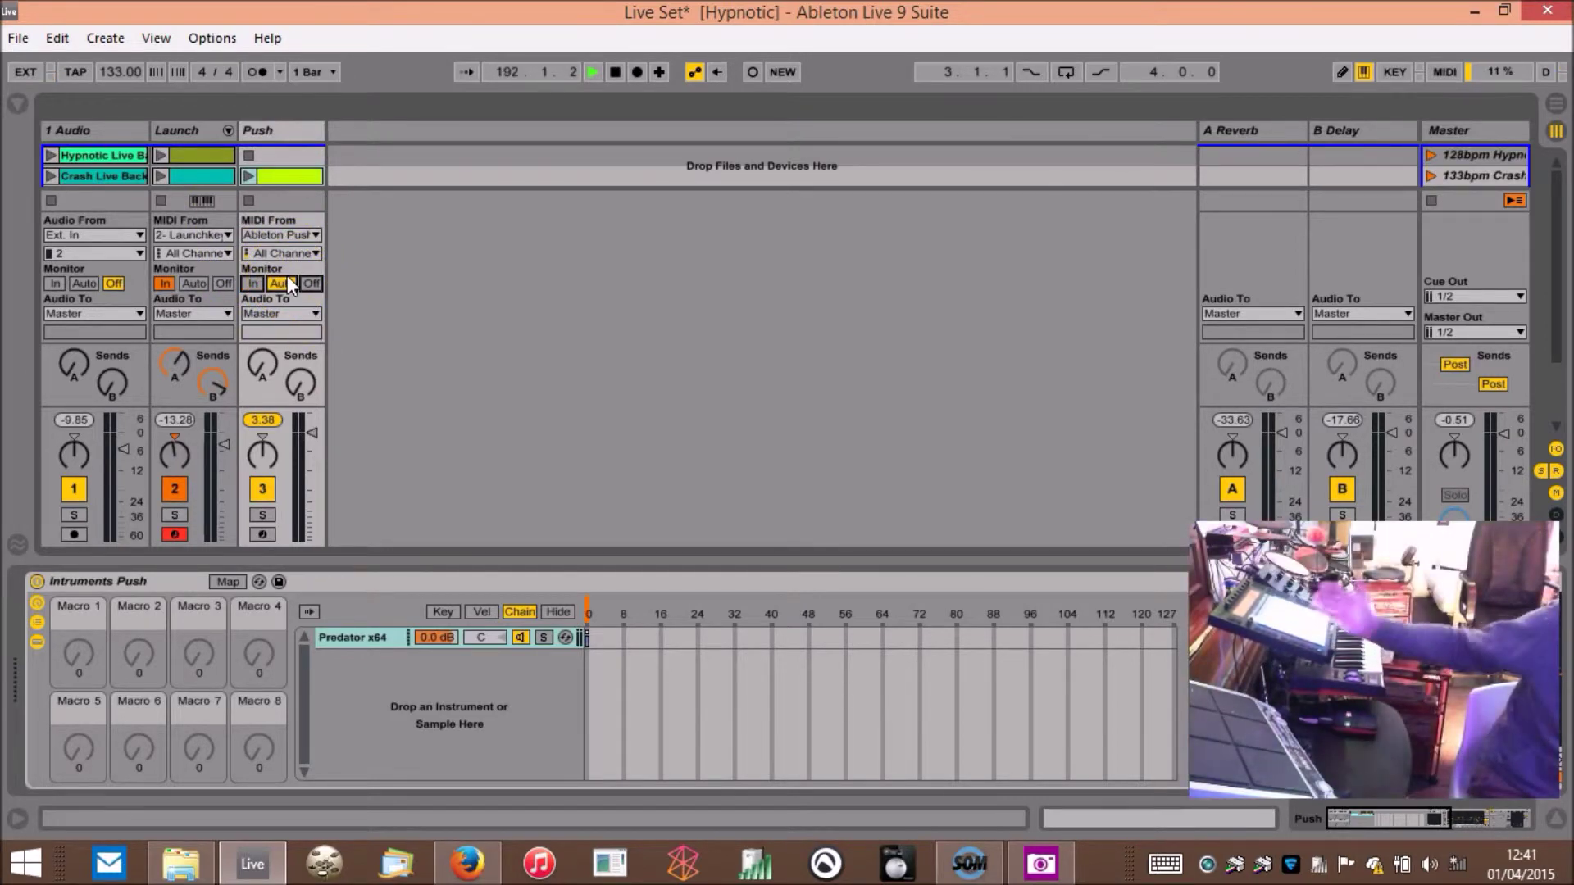
click(253, 283)
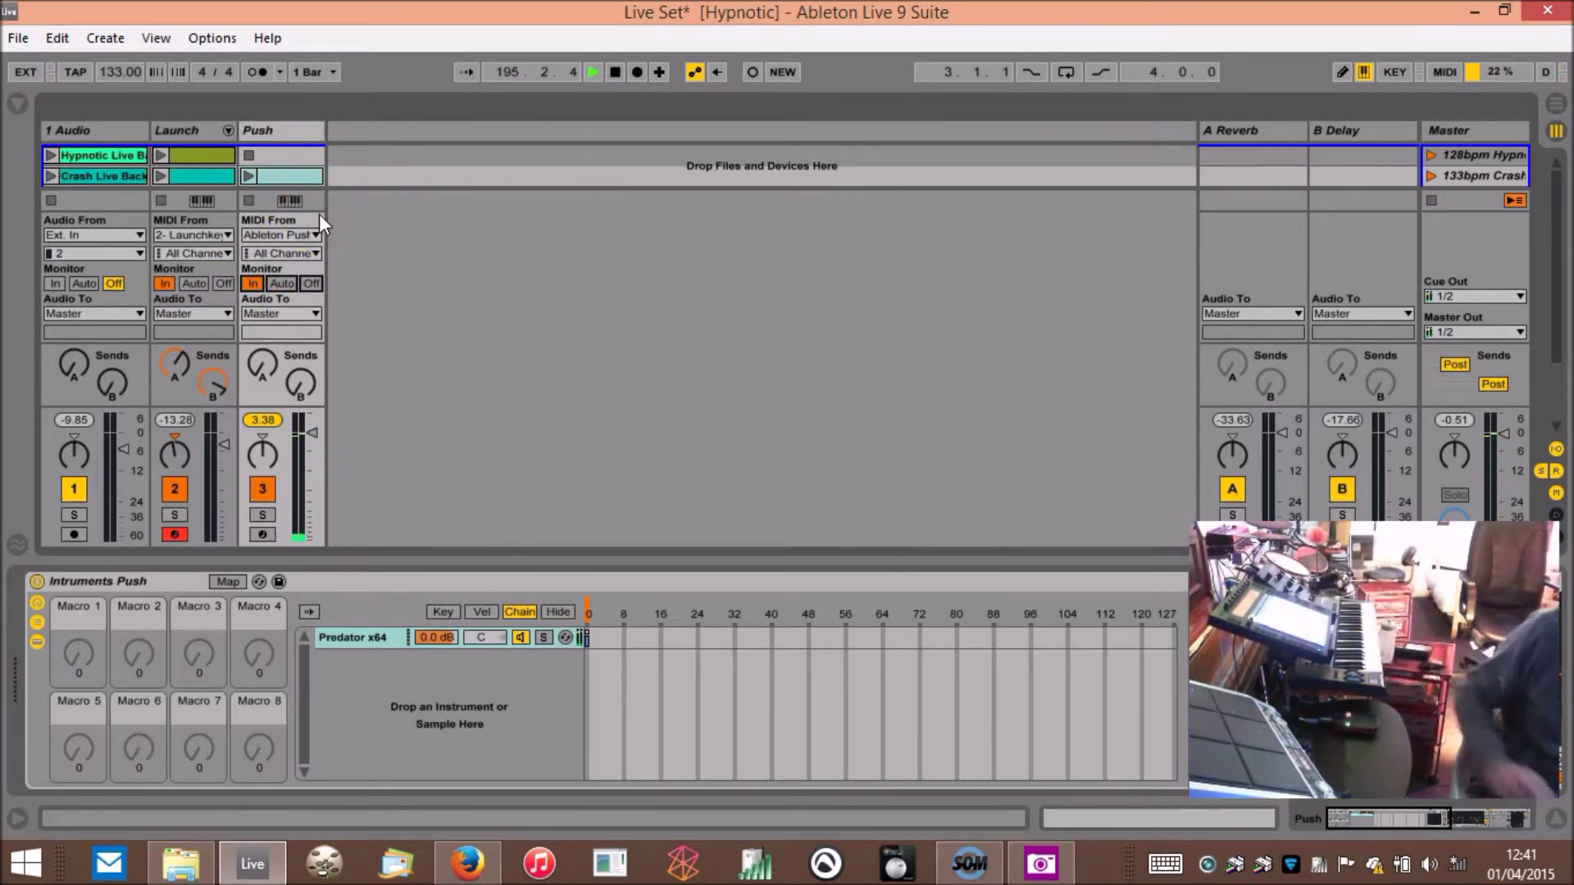
drag(314, 433, 313, 442)
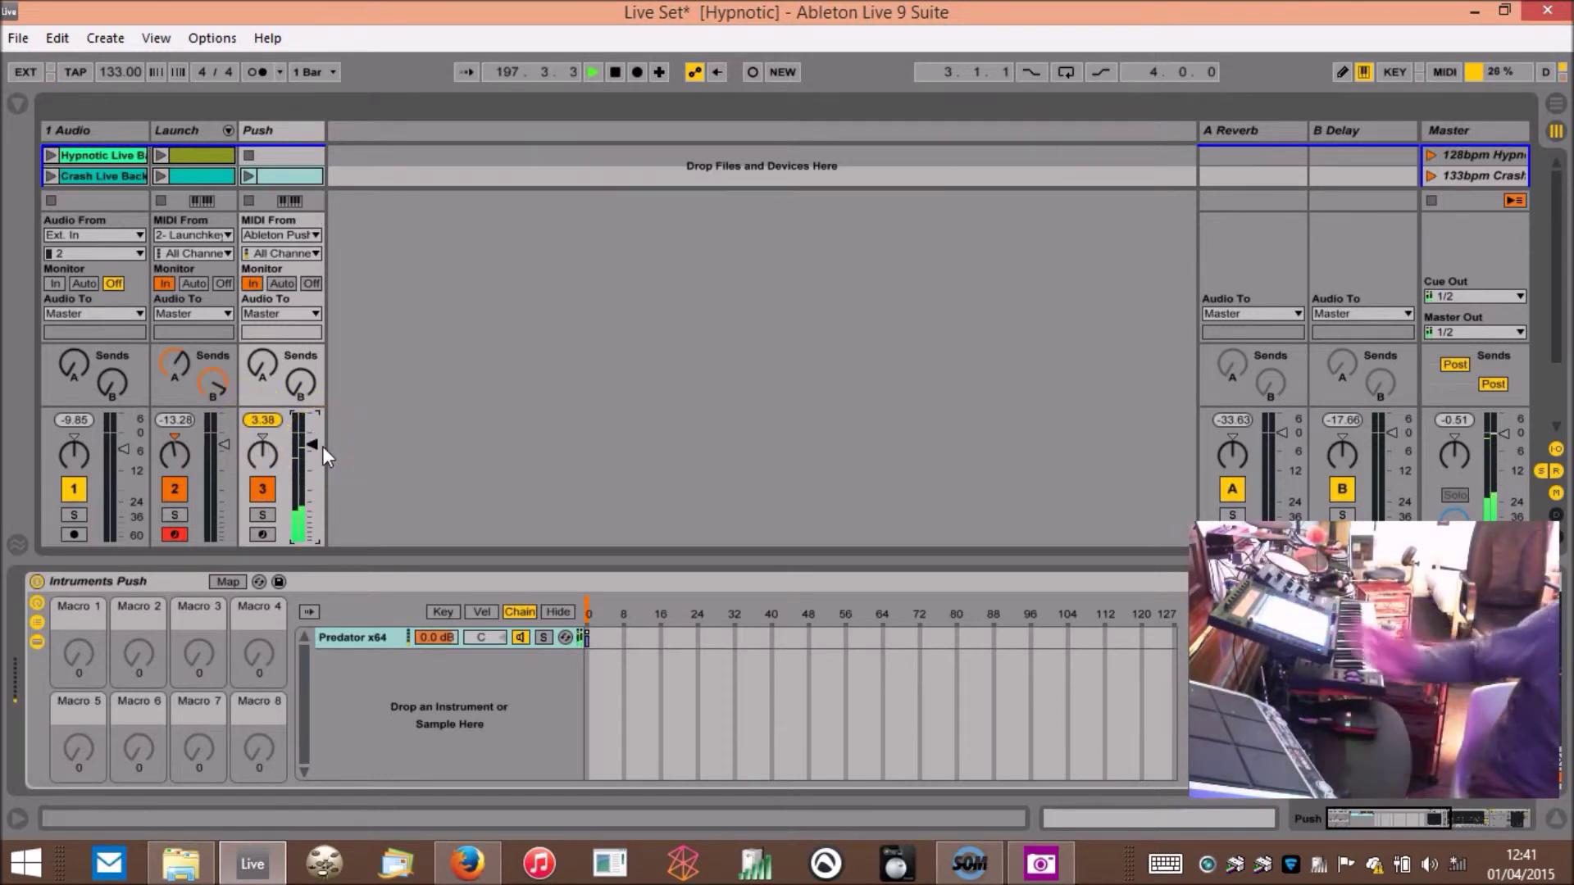
drag(323, 446, 314, 456)
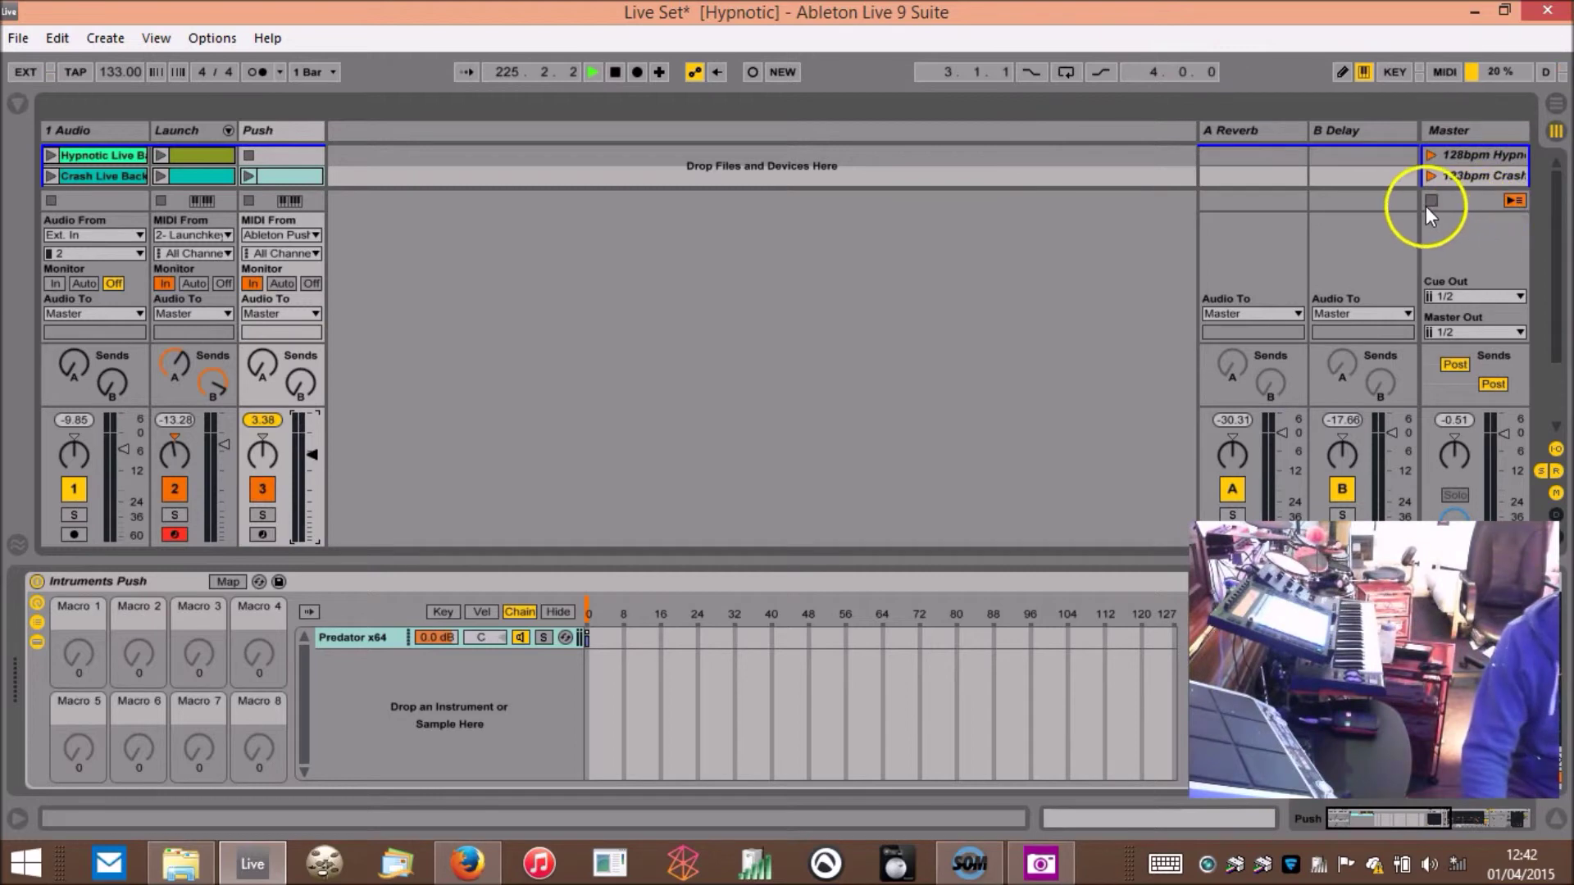
- Play the 128bpm Hypnotic scene and the 133bpm Crash scene to test the instruments with the backing tracks, stopping playback at the end
click(1428, 156)
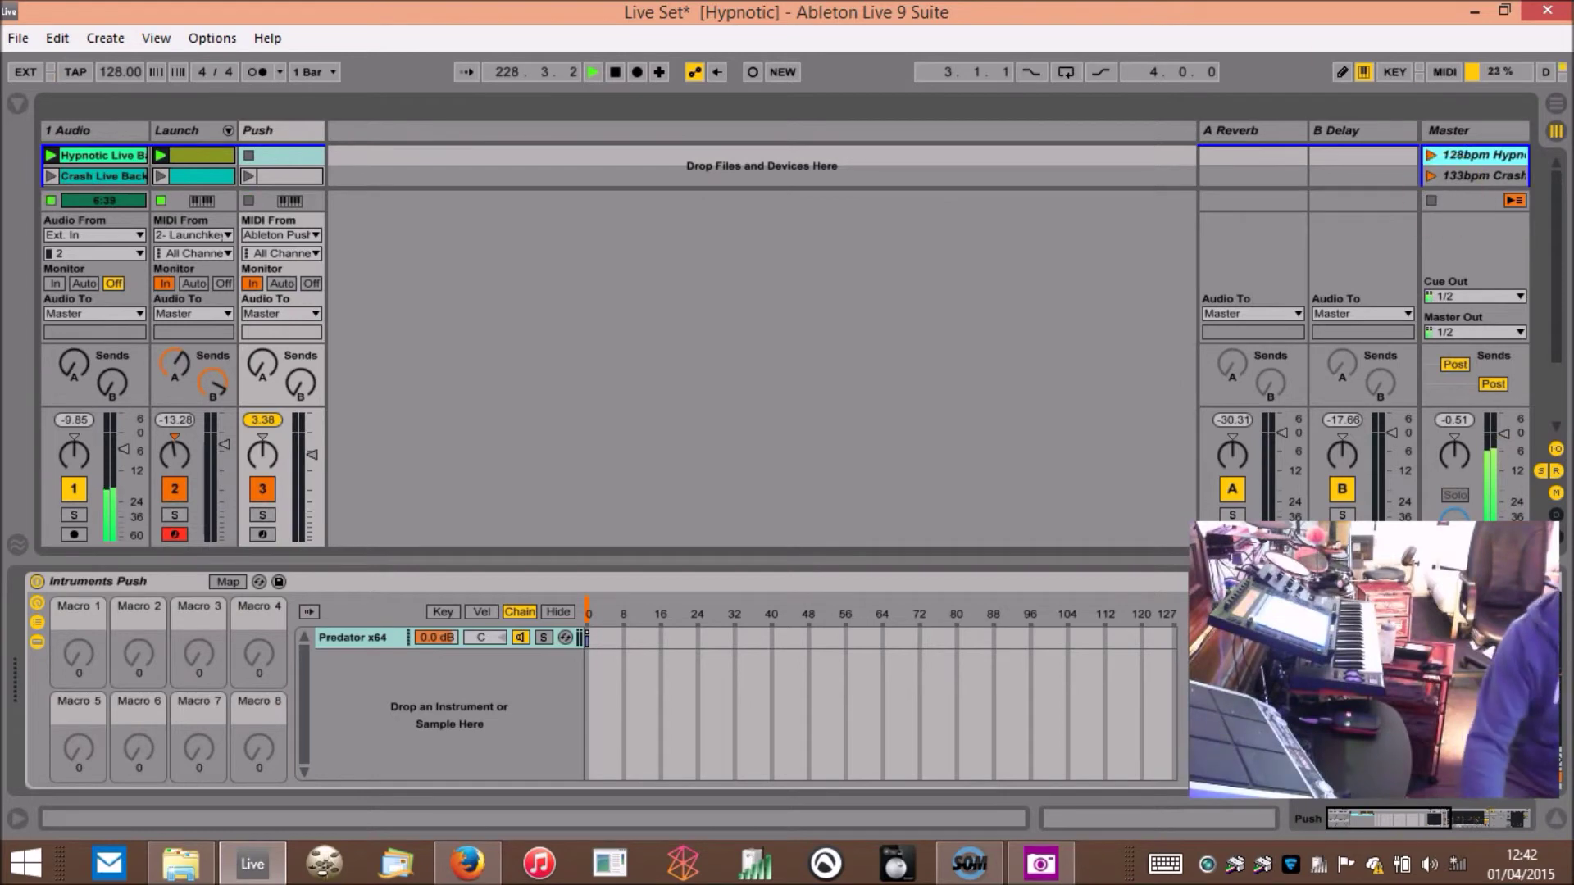
key(space)
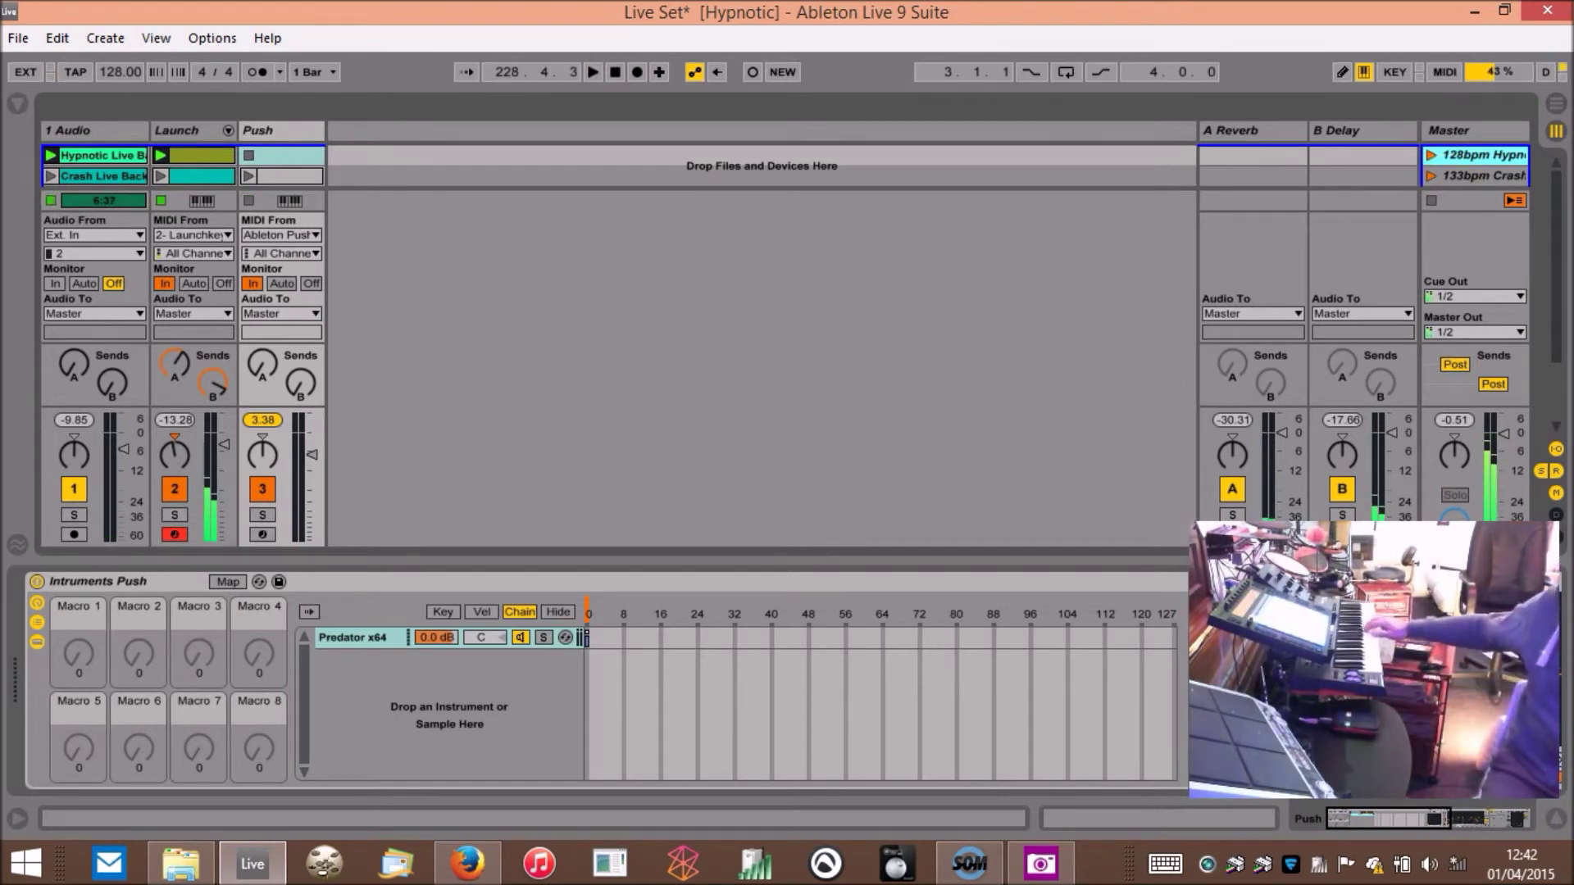
click(1431, 178)
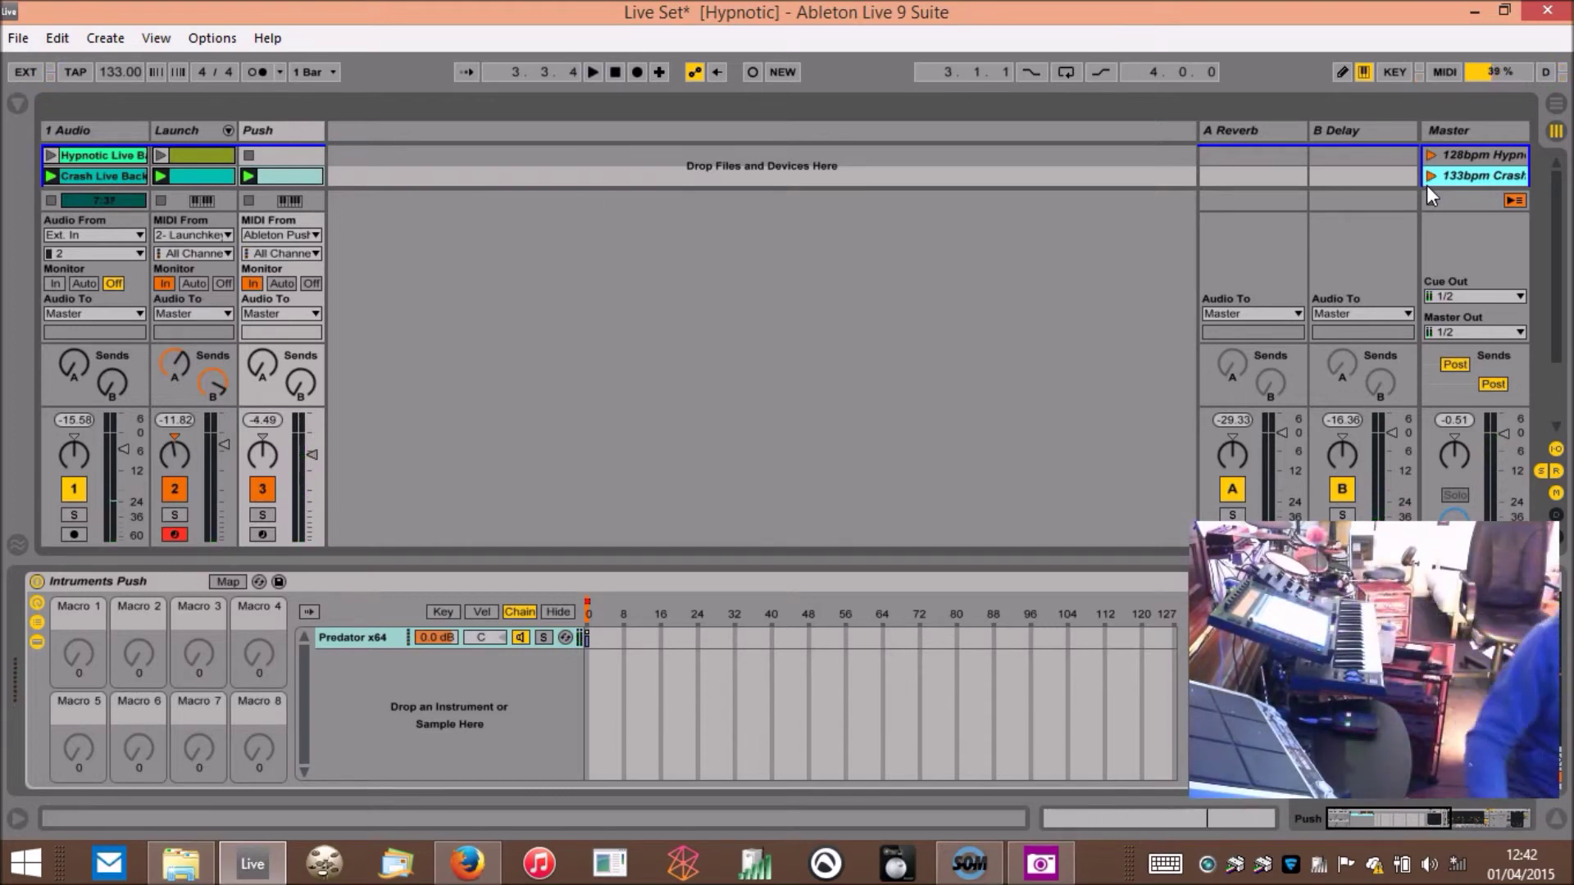
- Hide the device view, launch the 128bpm Hypnotic and 133bpm Crash scenes in turn to test the tempo change, and stop and reset playback
click(1555, 818)
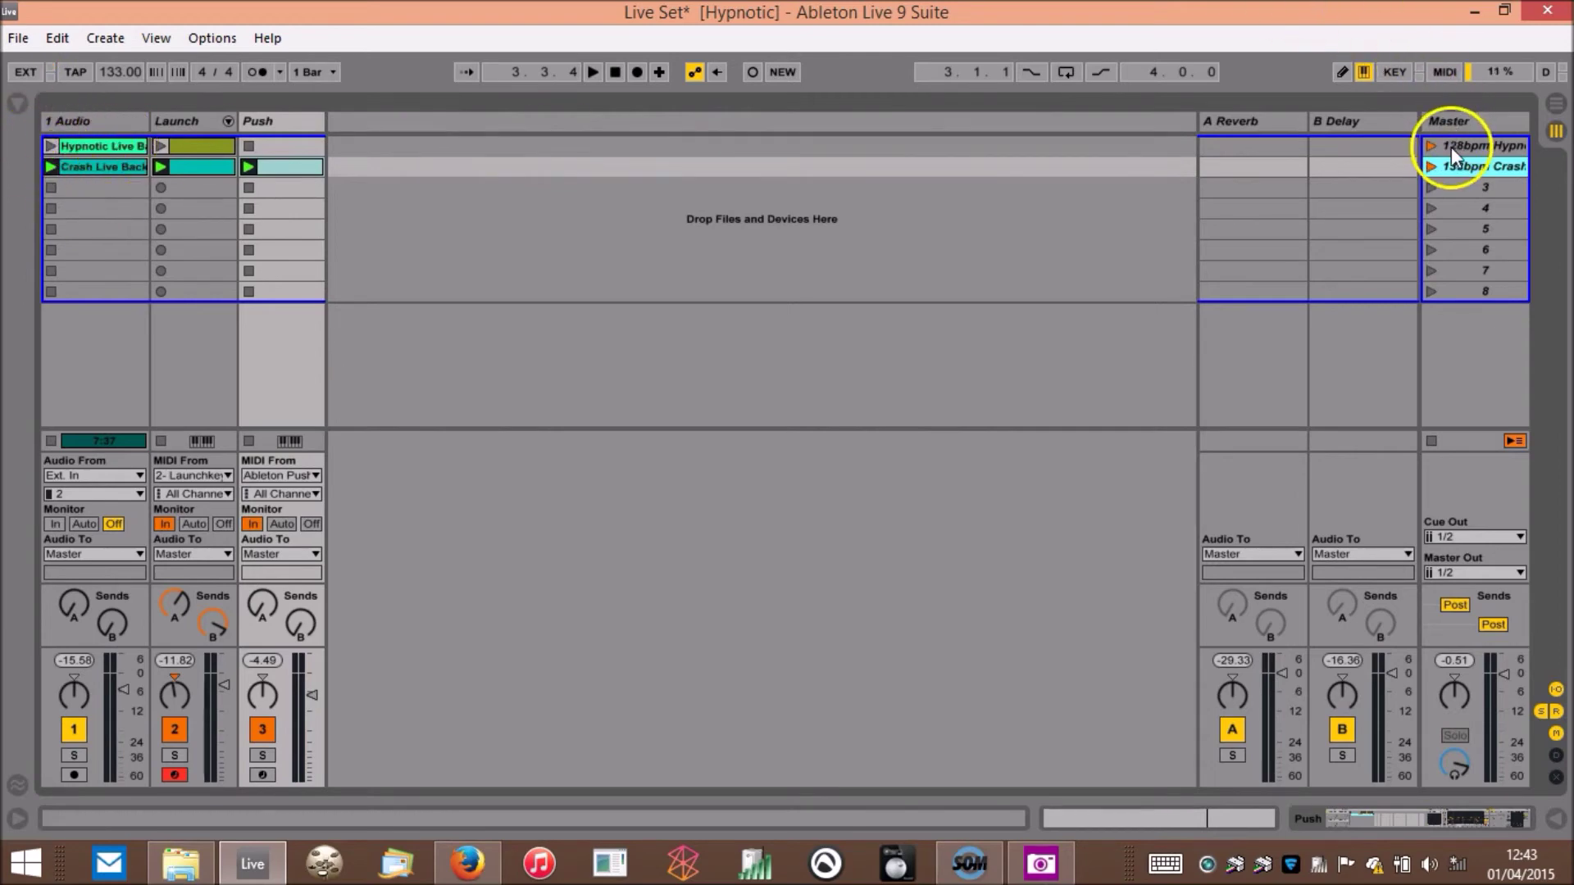
click(1430, 146)
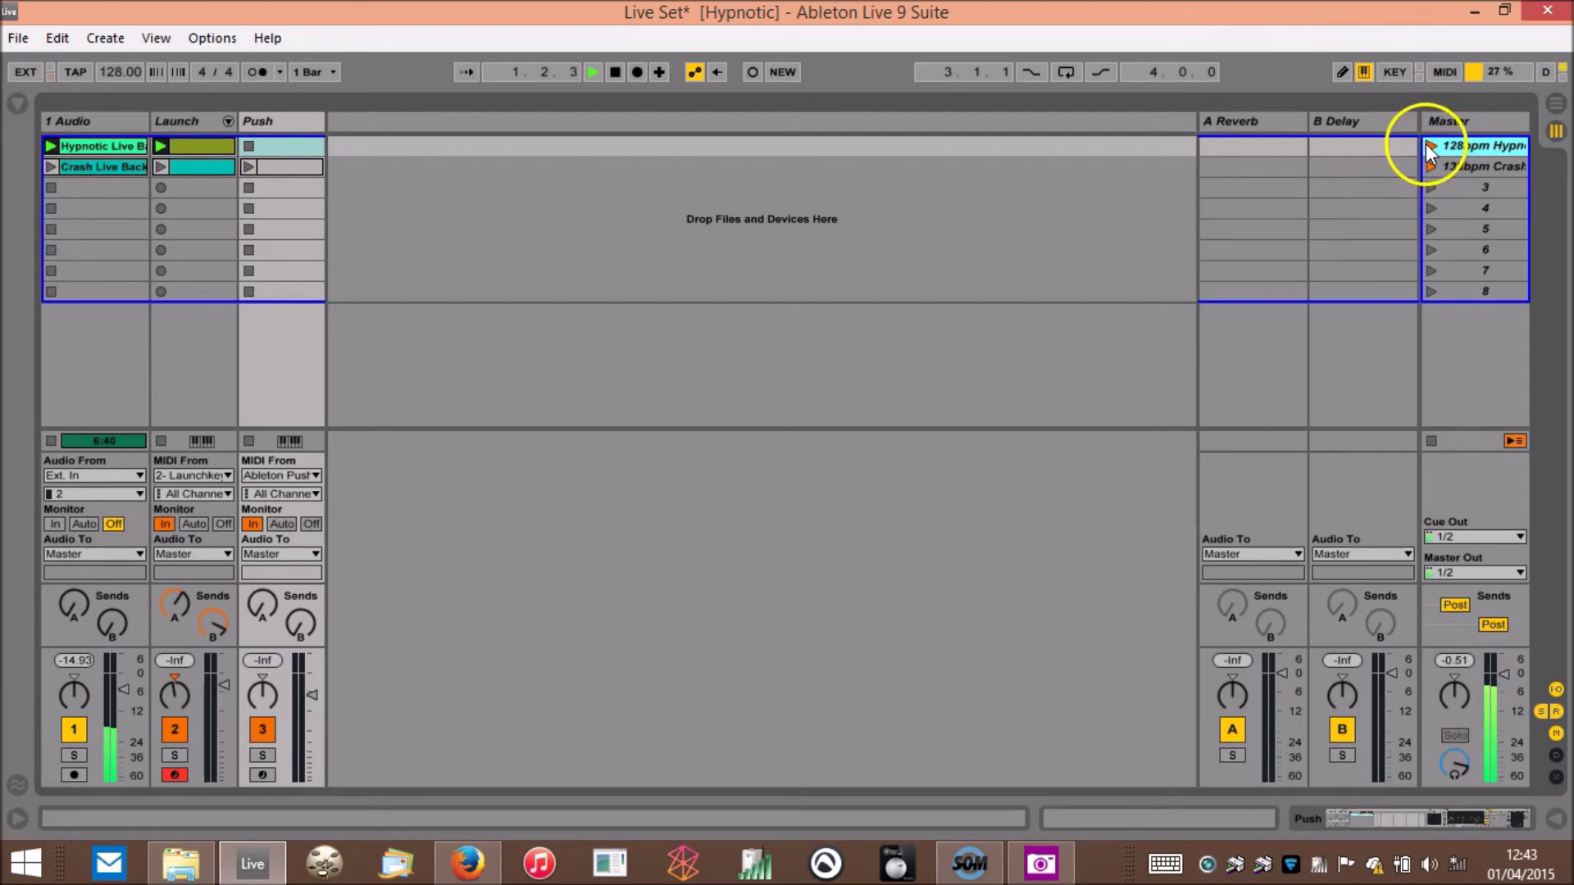
click(1430, 165)
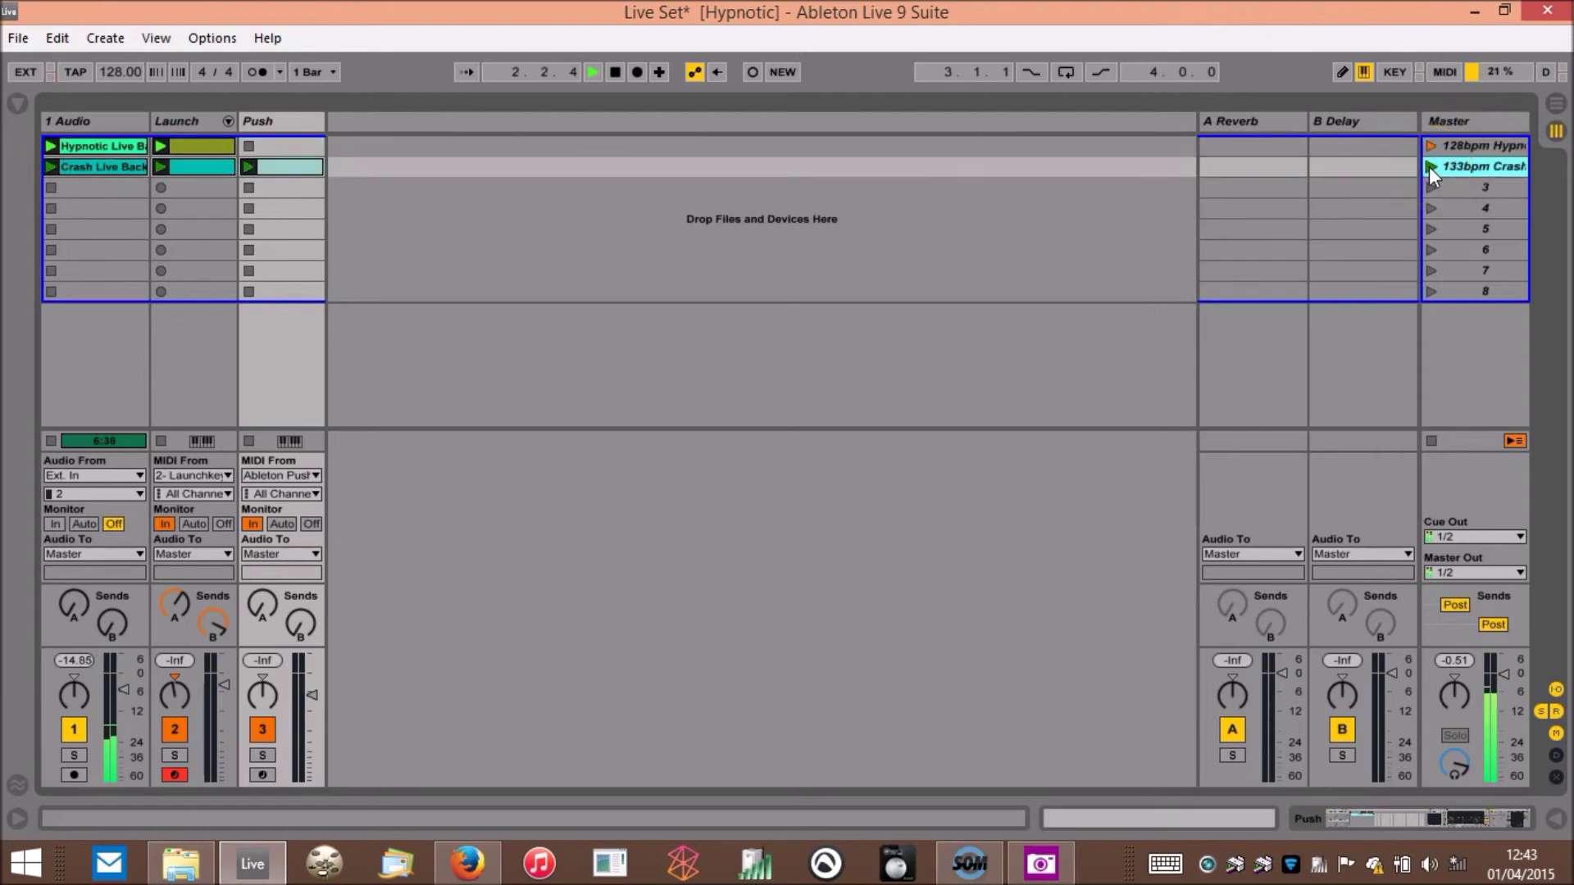
click(614, 71)
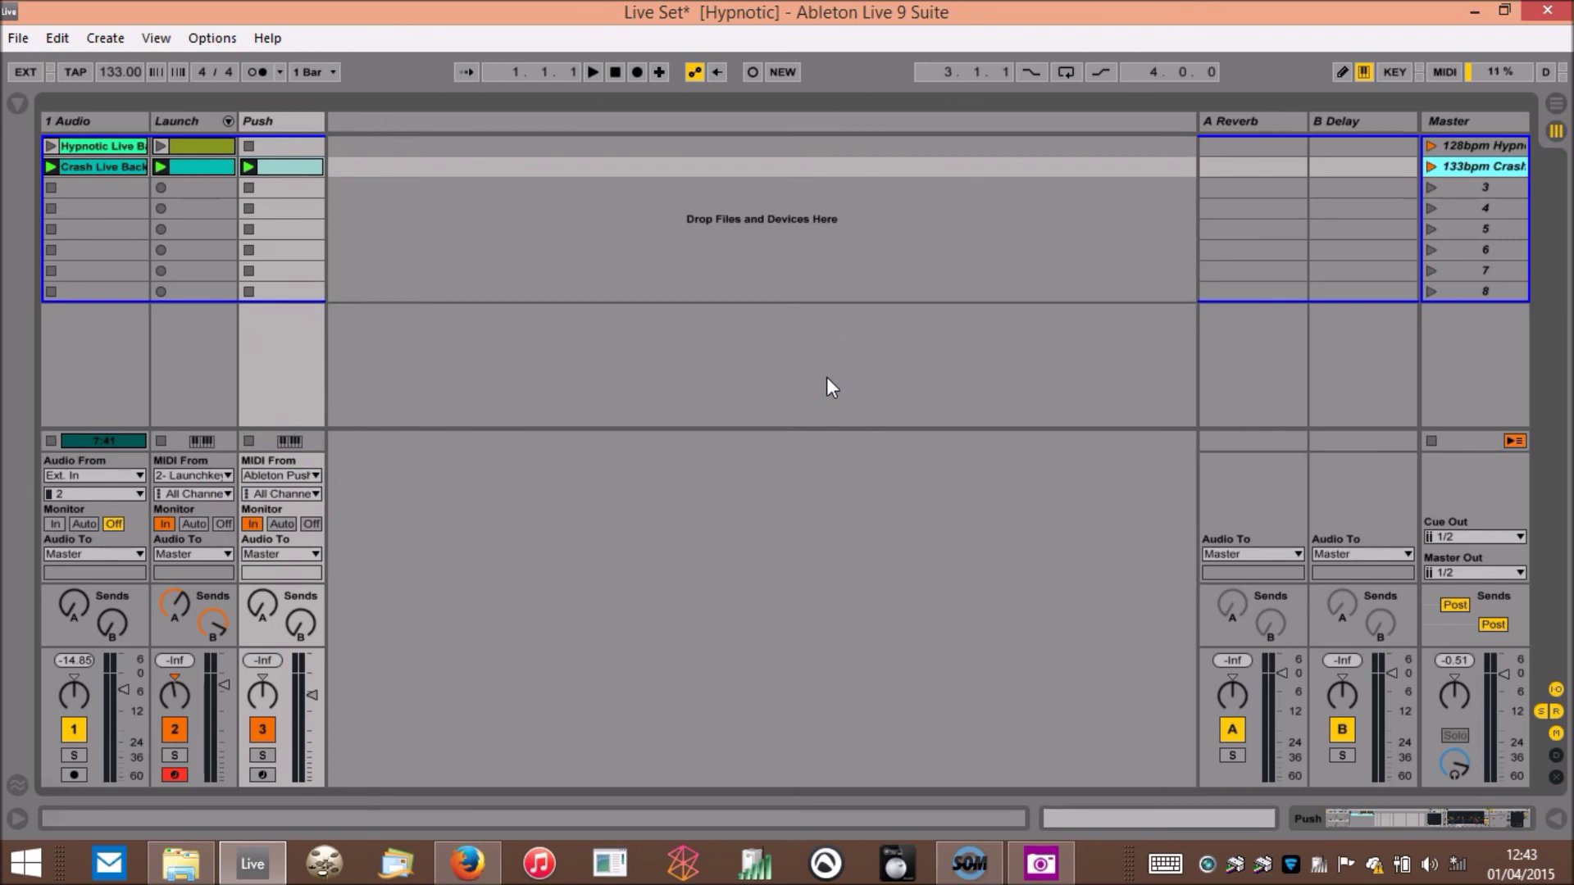
click(563, 132)
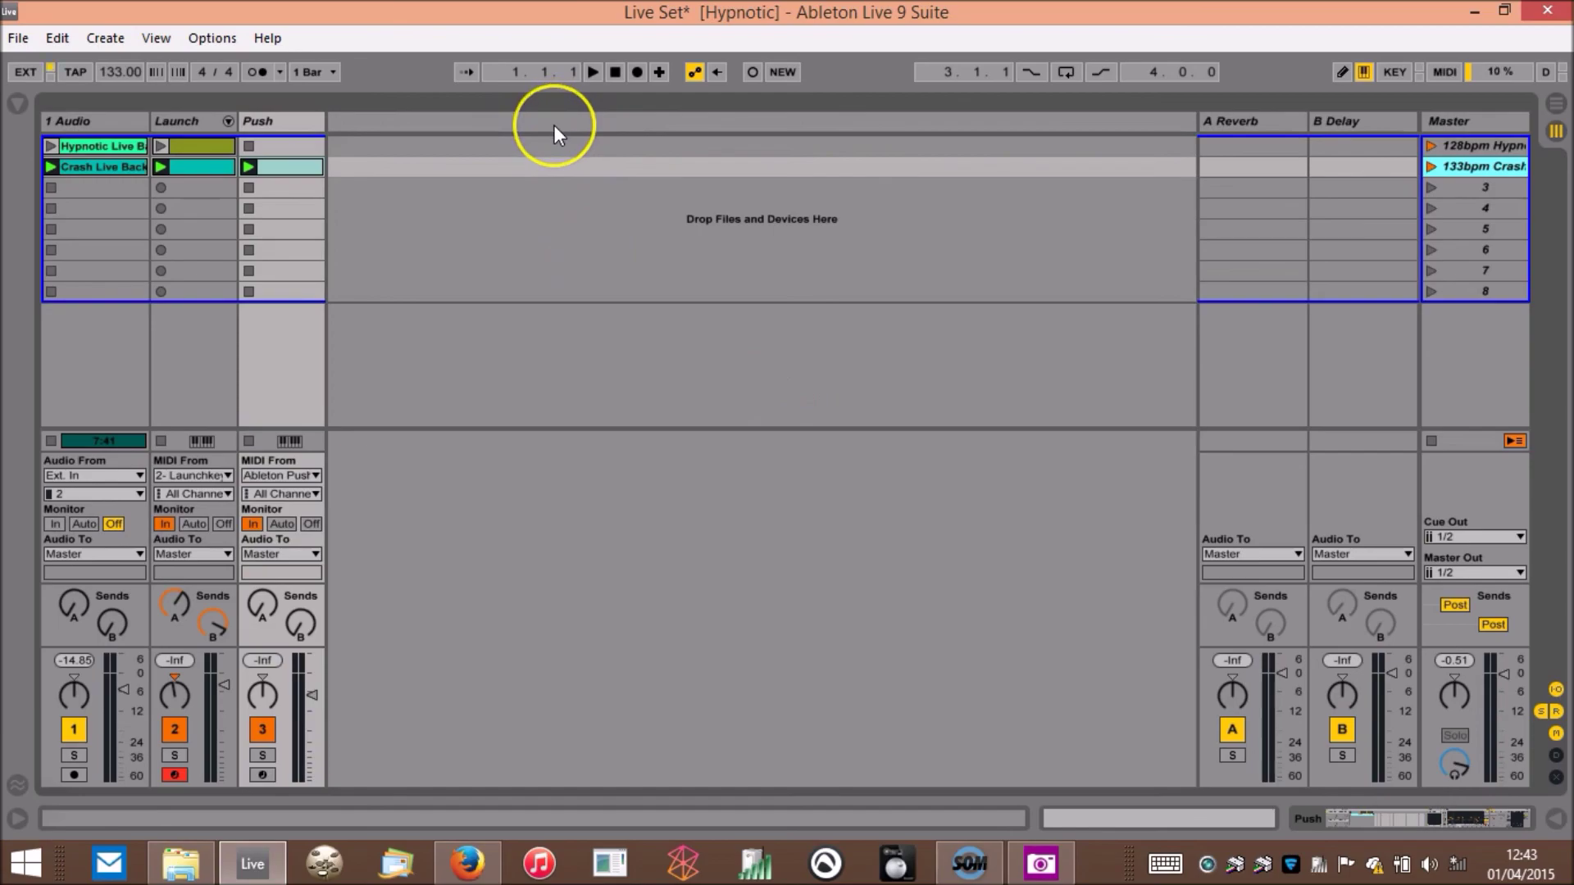